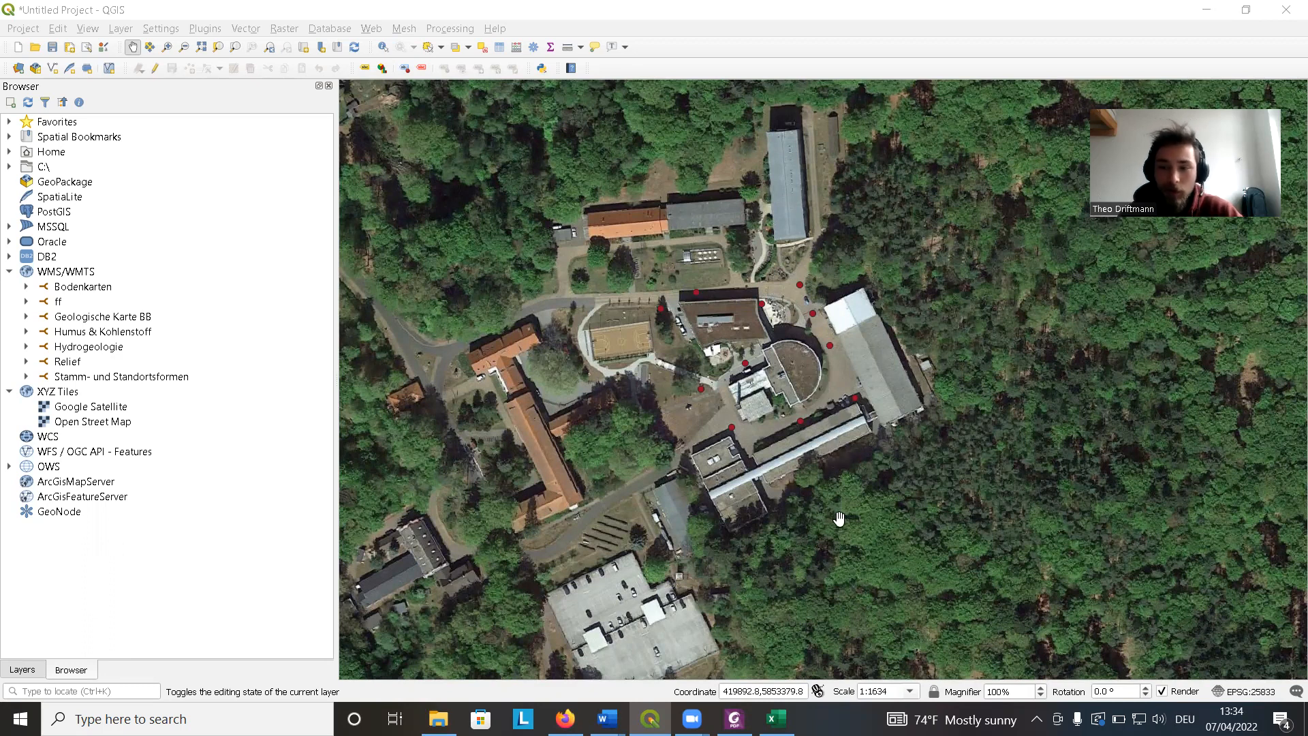
Switch to the TreeData_48 workbook and save it as CSV (Comma delimited) in the same folder.
click(777, 719)
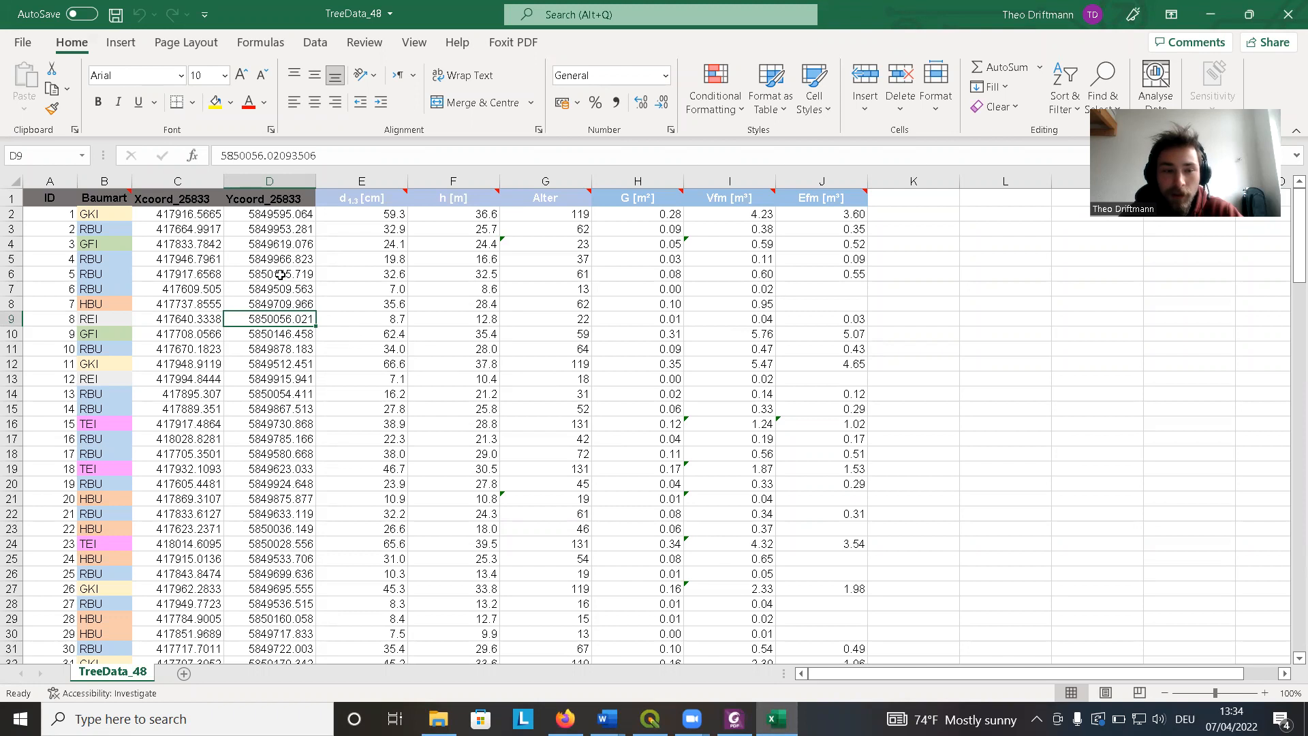
click(51, 198)
click(107, 197)
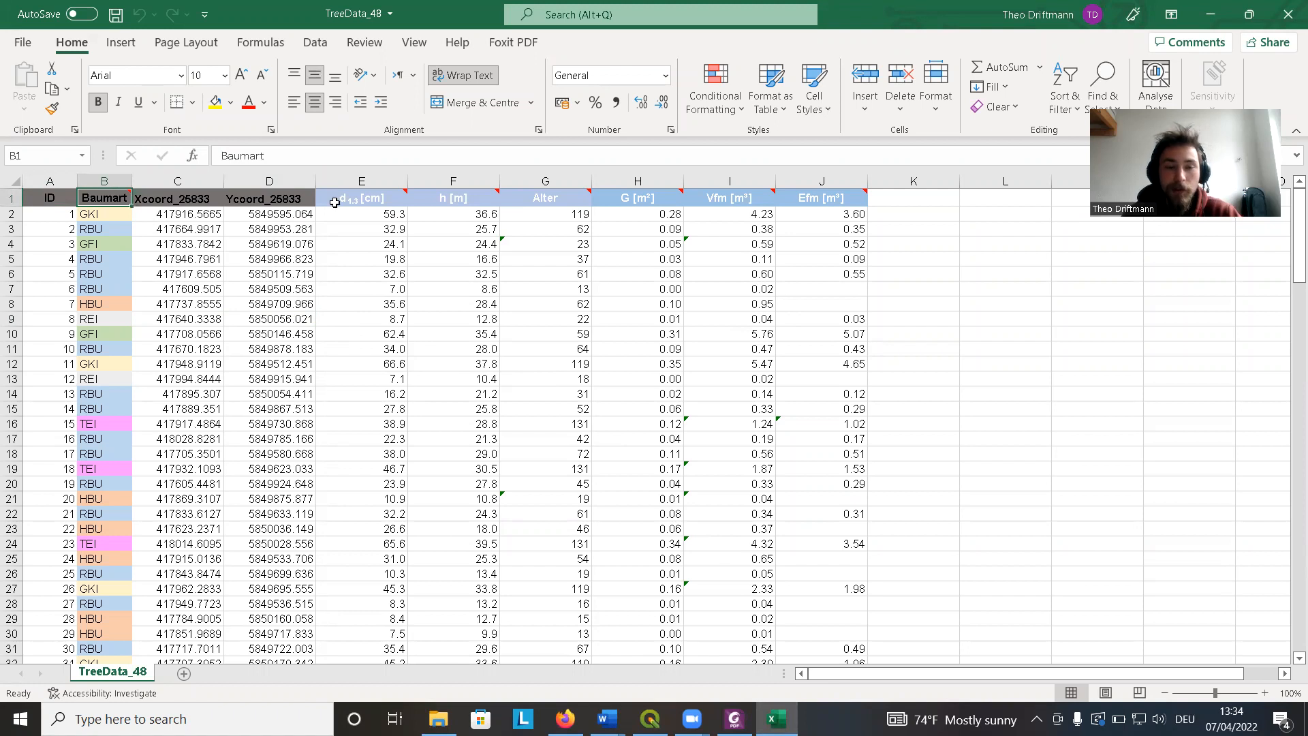
mouse_move(358, 201)
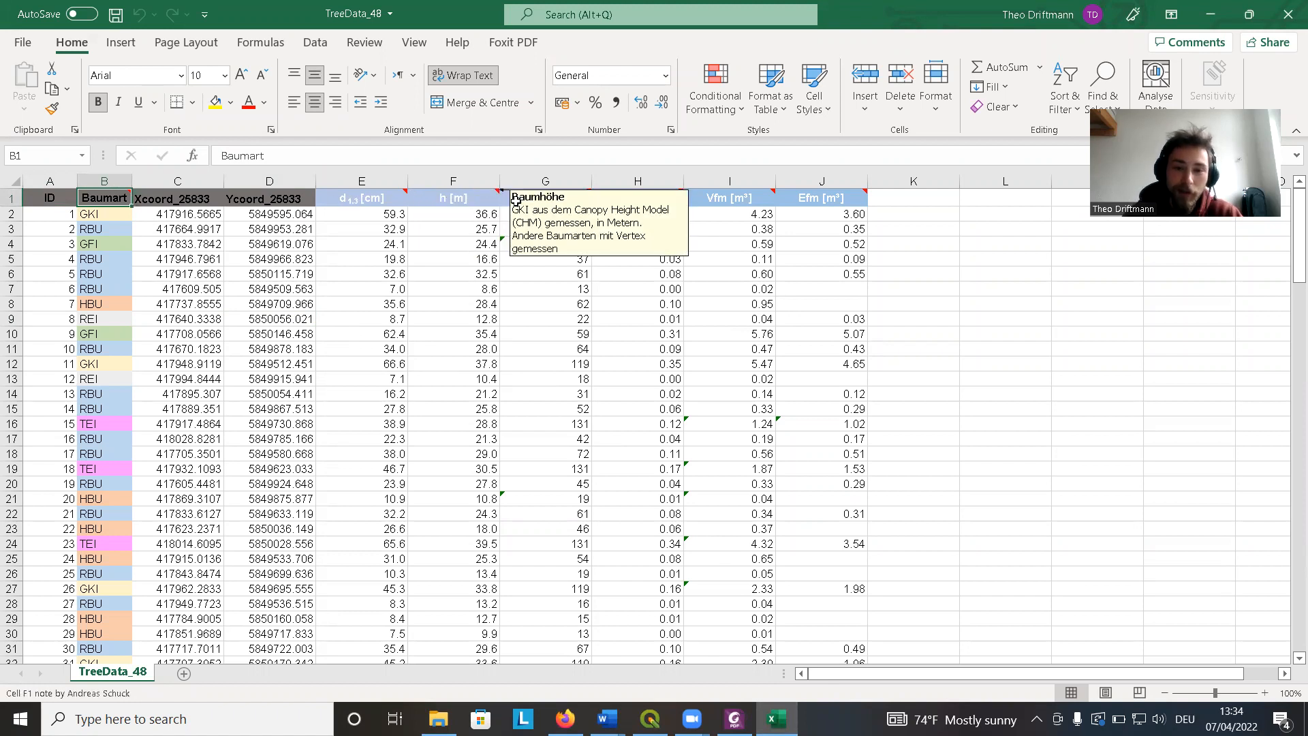
mouse_move(580, 201)
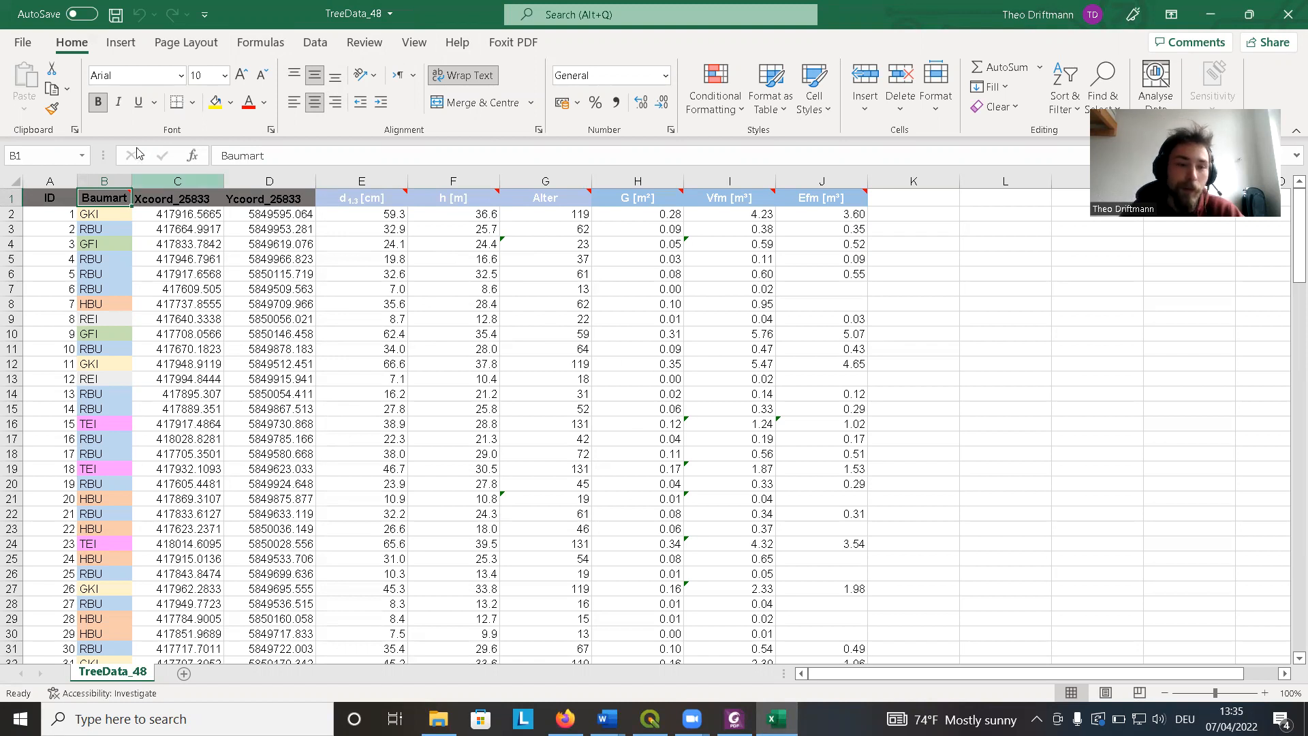
click(24, 43)
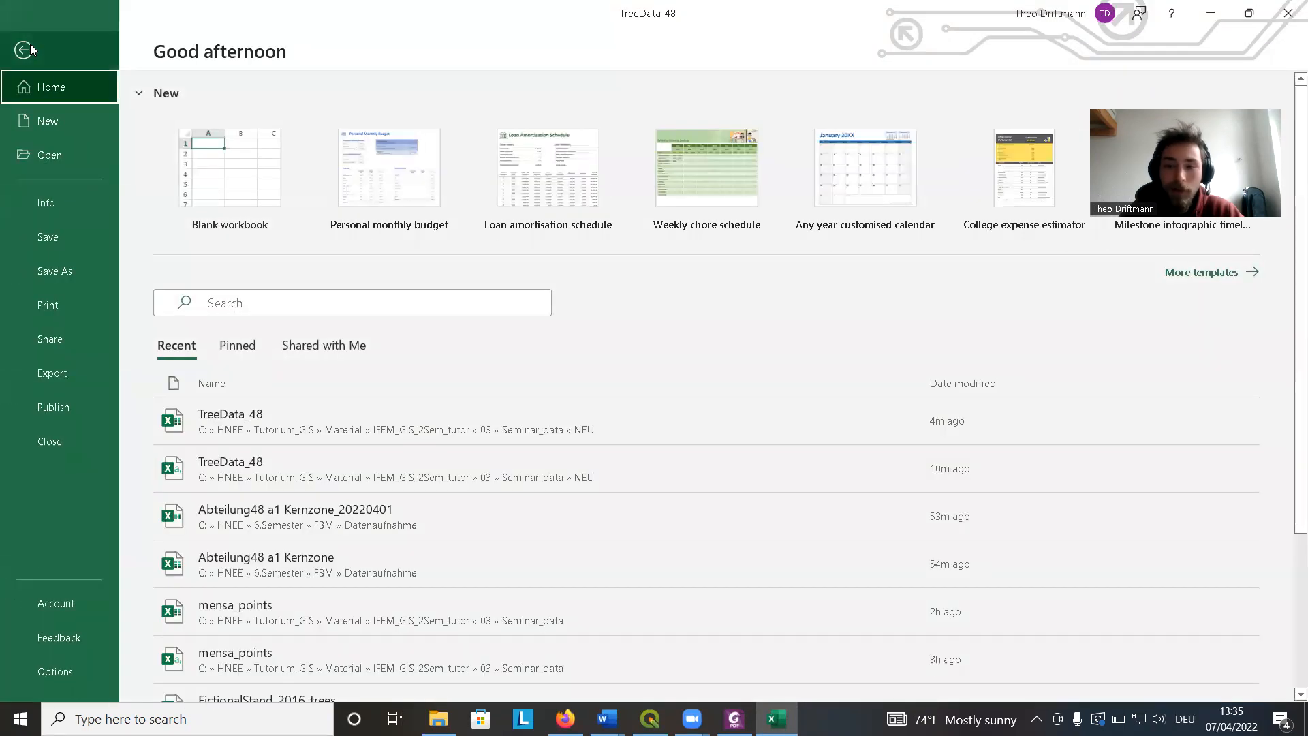
click(70, 271)
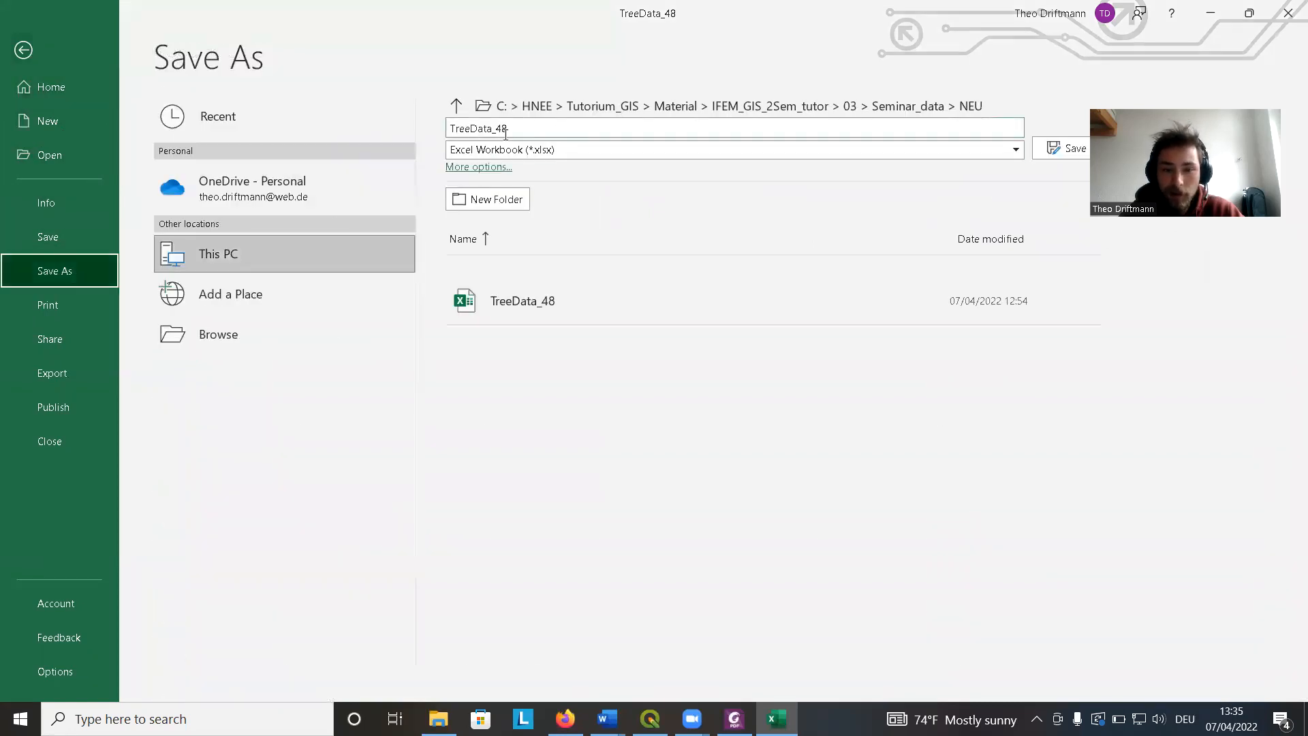
click(591, 149)
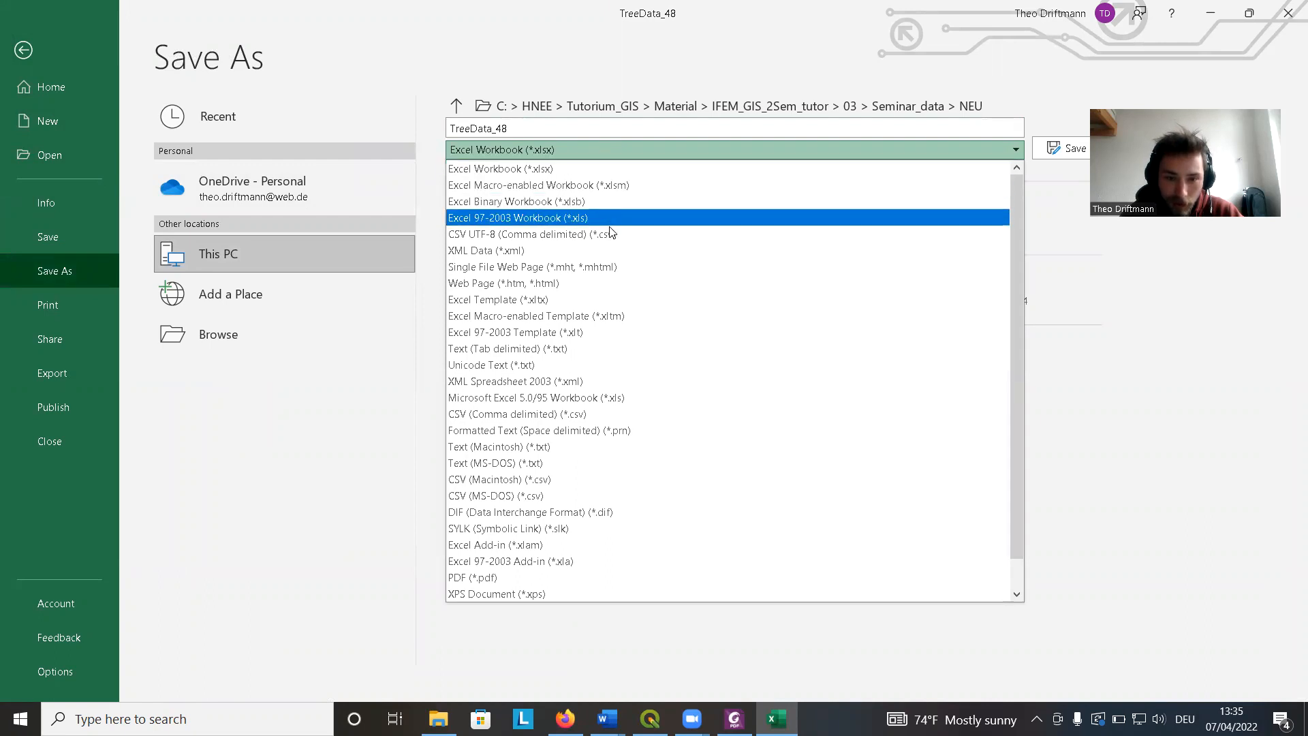
click(578, 416)
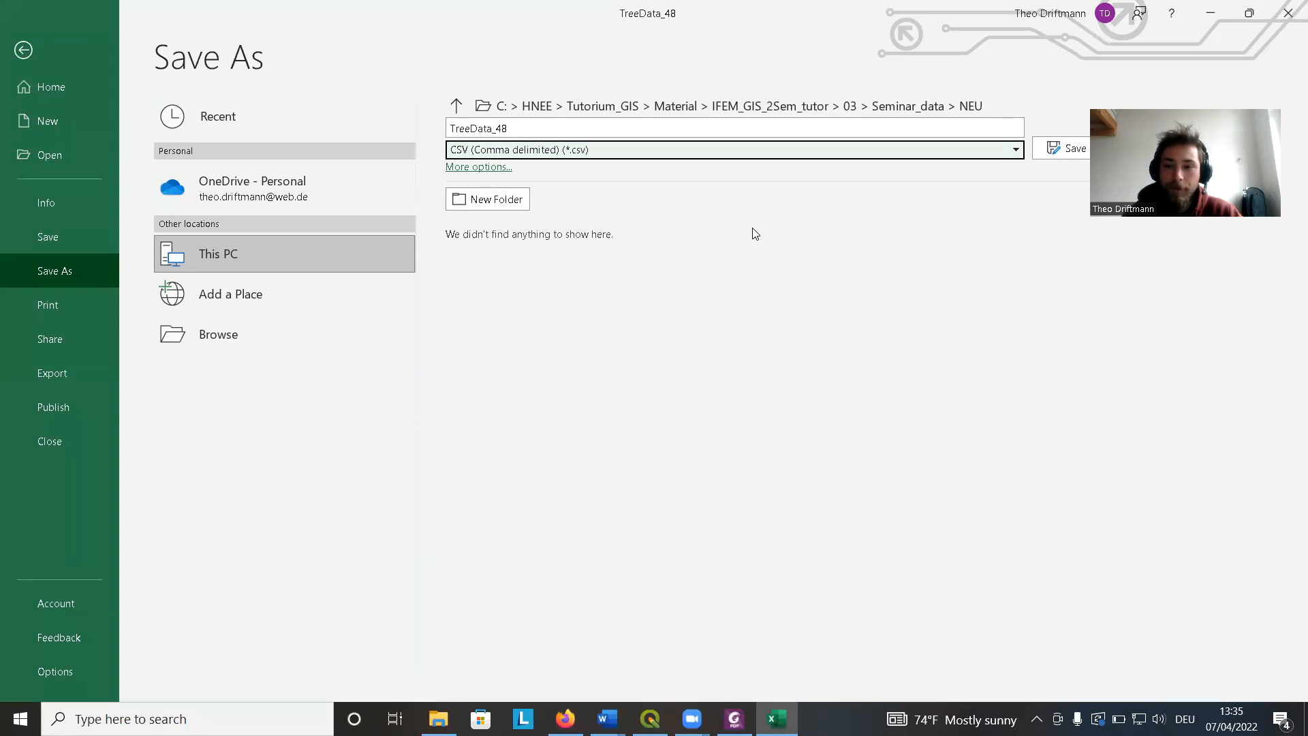
click(1060, 157)
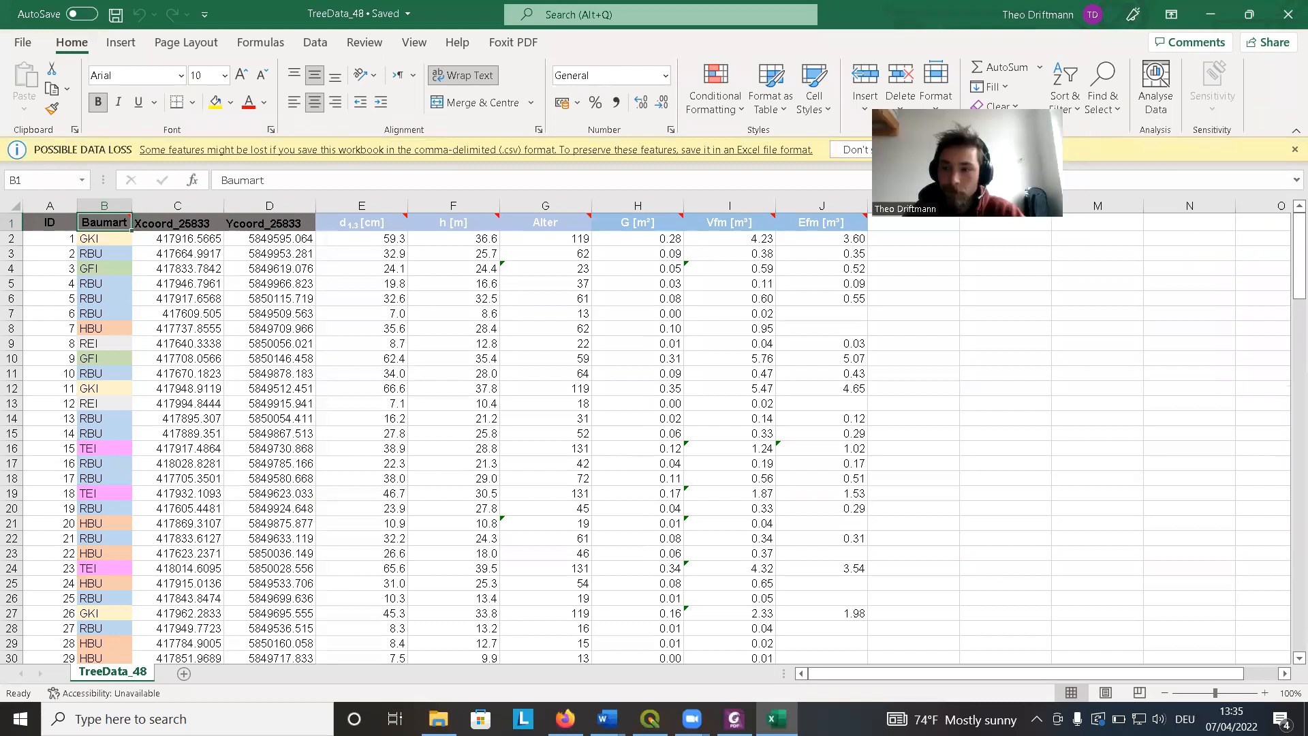
click(1295, 149)
Open the new TreeData_48 CSV file in Notepad from the NEU folder.
click(436, 716)
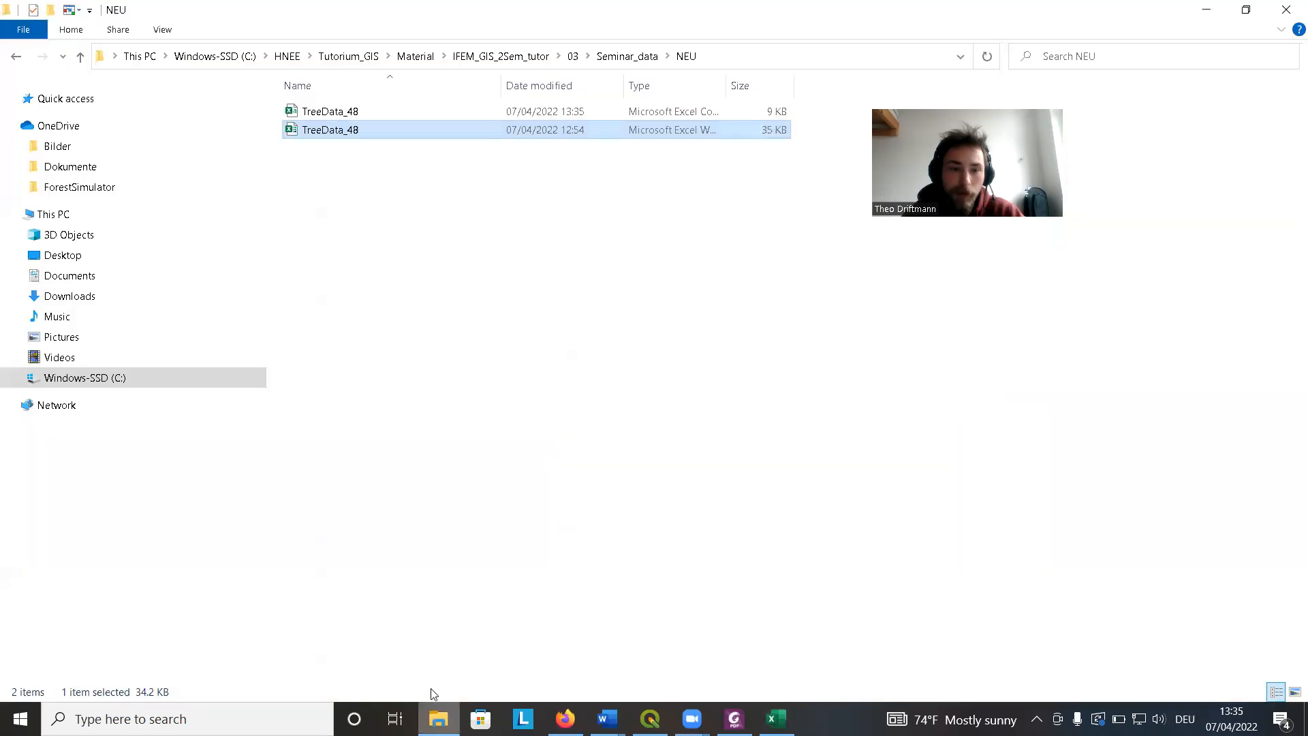
click(414, 263)
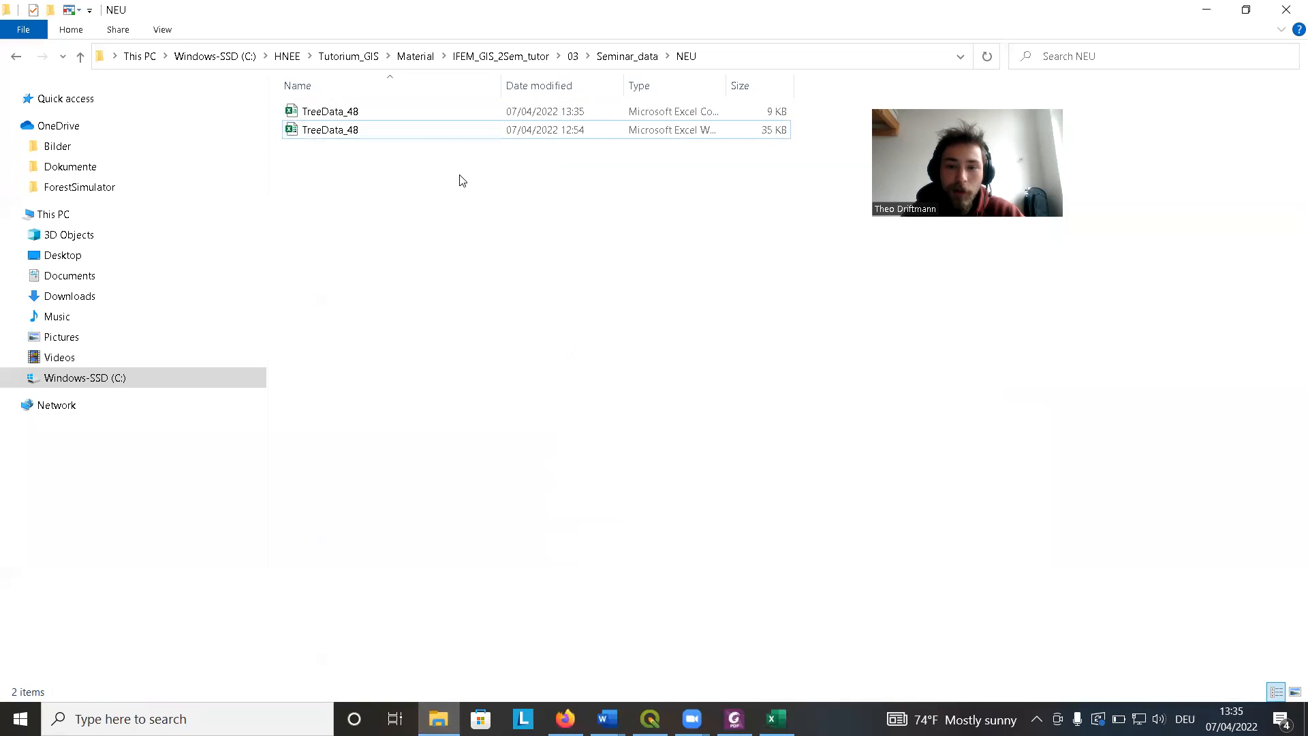
drag(728, 94, 837, 87)
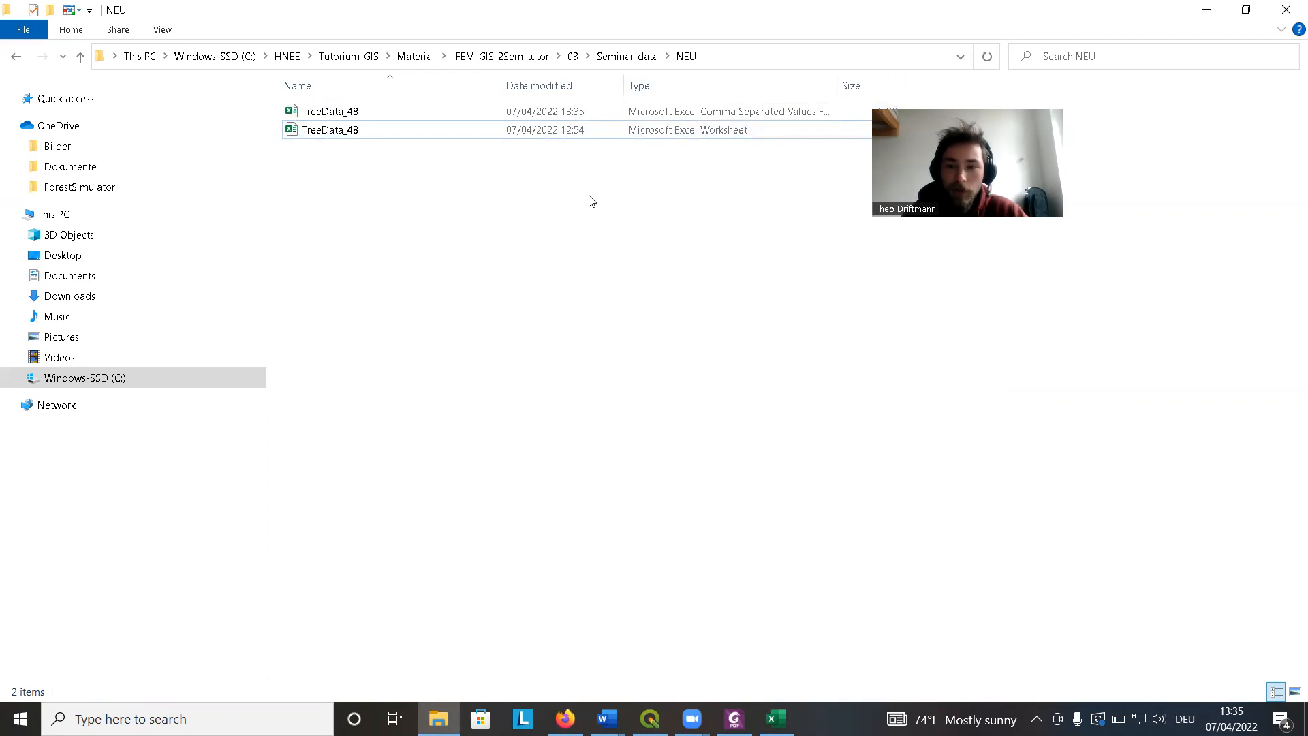
click(338, 118)
right_click(336, 115)
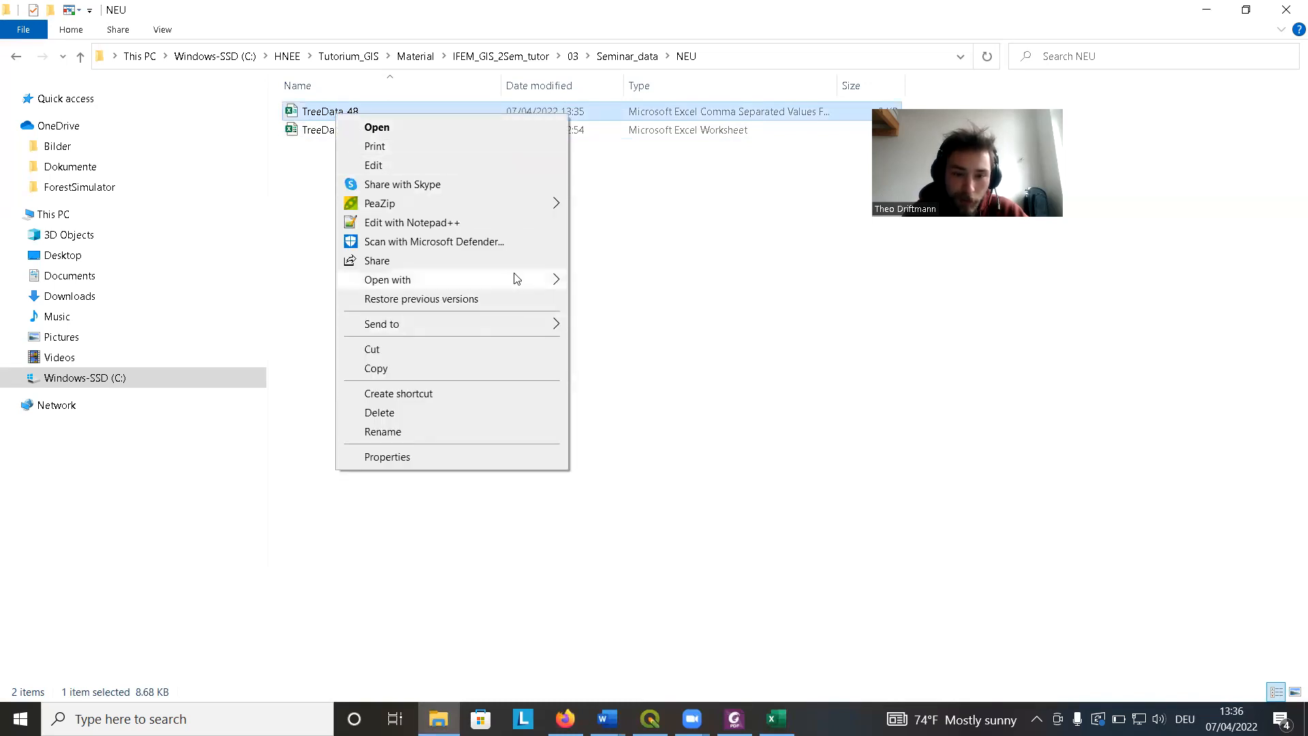
mouse_move(556, 279)
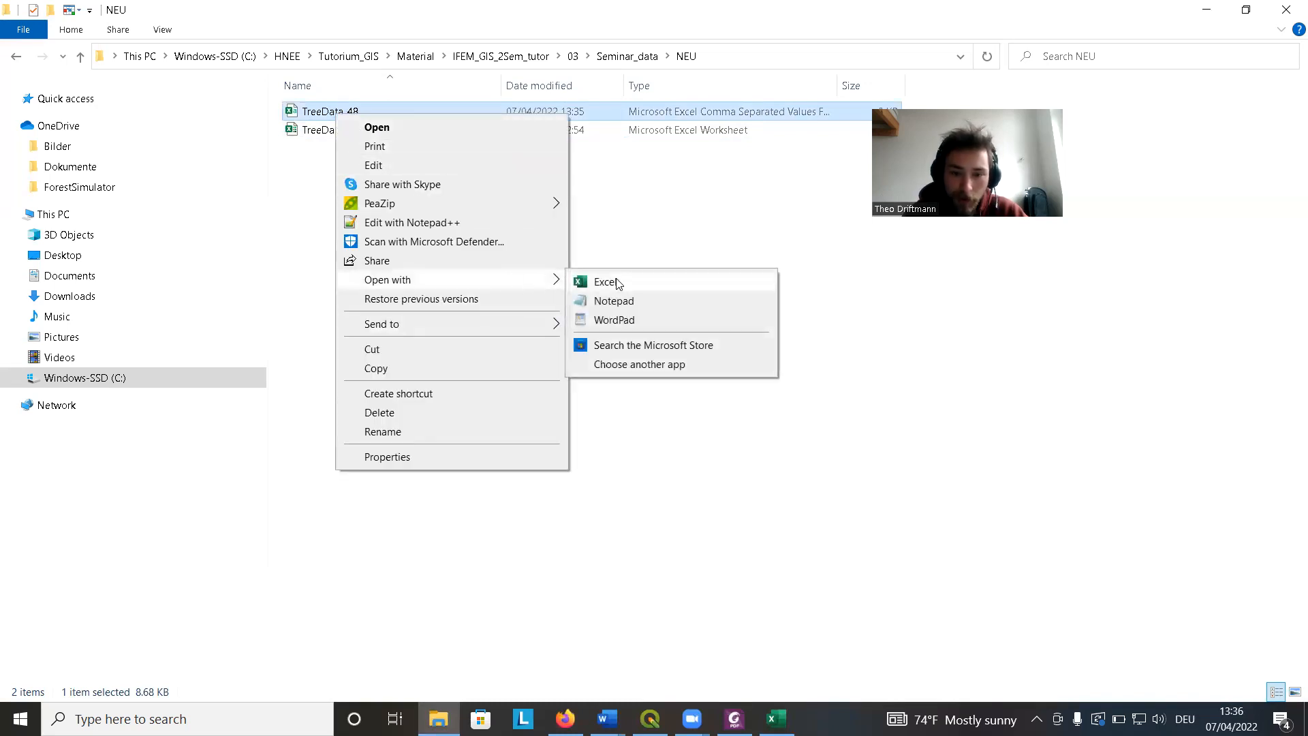
click(652, 304)
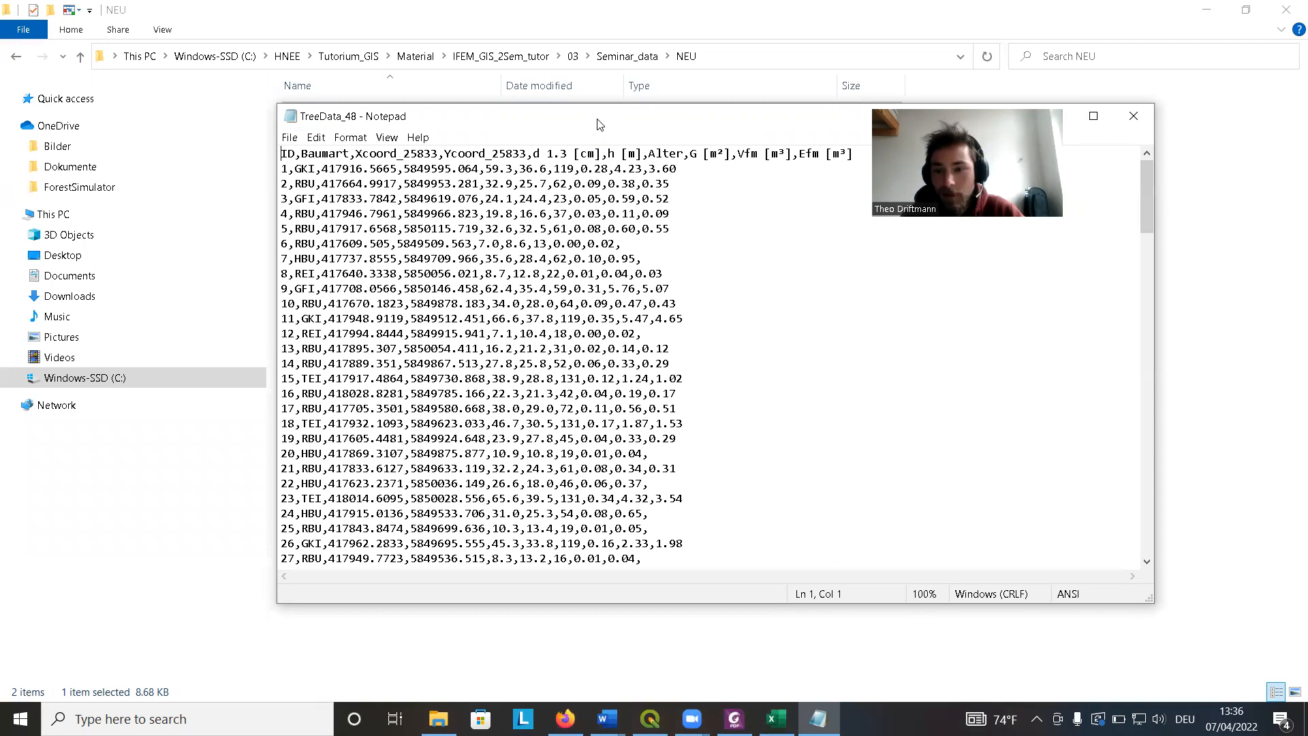
Inspect the comma separators between the columns in the CSV header line.
drag(599, 124, 574, 171)
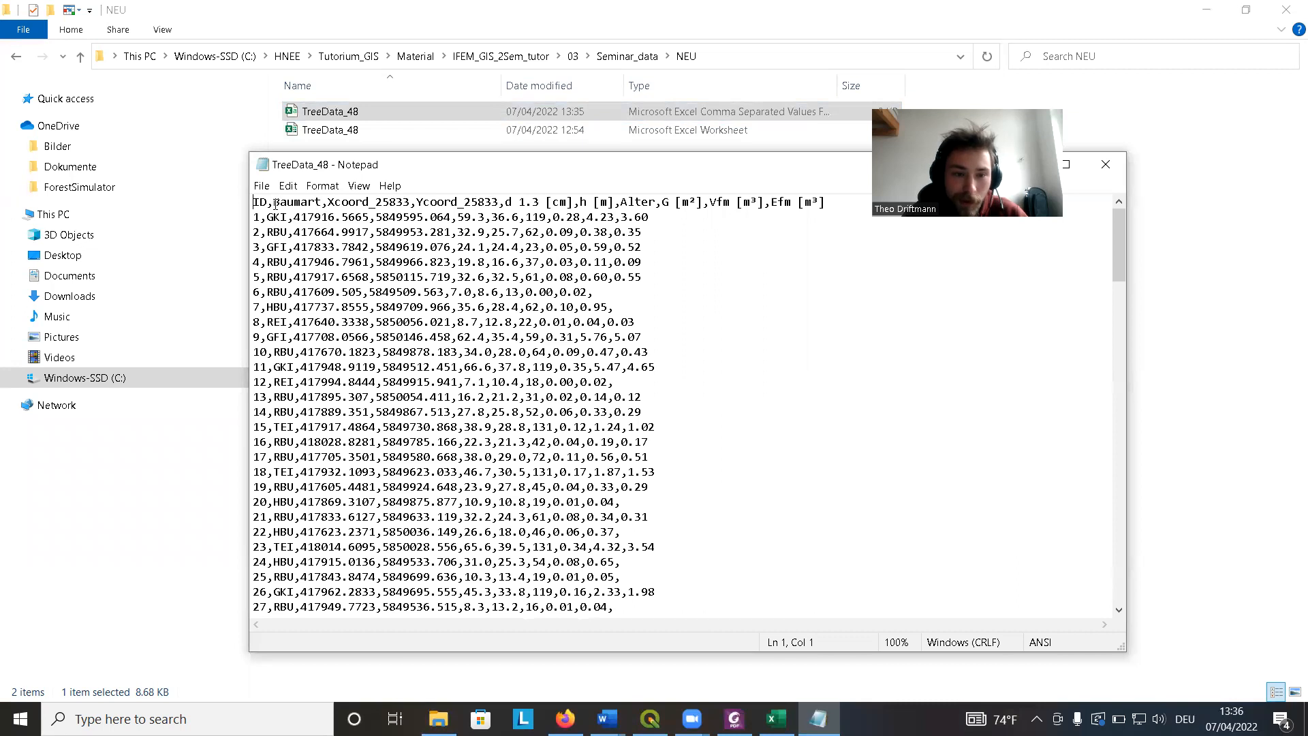
drag(272, 204, 322, 201)
text(,)
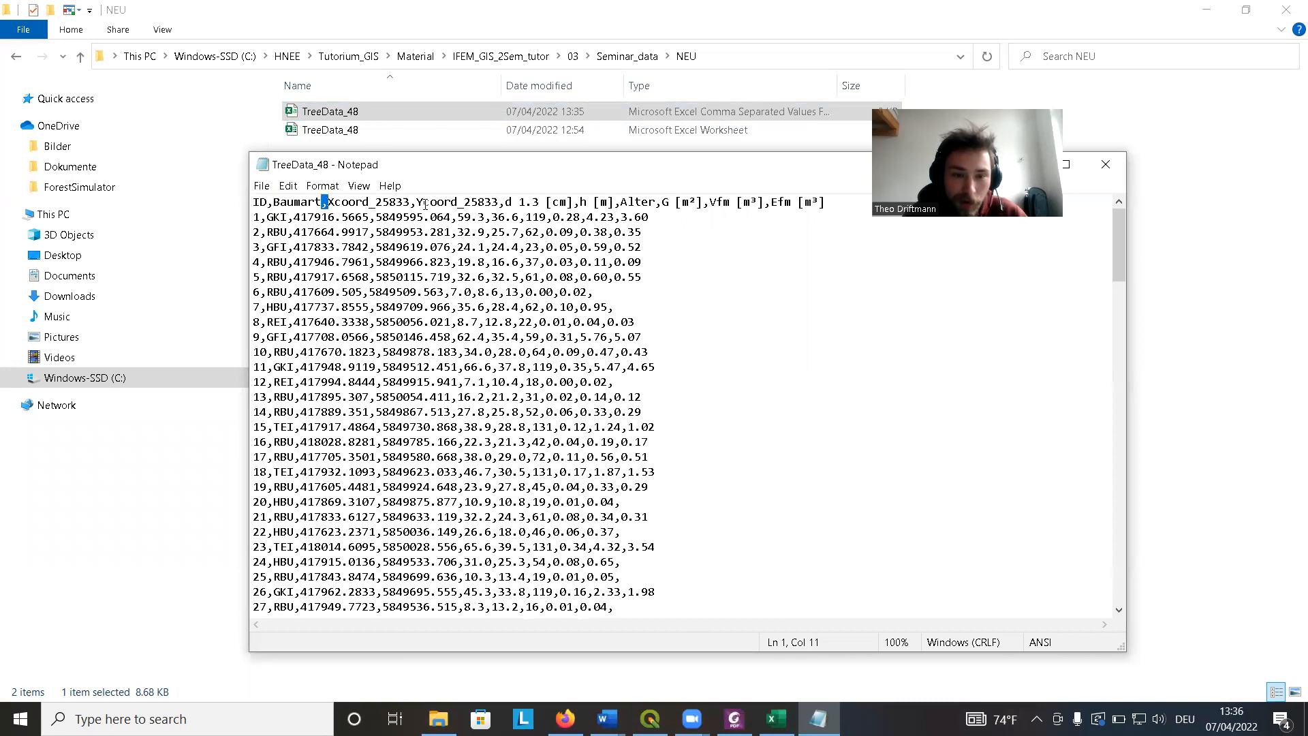
text(,)
drag(419, 201, 413, 202)
click(444, 217)
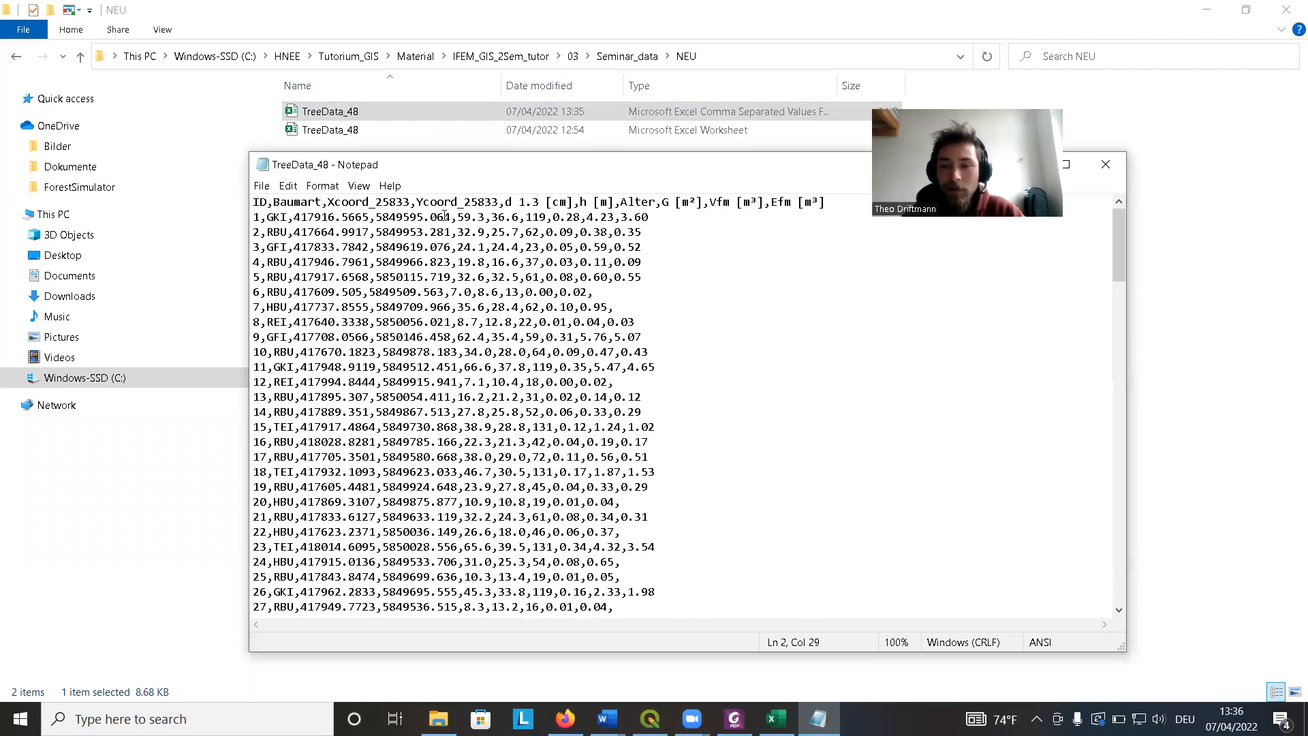
drag(412, 202, 414, 201)
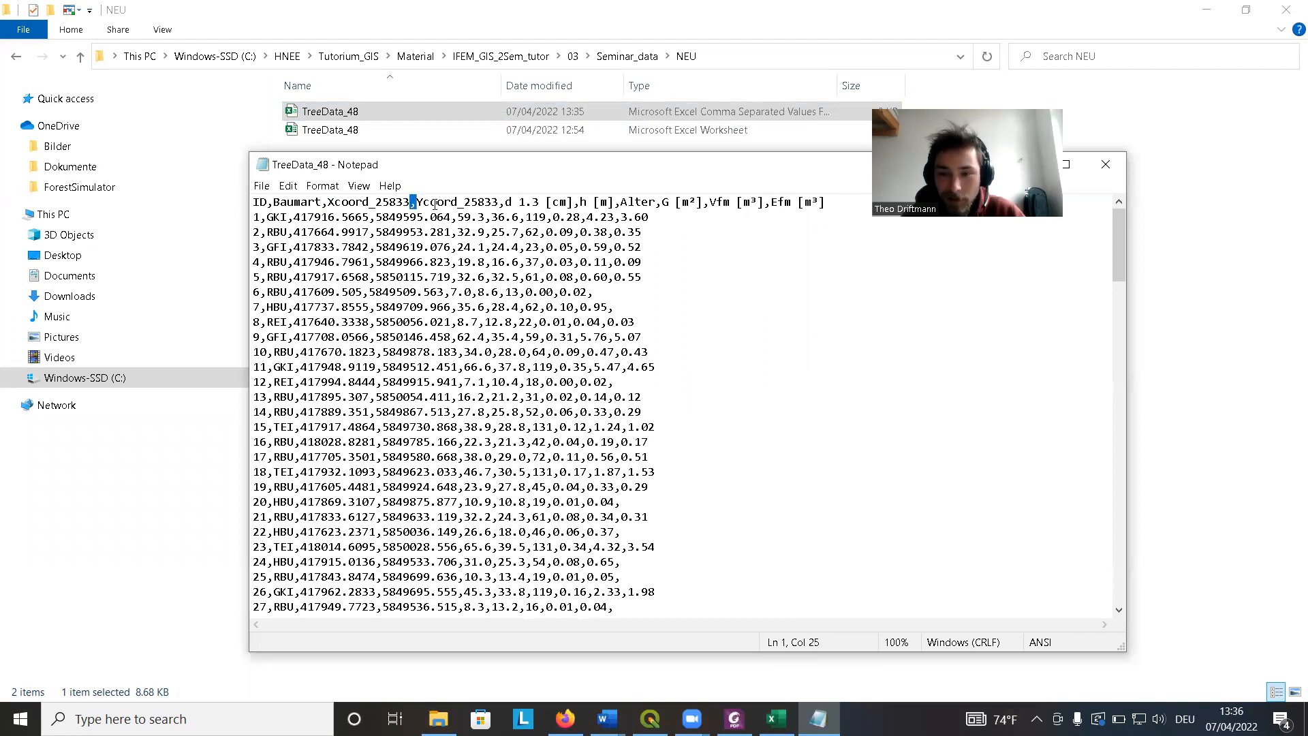
click(424, 248)
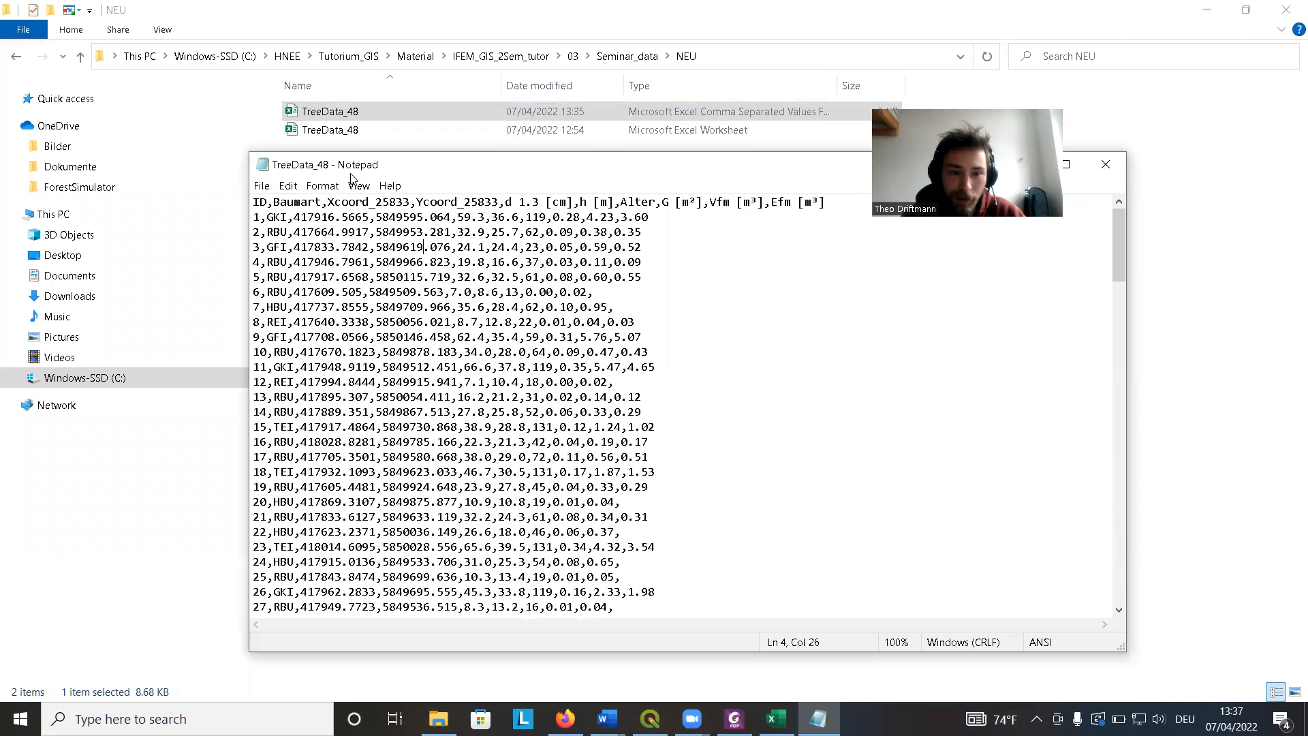
Replace all commas in the file with semicolons.
click(290, 188)
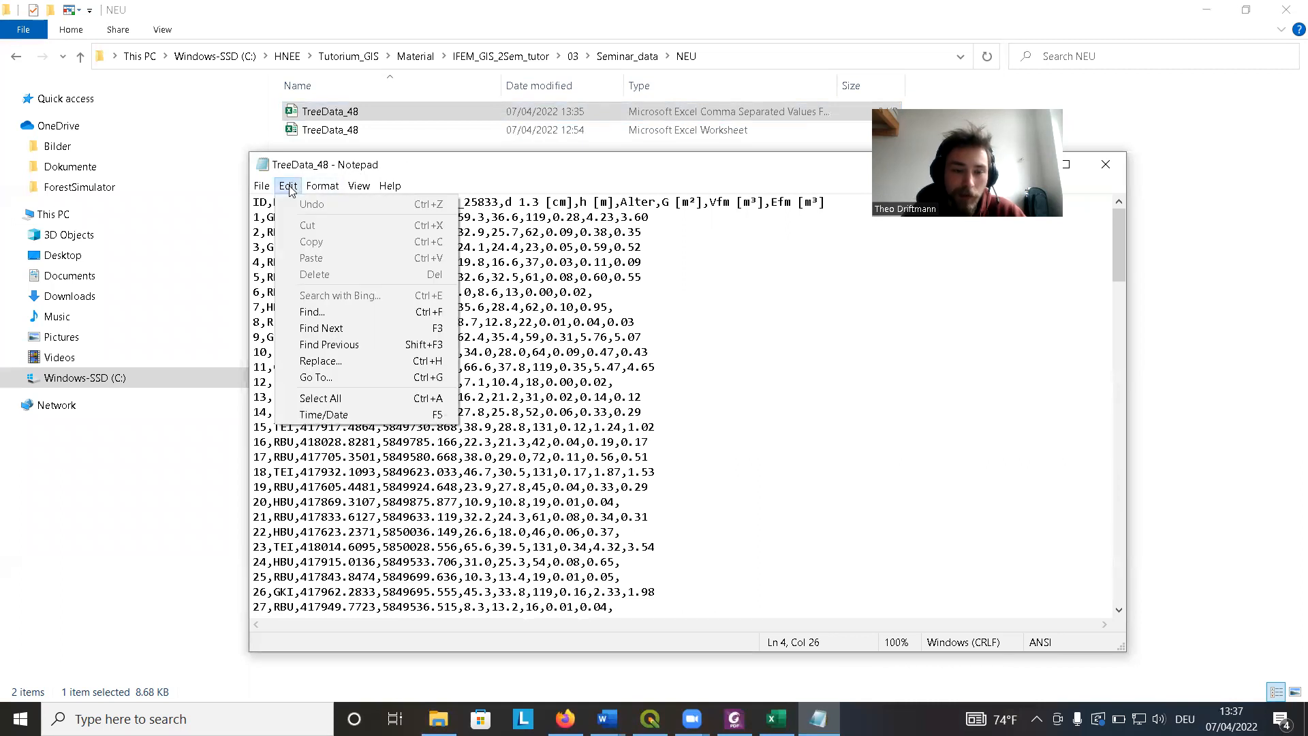
click(346, 366)
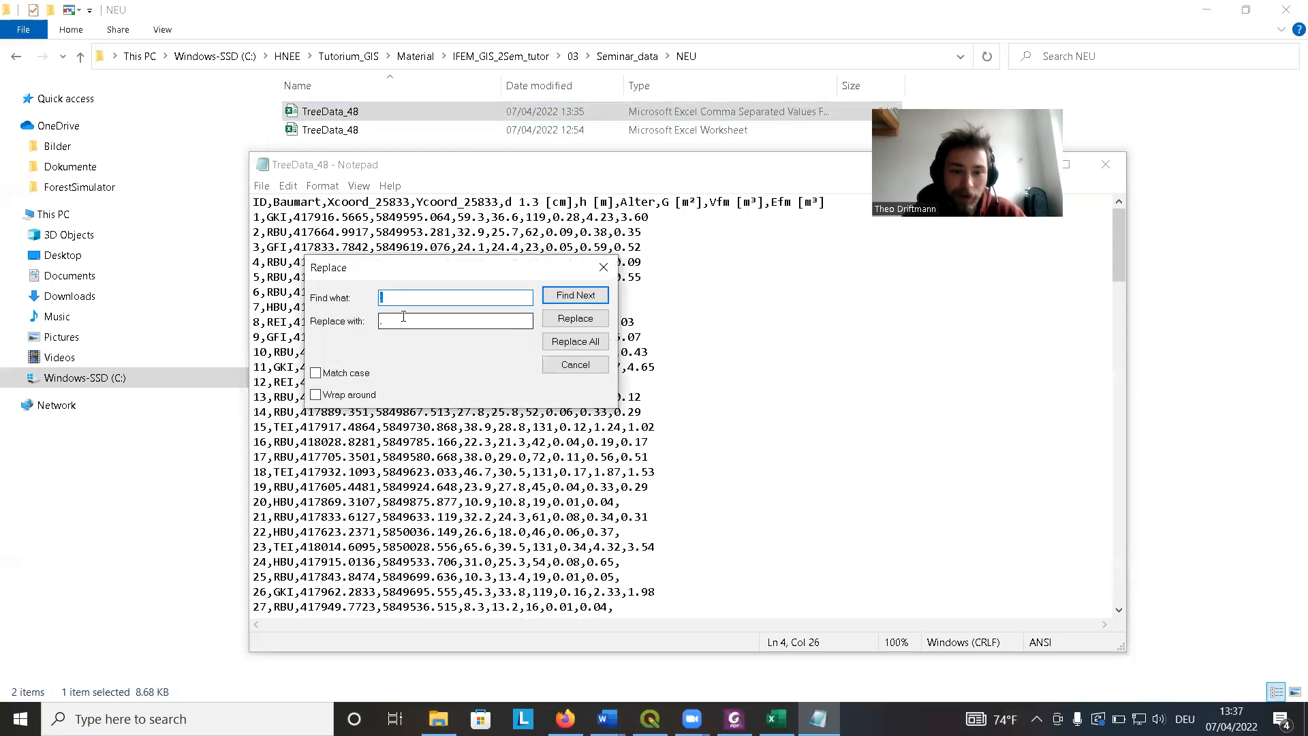
drag(409, 297, 368, 300)
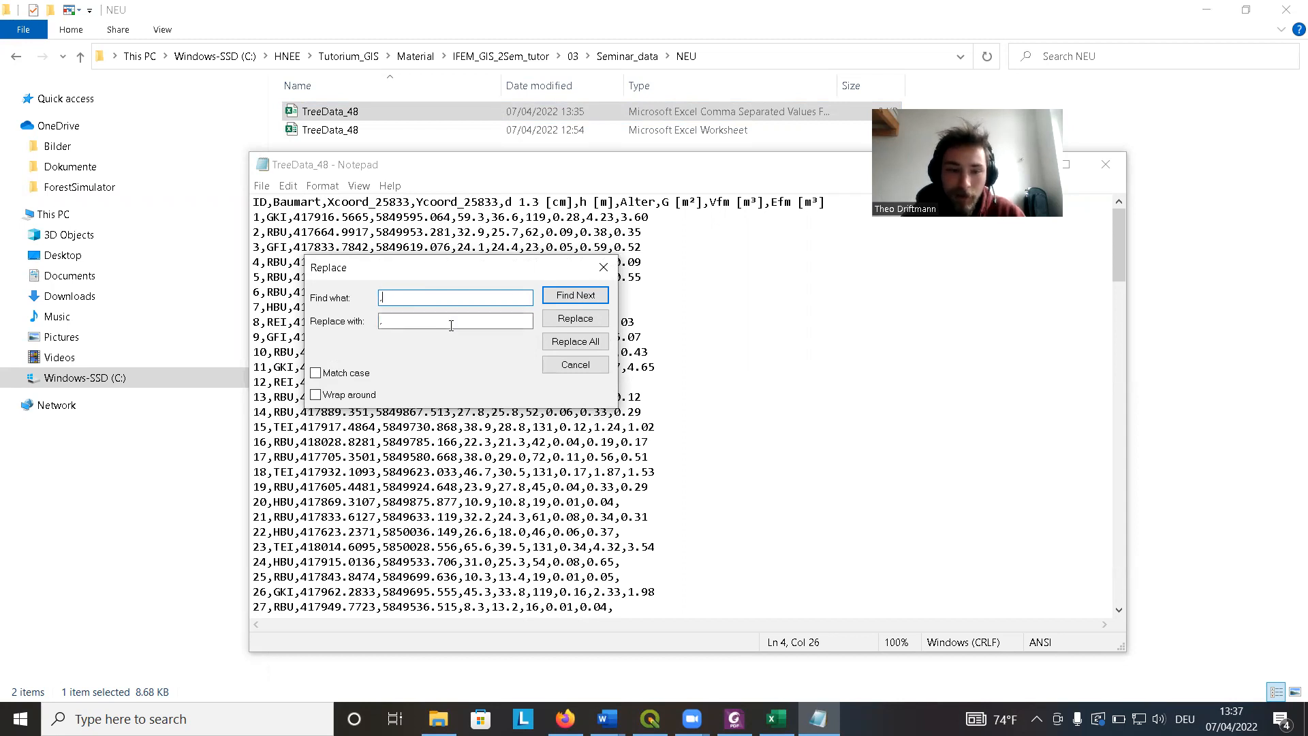
click(376, 321)
text(;)
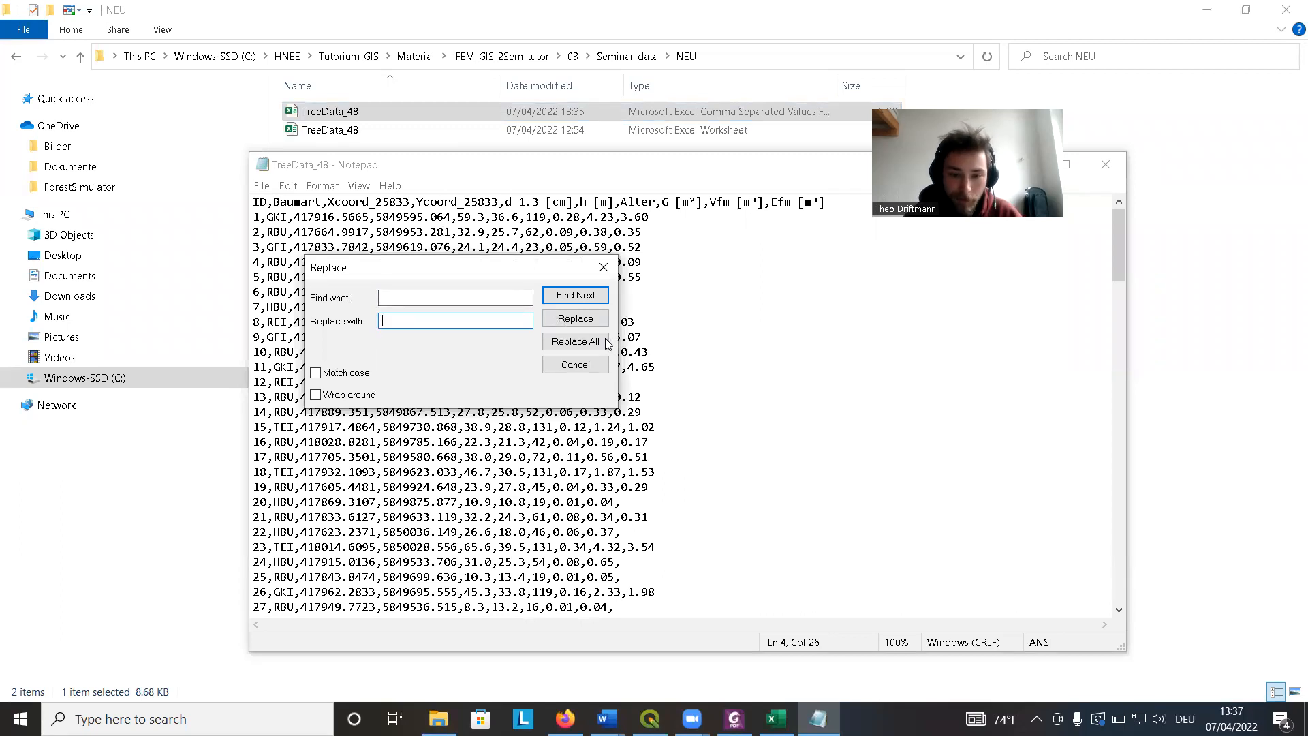
click(581, 347)
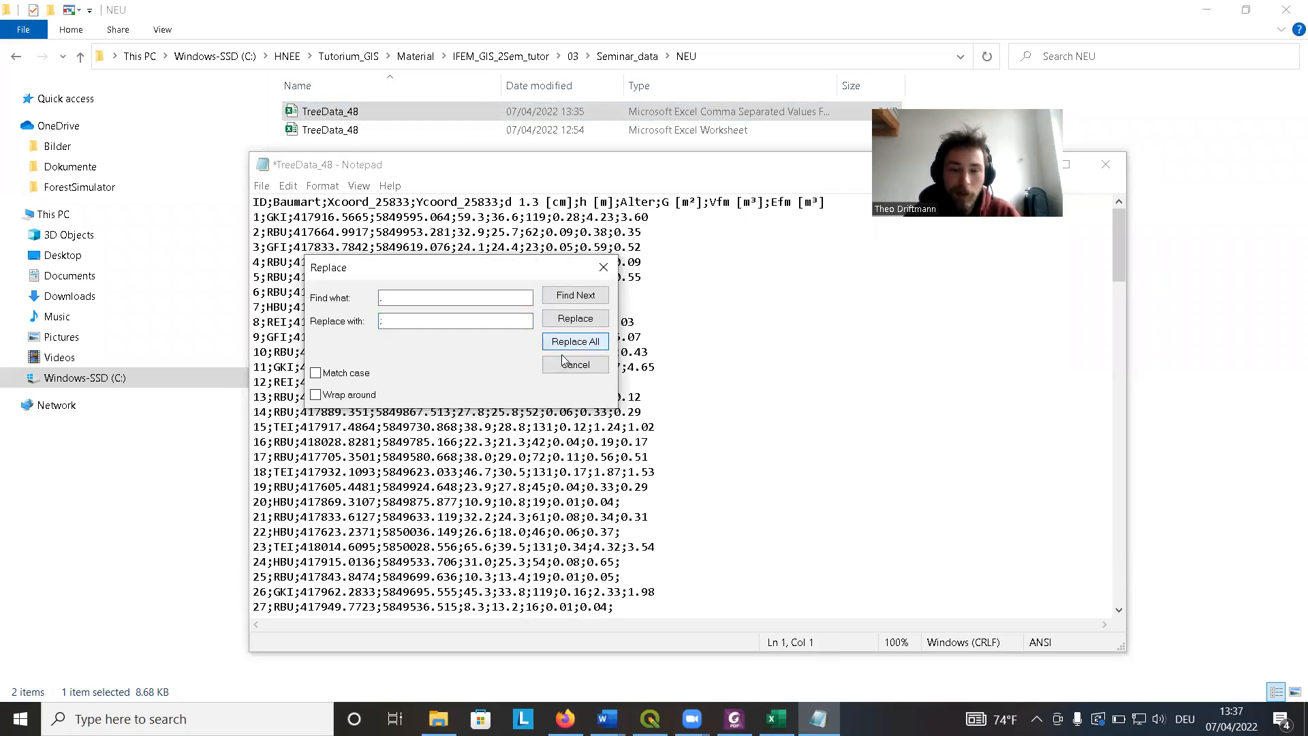
click(604, 267)
Replace all semicolons in the file back with commas.
drag(329, 201, 321, 202)
click(415, 201)
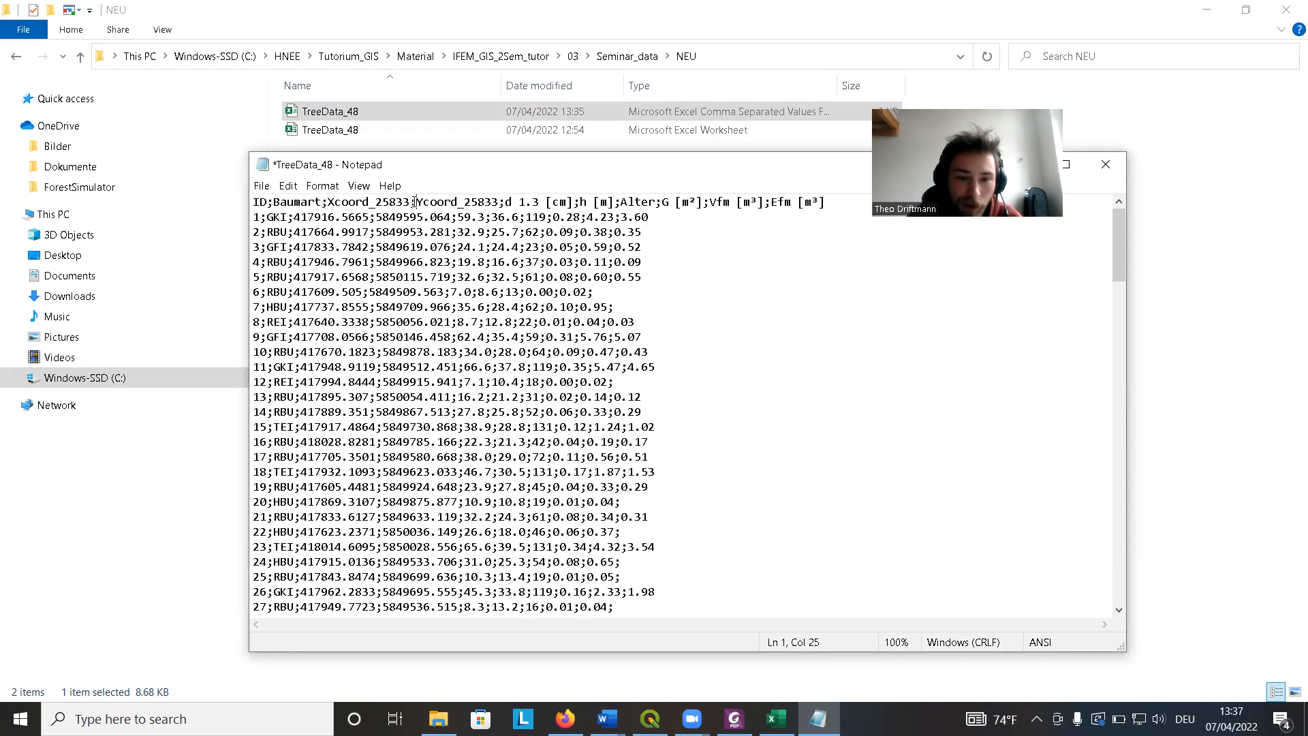
key(shift+Left)
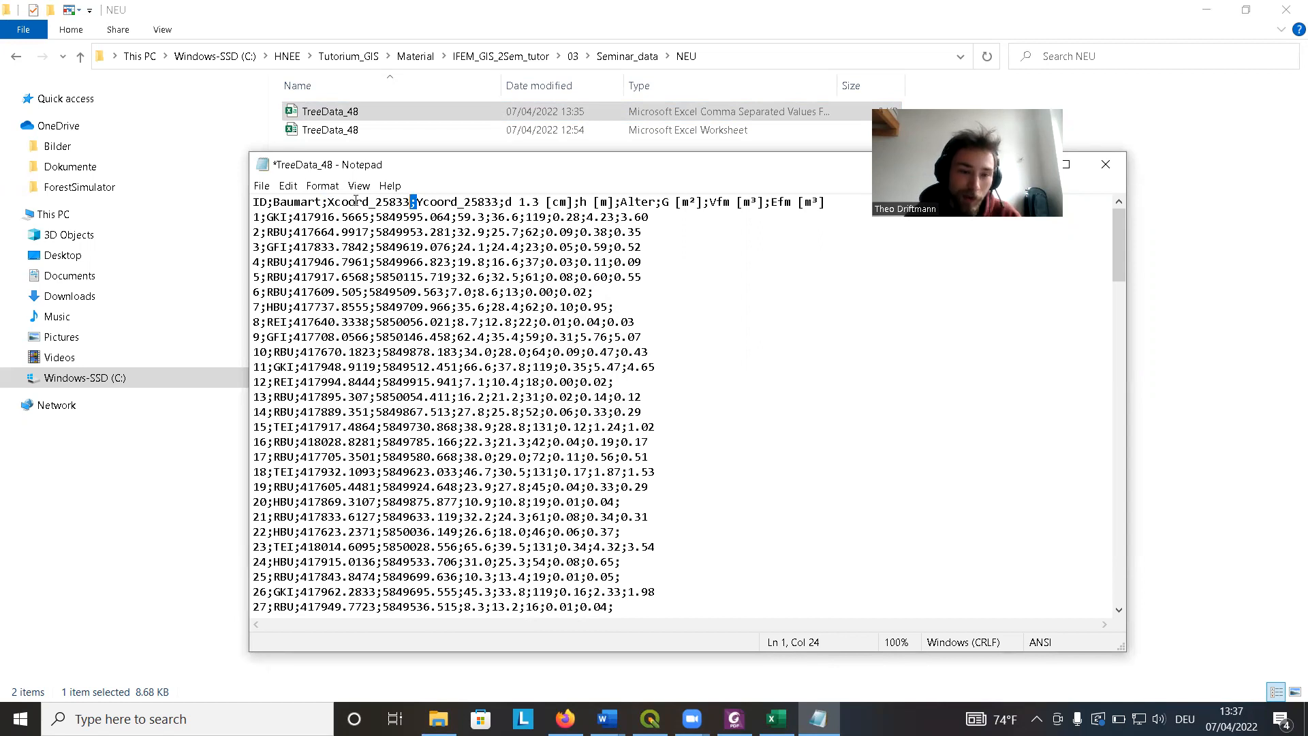
click(289, 186)
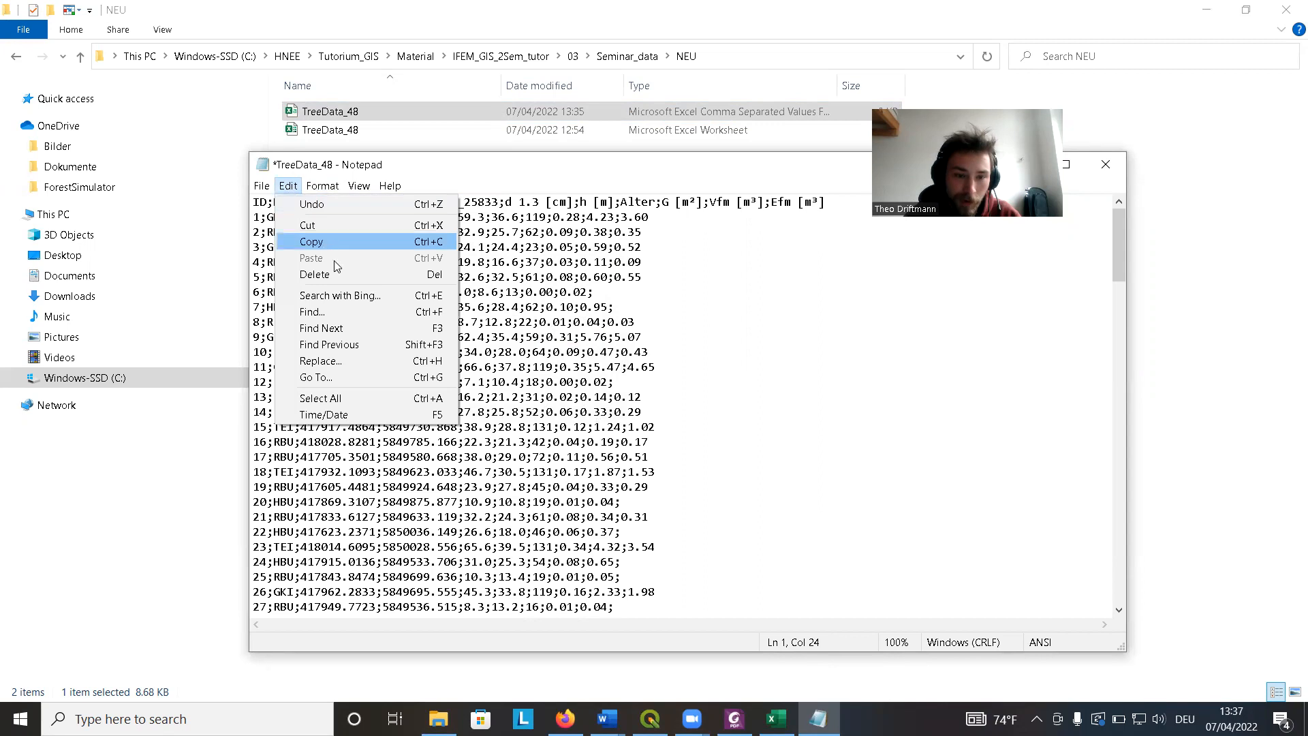
click(354, 361)
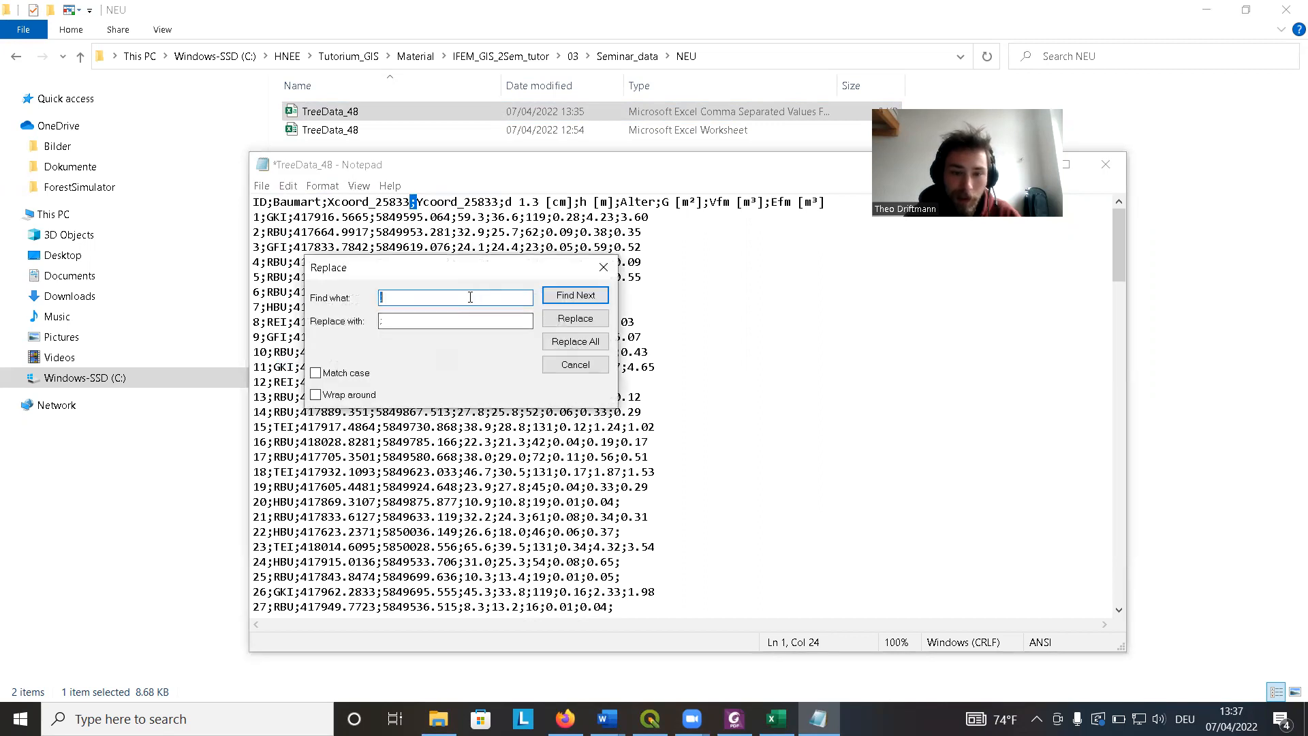
key(Tab)
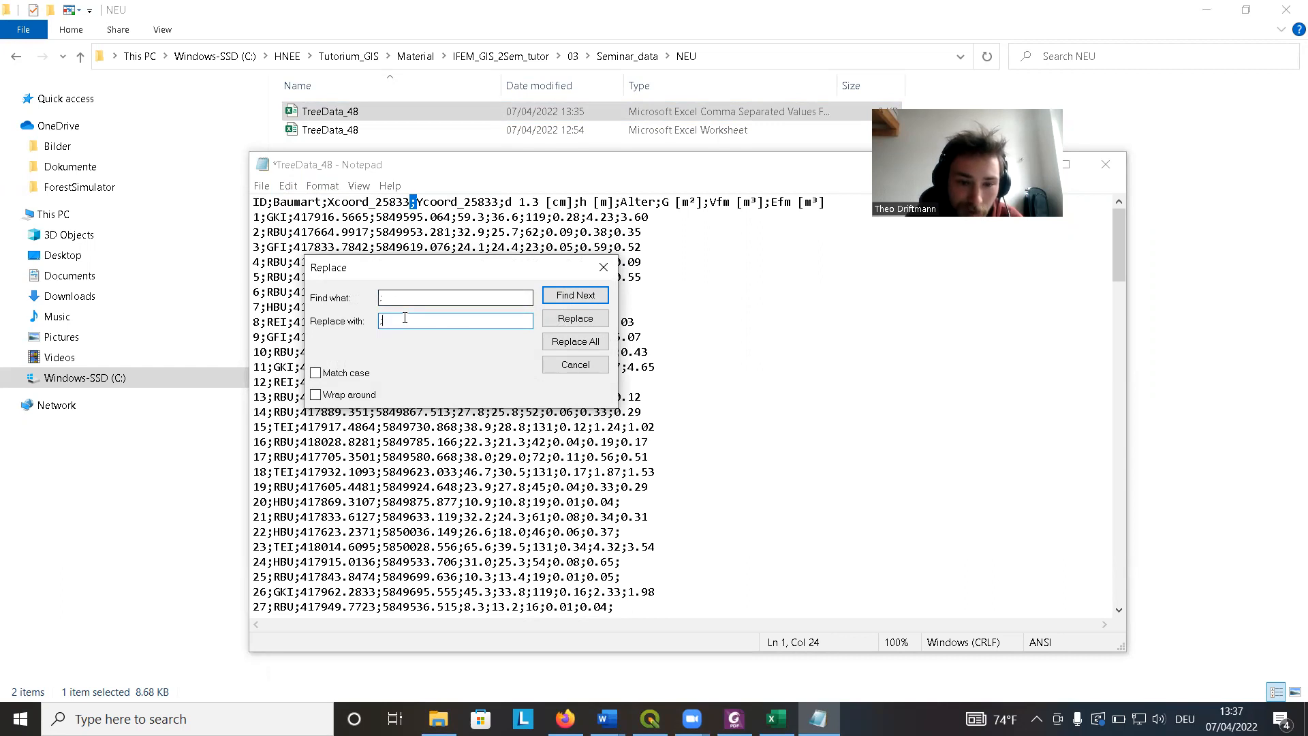
key(BackSpace)
text(,)
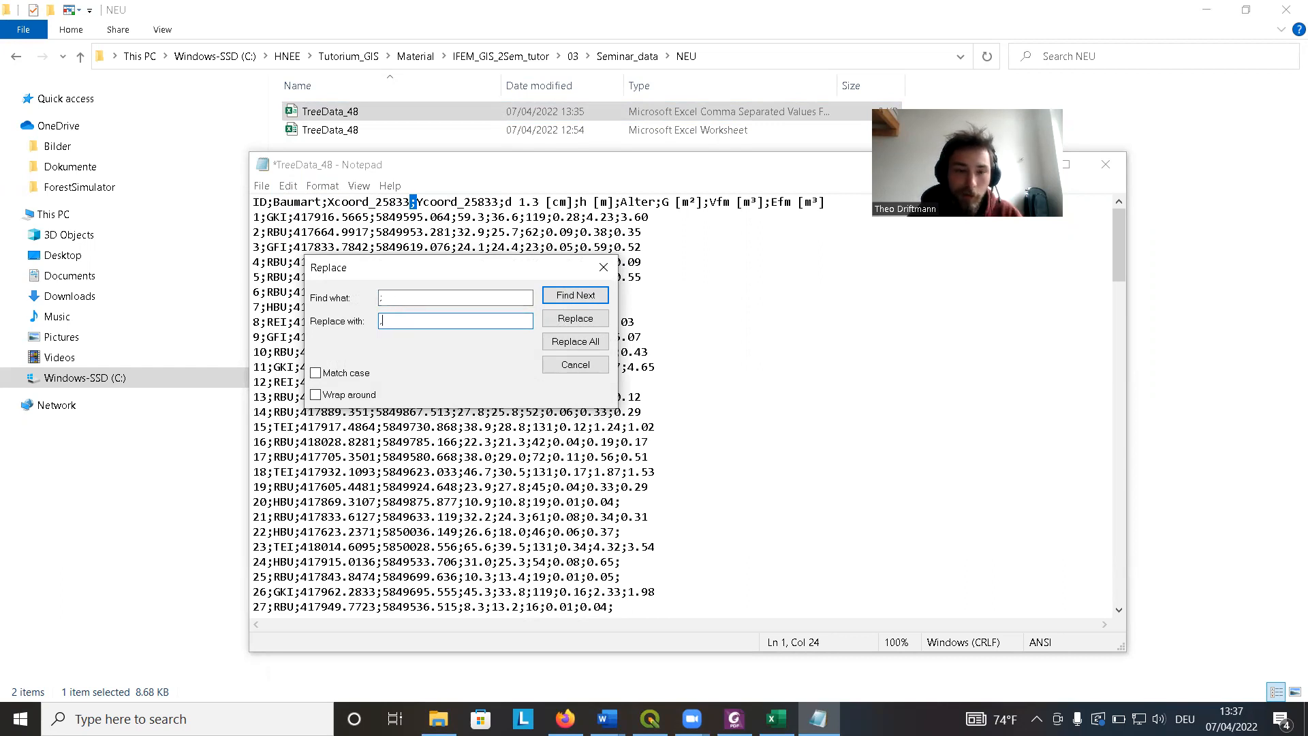
click(576, 344)
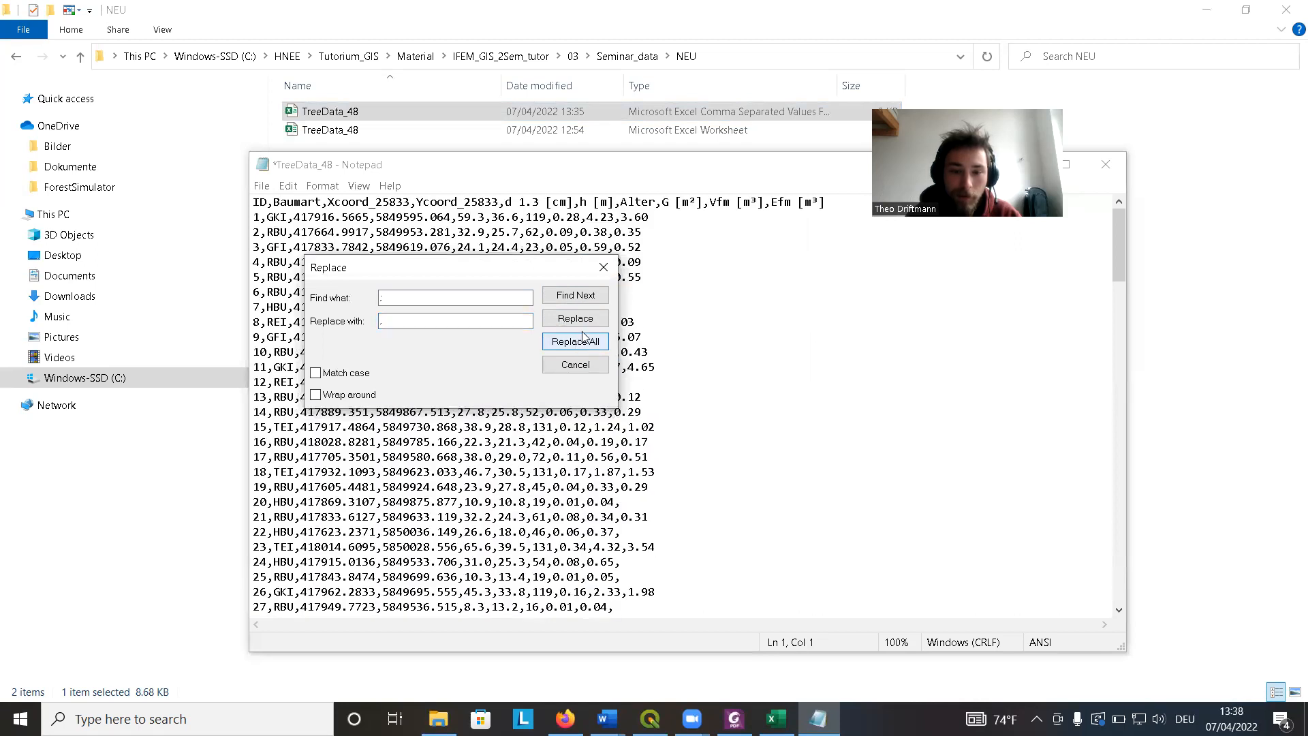
click(604, 267)
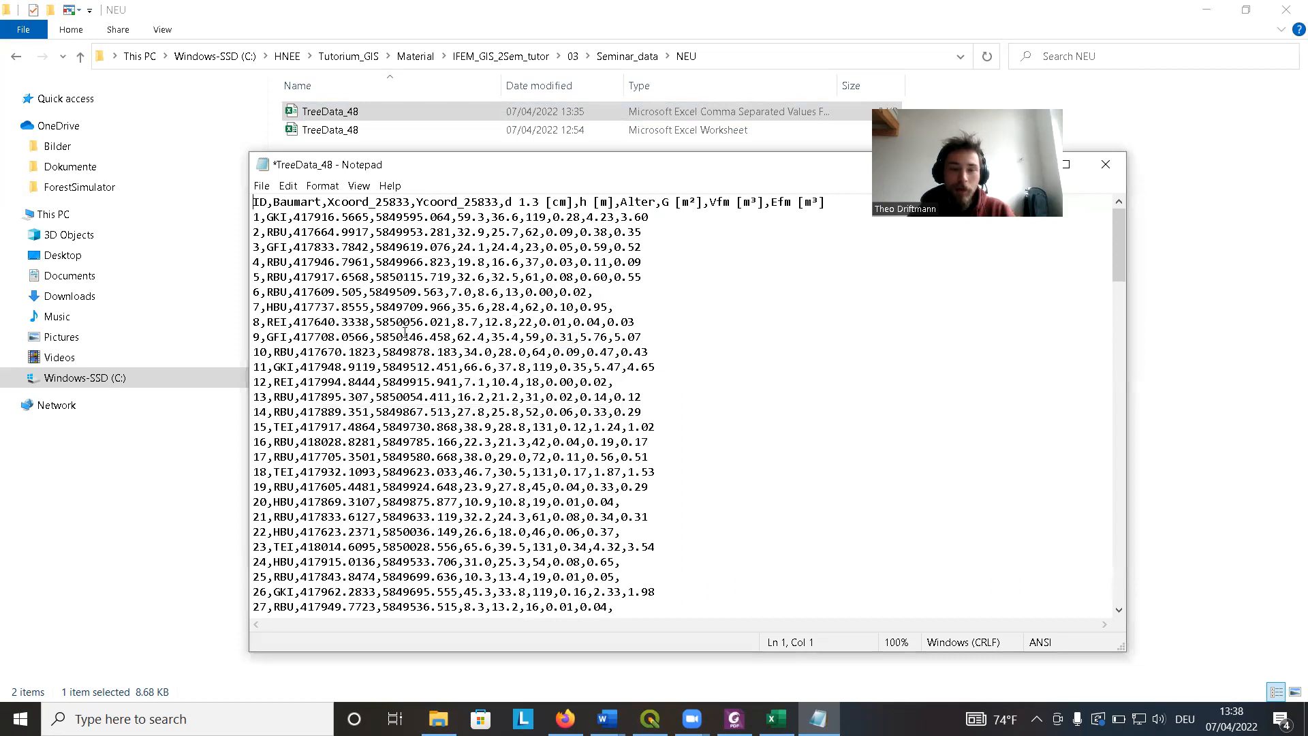
Close the TreeData_48 CSV in Notepad without saving the changes.
drag(444, 165, 339, 167)
drag(630, 172, 505, 256)
click(876, 252)
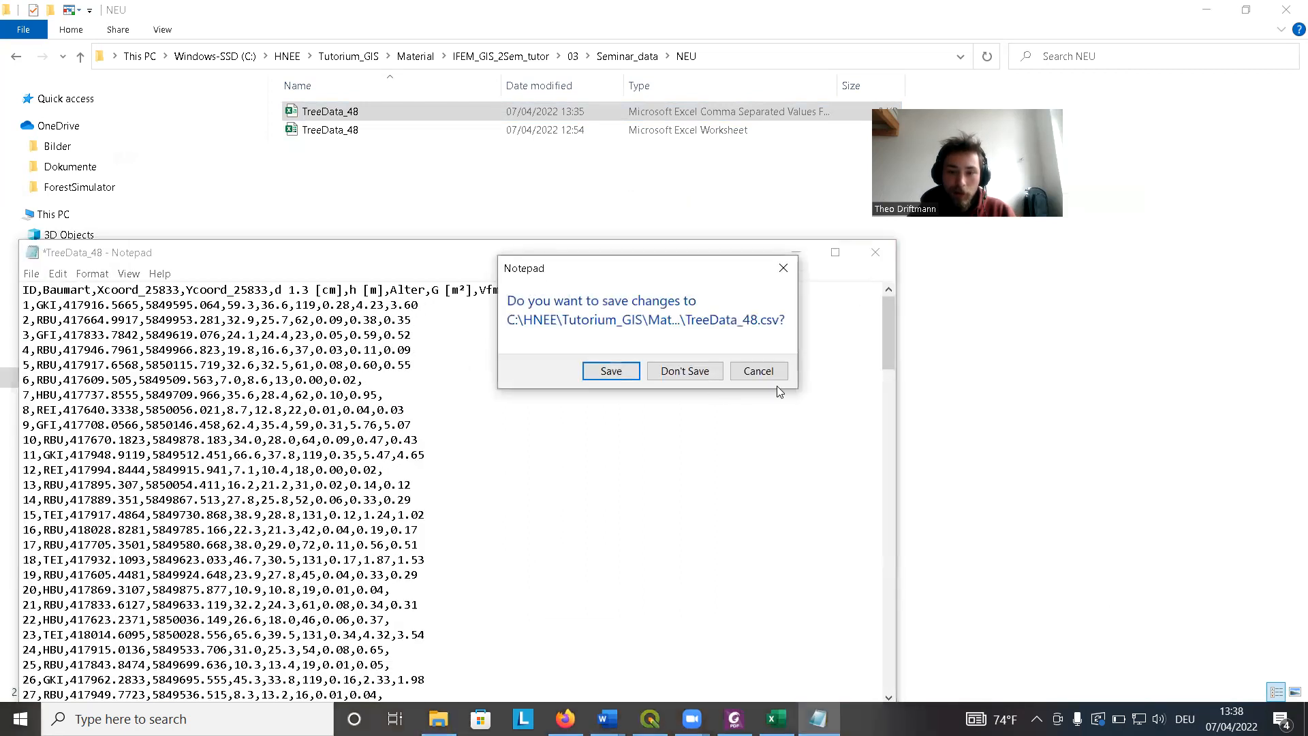
click(611, 370)
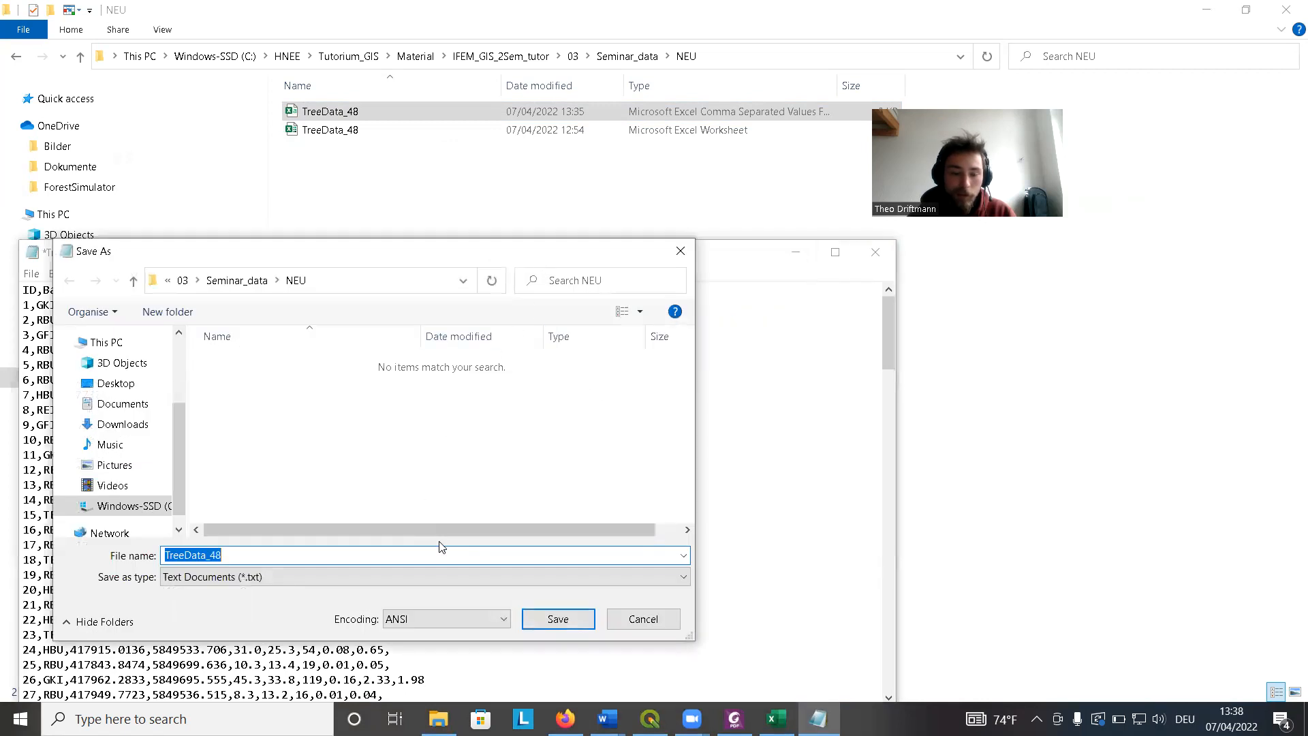
click(635, 620)
click(892, 253)
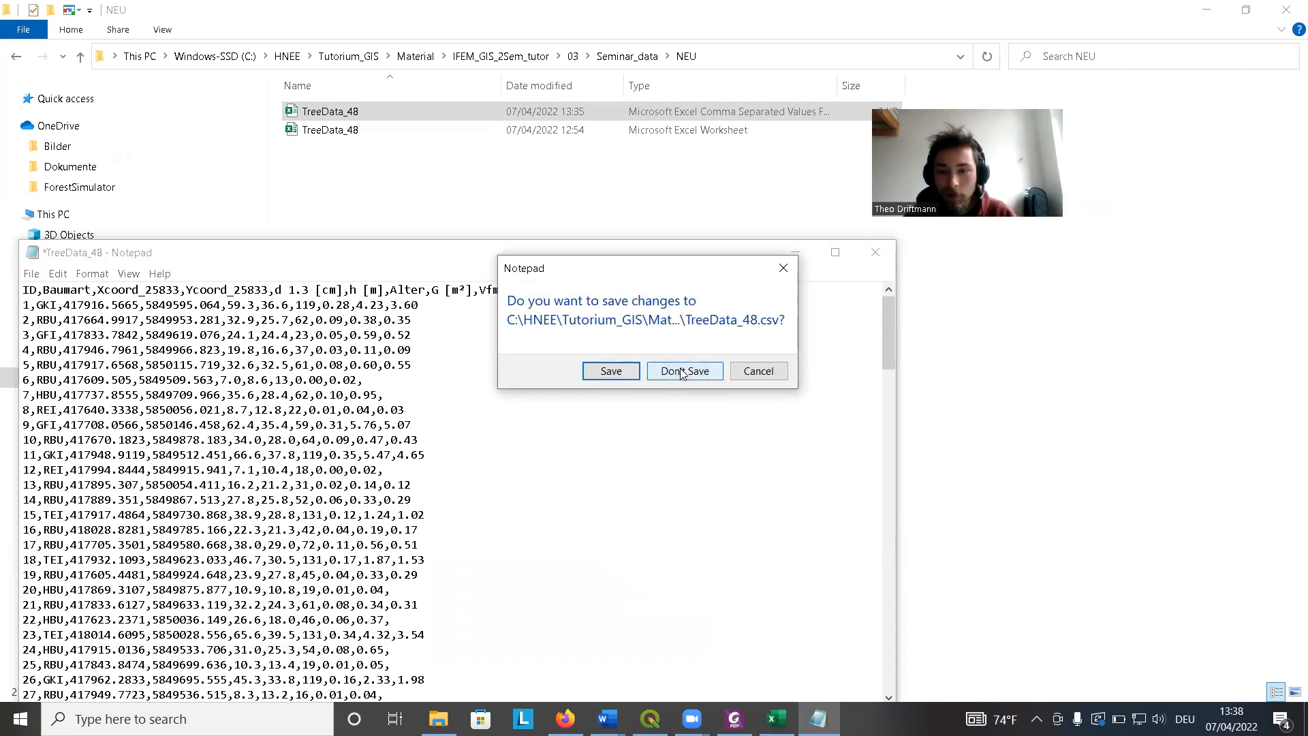
click(678, 369)
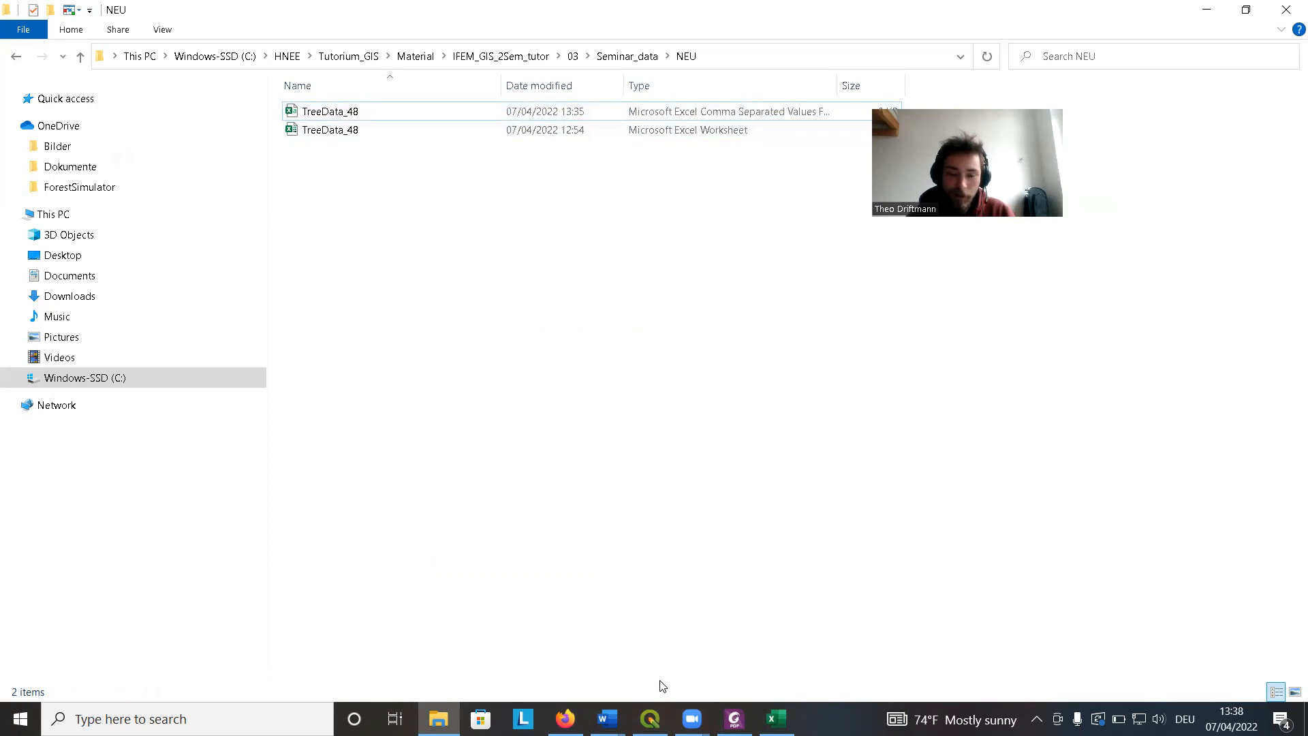
Switch to QGIS and open the Add Delimited Text Layer dialog.
click(650, 719)
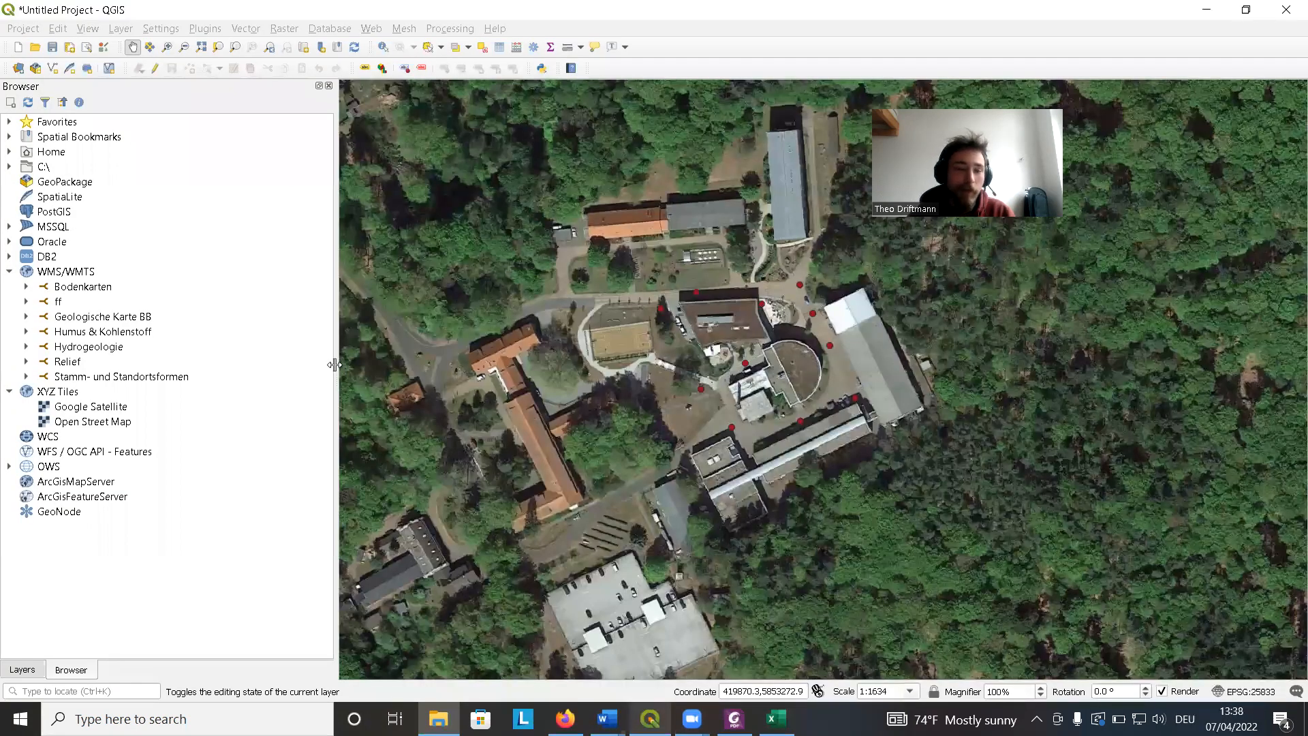
click(131, 30)
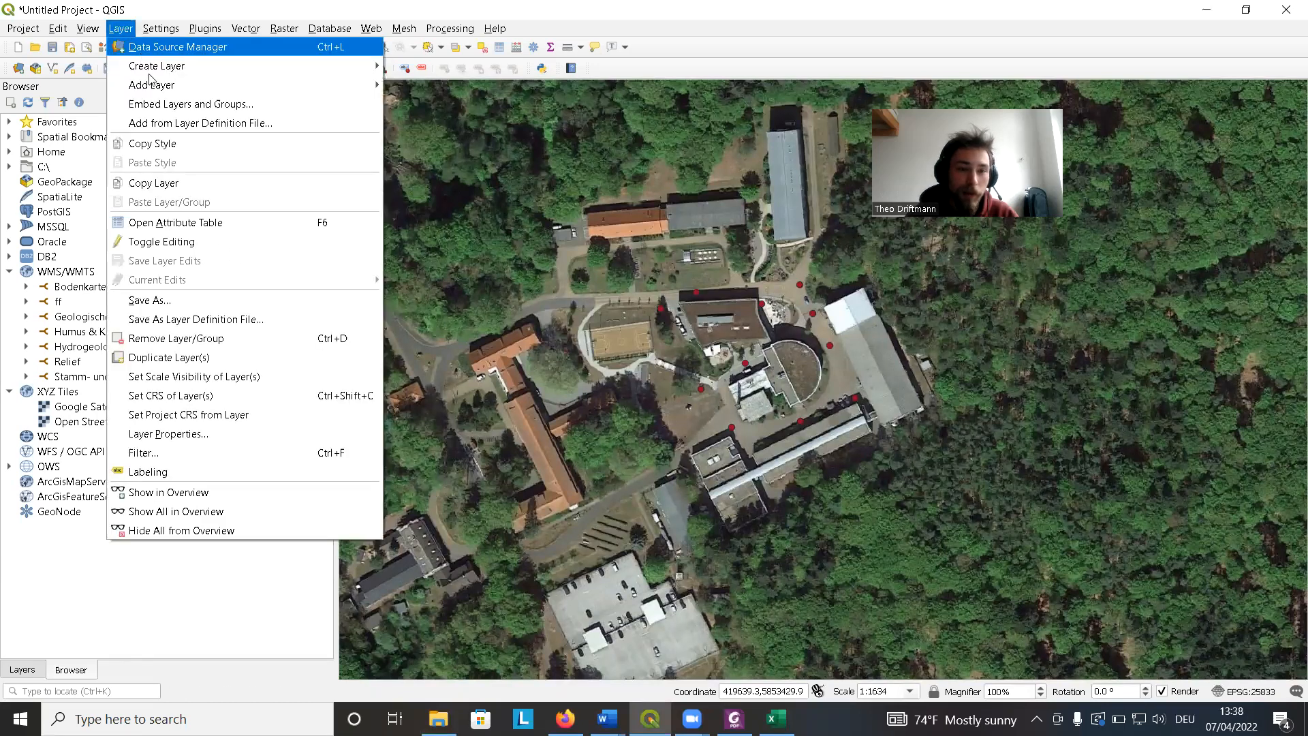
mouse_move(158, 88)
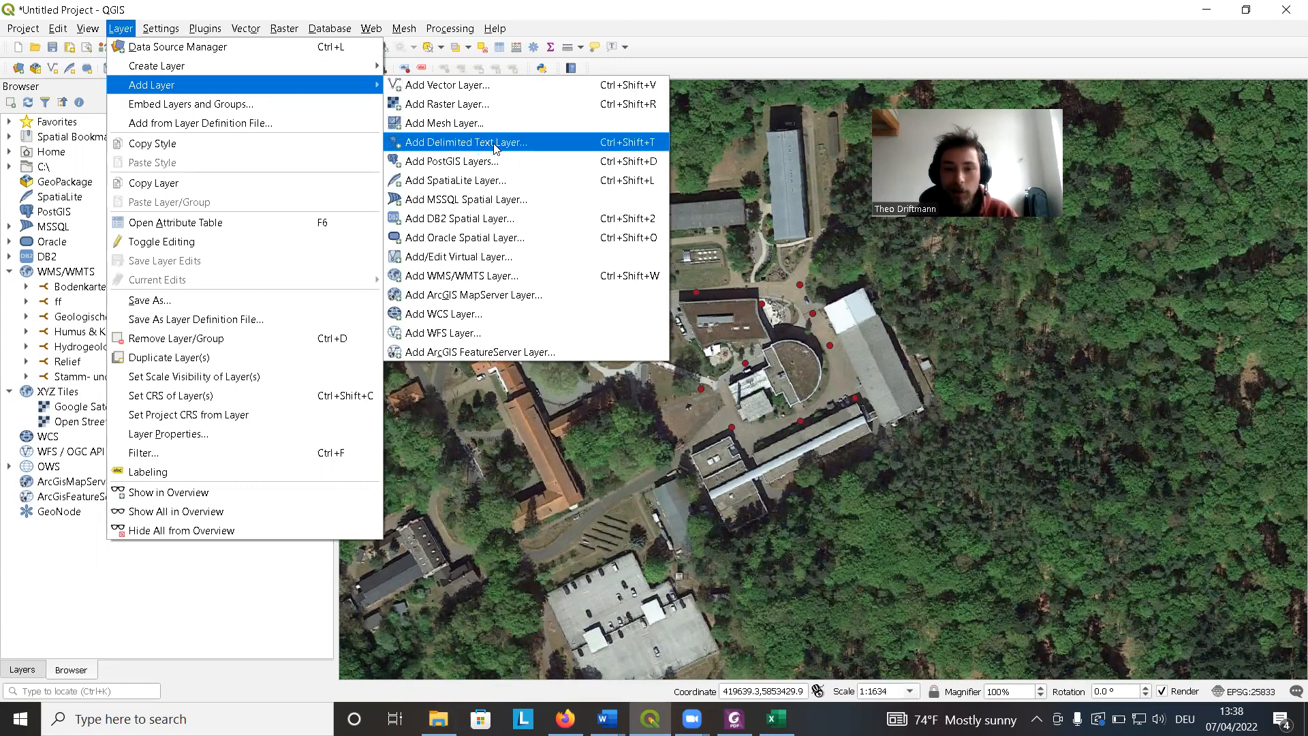
click(496, 148)
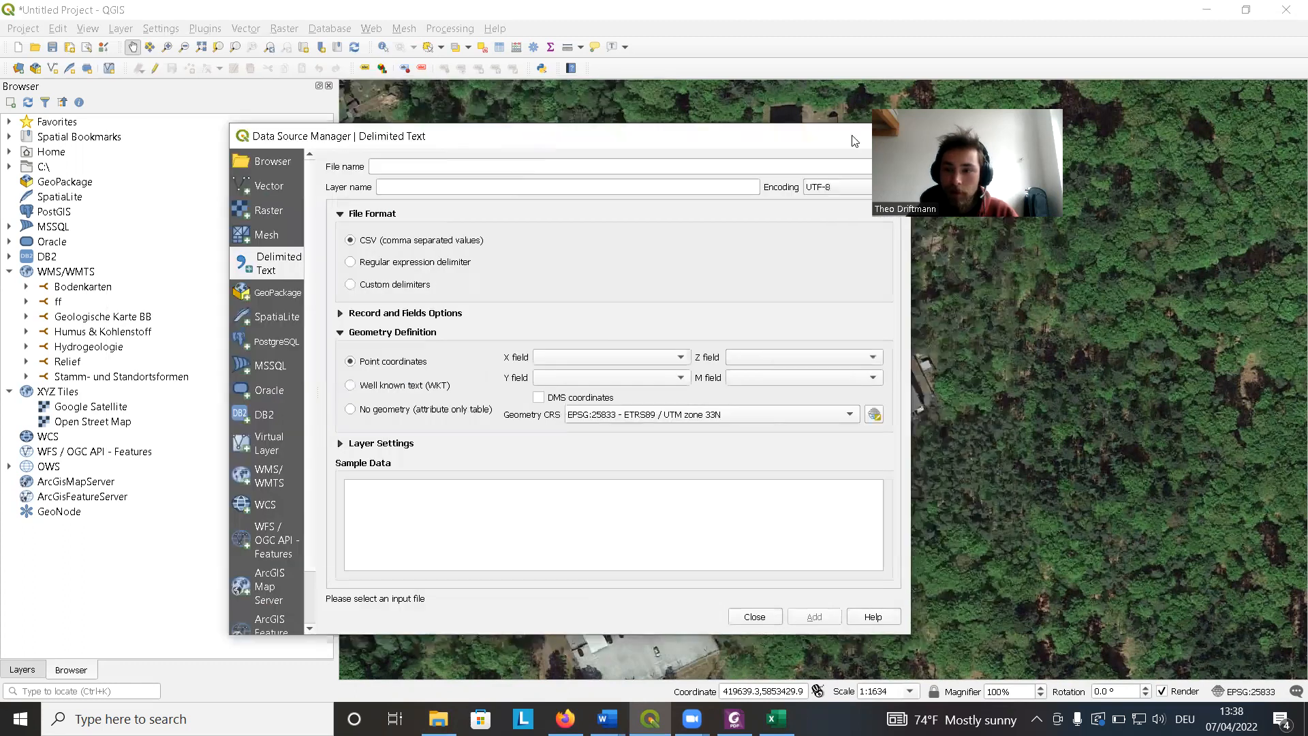
Choose the TreeData_48.csv file from the NEU folder as the input file.
drag(790, 139, 883, 116)
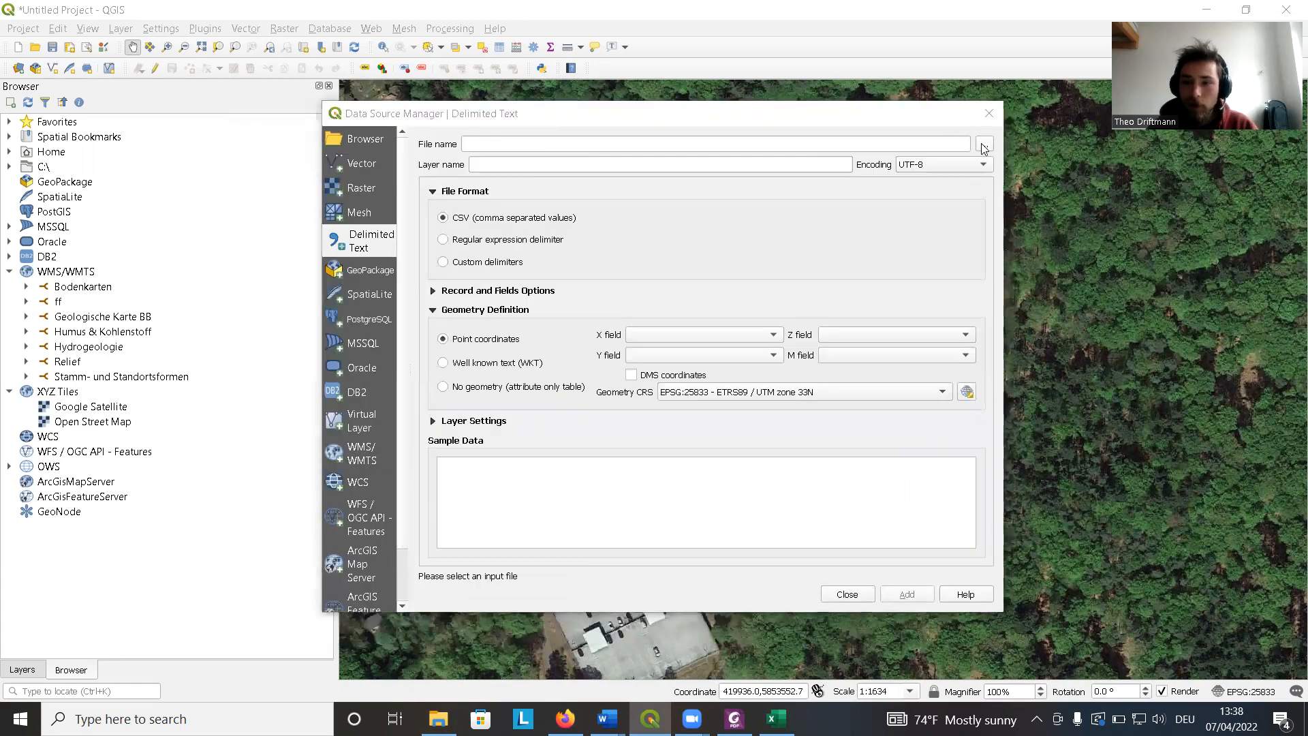
click(984, 146)
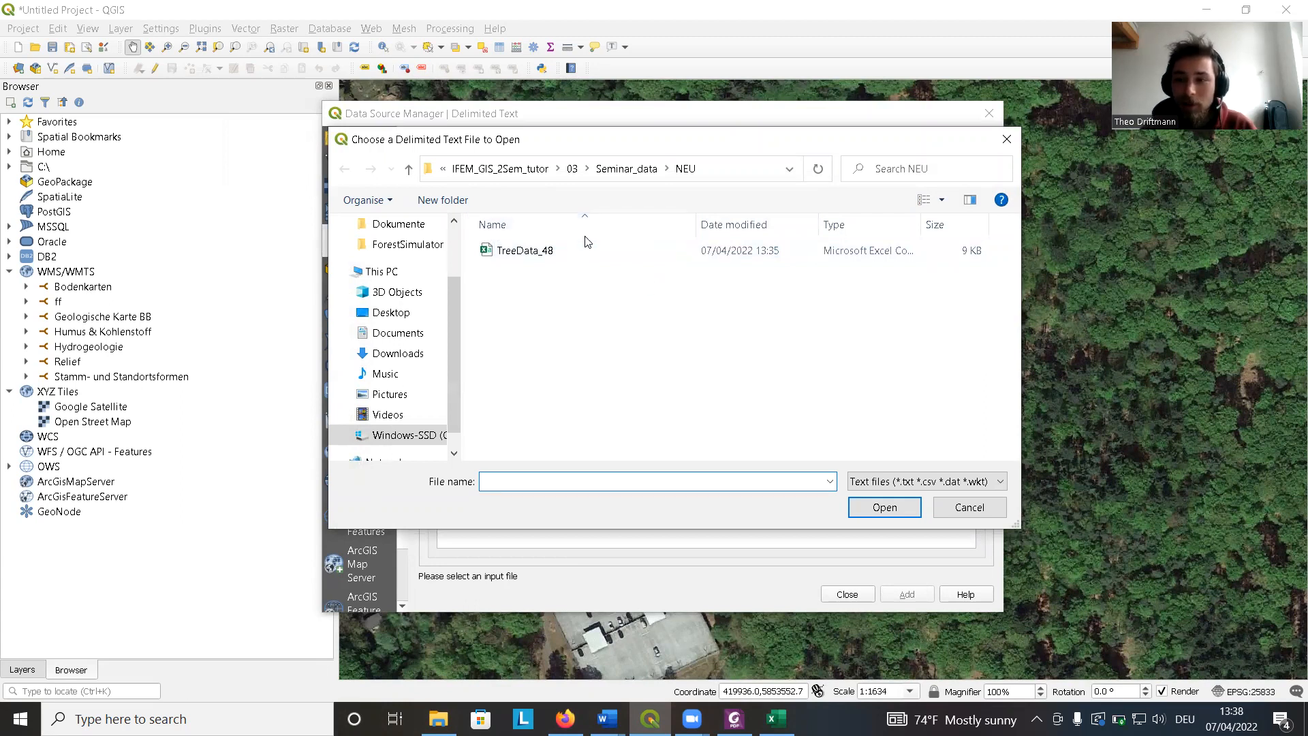
click(536, 254)
click(878, 517)
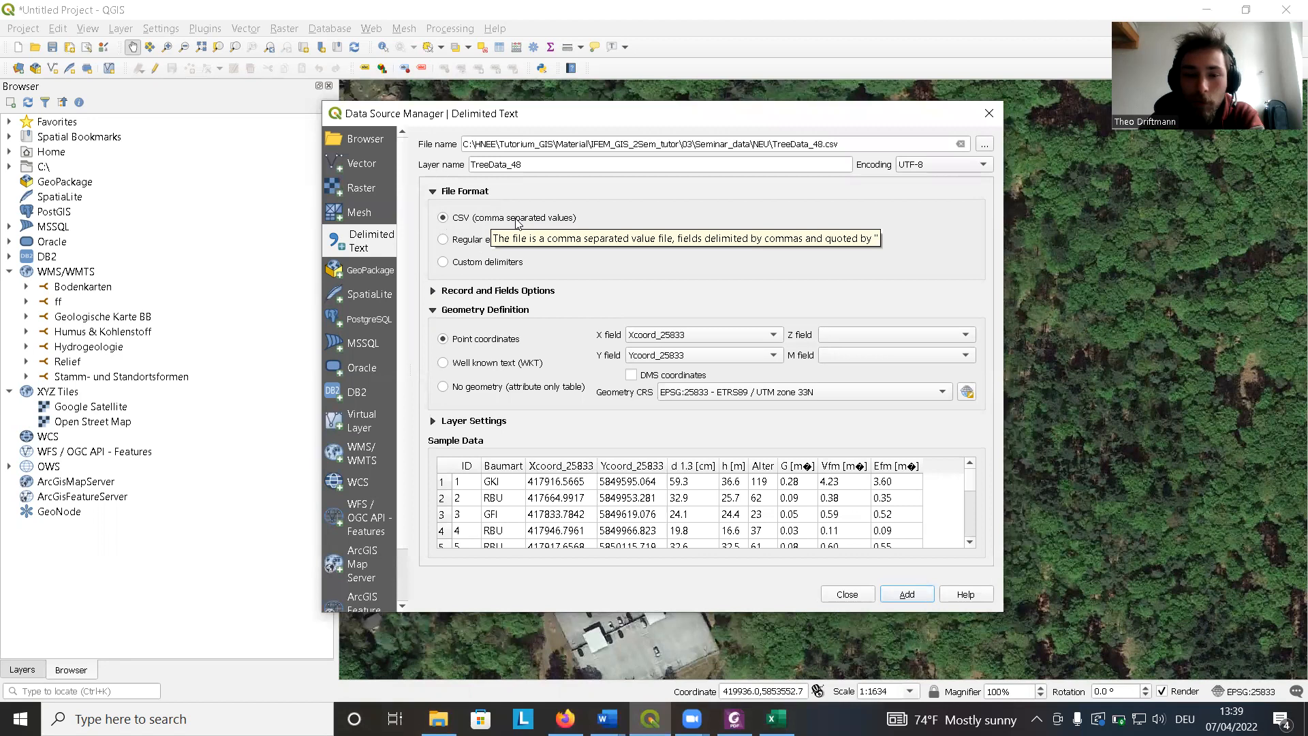
Compare the Custom delimiters and CSV file formats and review the Record and Fields Options.
click(444, 262)
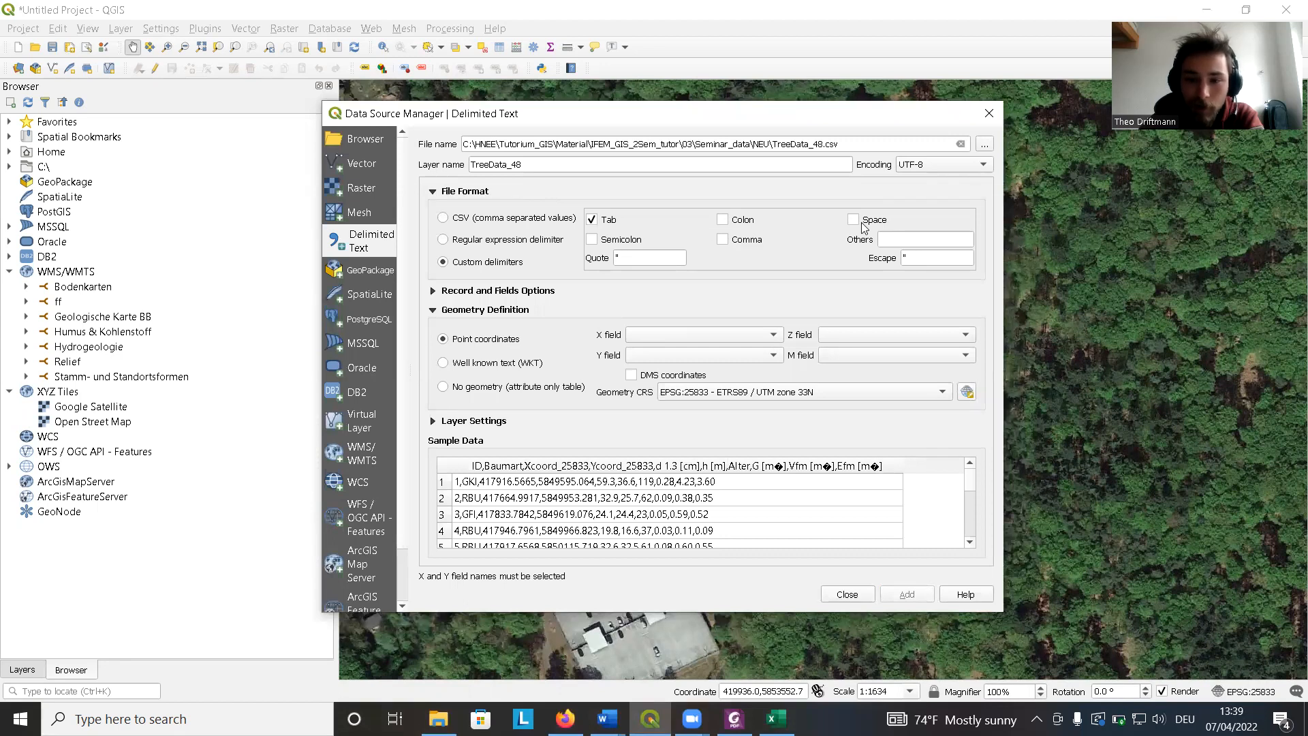
click(443, 218)
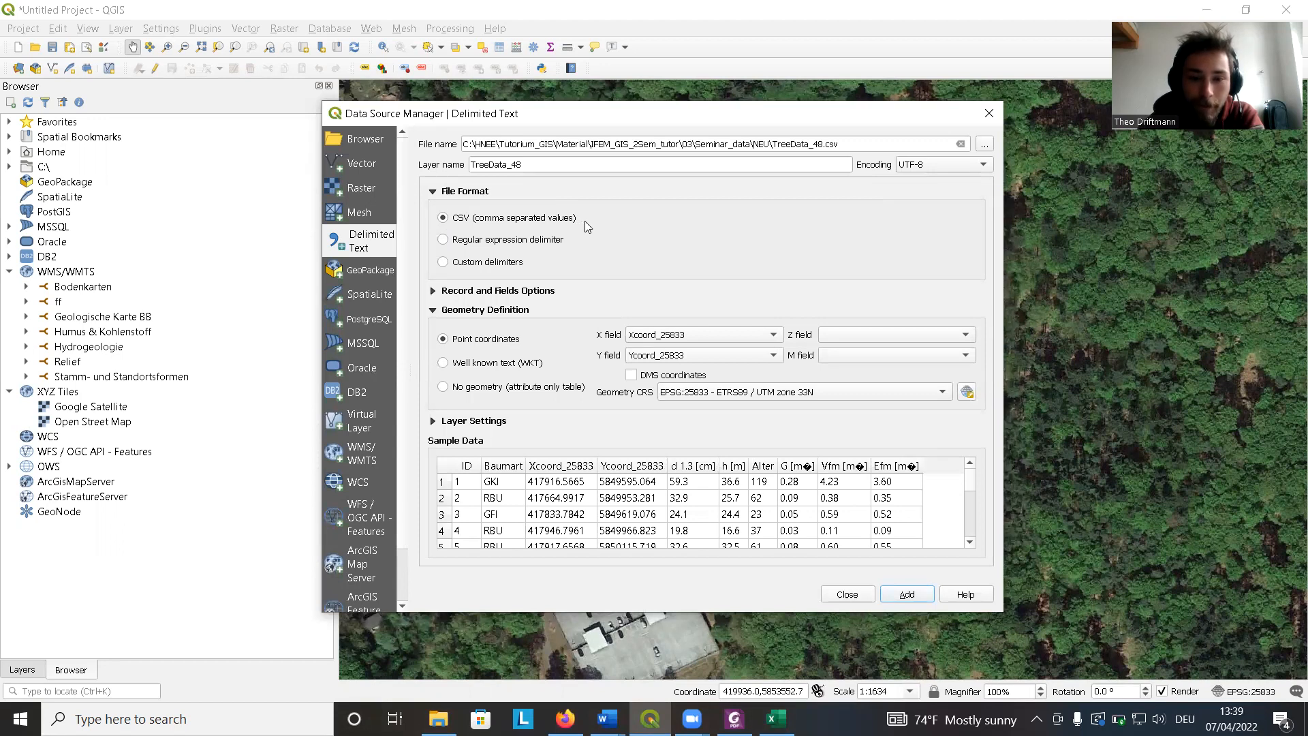
click(451, 291)
scroll(667, 254, down, 1)
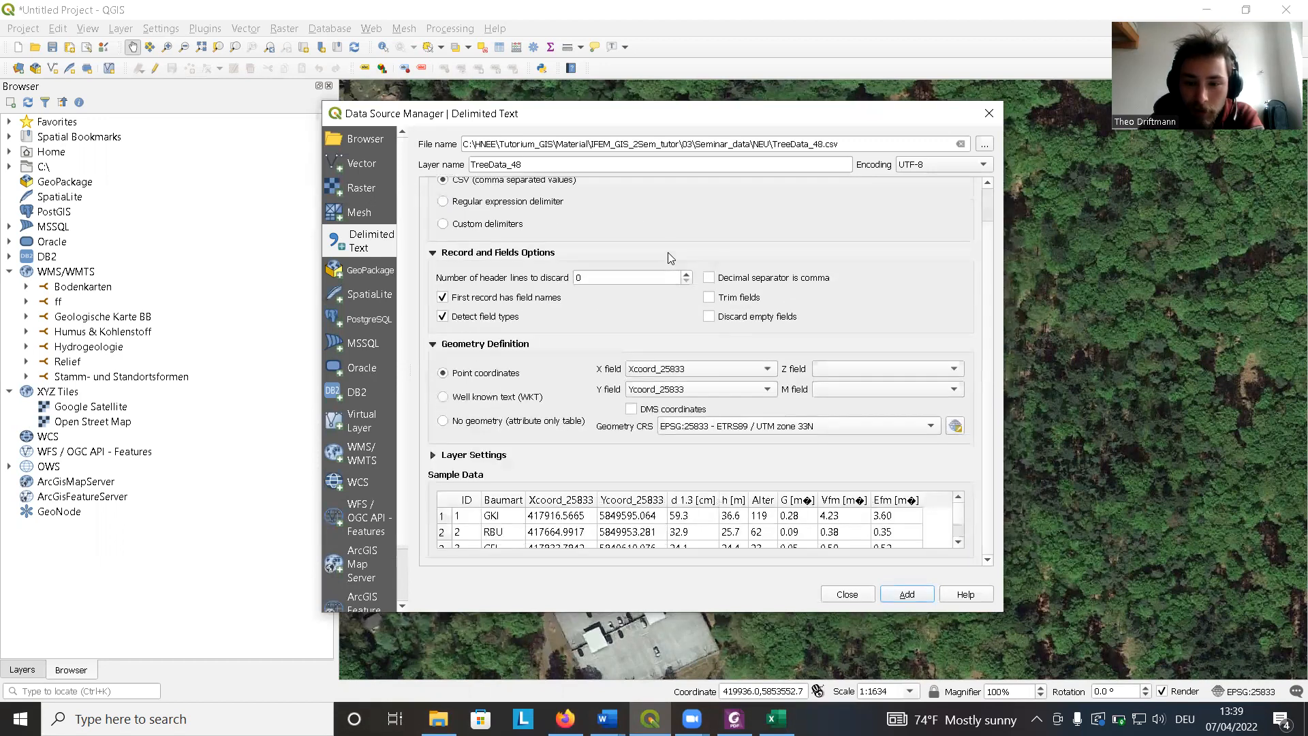
click(441, 254)
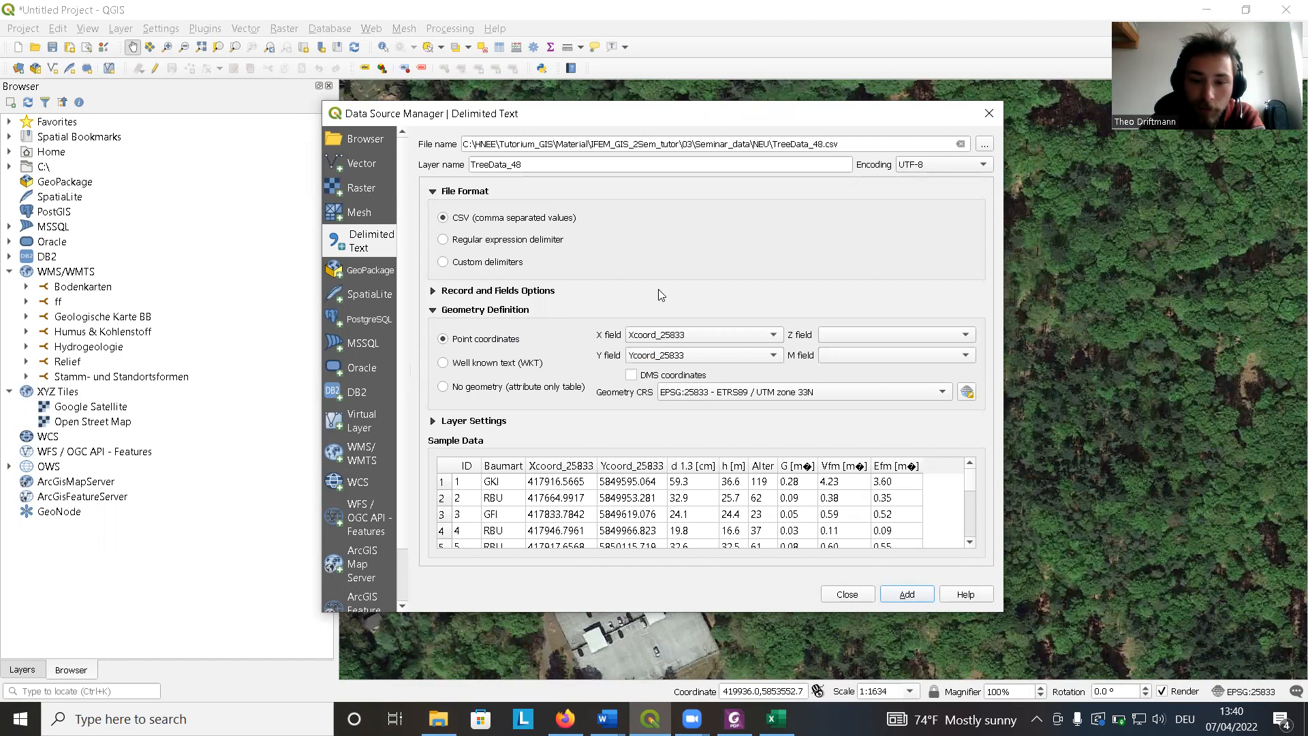
Set the X field to Alter and back to Xcoord_25833.
click(697, 335)
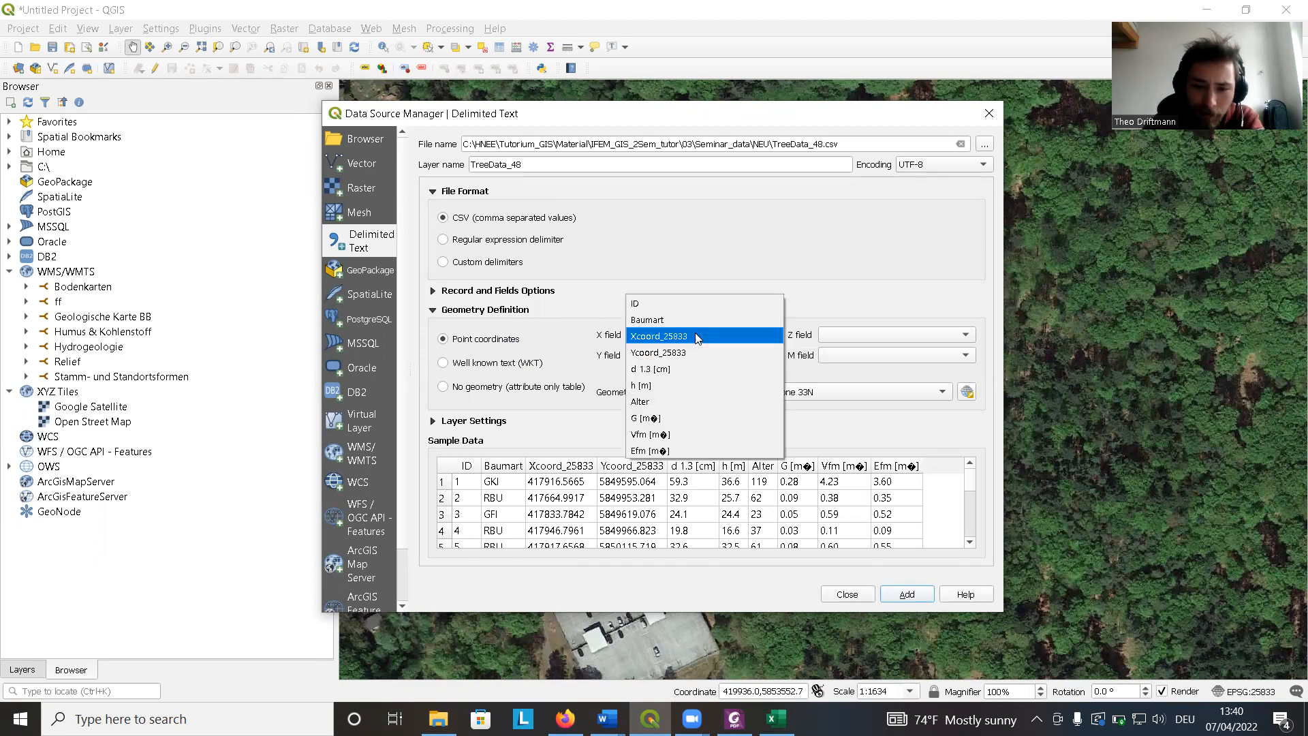
click(698, 335)
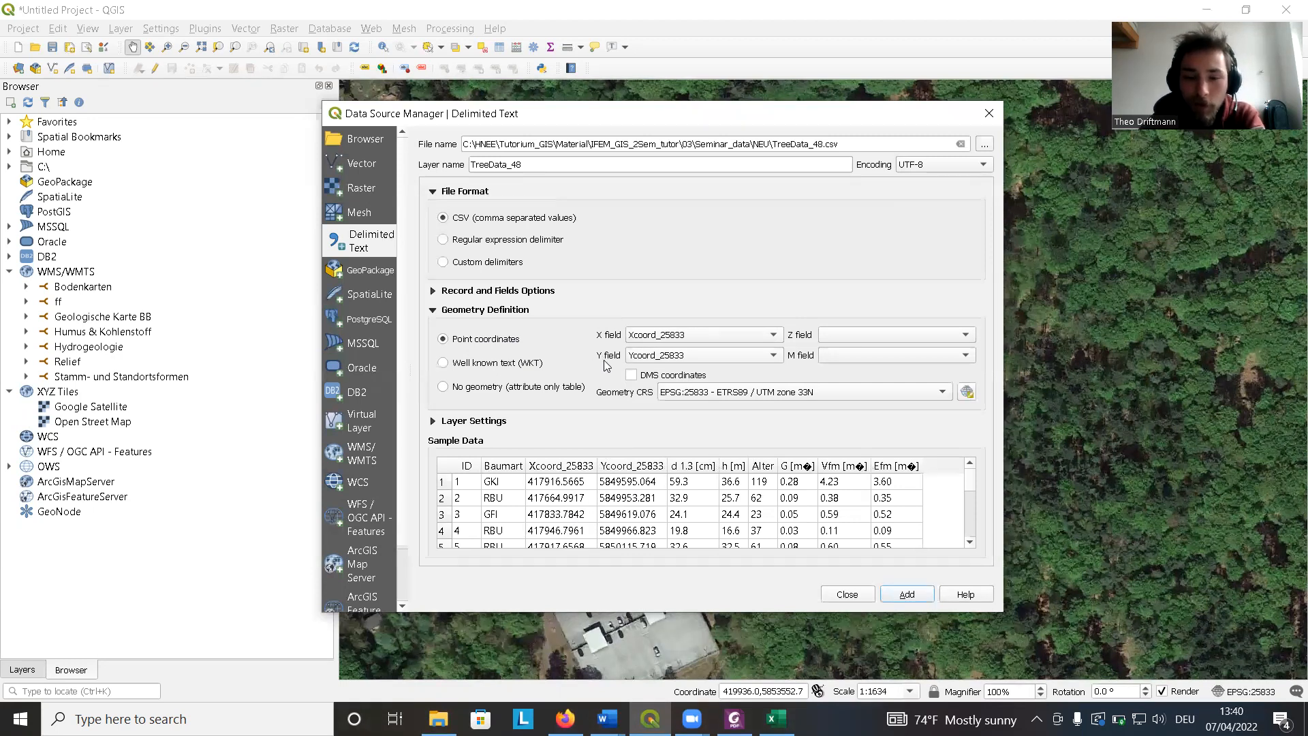
click(693, 335)
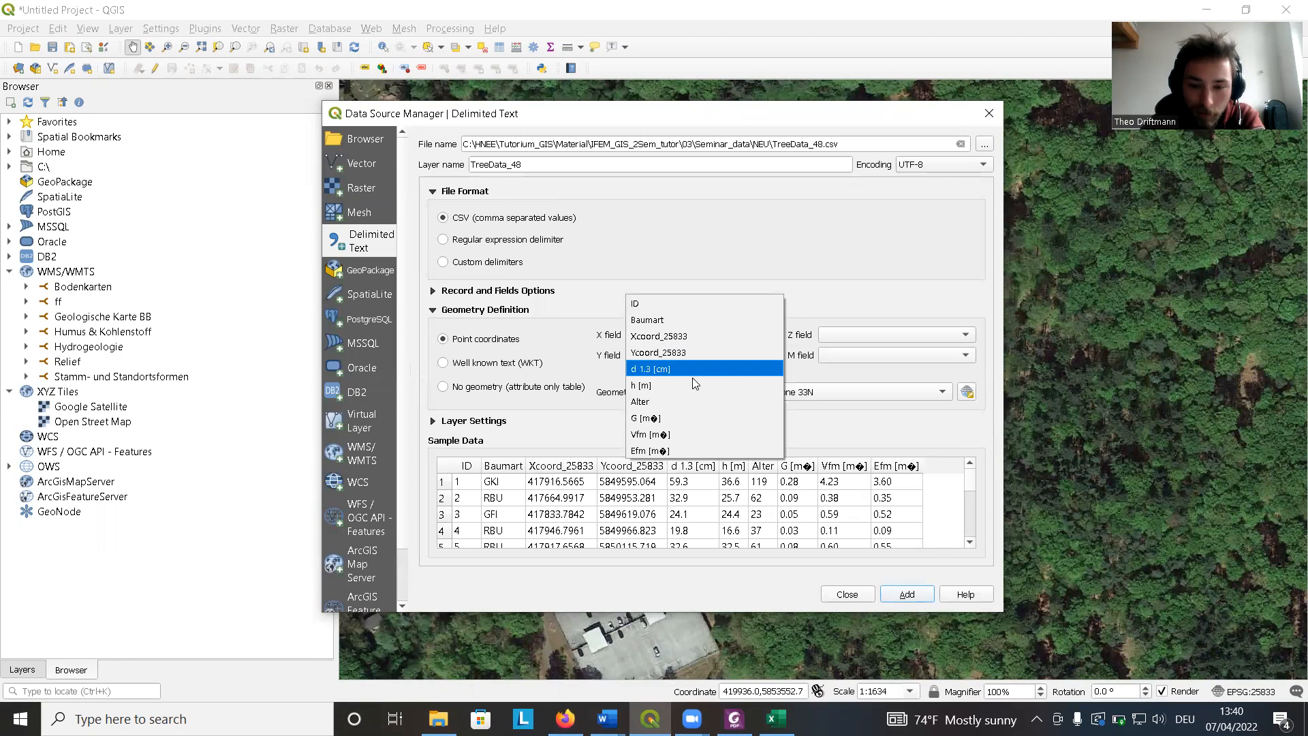
click(688, 401)
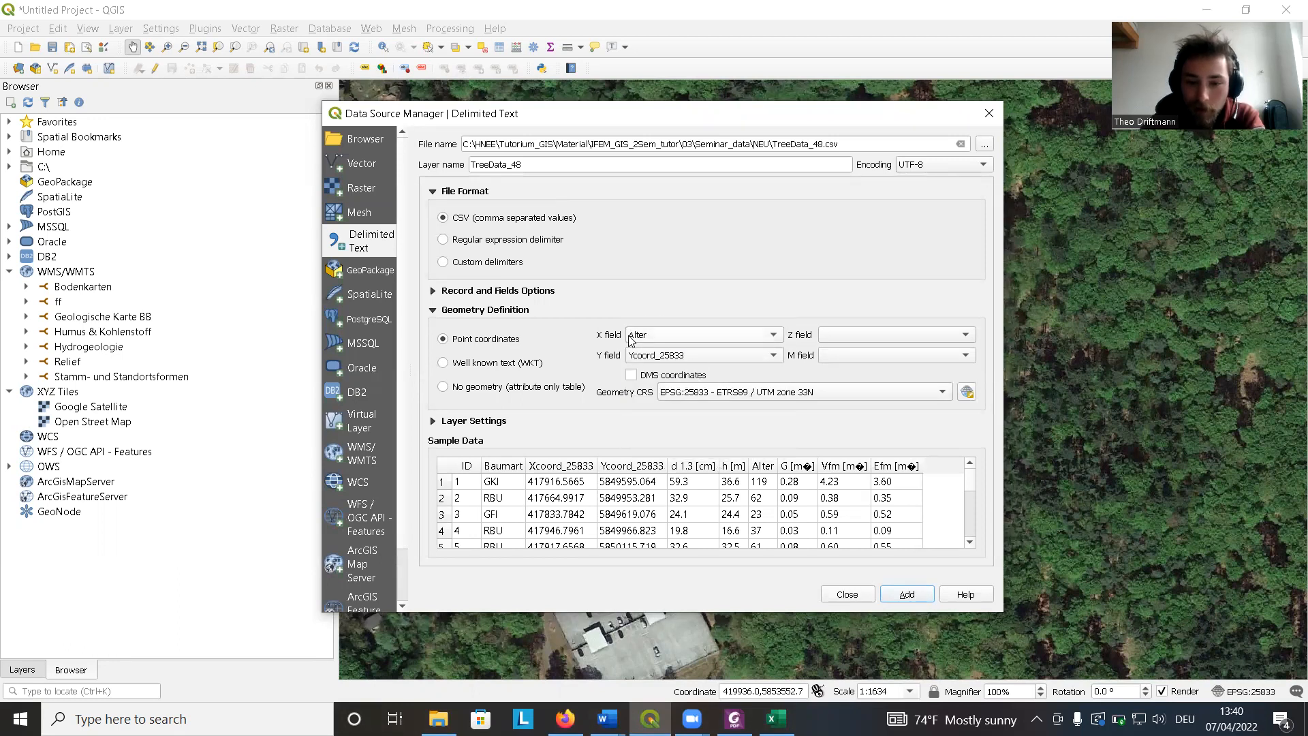
click(725, 337)
click(698, 268)
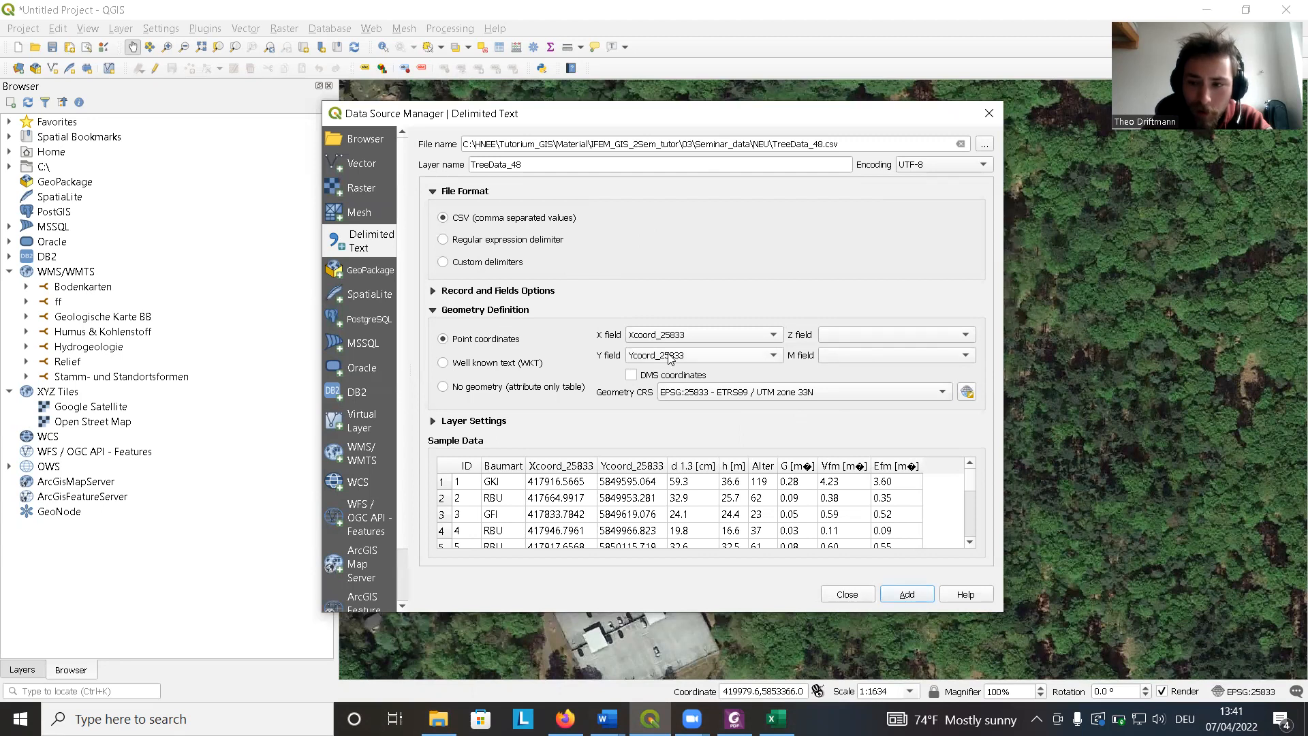
Add the TreeData_48 point layer using Xcoord_25833 and Ycoord_25833 as coordinates and close the dialog.
click(909, 596)
click(847, 594)
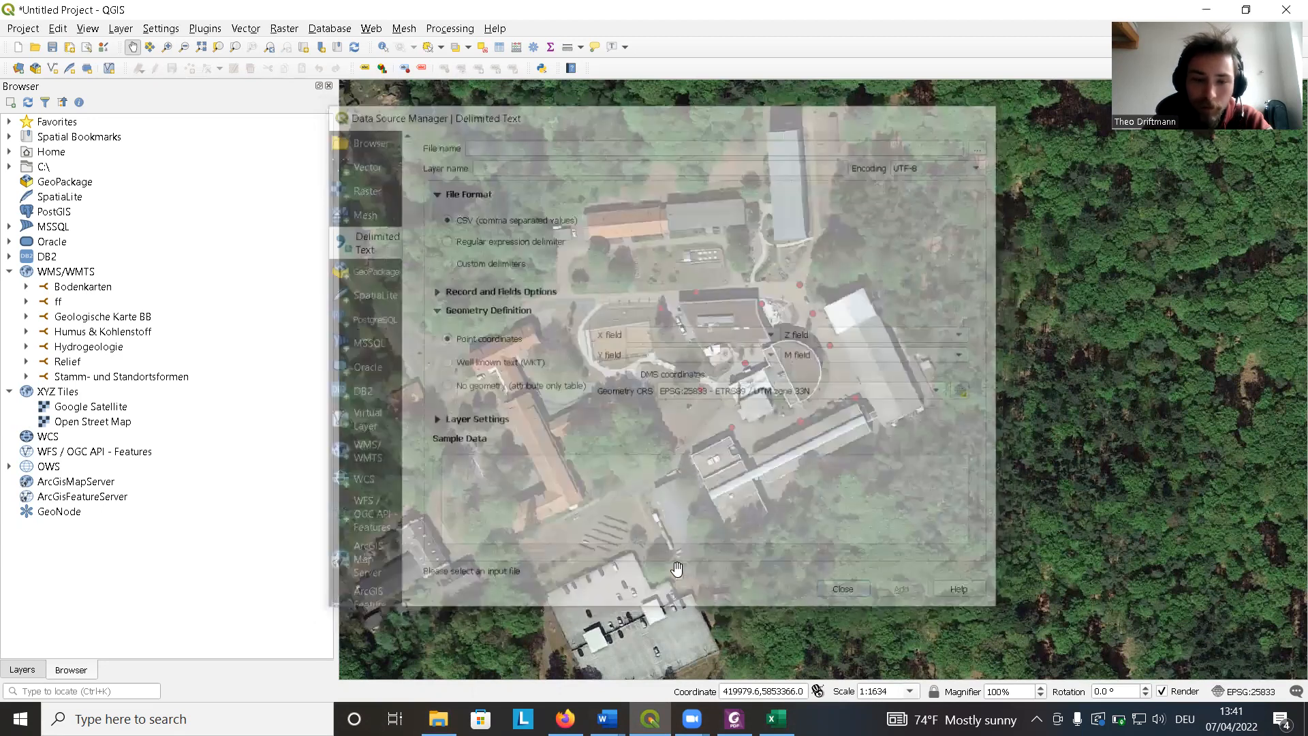
click(35, 676)
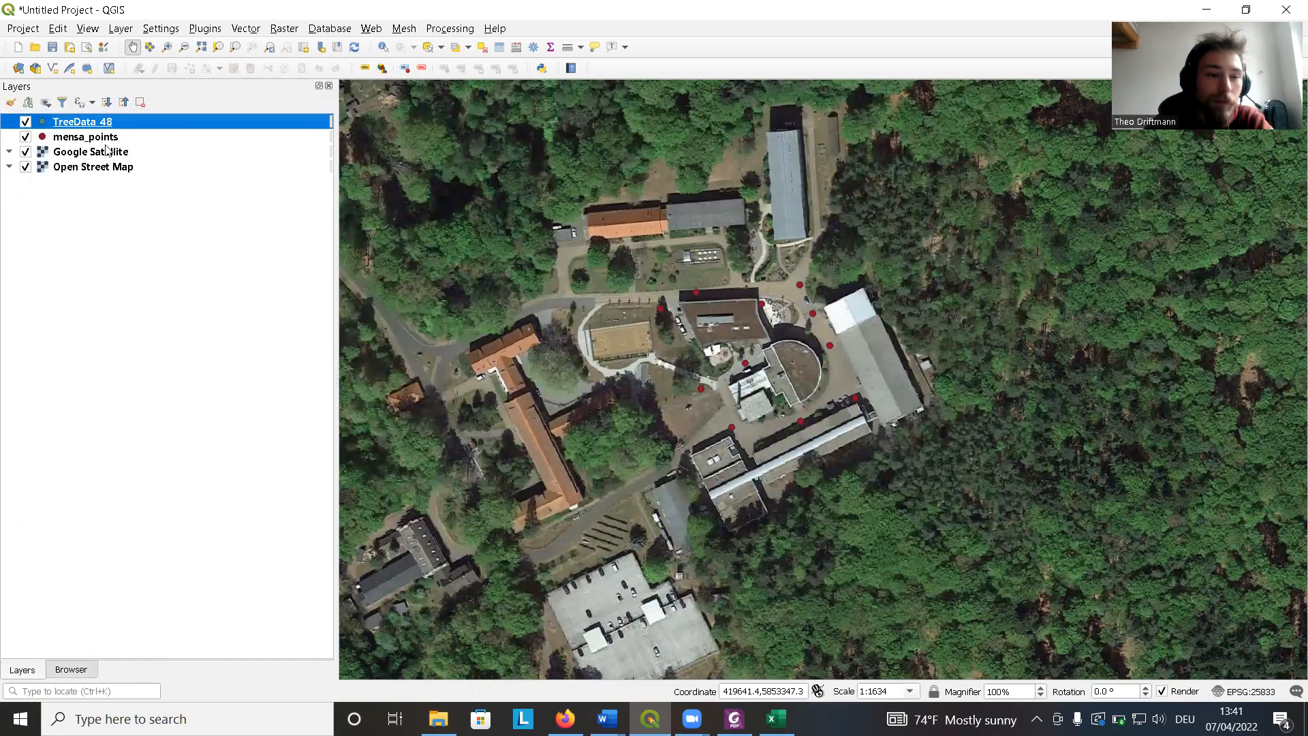
Zoom to the TreeData_48 layer to view where the tree points lie.
right_click(106, 121)
click(146, 129)
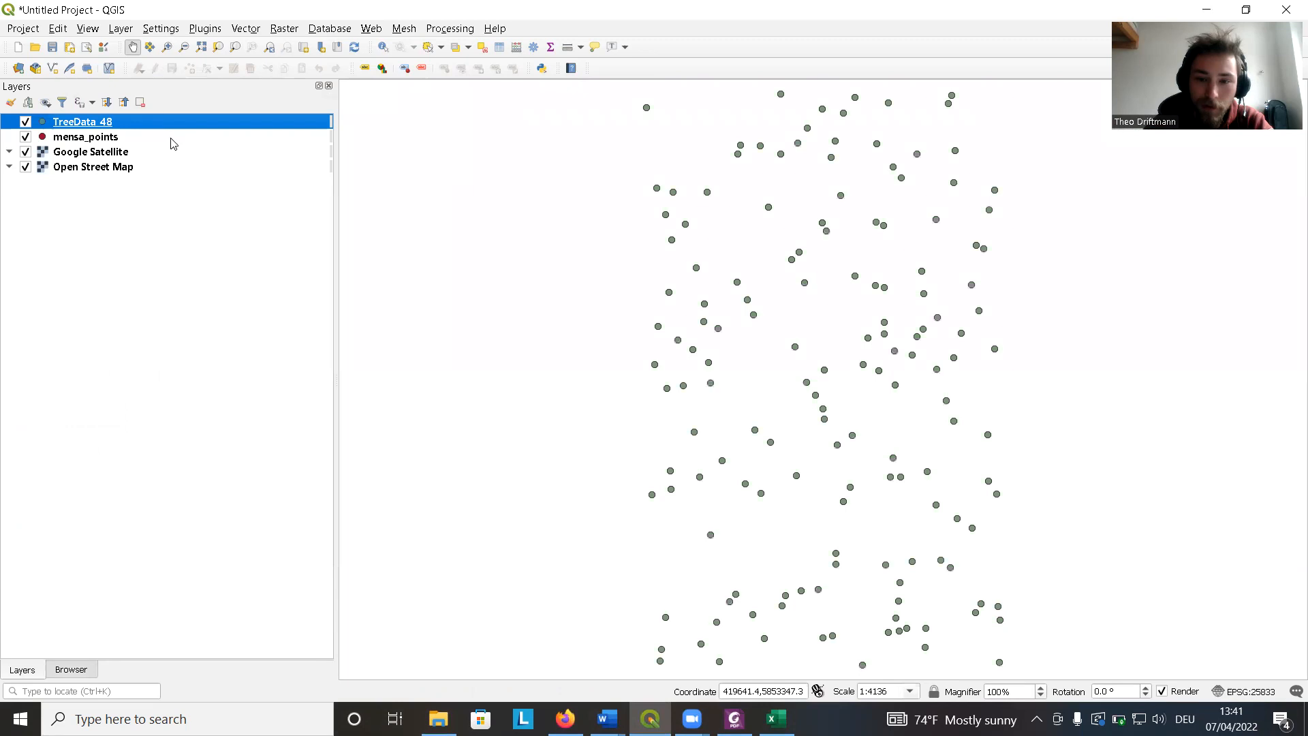
scroll(657, 337, down, 1)
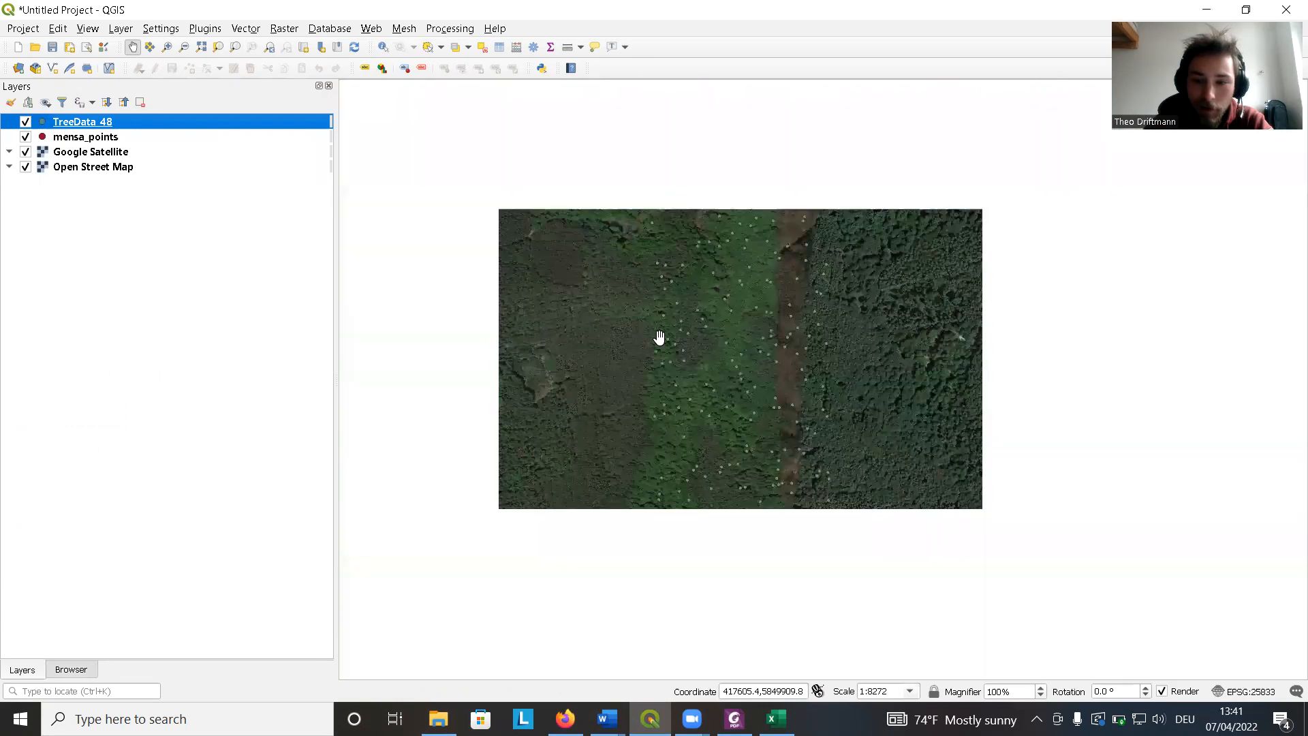
drag(596, 346, 563, 346)
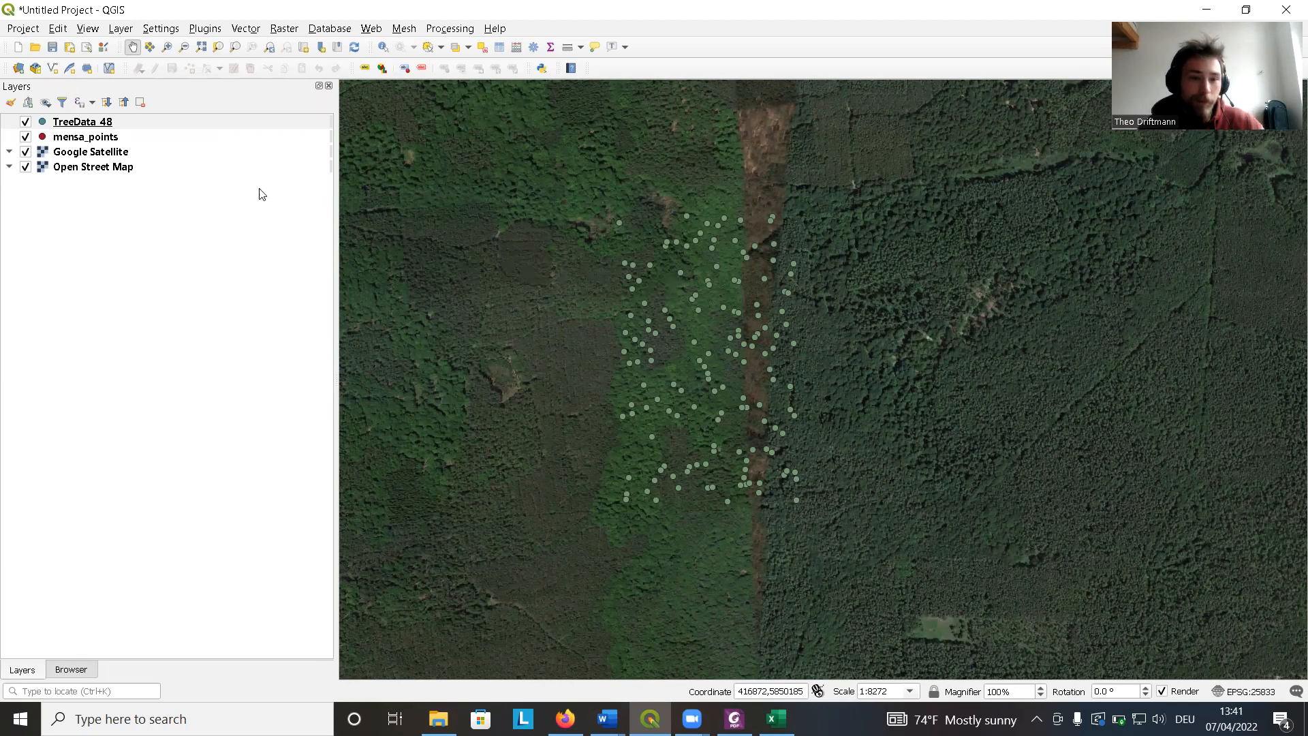
Start saving the TreeData_48 layer's features with the ESRI Shapefile format.
click(158, 123)
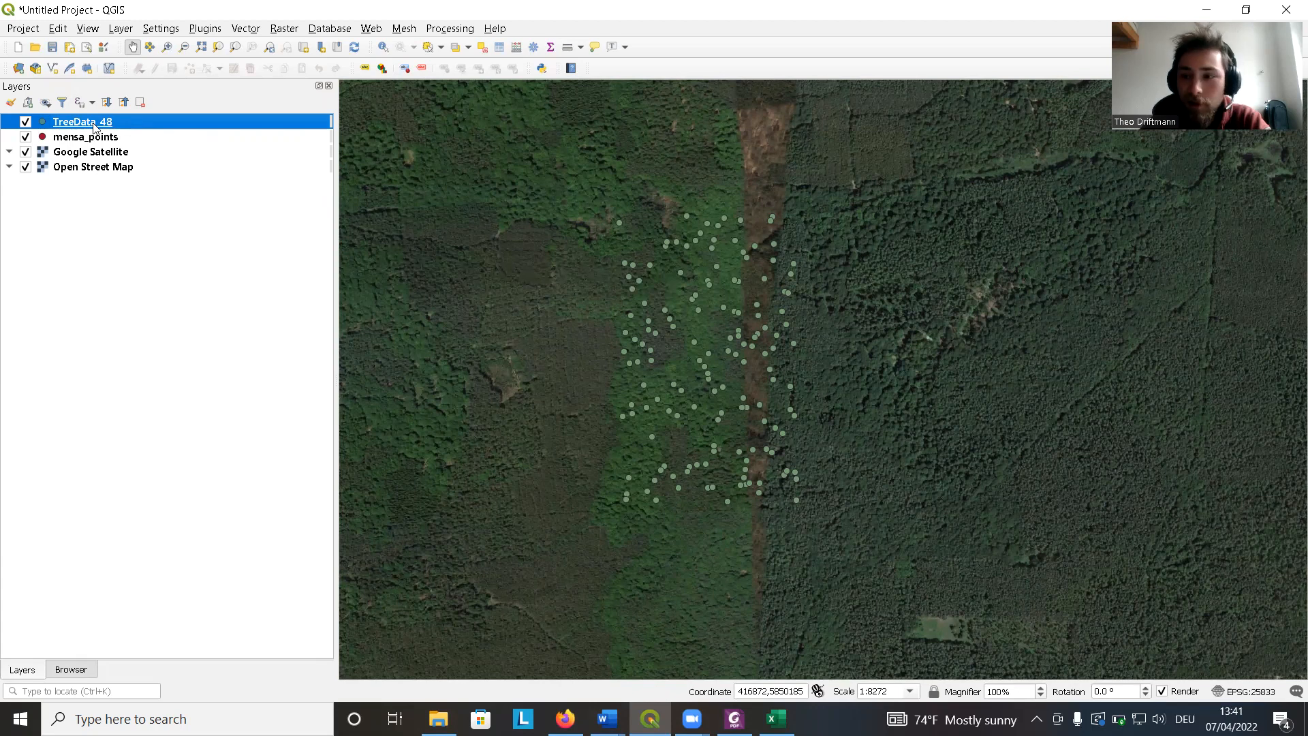
mouse_move(94, 128)
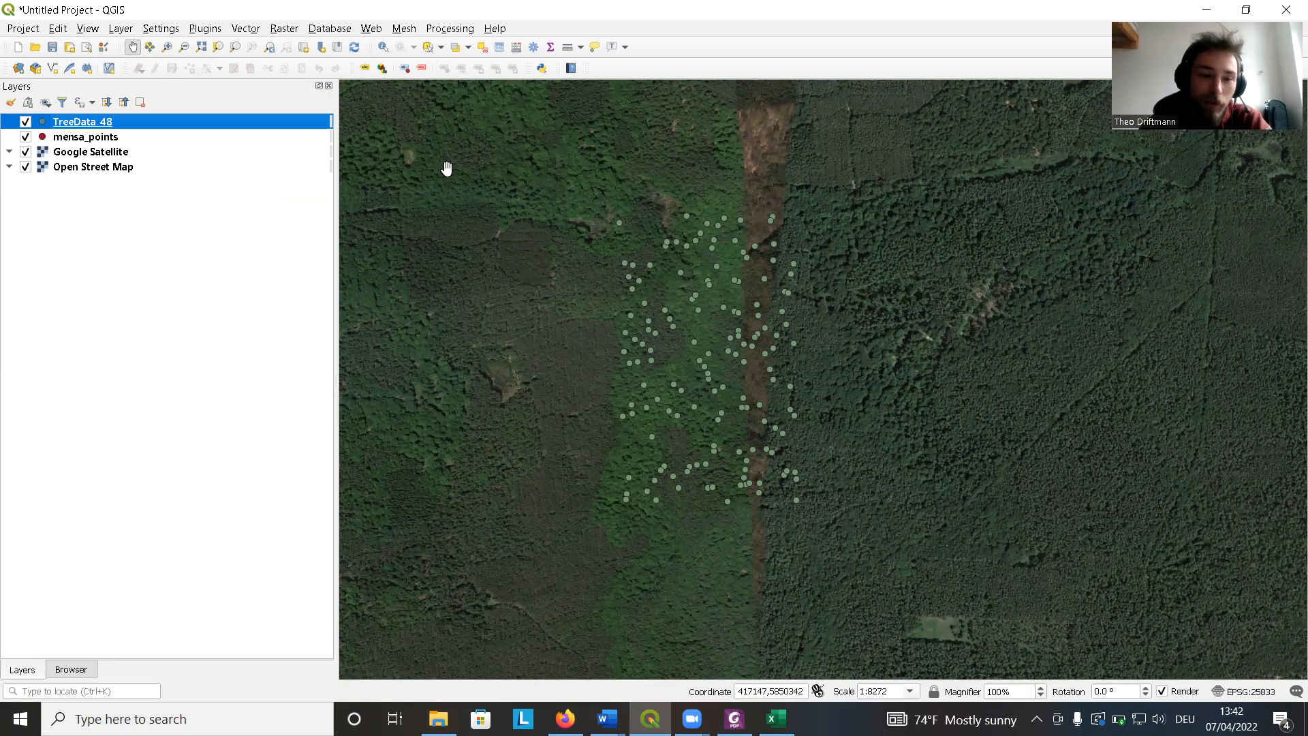
right_click(83, 125)
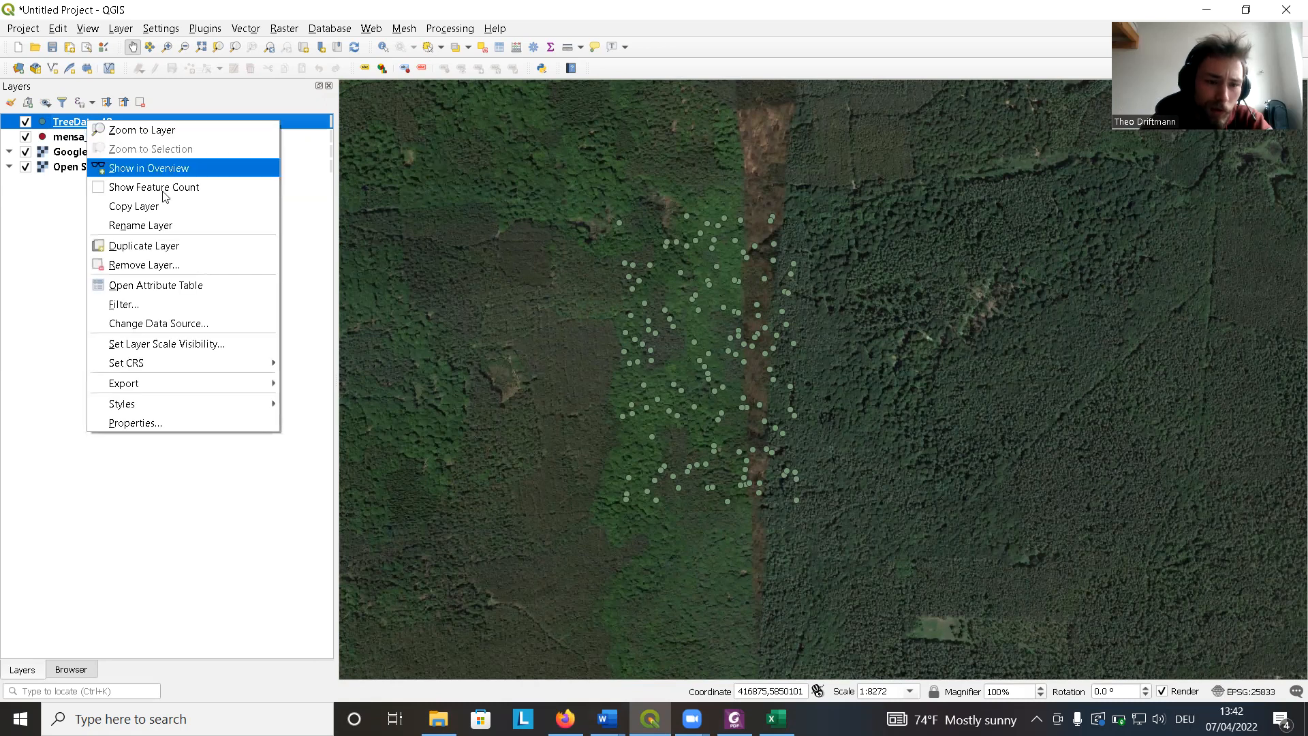
mouse_move(220, 383)
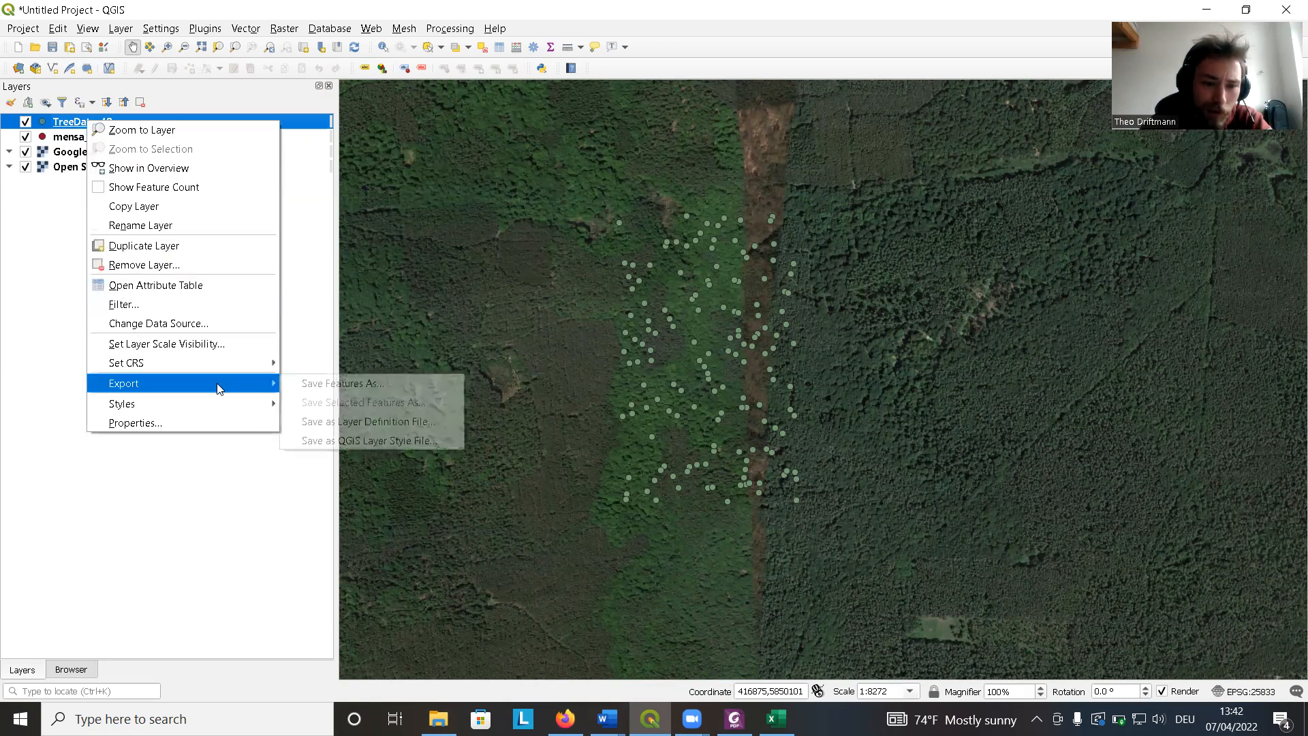
click(315, 383)
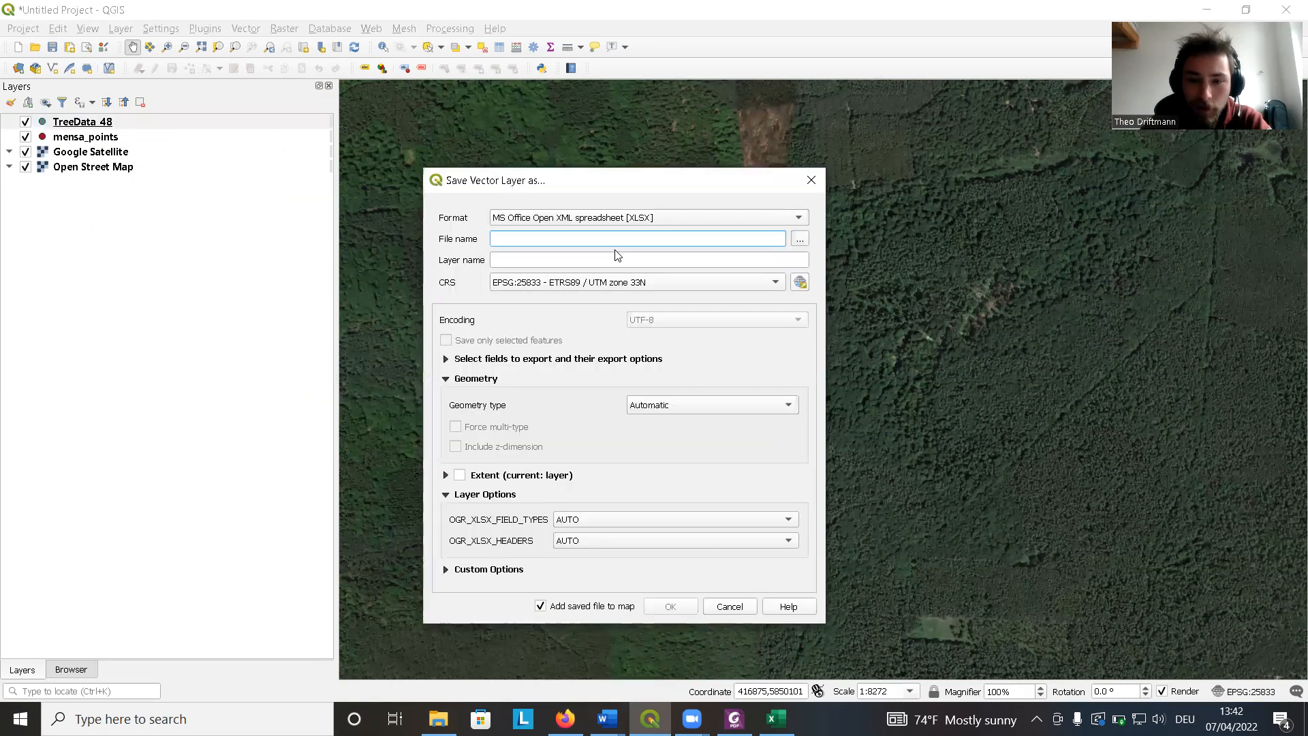
click(634, 216)
click(586, 26)
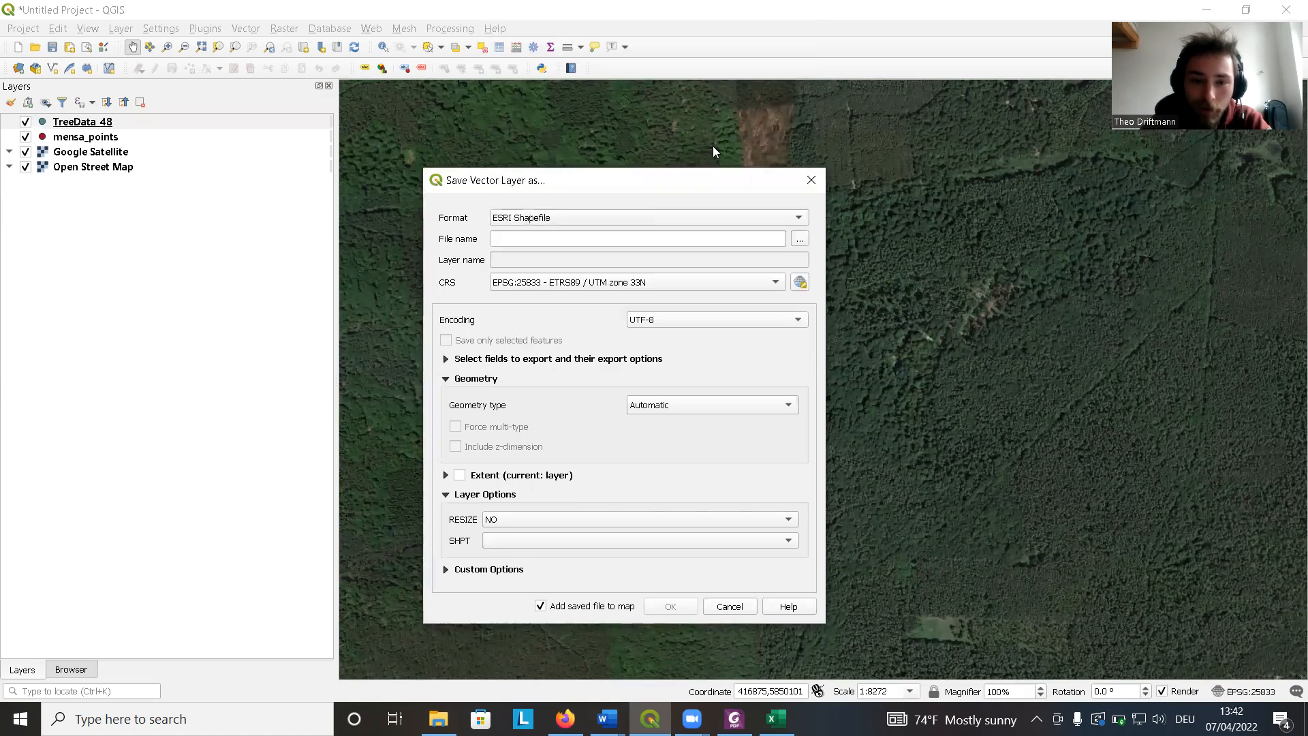
Save the shapefile as TreeData_48.shp in the NEU folder and add it to the map.
click(800, 238)
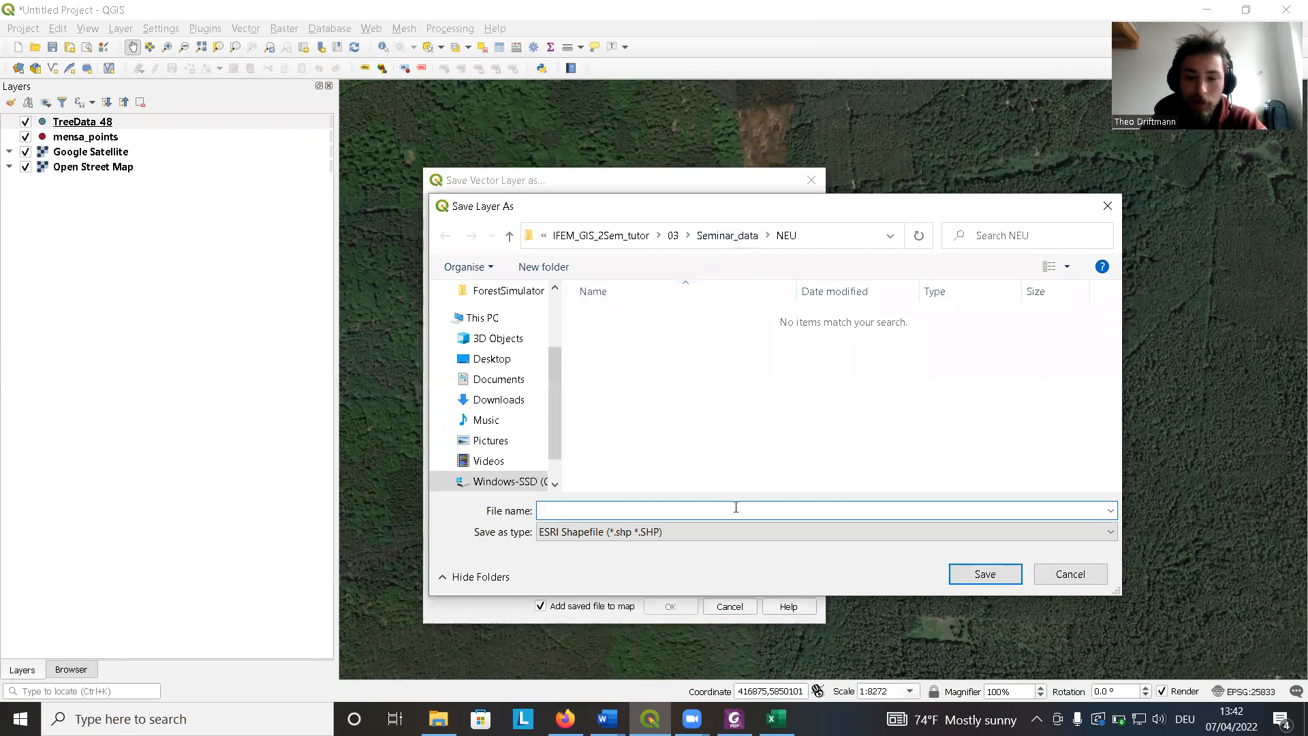
text(TreeData_48)
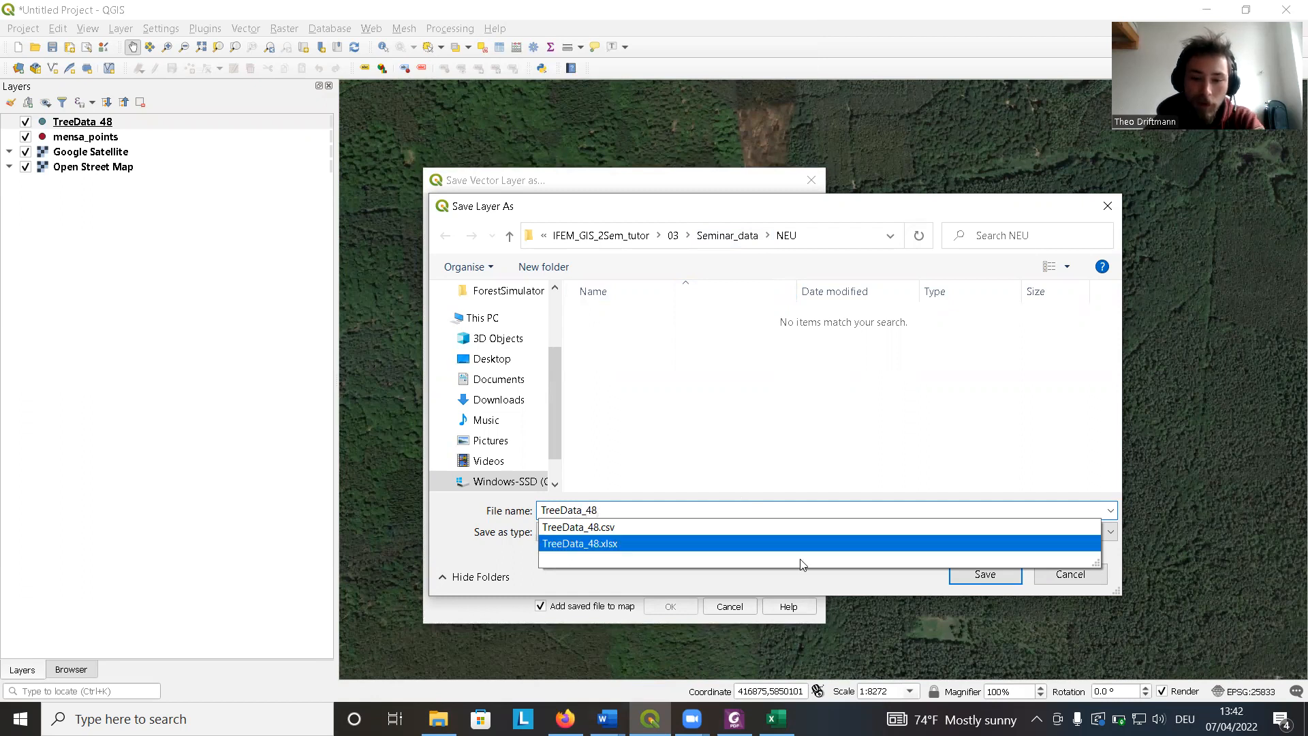
click(749, 425)
click(964, 574)
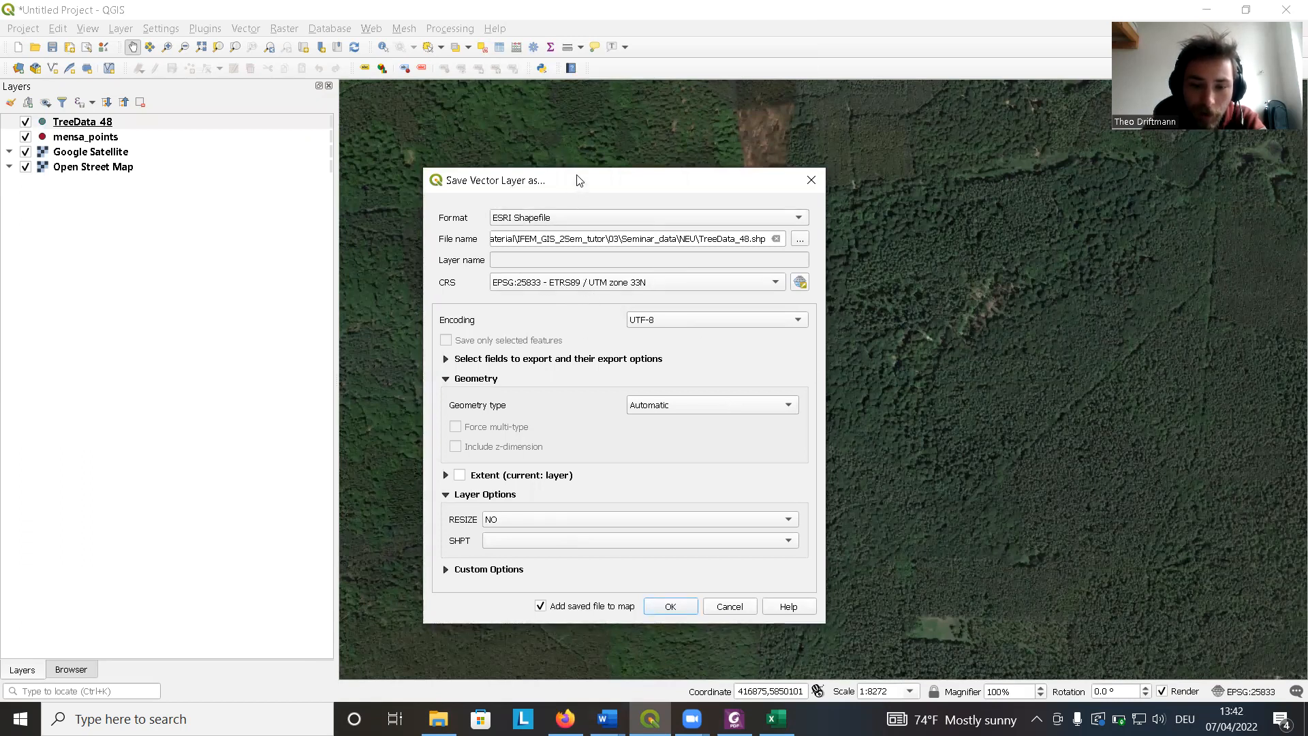
drag(579, 181, 574, 124)
click(666, 550)
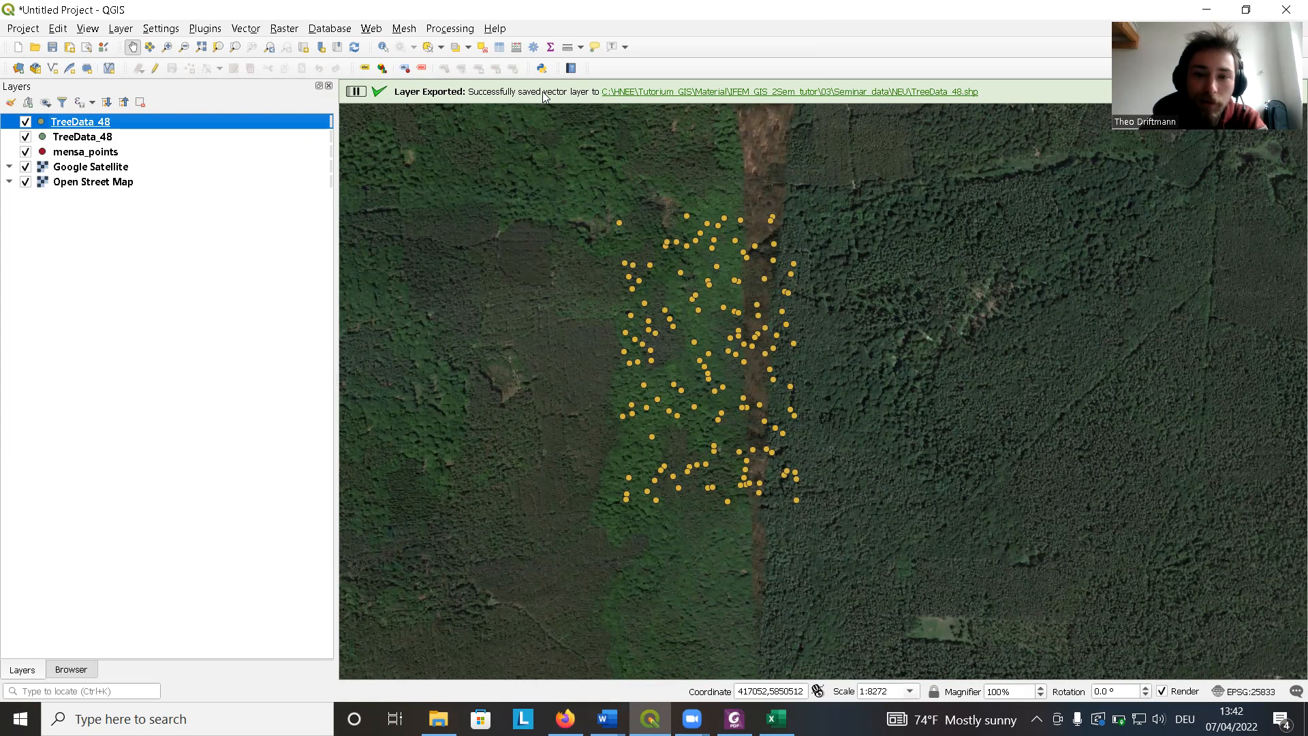
Remove the duplicate CSV-based TreeData_48 layer, keeping the saved shapefile layer.
click(86, 138)
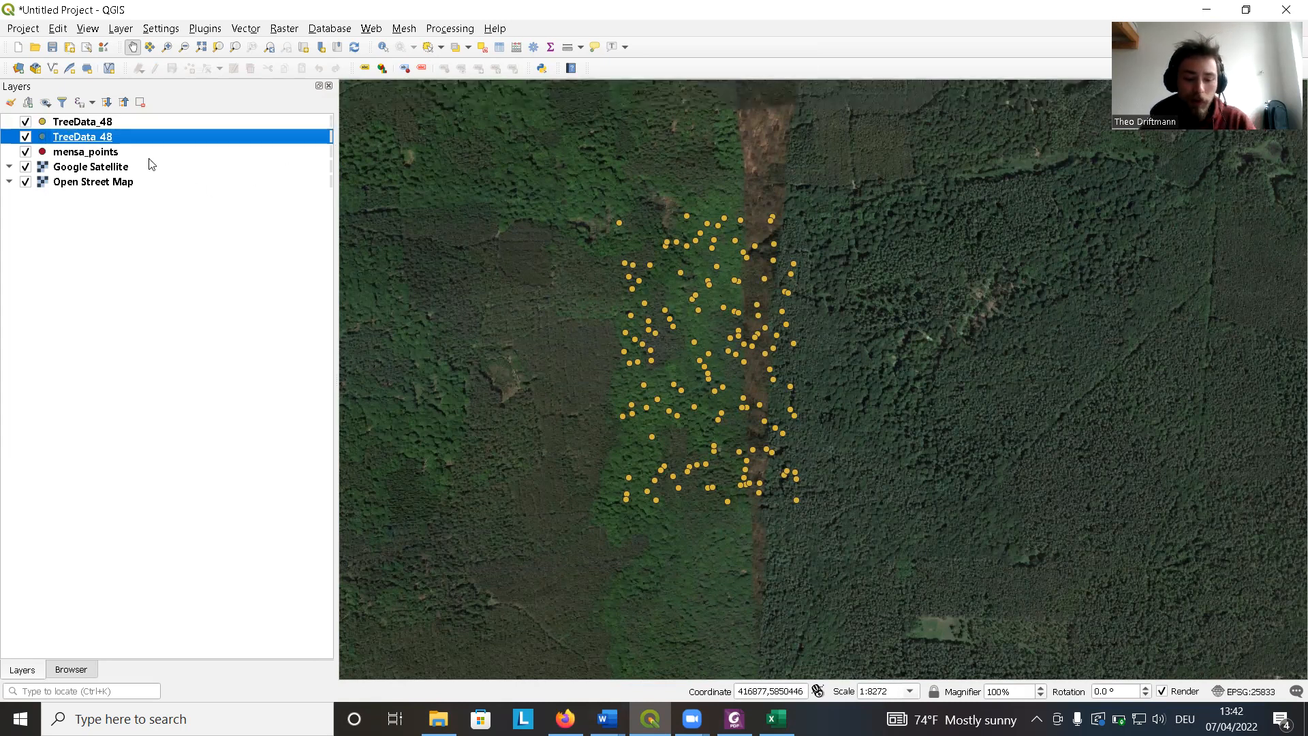
click(96, 127)
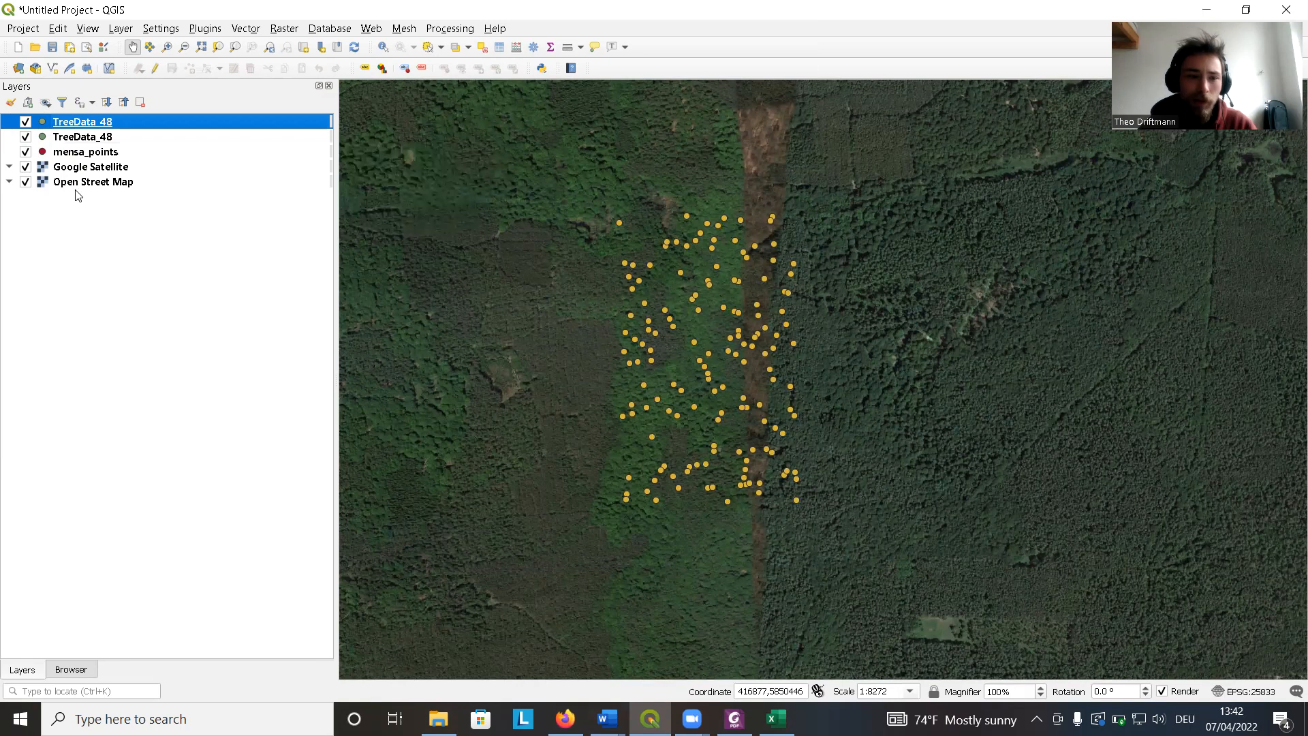
click(78, 139)
click(26, 123)
click(26, 122)
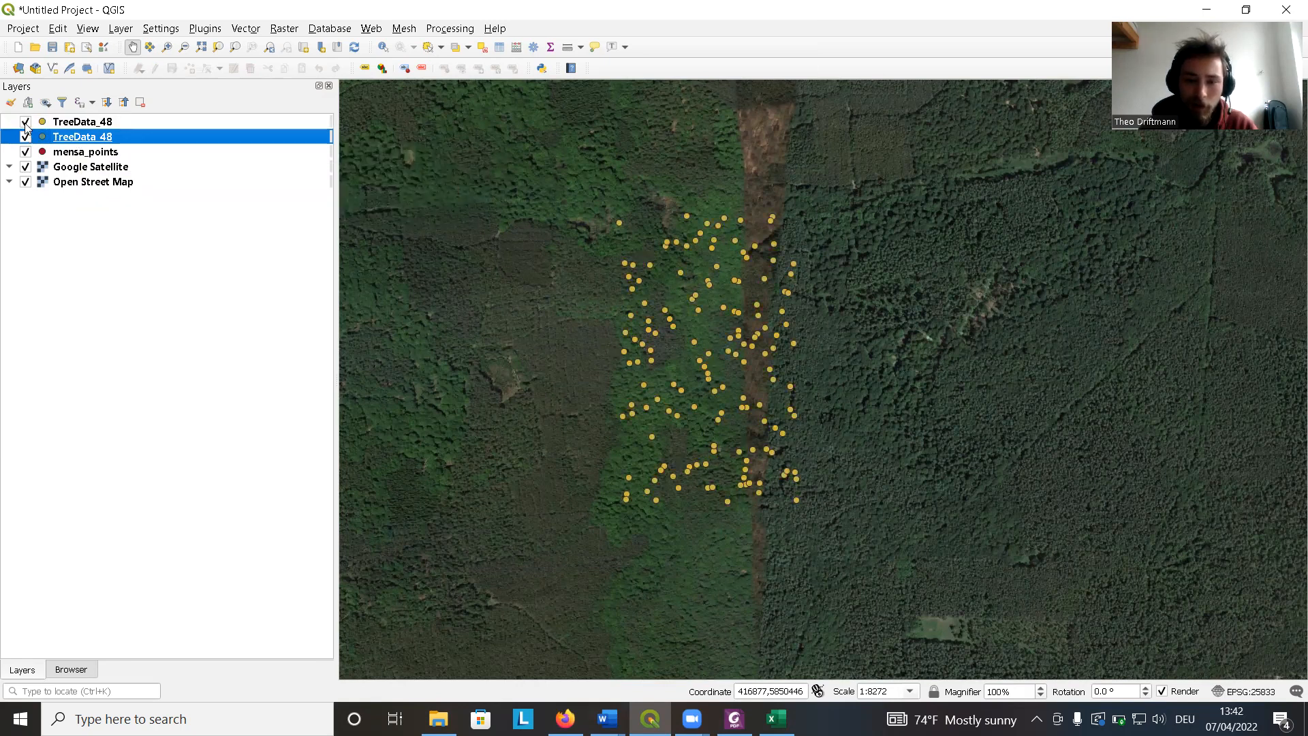
click(26, 123)
click(26, 125)
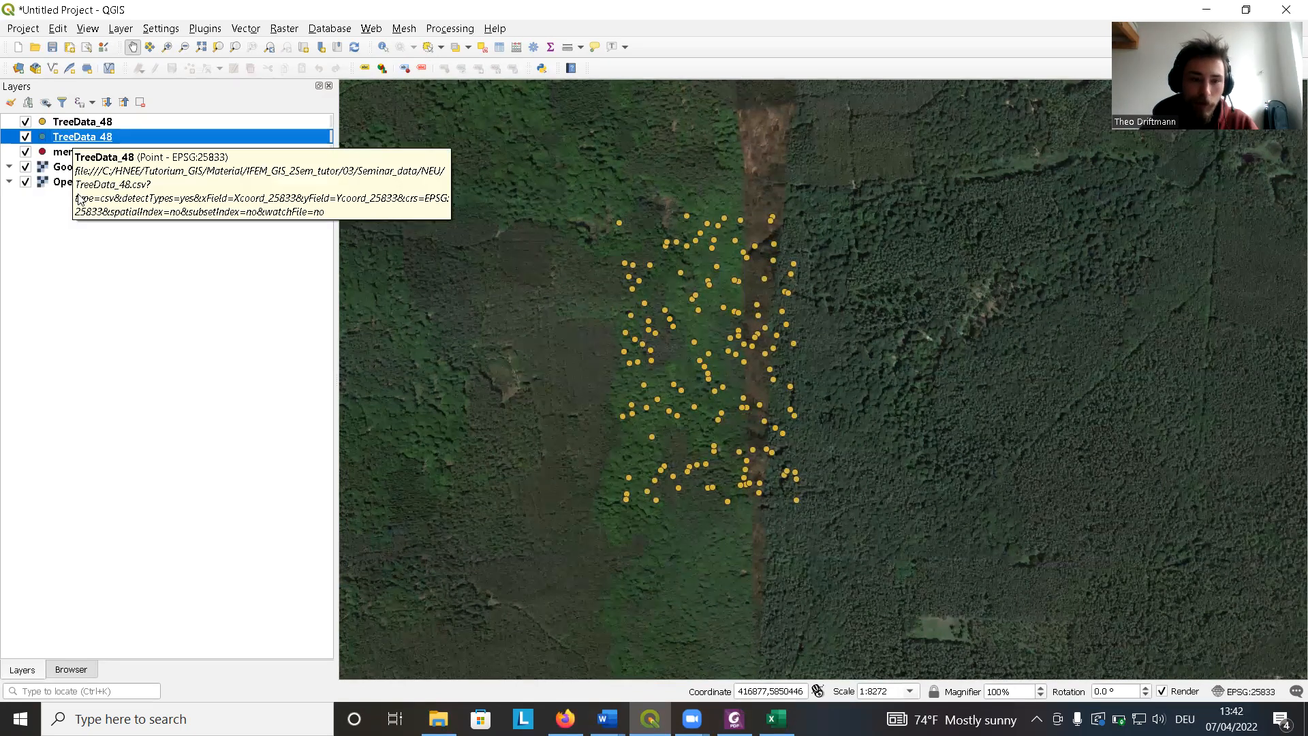
key(ctrl+d)
key(Return)
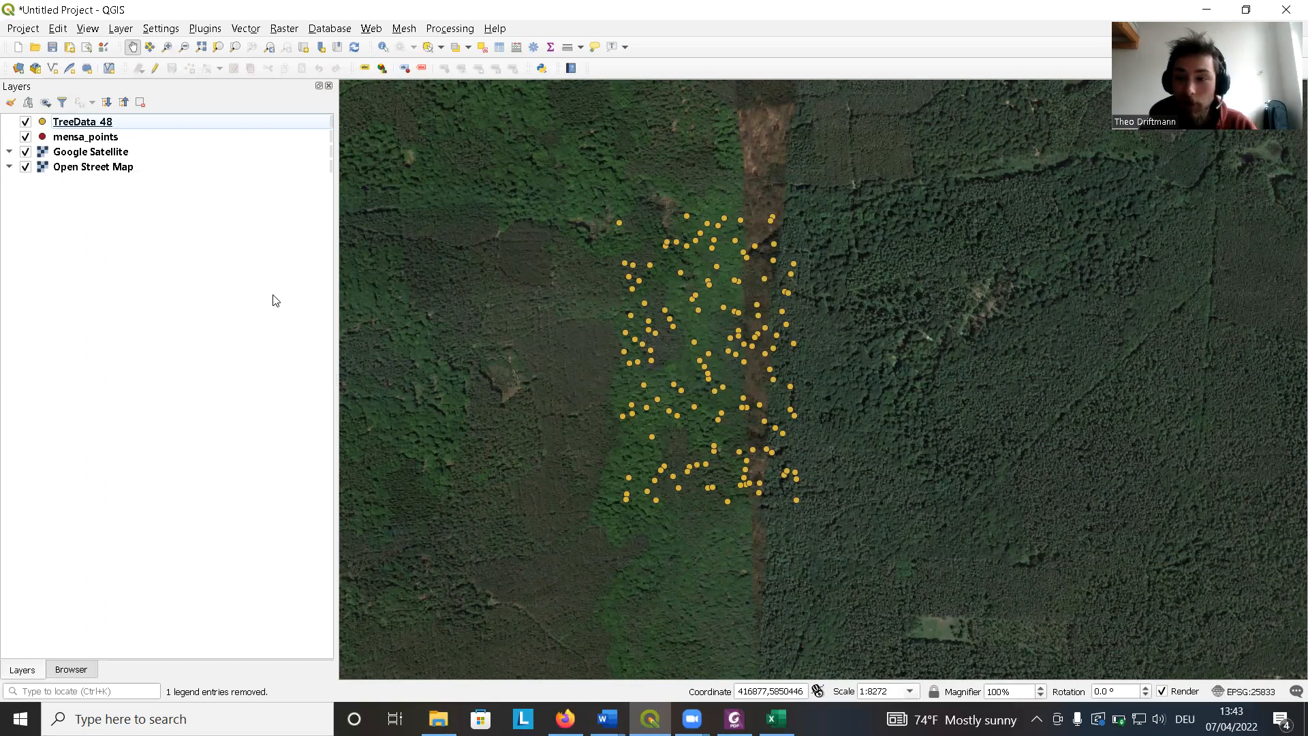
Open the TreeData_48 layer's properties at the Symbology page.
drag(552, 333, 562, 321)
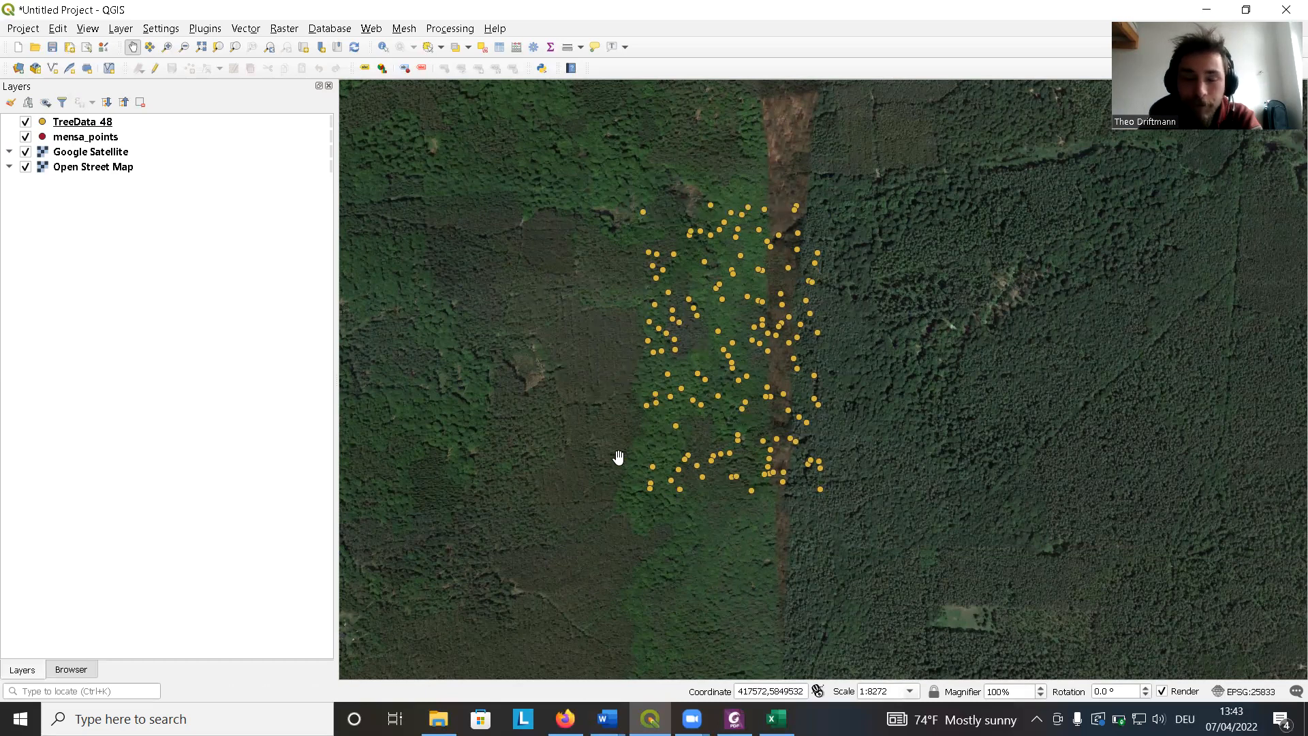
click(114, 123)
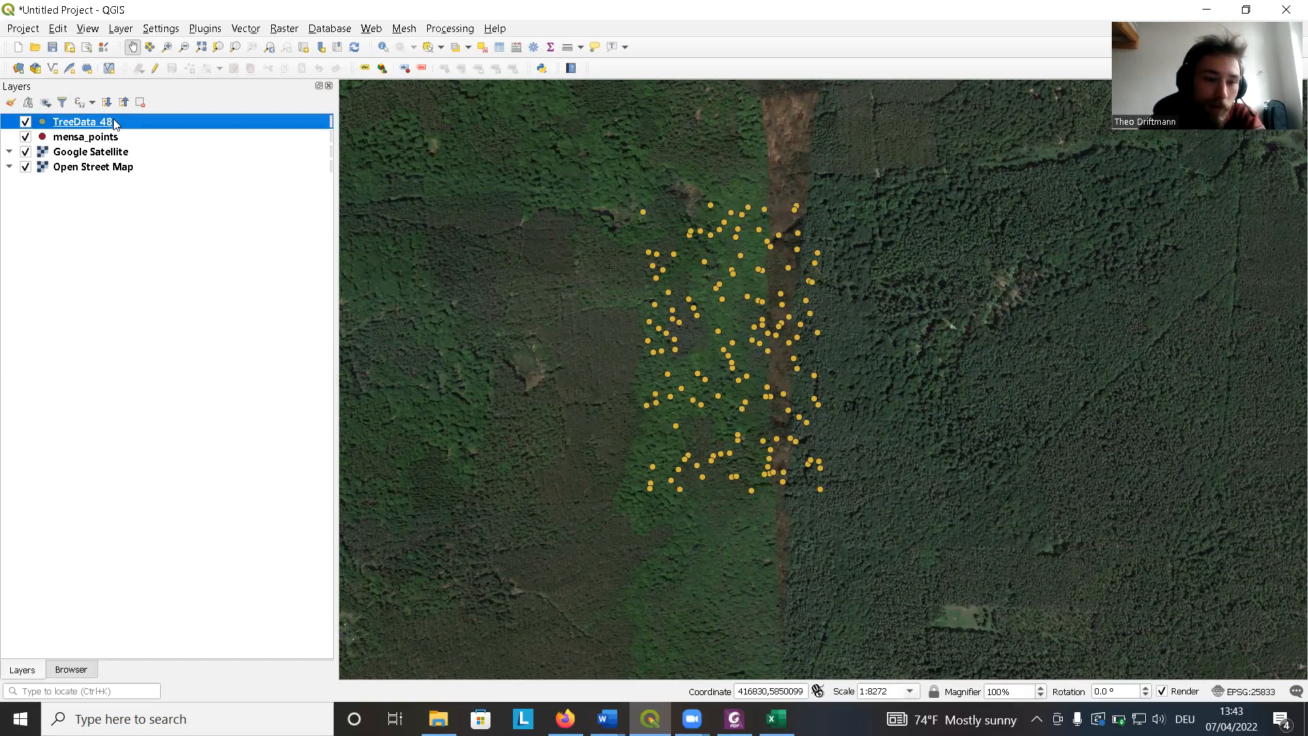
right_click(114, 124)
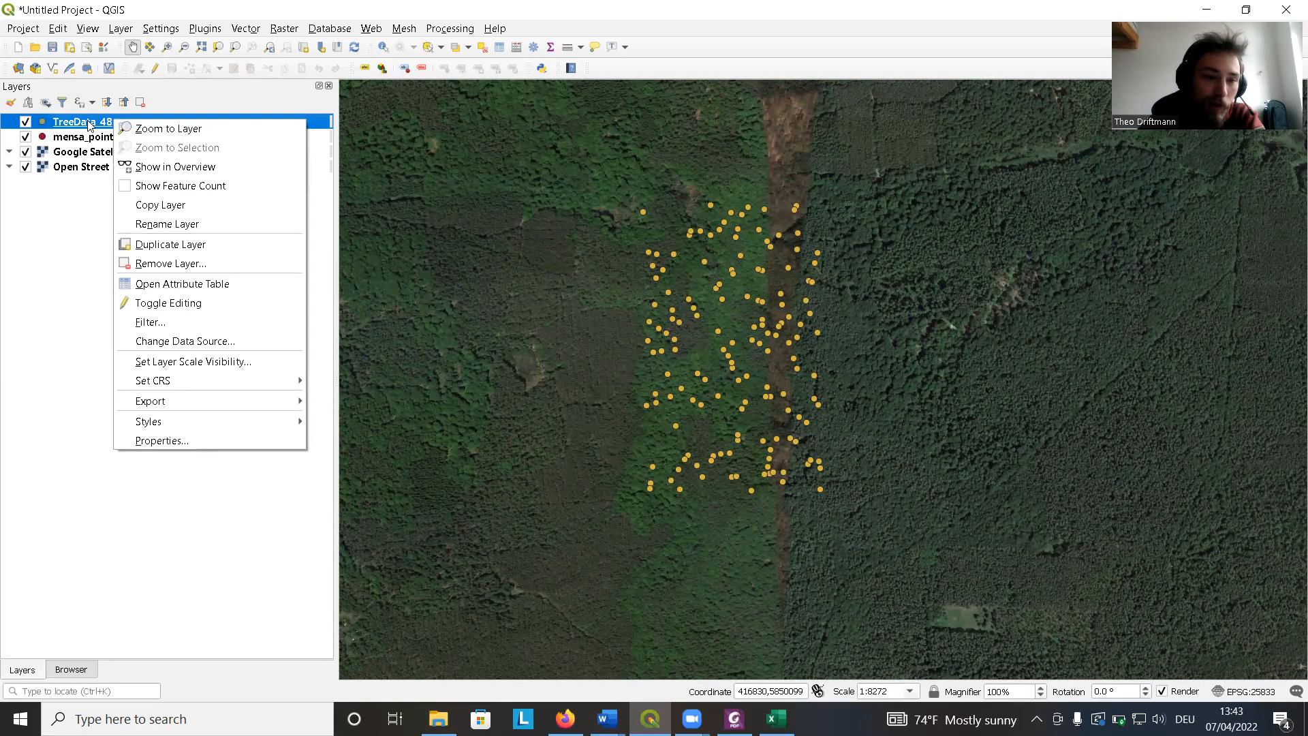
click(172, 442)
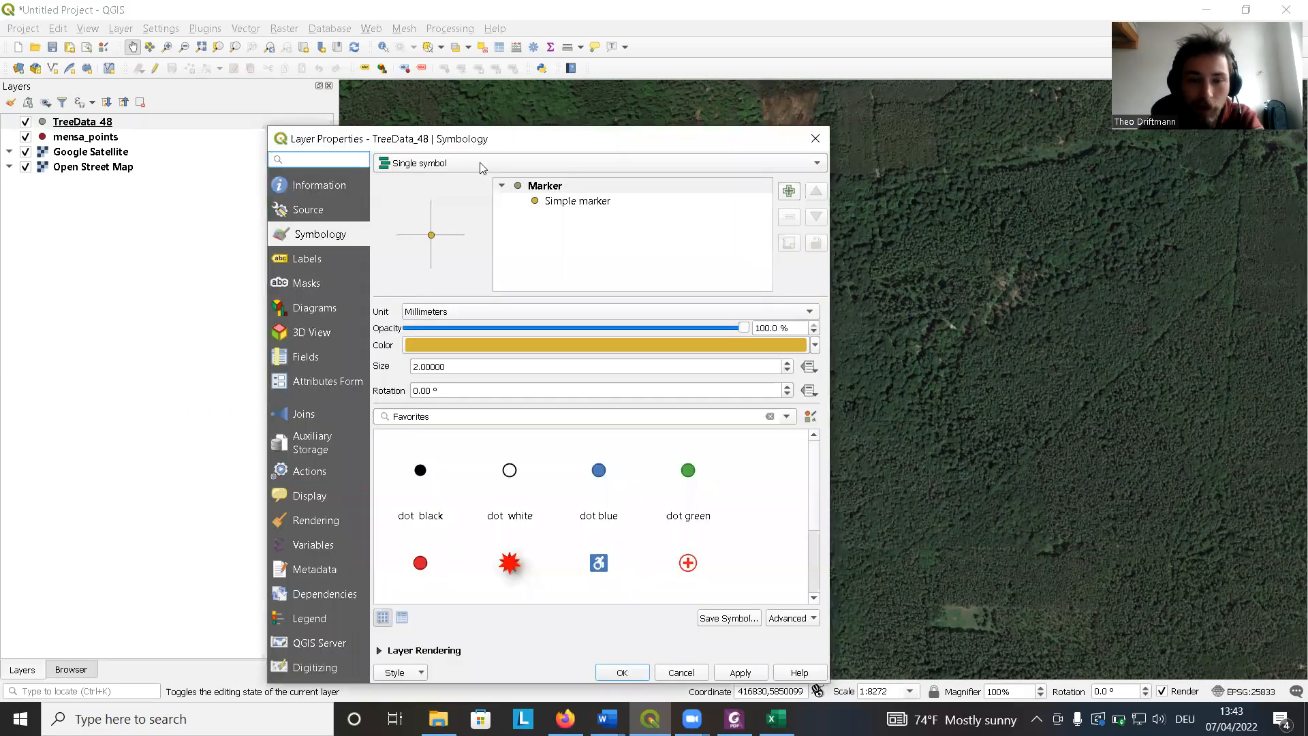
drag(481, 139, 301, 115)
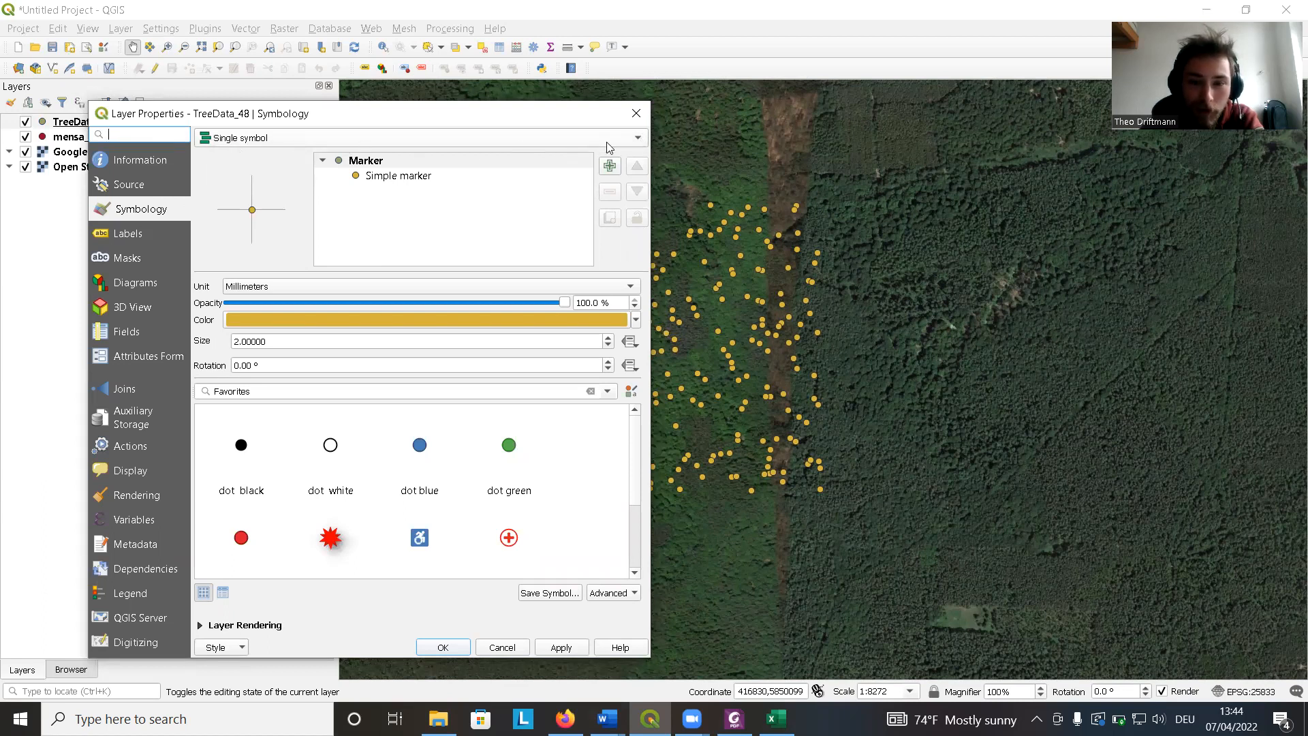
Try the No symbols renderer and apply it, then restore Single symbol and apply.
click(631, 141)
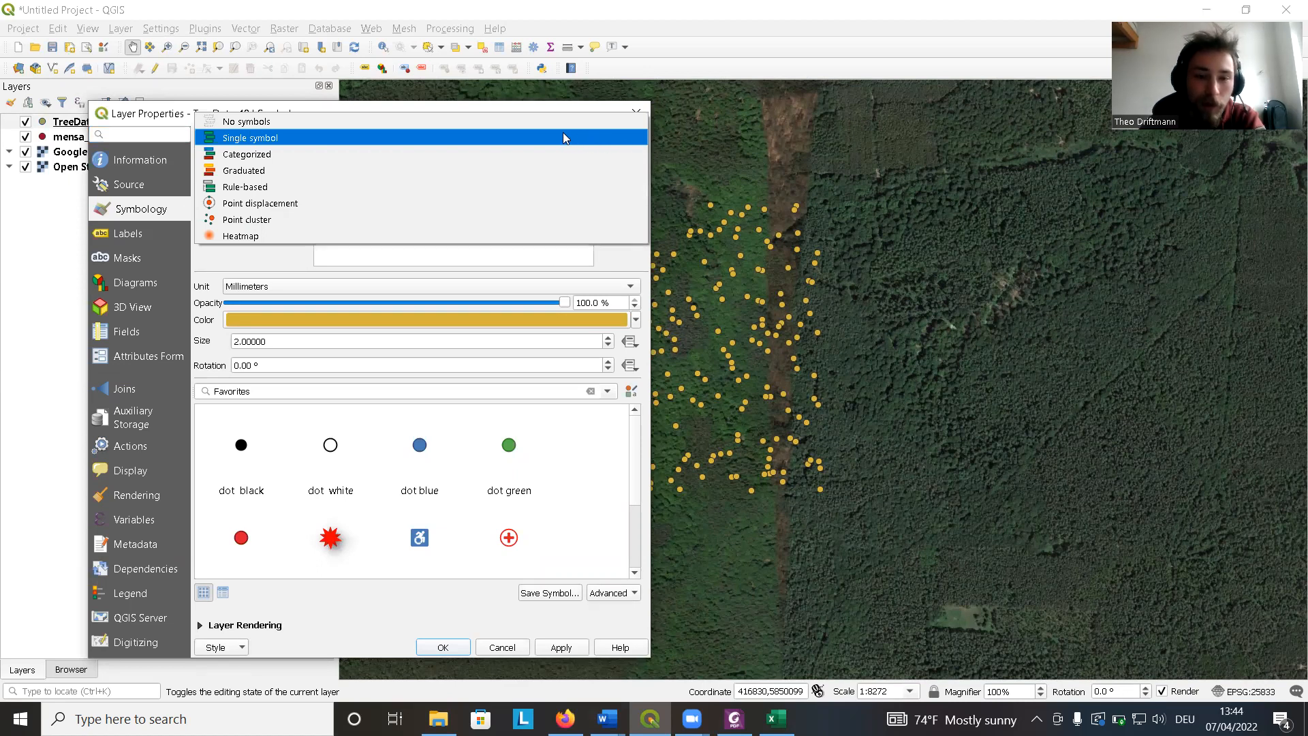
click(546, 128)
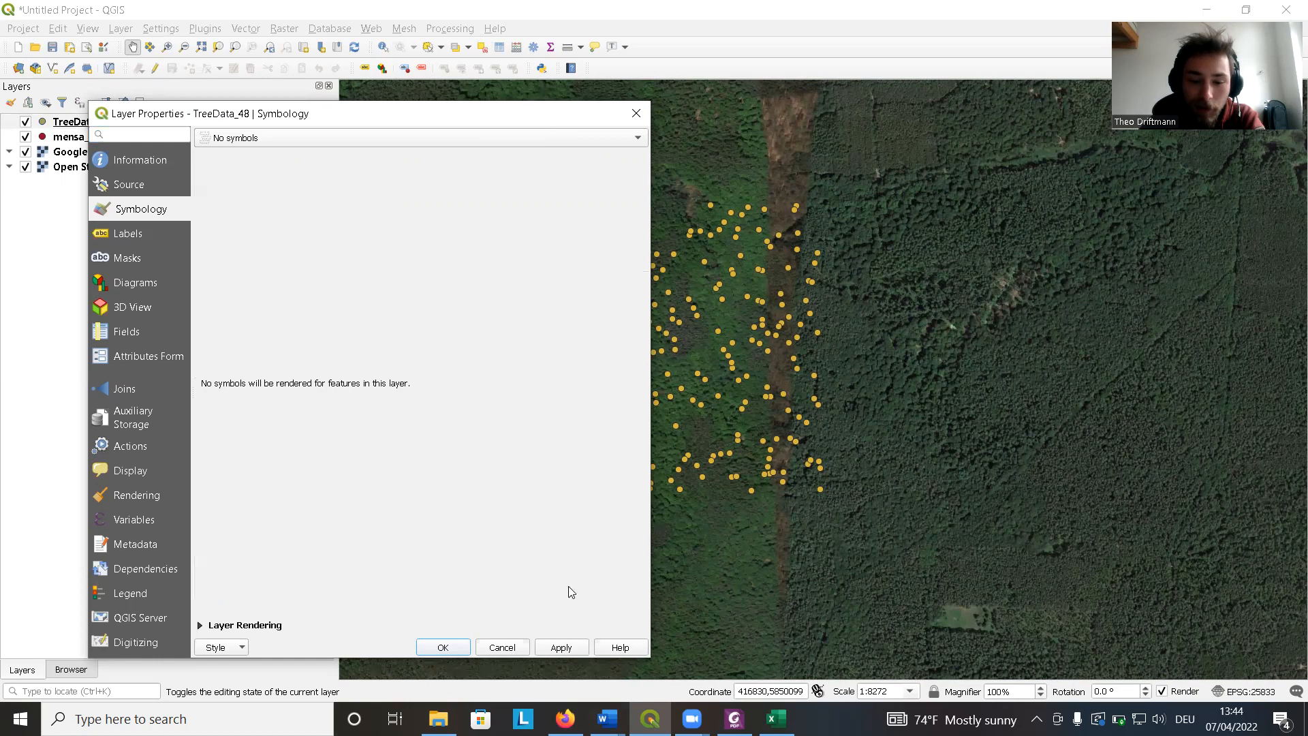
click(562, 648)
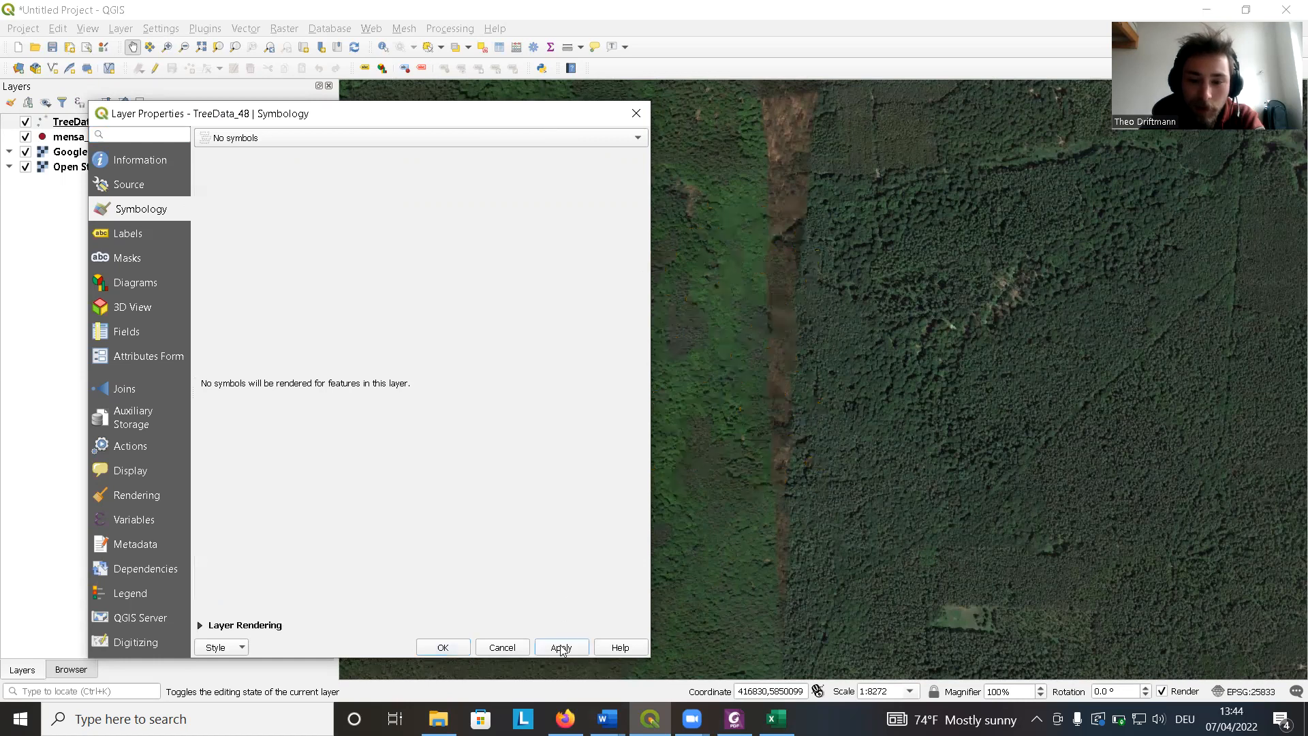
click(511, 140)
click(507, 148)
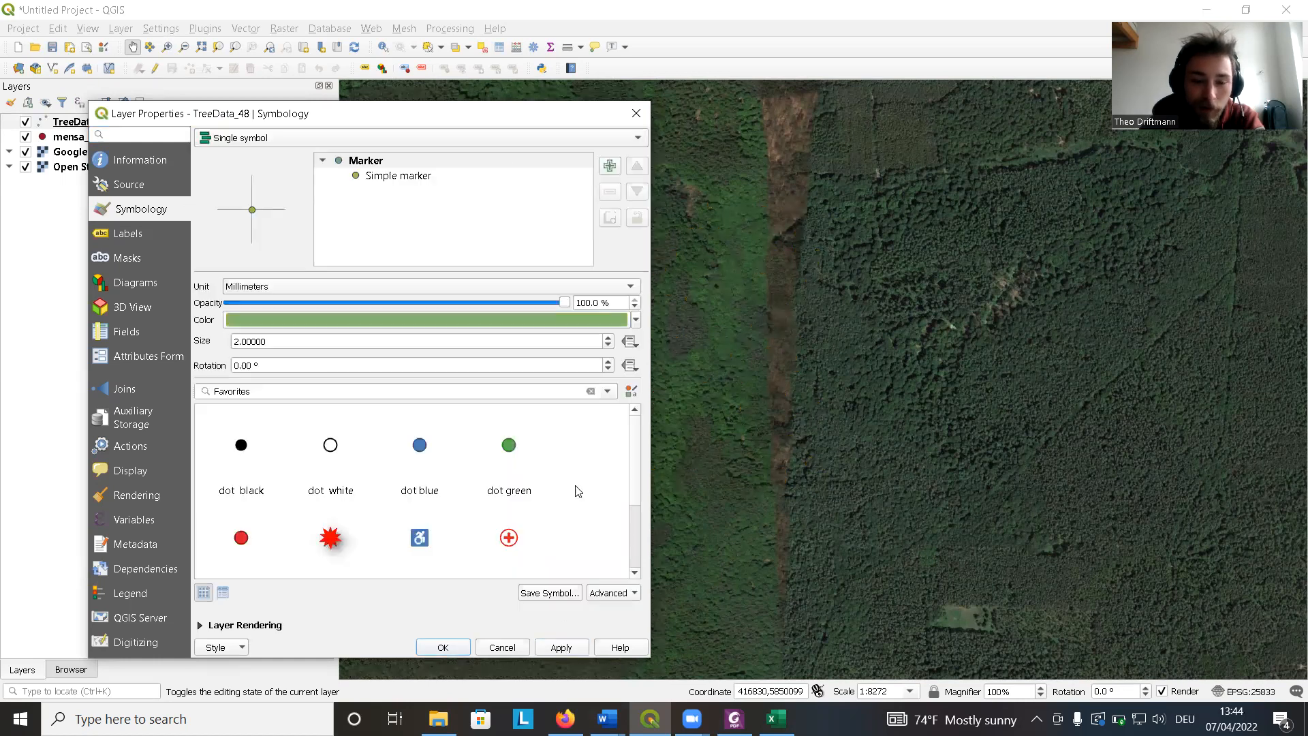
click(561, 647)
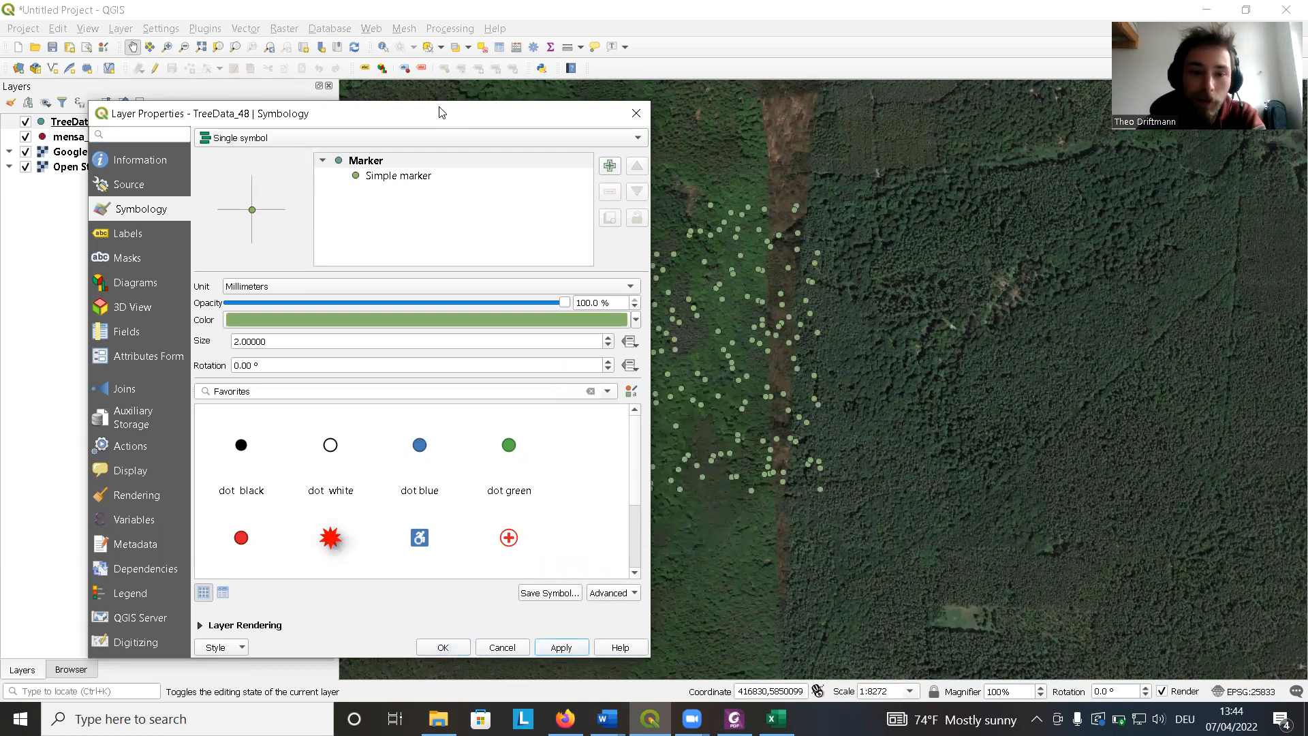
Switch the symbology to Categorized by the Baumart field, classify the values and apply.
drag(436, 110, 426, 77)
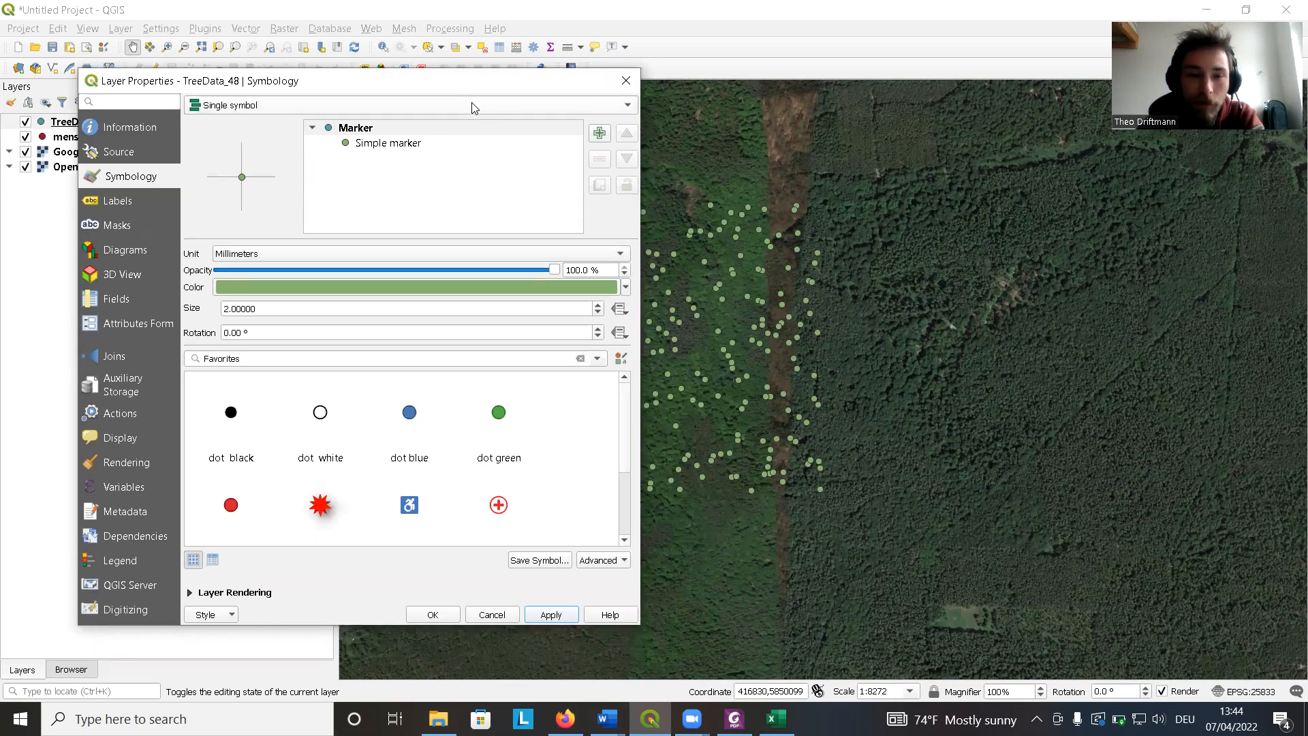
click(466, 106)
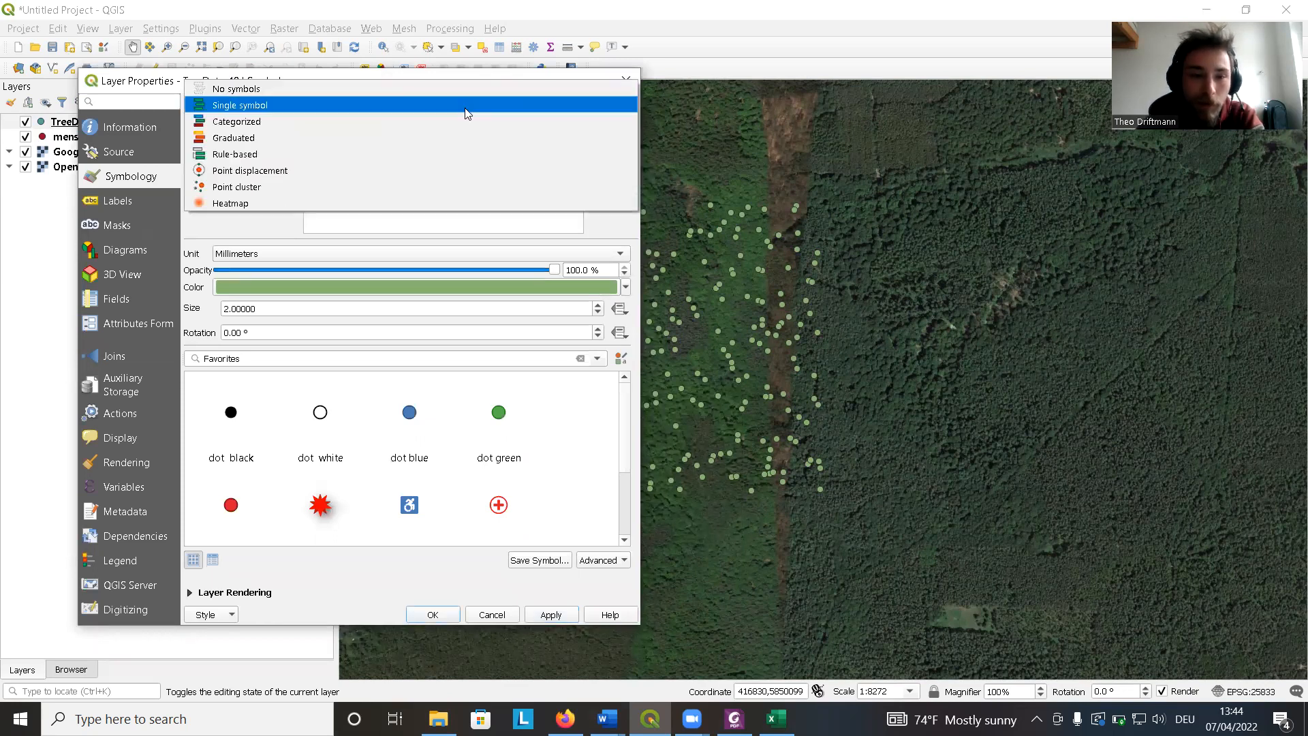
click(260, 125)
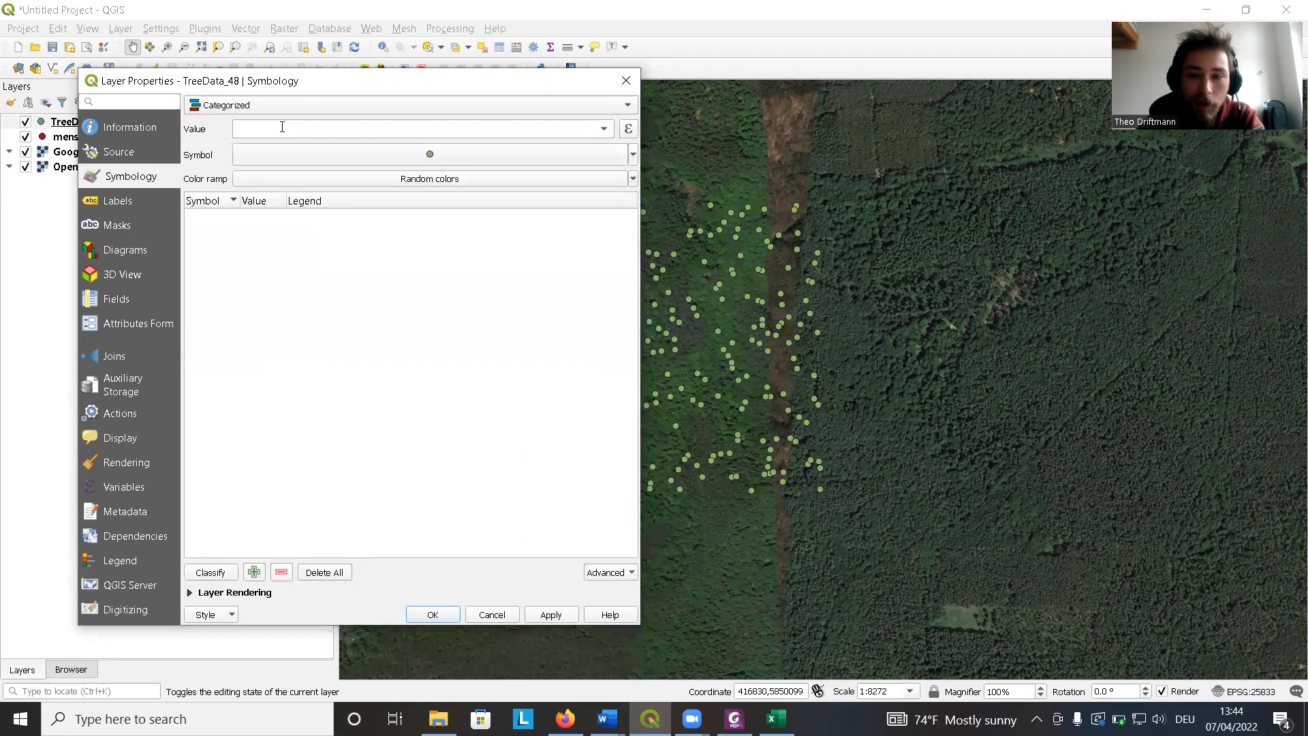
drag(407, 82, 375, 80)
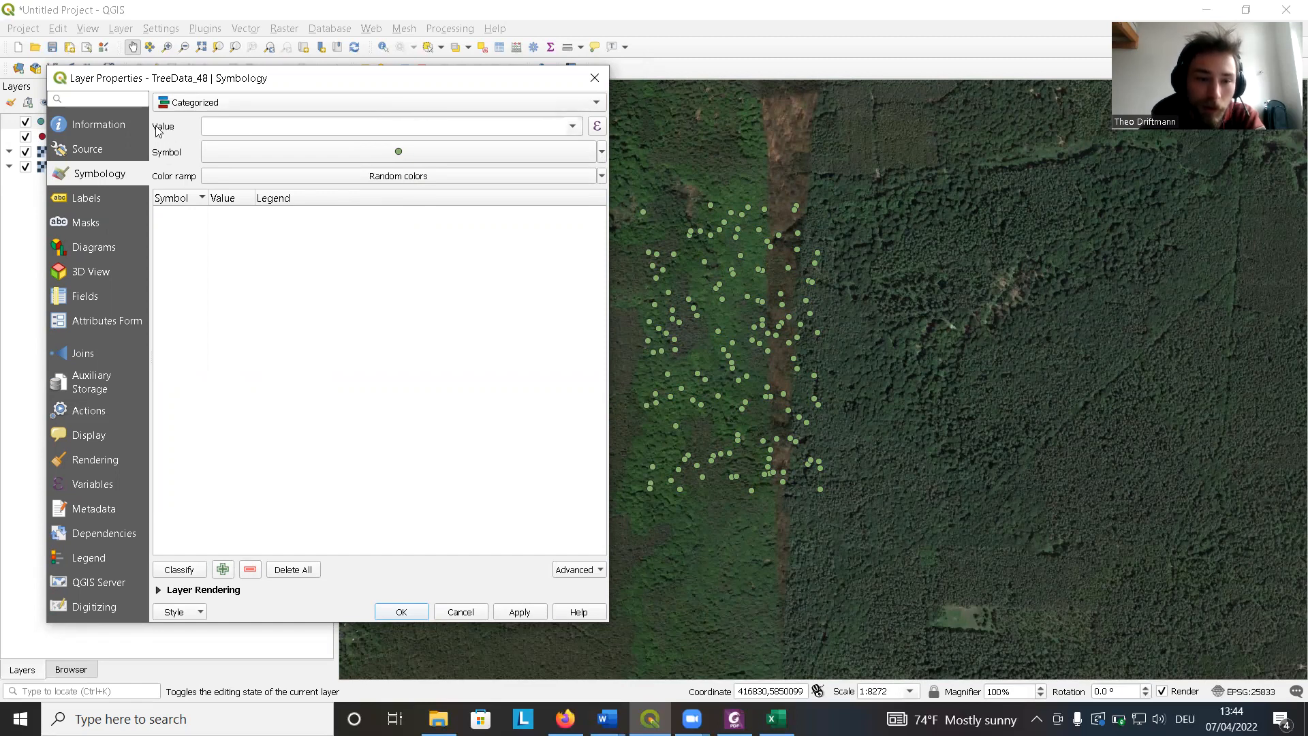
click(572, 128)
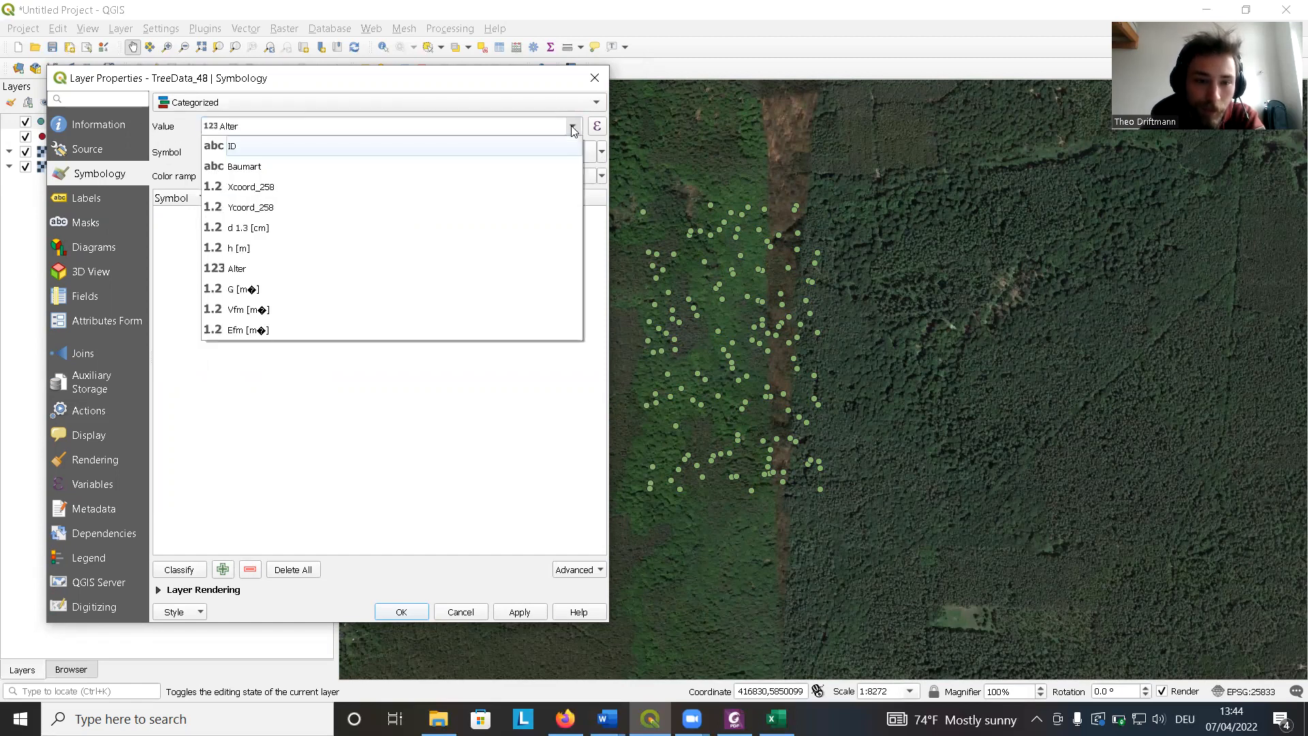
click(282, 170)
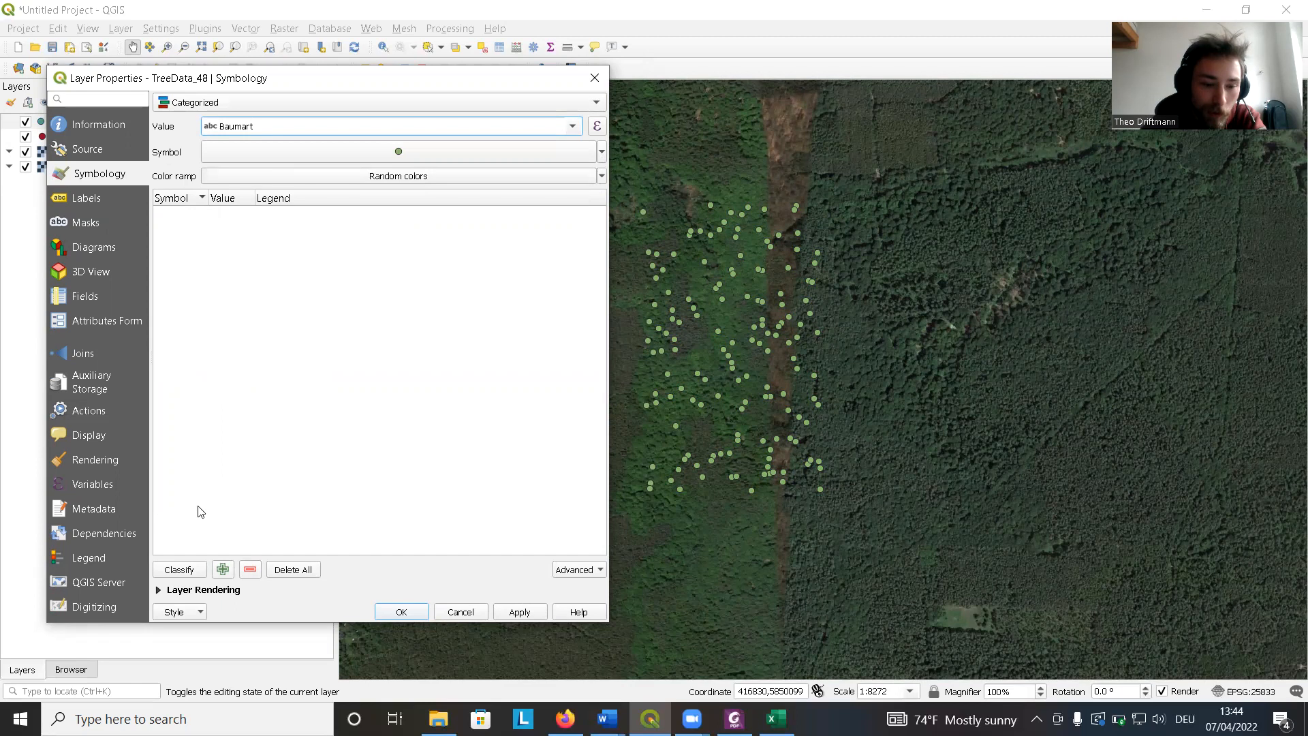
click(180, 570)
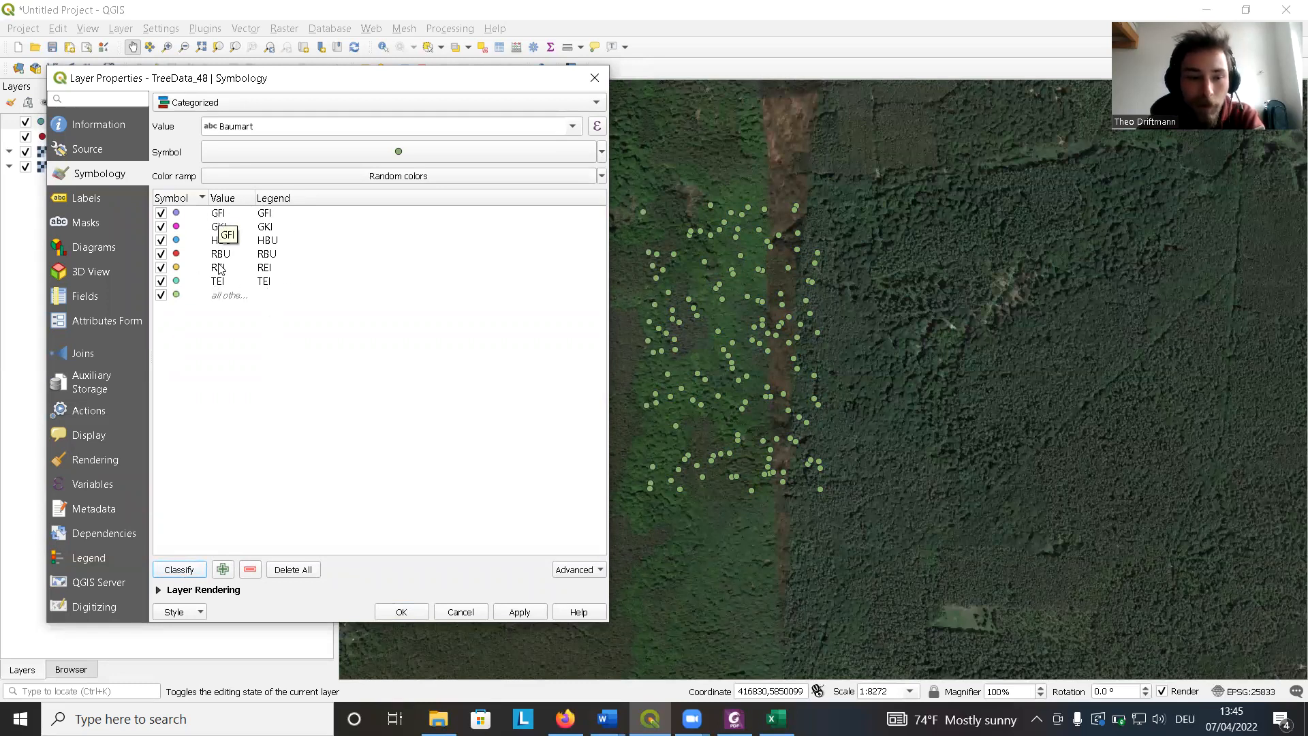
click(518, 612)
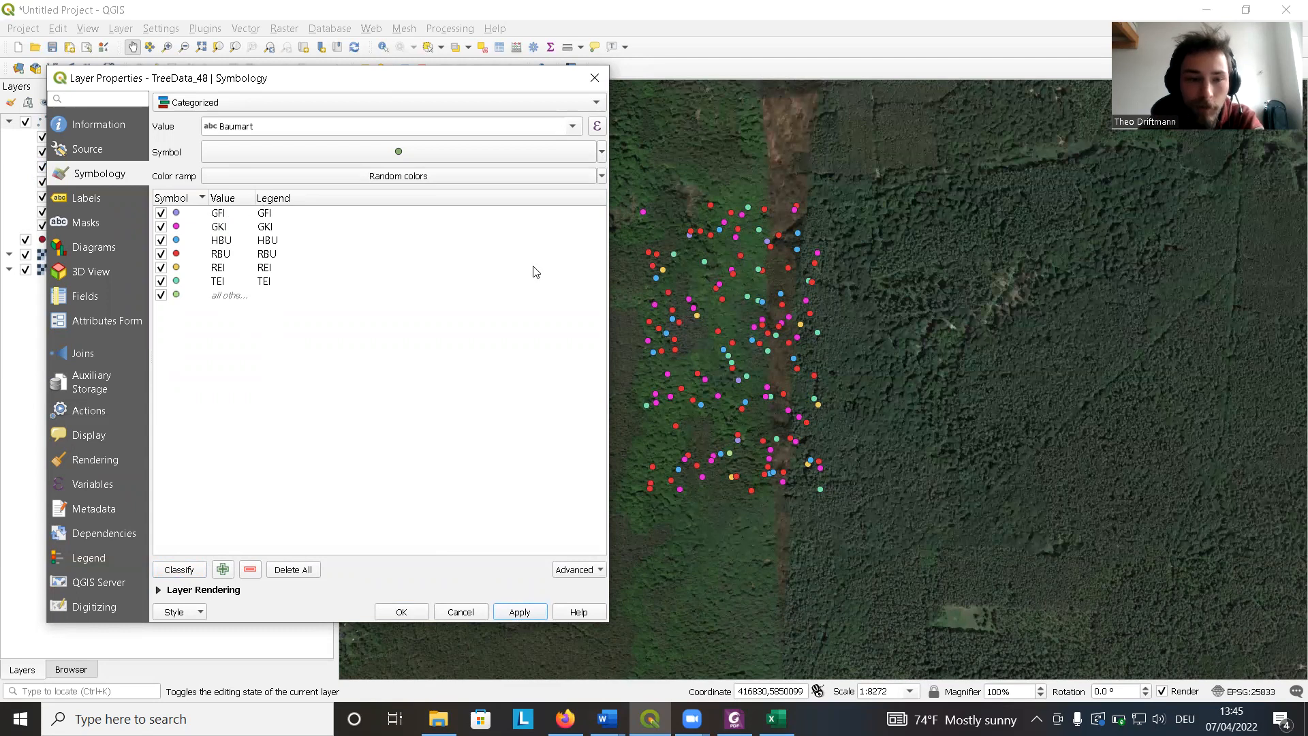
Delete the all other values category and confirm the categorized symbology.
click(228, 301)
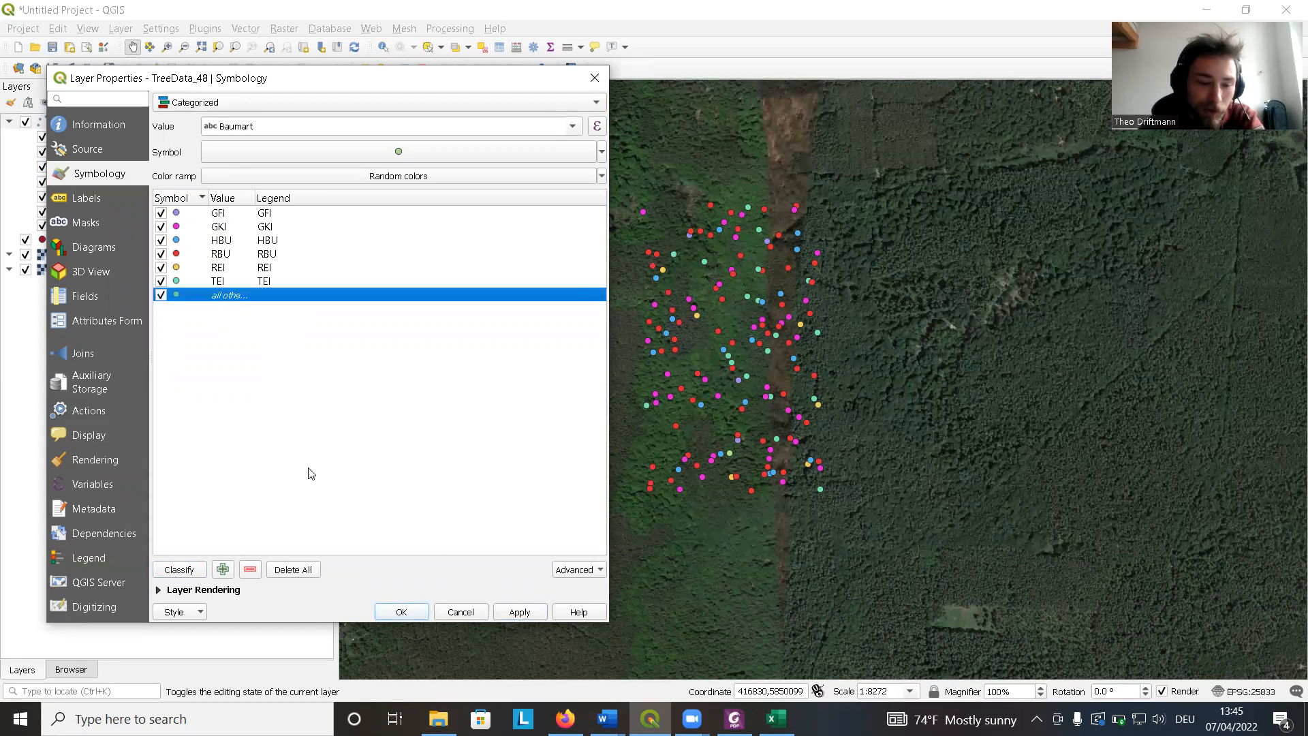
click(250, 569)
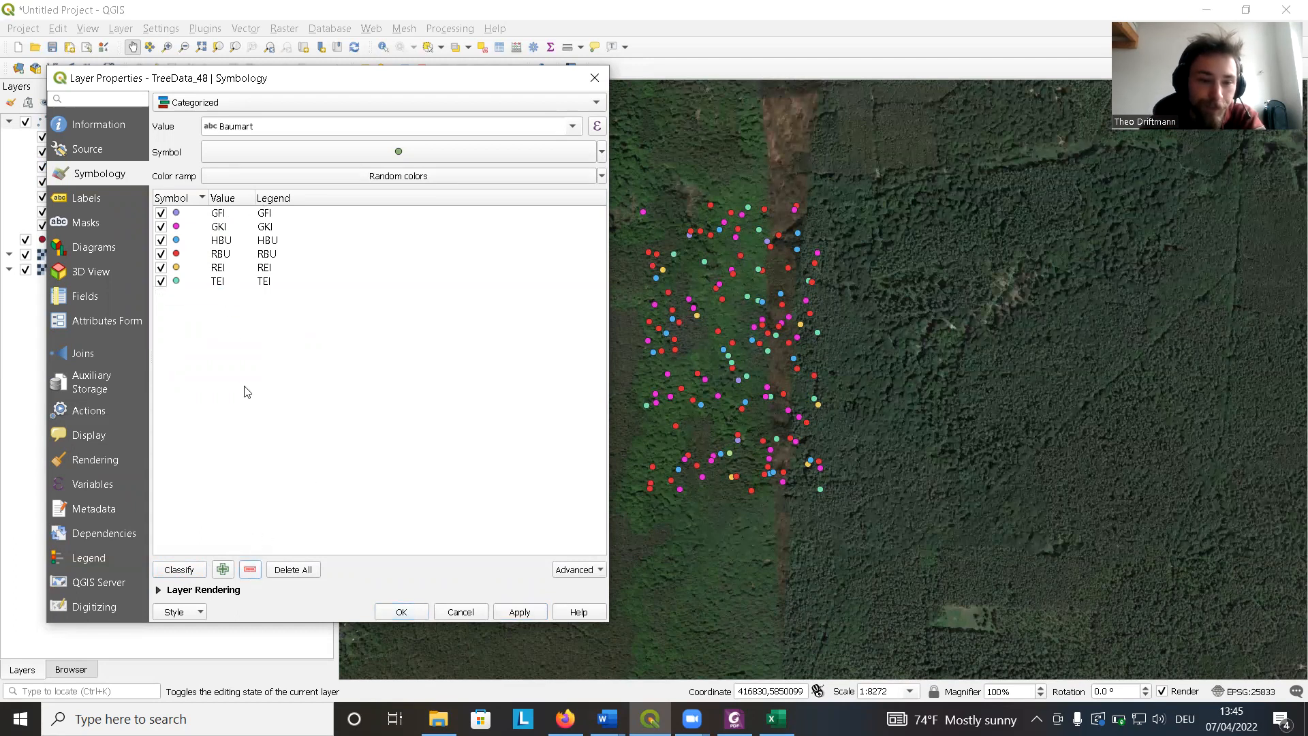
right_click(214, 283)
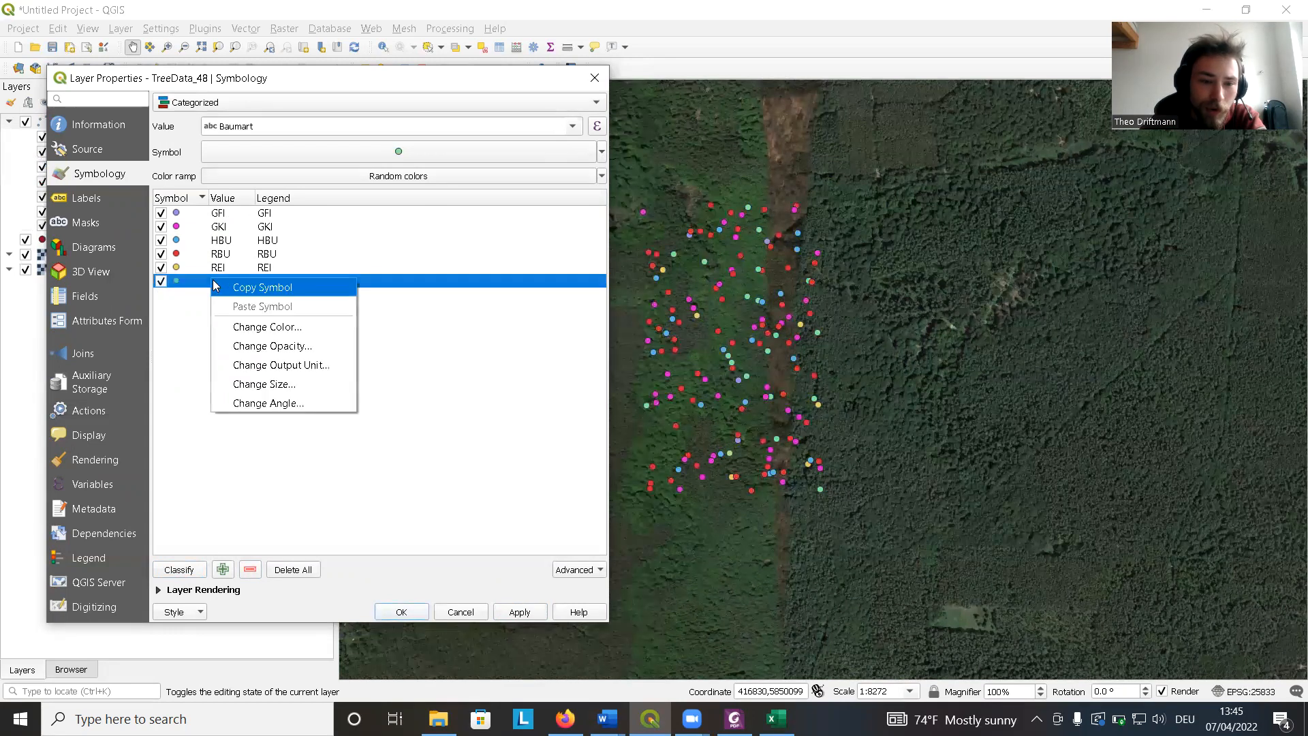
click(258, 327)
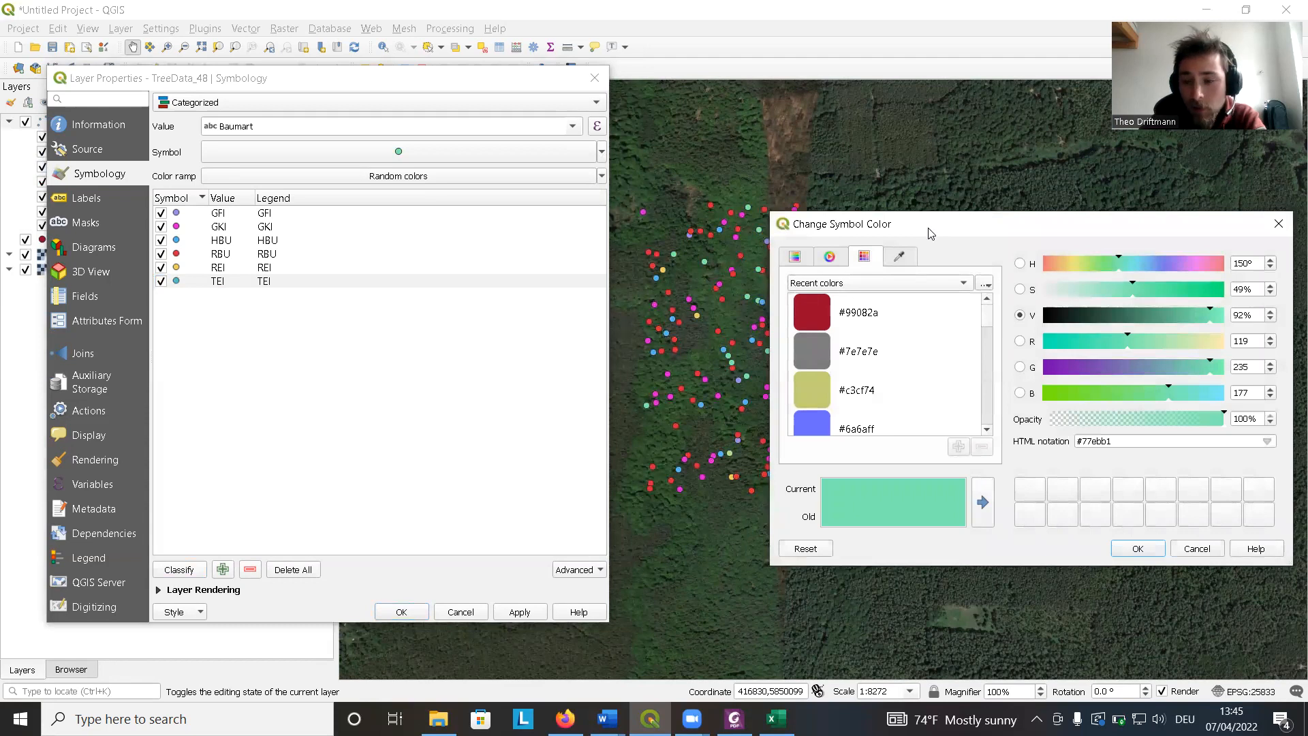
drag(931, 234, 761, 212)
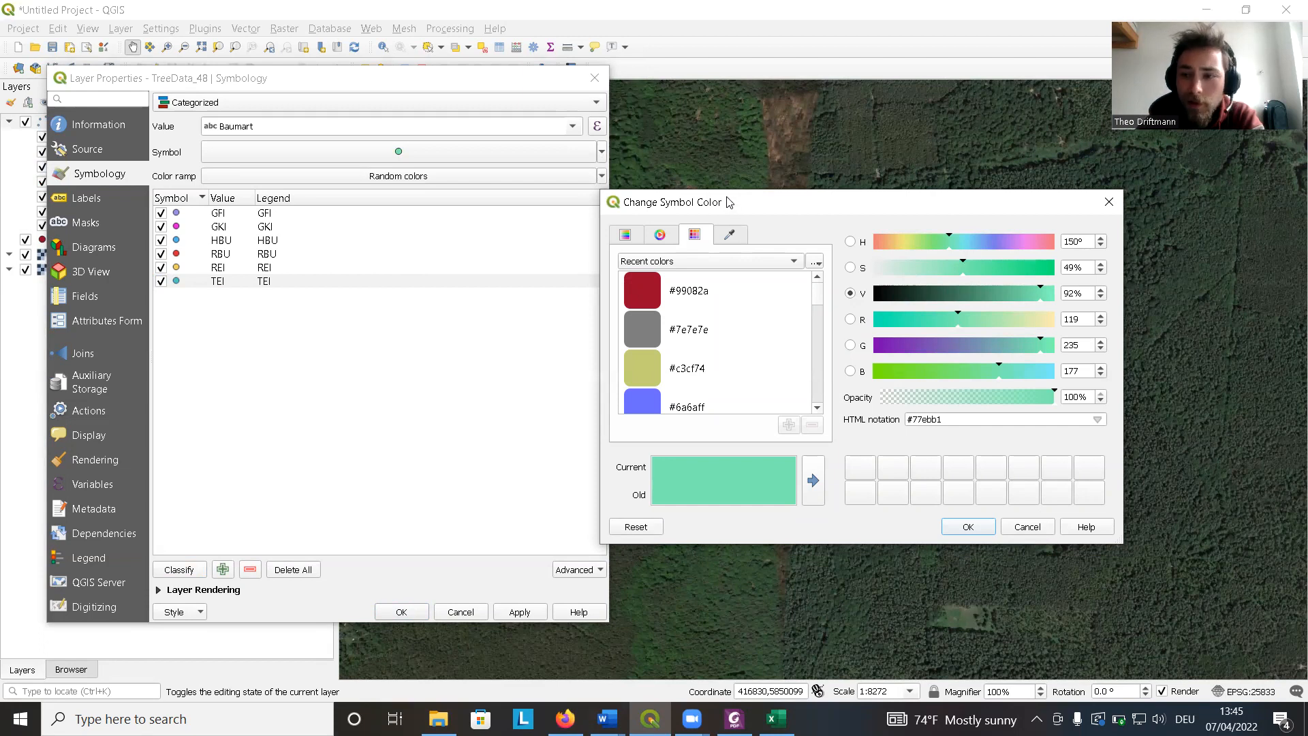
drag(727, 197, 696, 174)
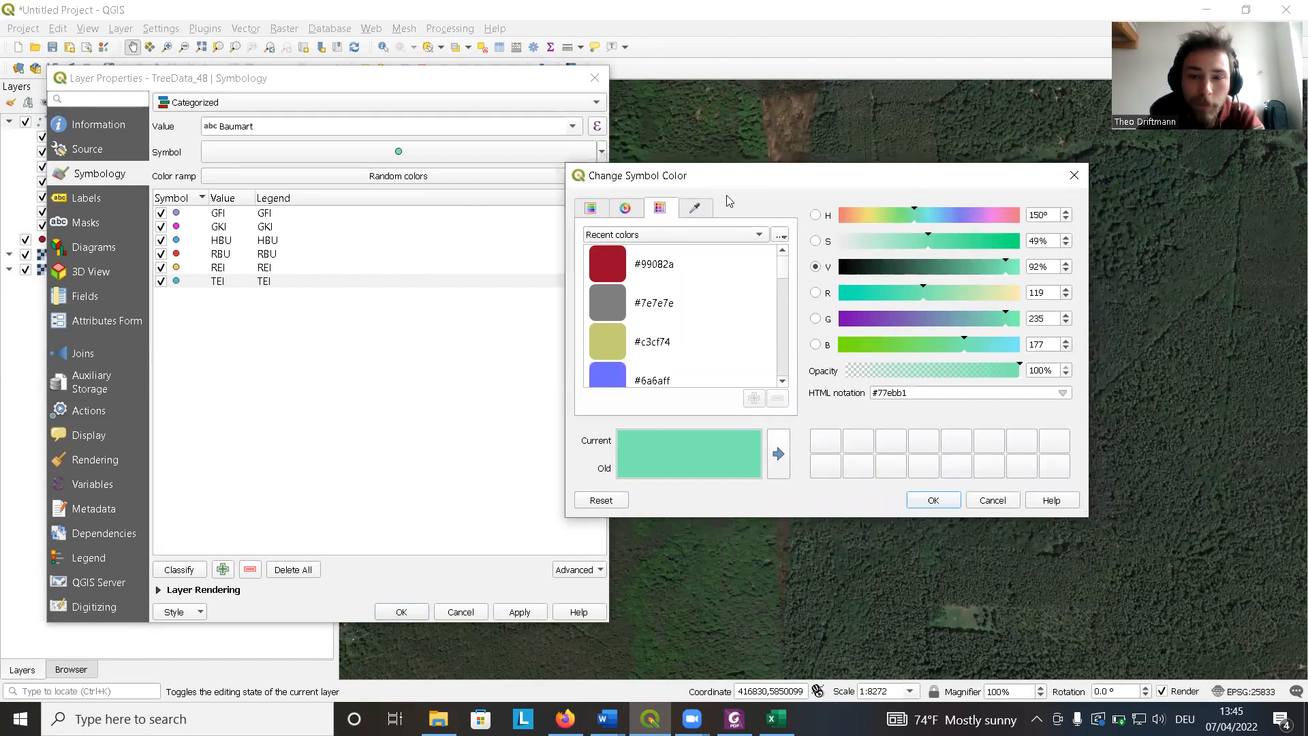
click(1073, 176)
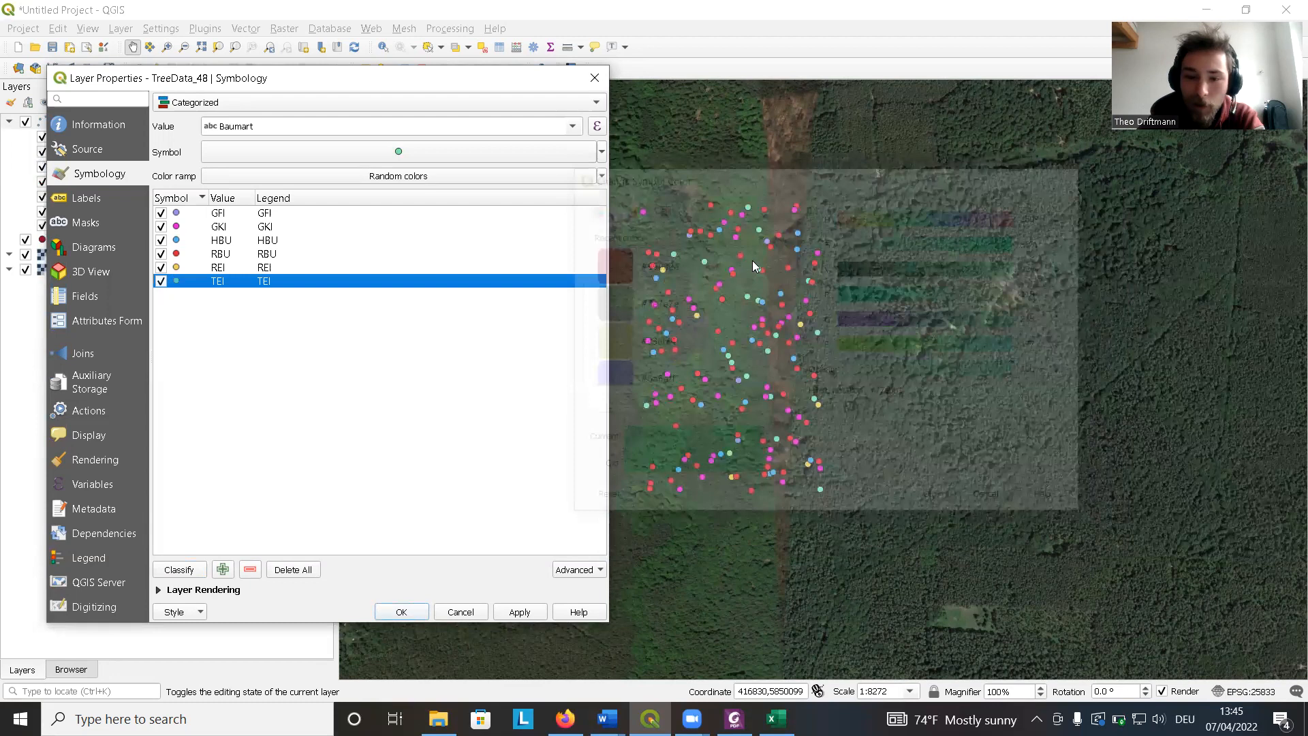
click(401, 612)
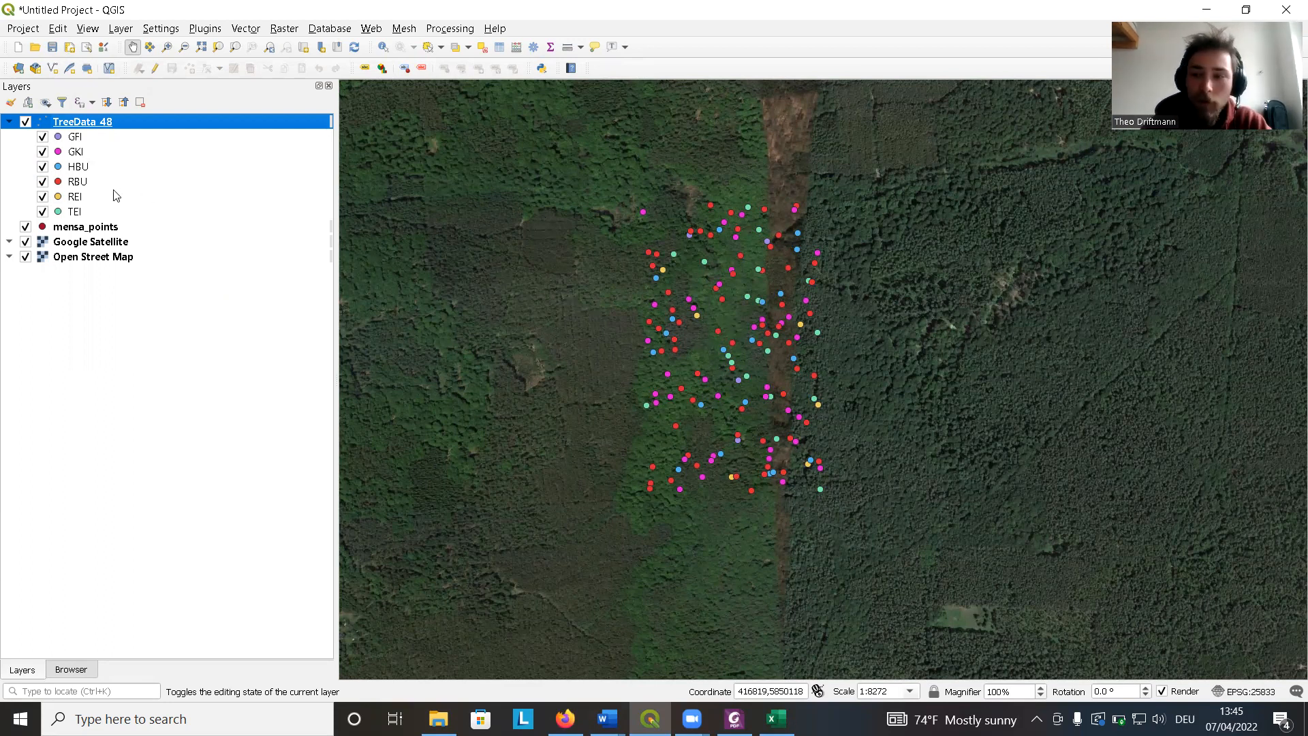
Hide every tree species category in the layer legend except RBU.
click(43, 212)
click(42, 196)
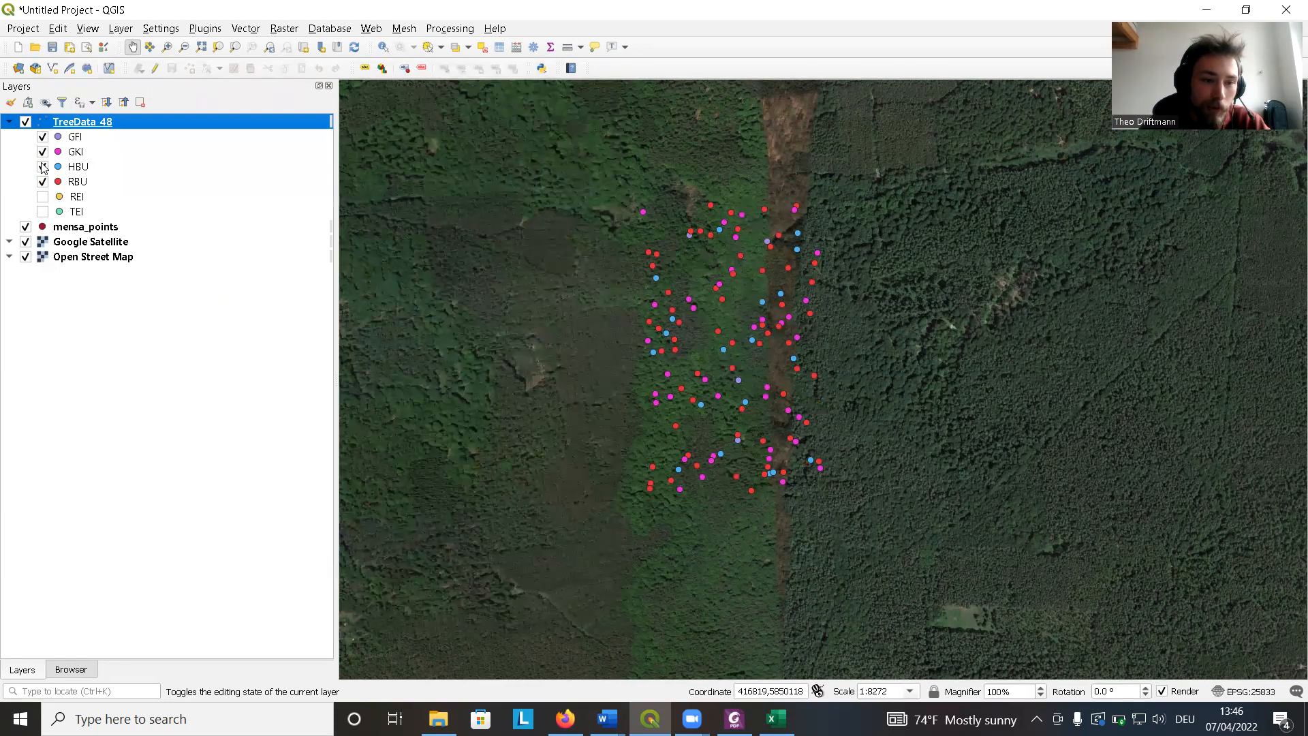
click(42, 167)
click(43, 152)
click(42, 137)
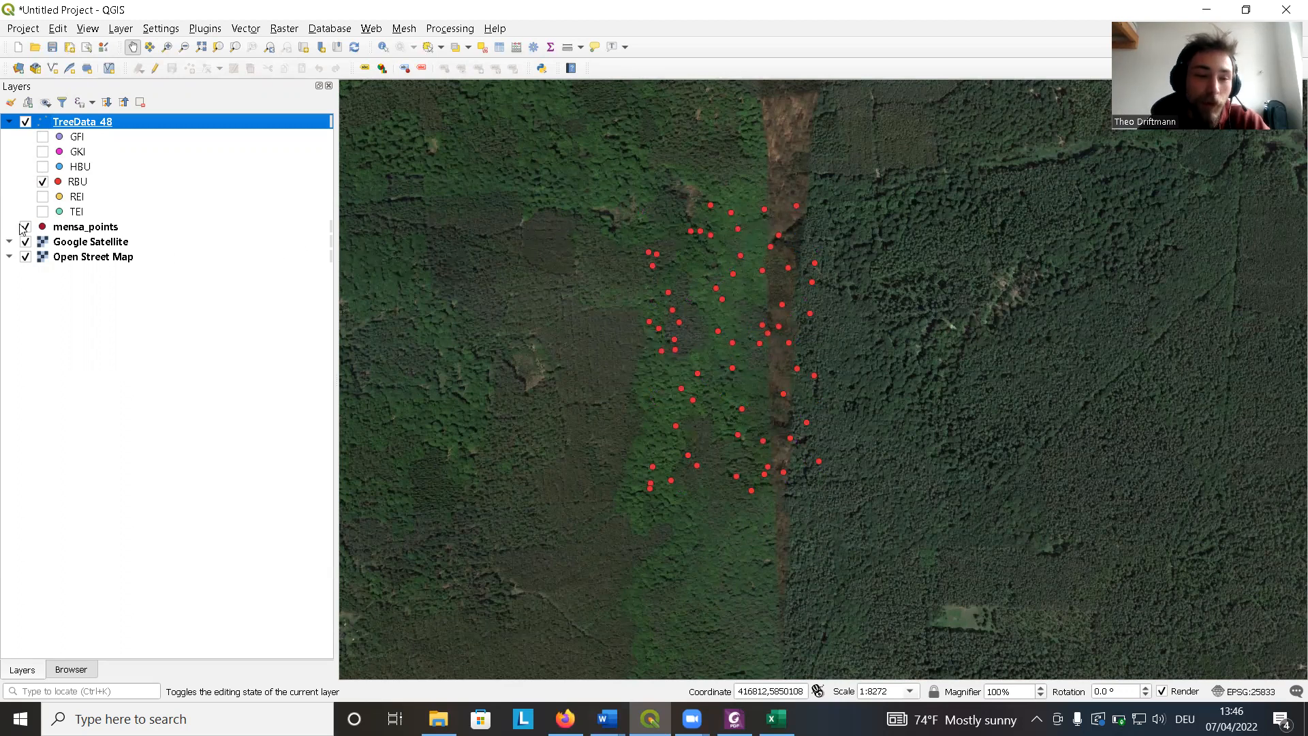
click(43, 212)
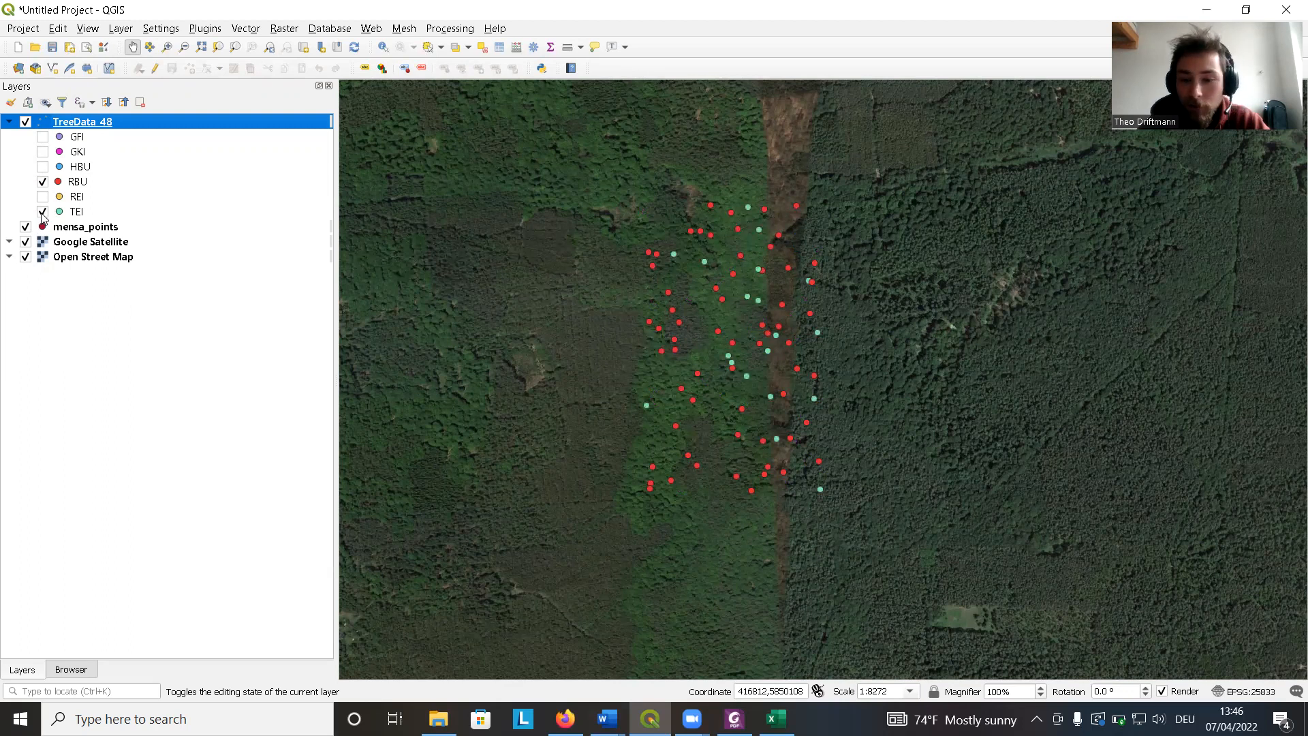
click(42, 212)
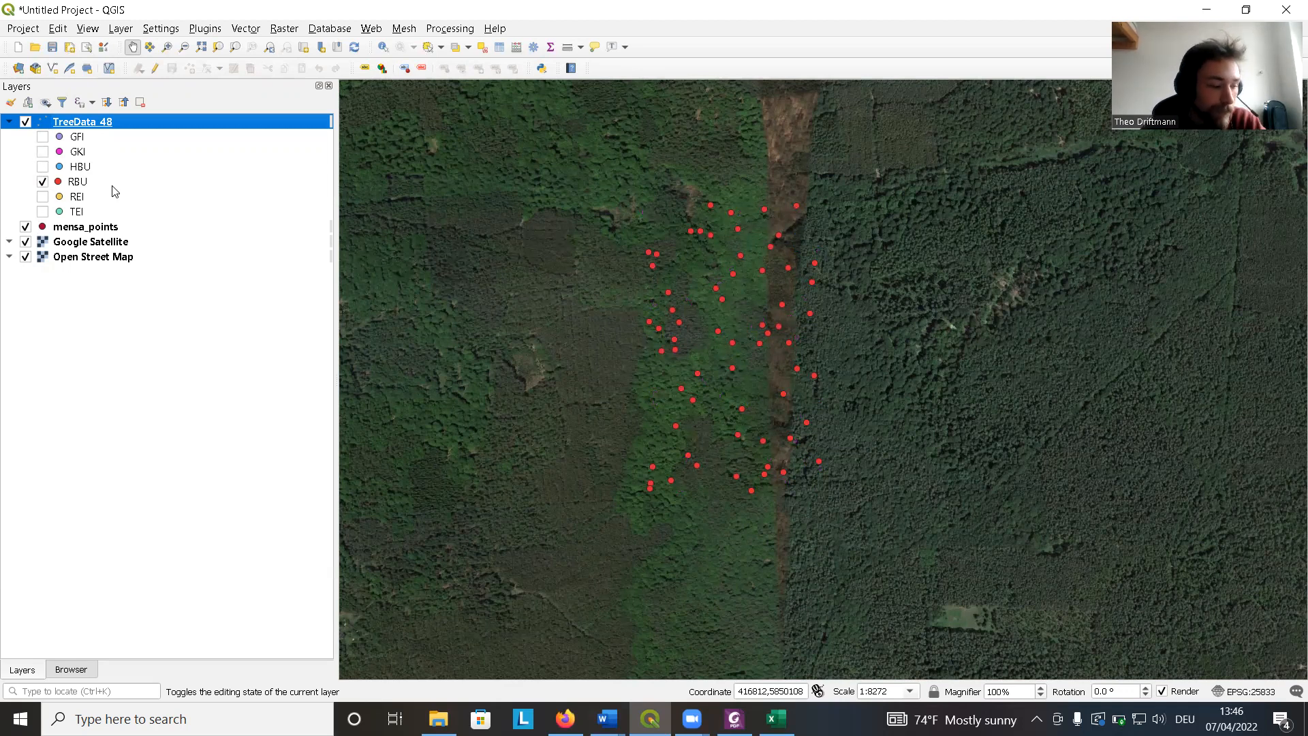
Open the tree layer's properties and turn on single labels using the ID field, then apply.
drag(625, 319, 598, 285)
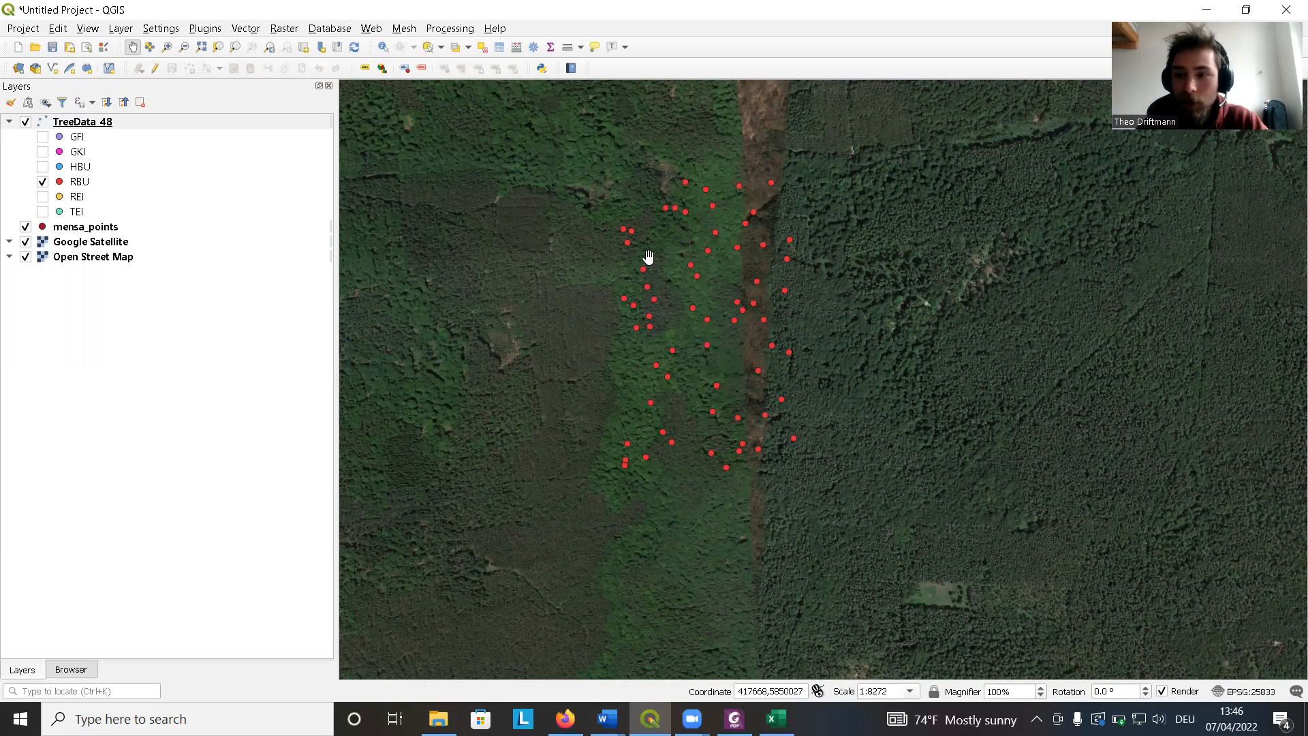
click(111, 124)
right_click(111, 123)
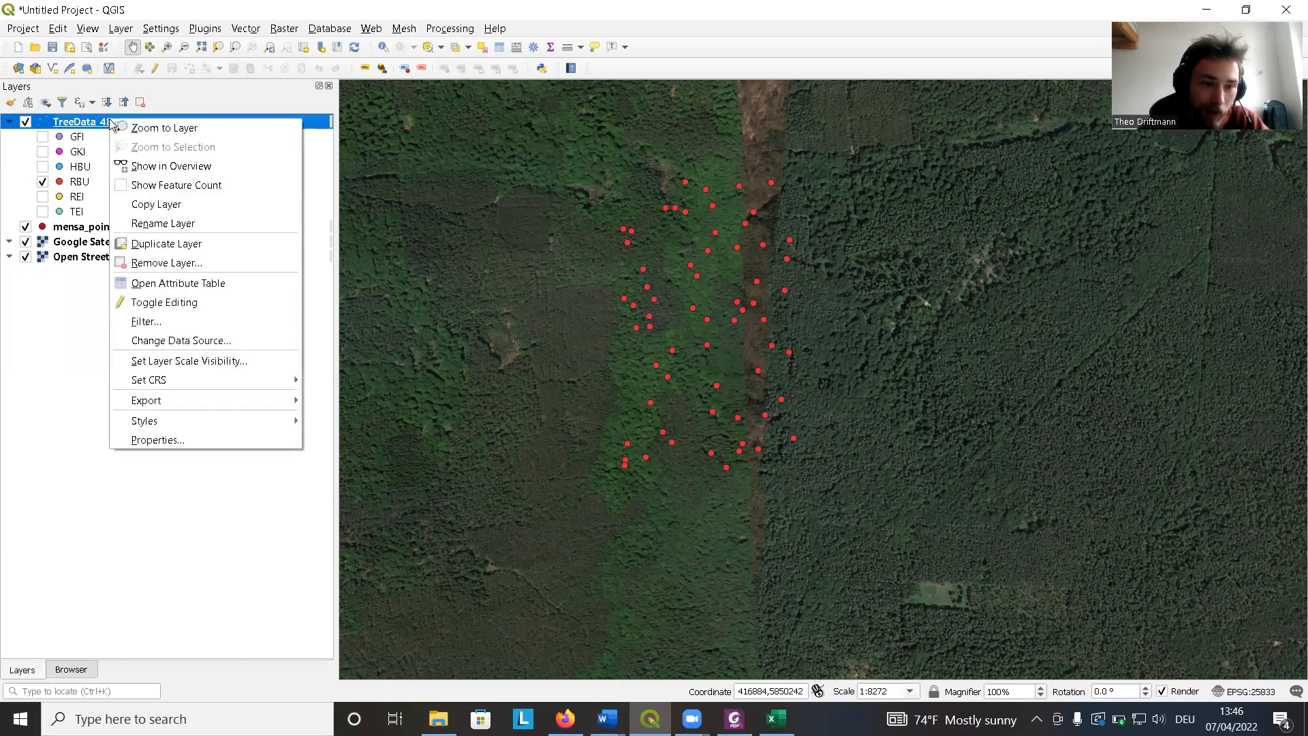
click(215, 440)
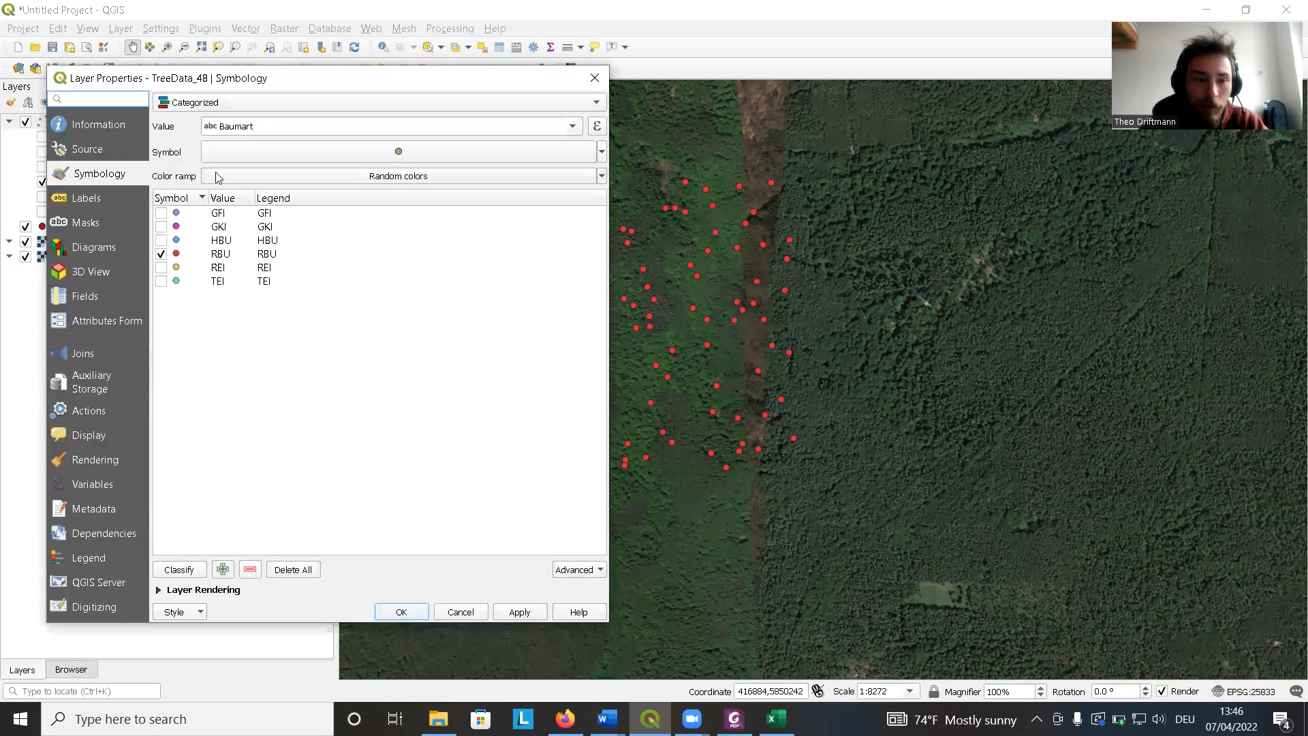
click(105, 202)
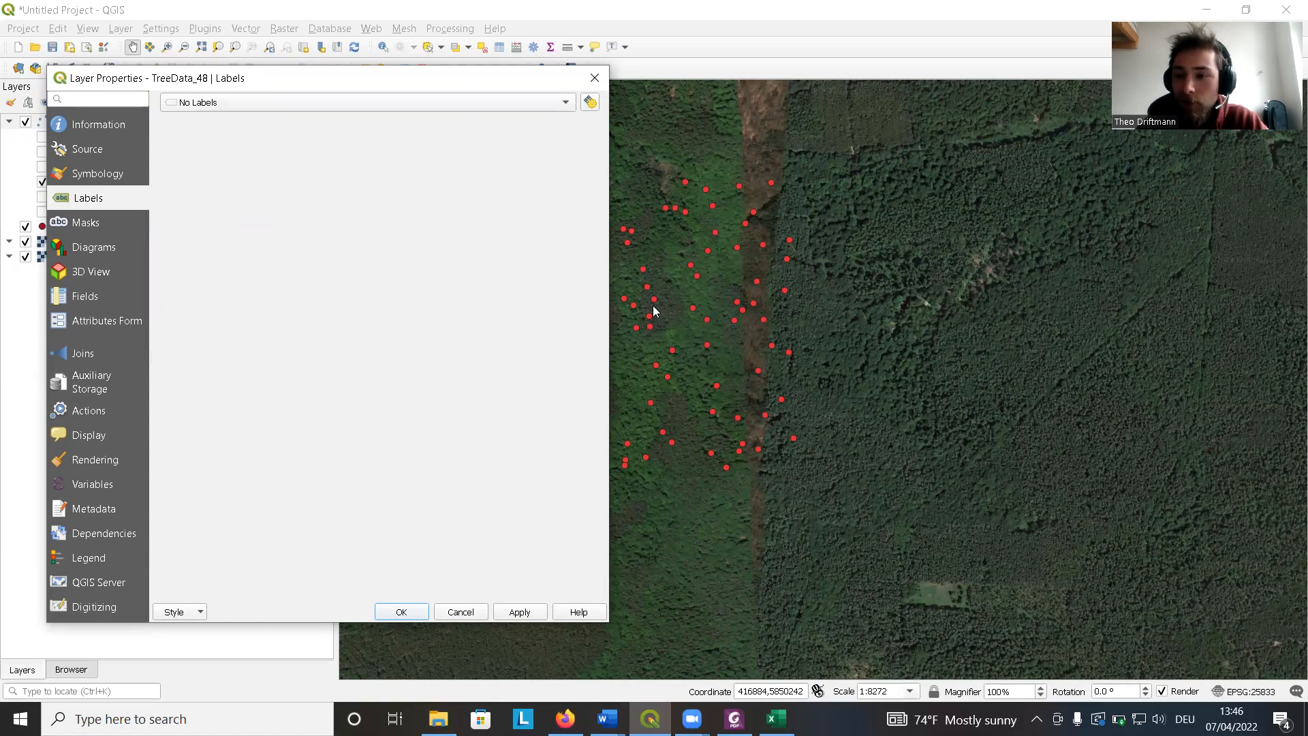
click(445, 106)
key(Escape)
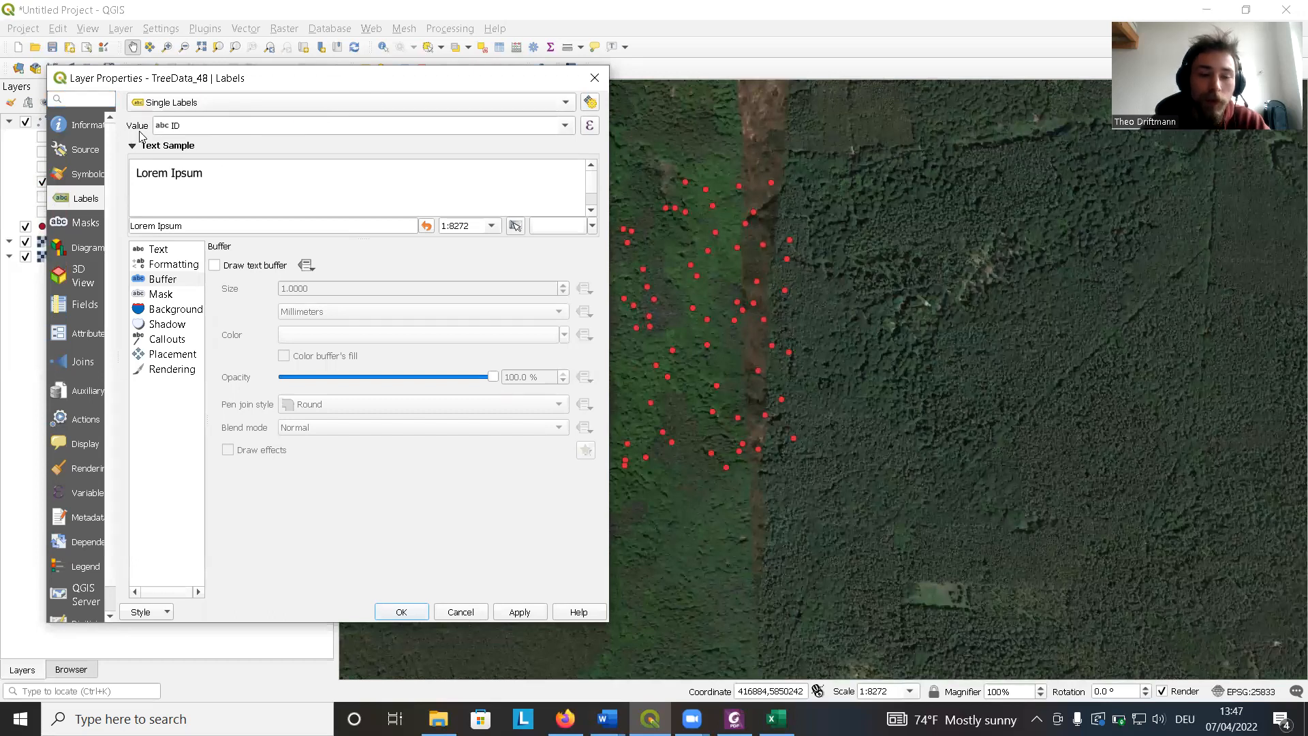
click(565, 127)
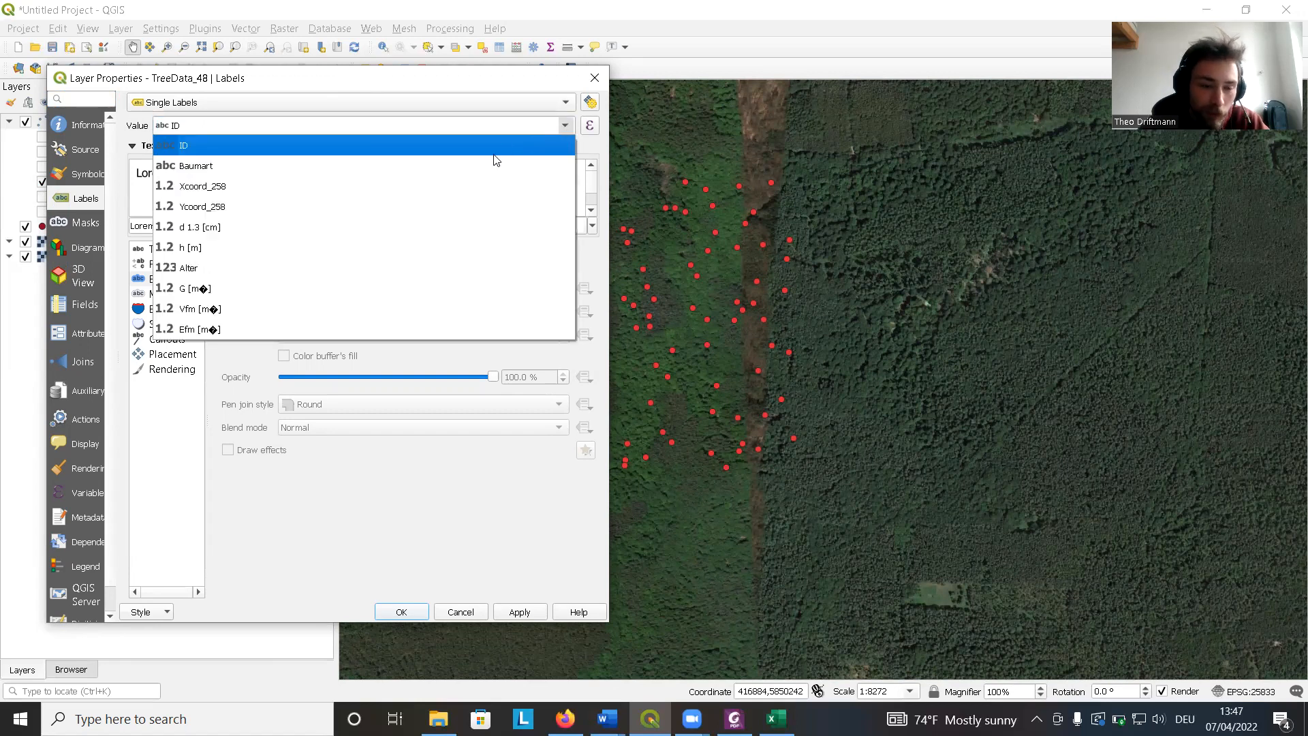
click(229, 147)
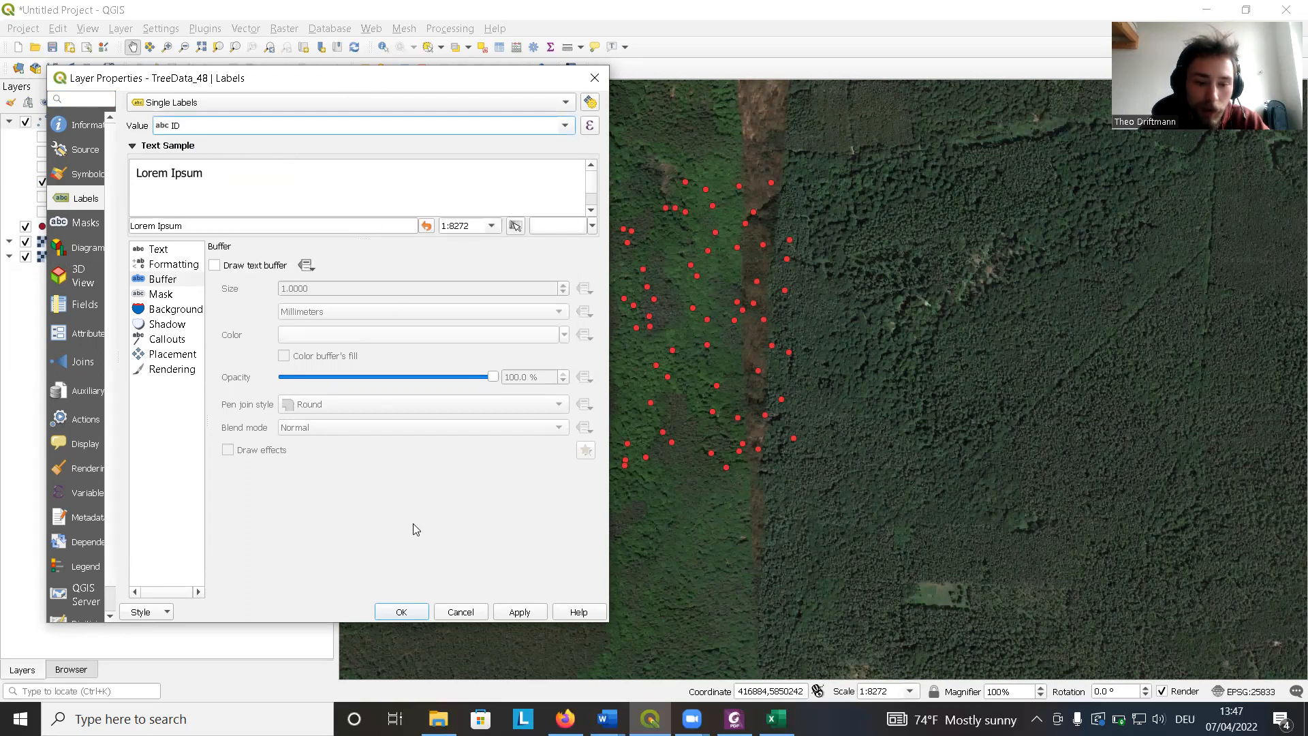
click(520, 613)
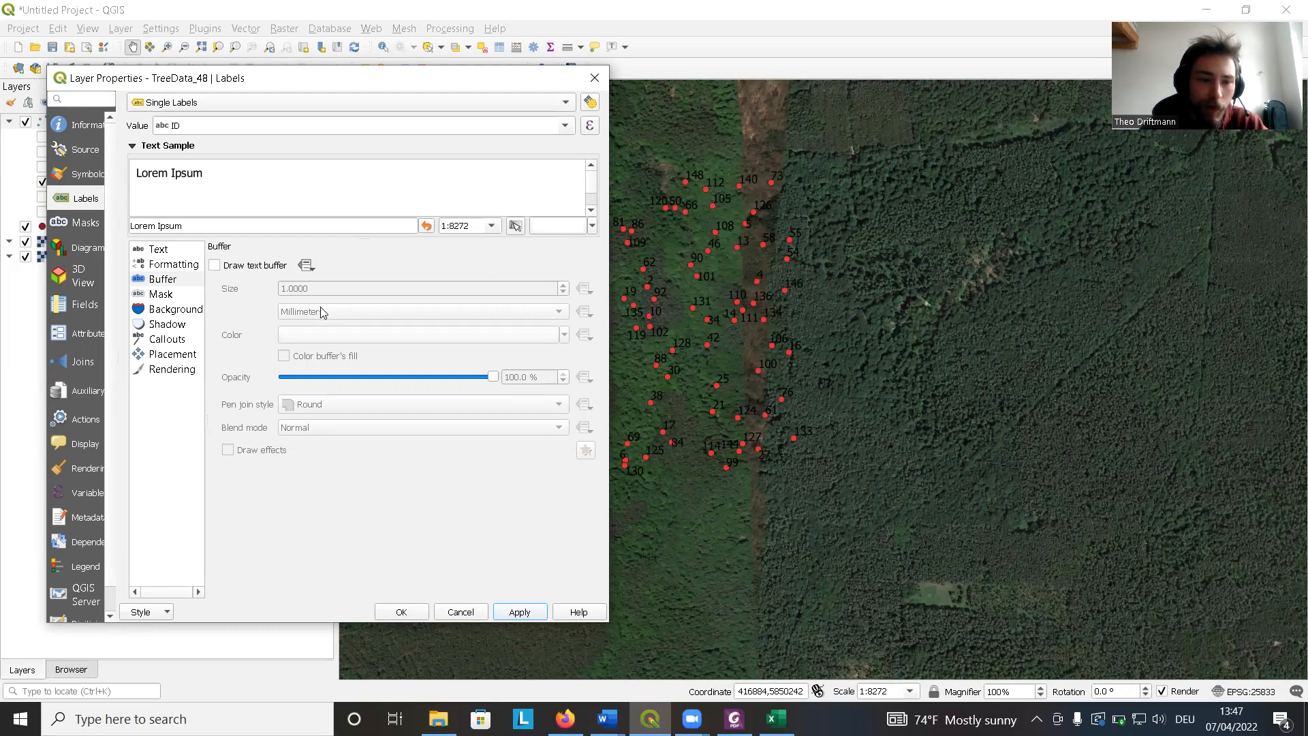
Set the label text colour to #f7f7f7 and apply.
click(172, 251)
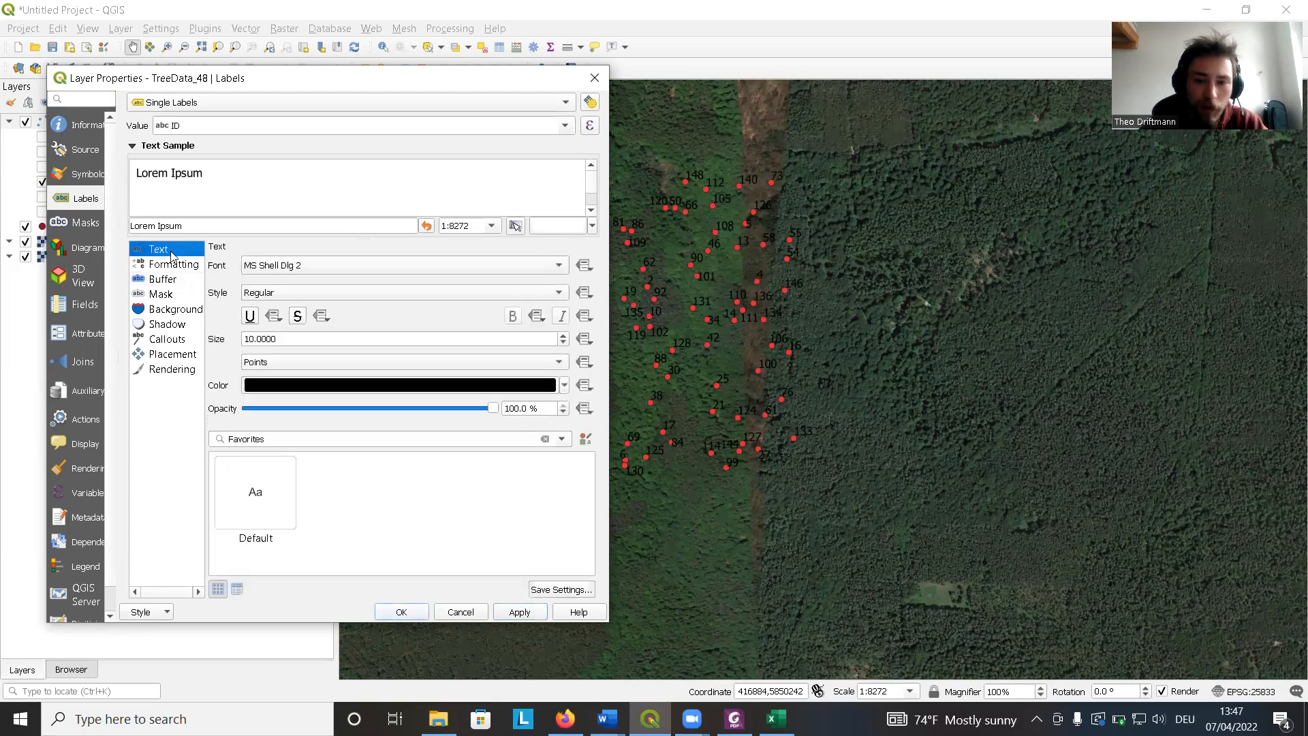
click(352, 386)
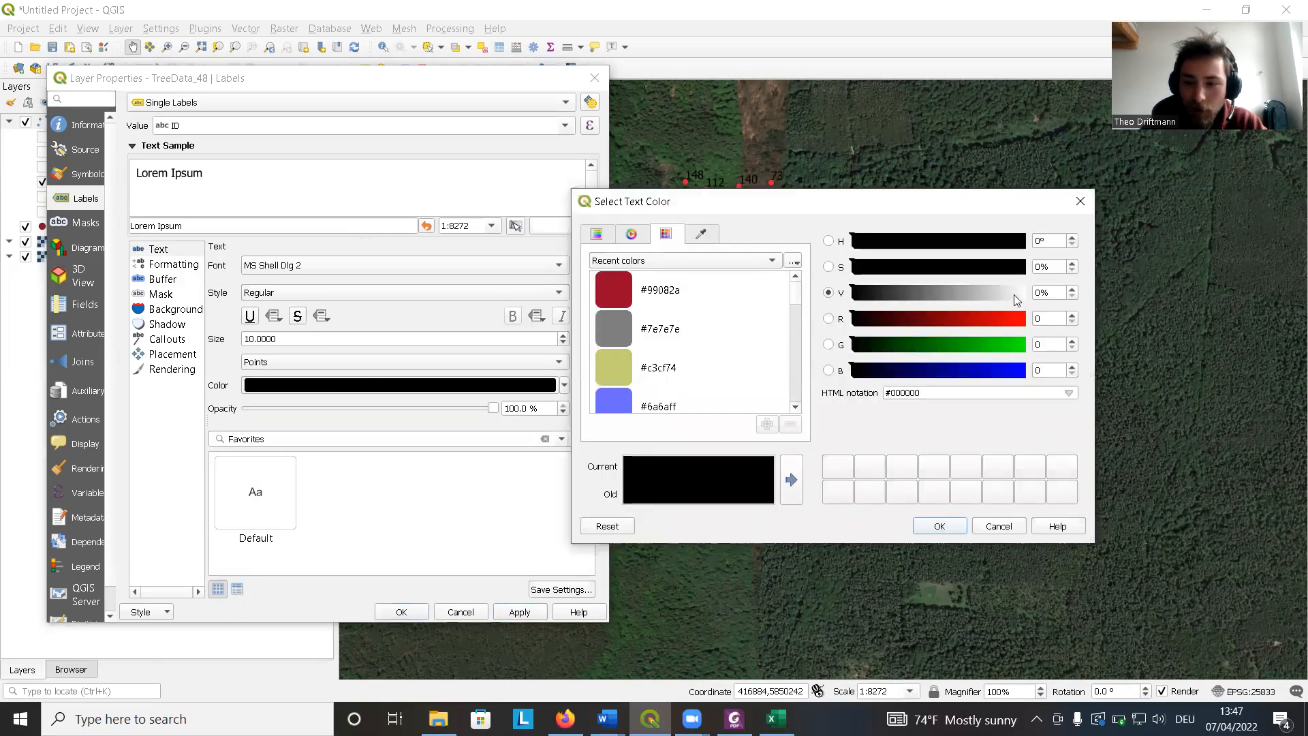
click(1018, 294)
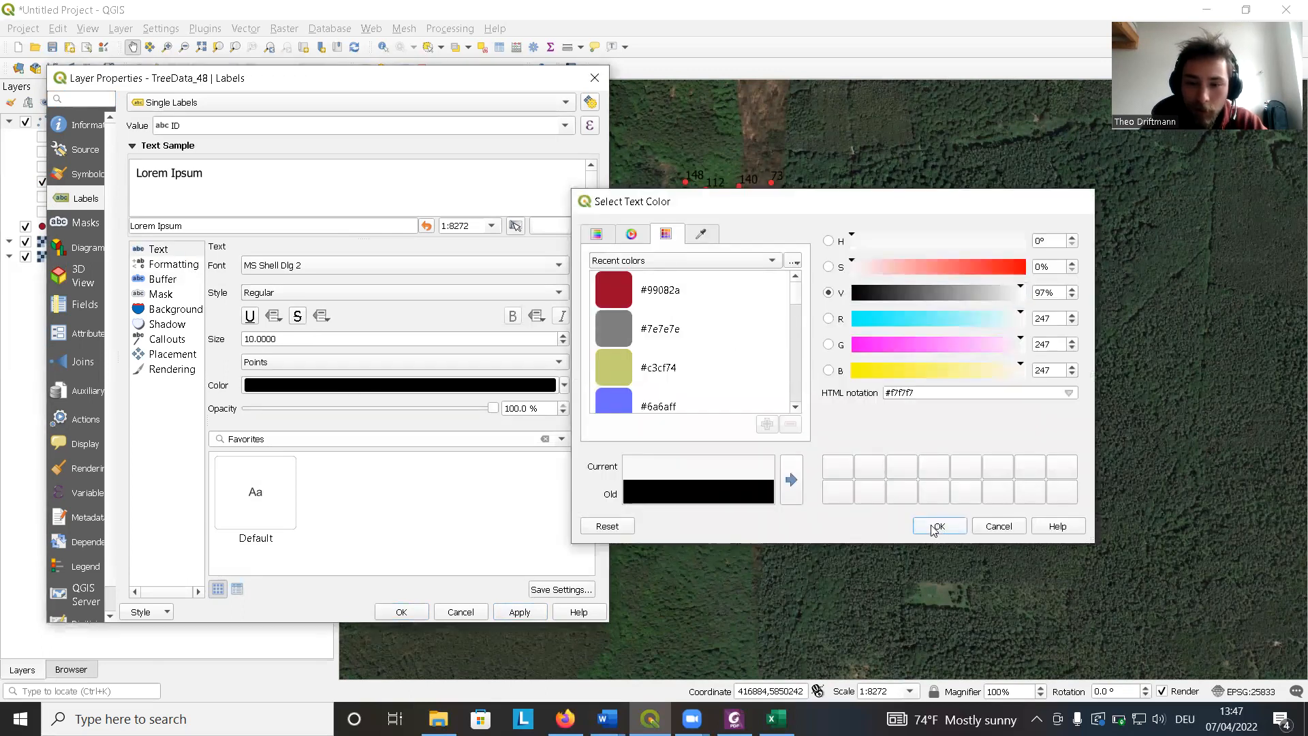
click(937, 527)
click(518, 614)
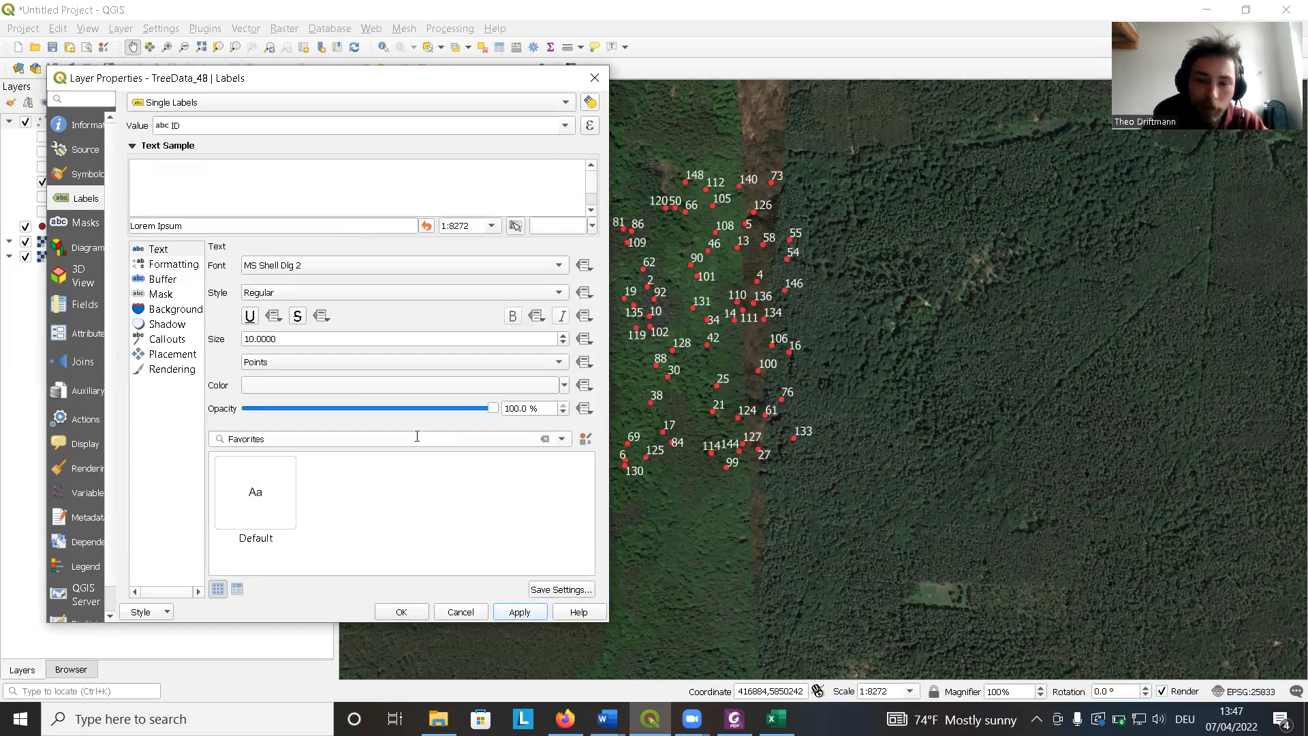
Enable a text buffer around the labels and apply it.
click(177, 280)
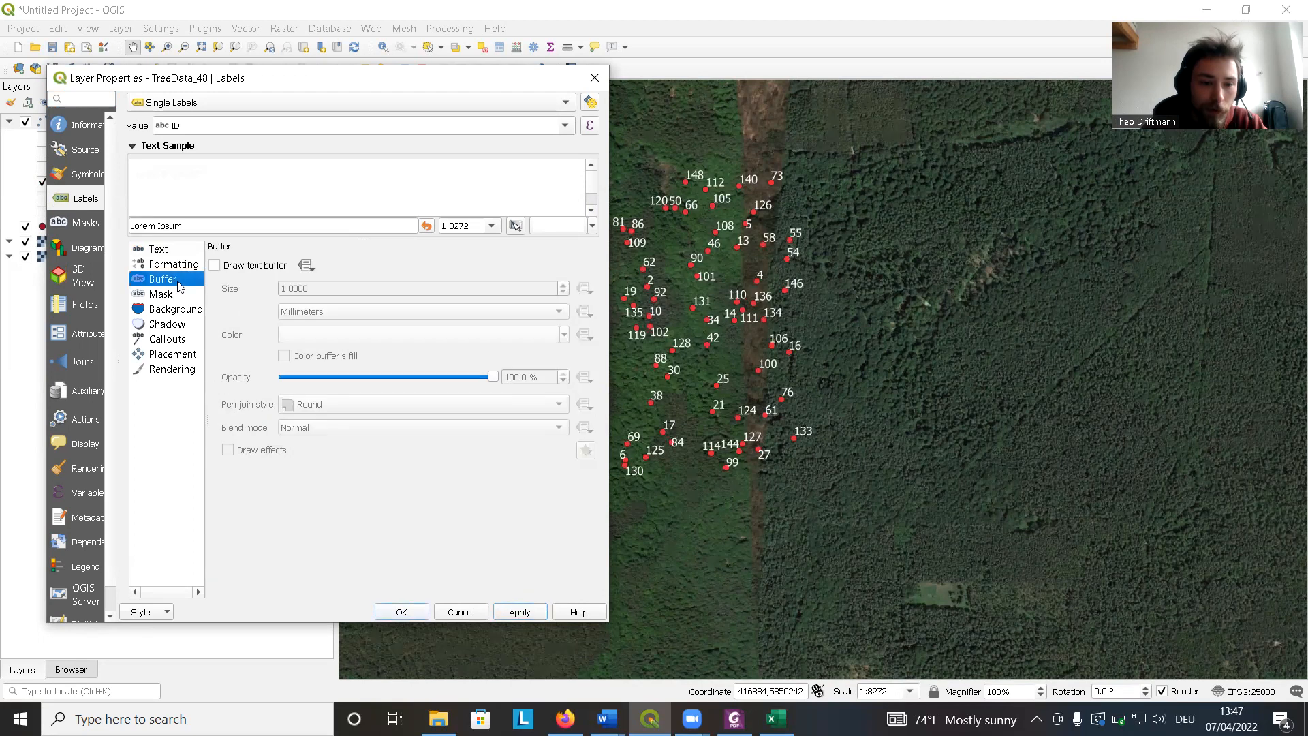
click(215, 265)
click(534, 615)
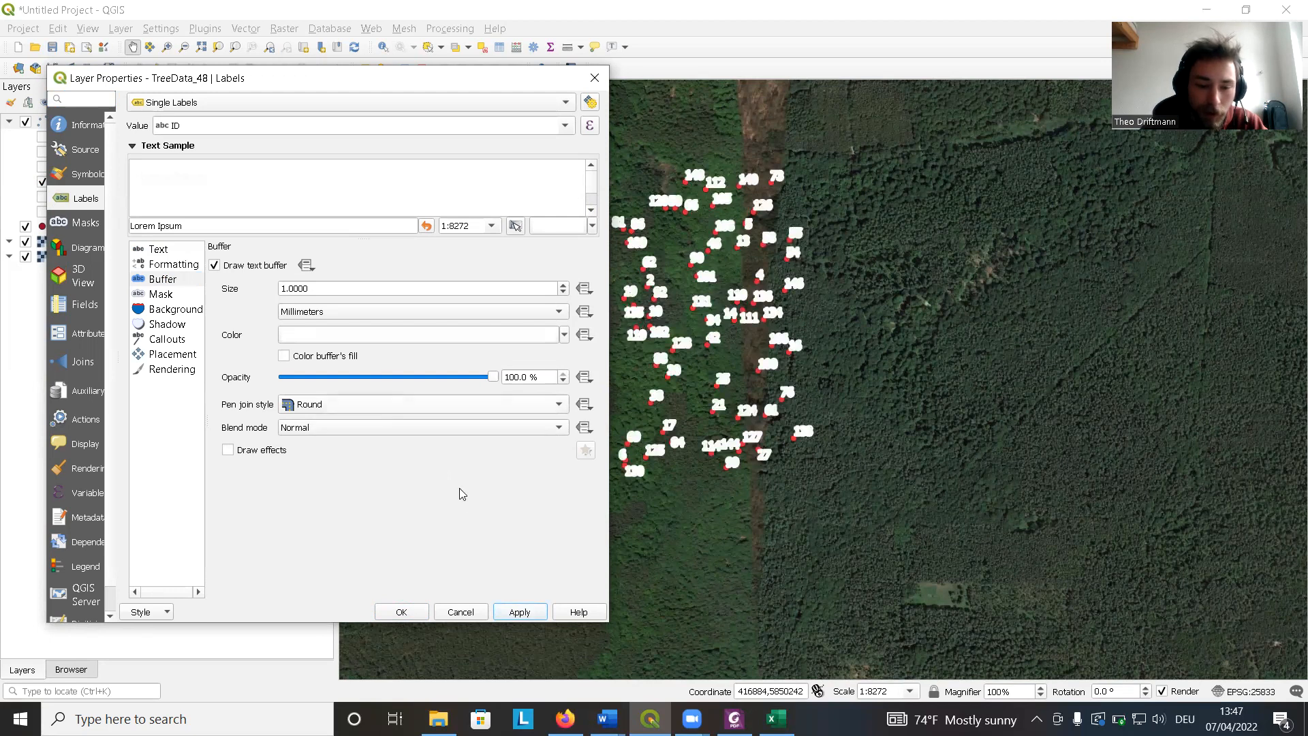
Reduce the label buffer size to 0.1 millimetres, apply, and close the layer properties.
click(565, 292)
click(565, 293)
click(565, 293)
click(565, 292)
click(522, 615)
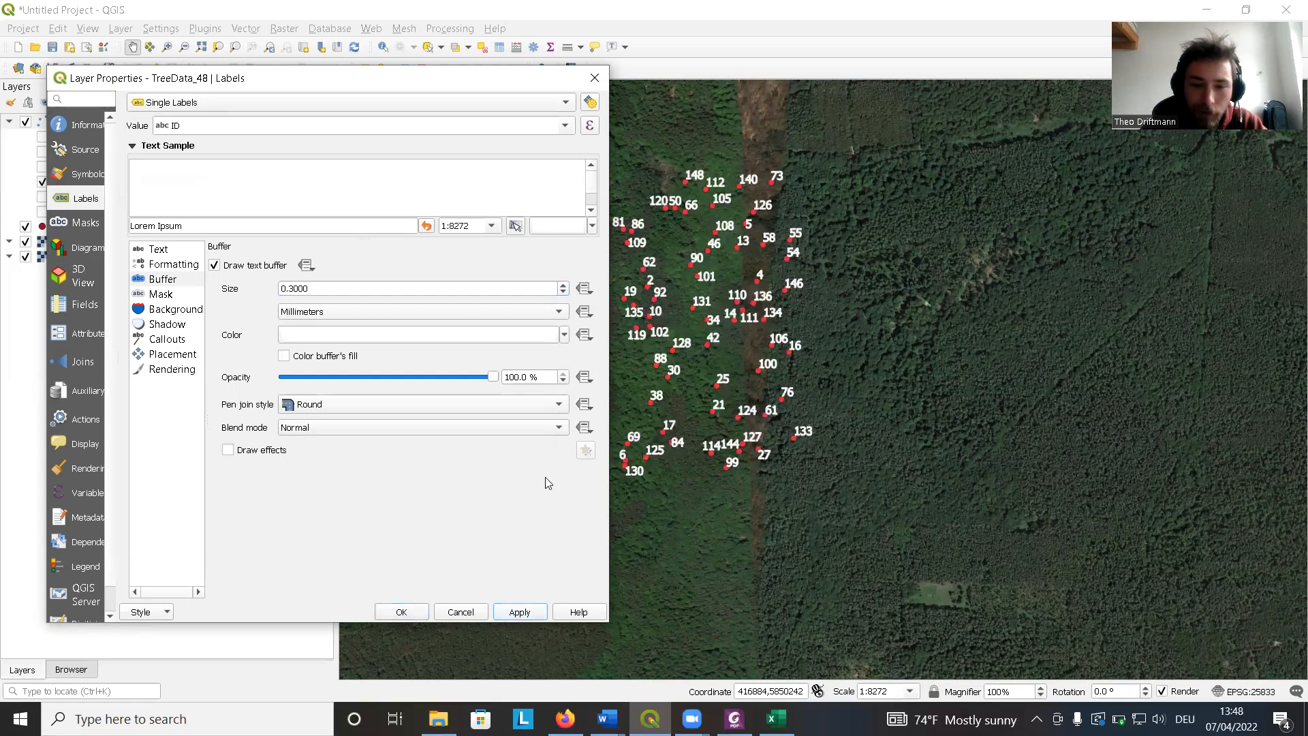
click(564, 292)
click(563, 292)
click(531, 613)
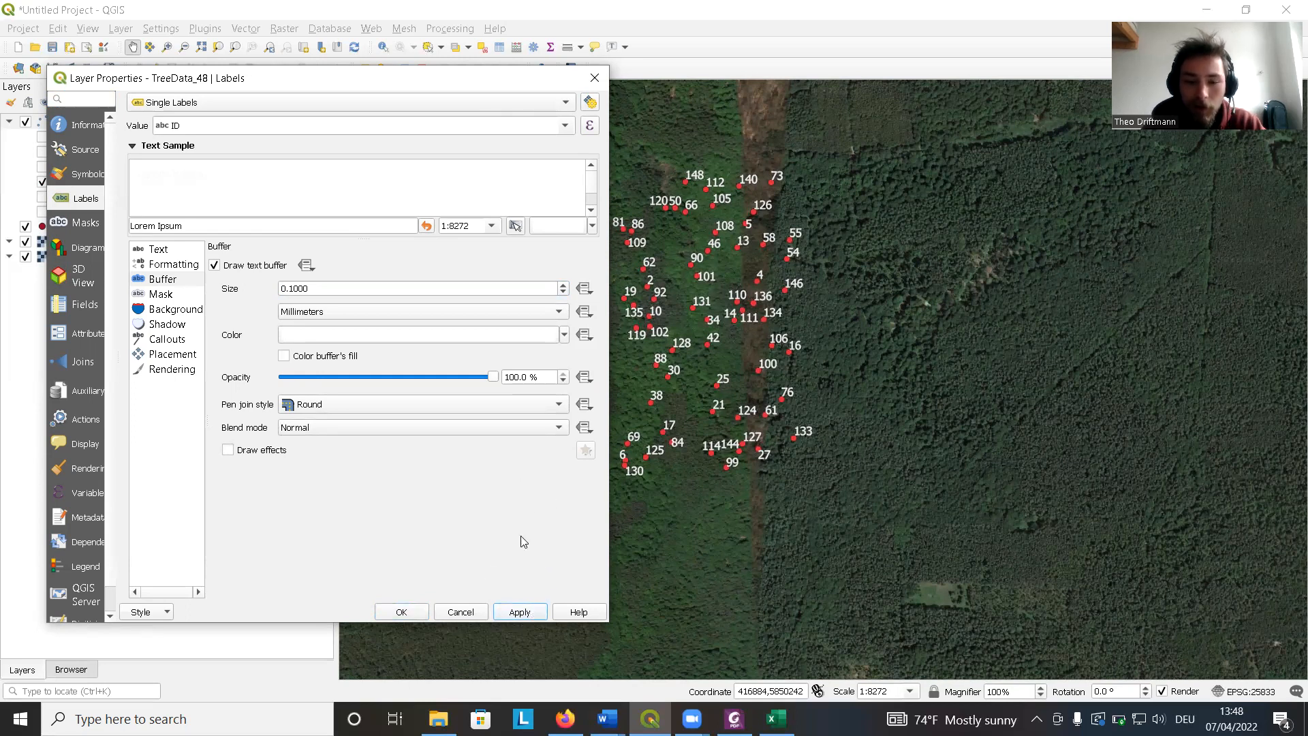
click(401, 612)
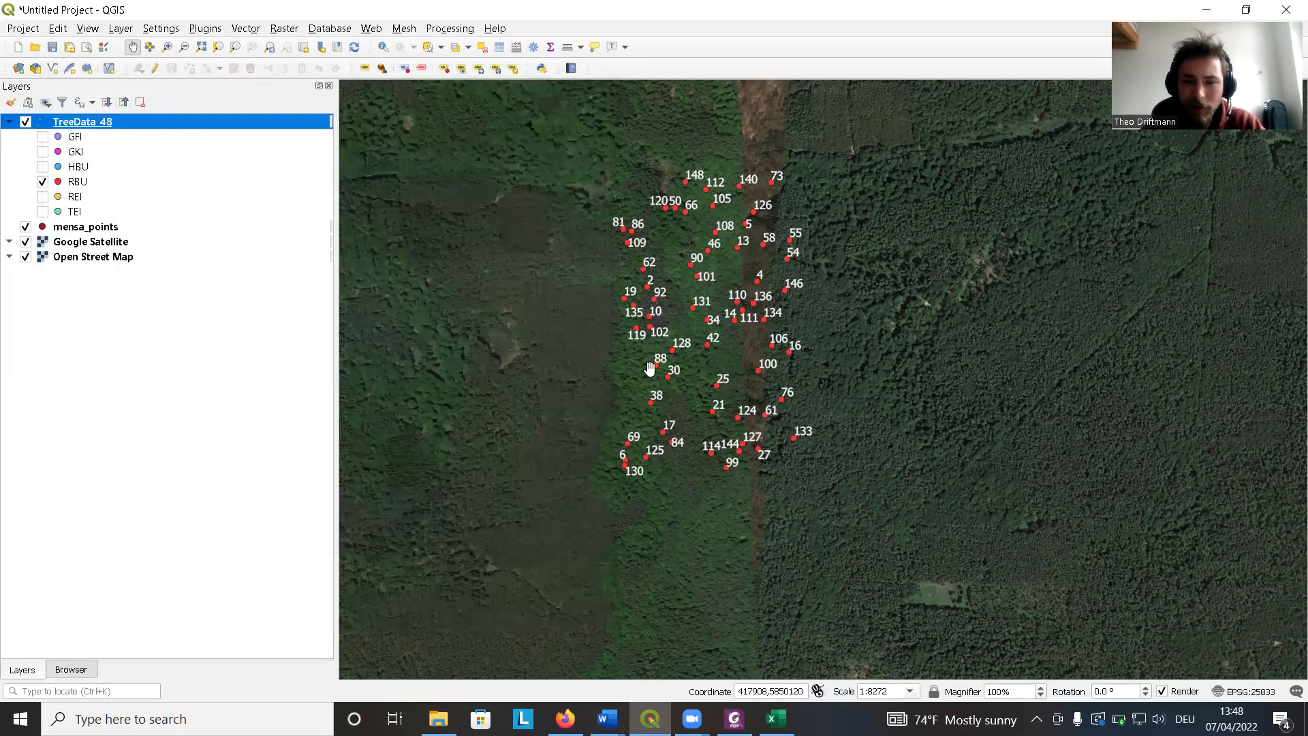
Identify tree 58 on the map and inspect its attribute values in the results panel.
scroll(692, 279, up, 1)
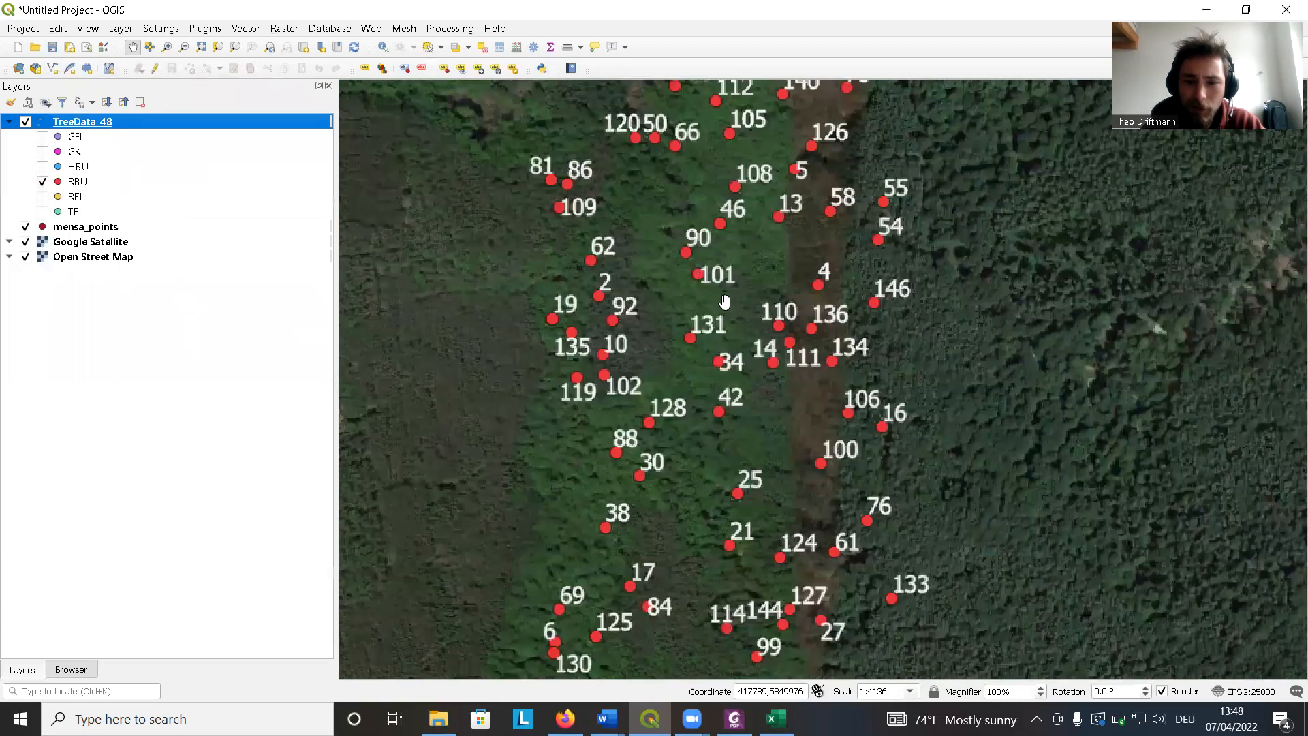
scroll(738, 308, up, 1)
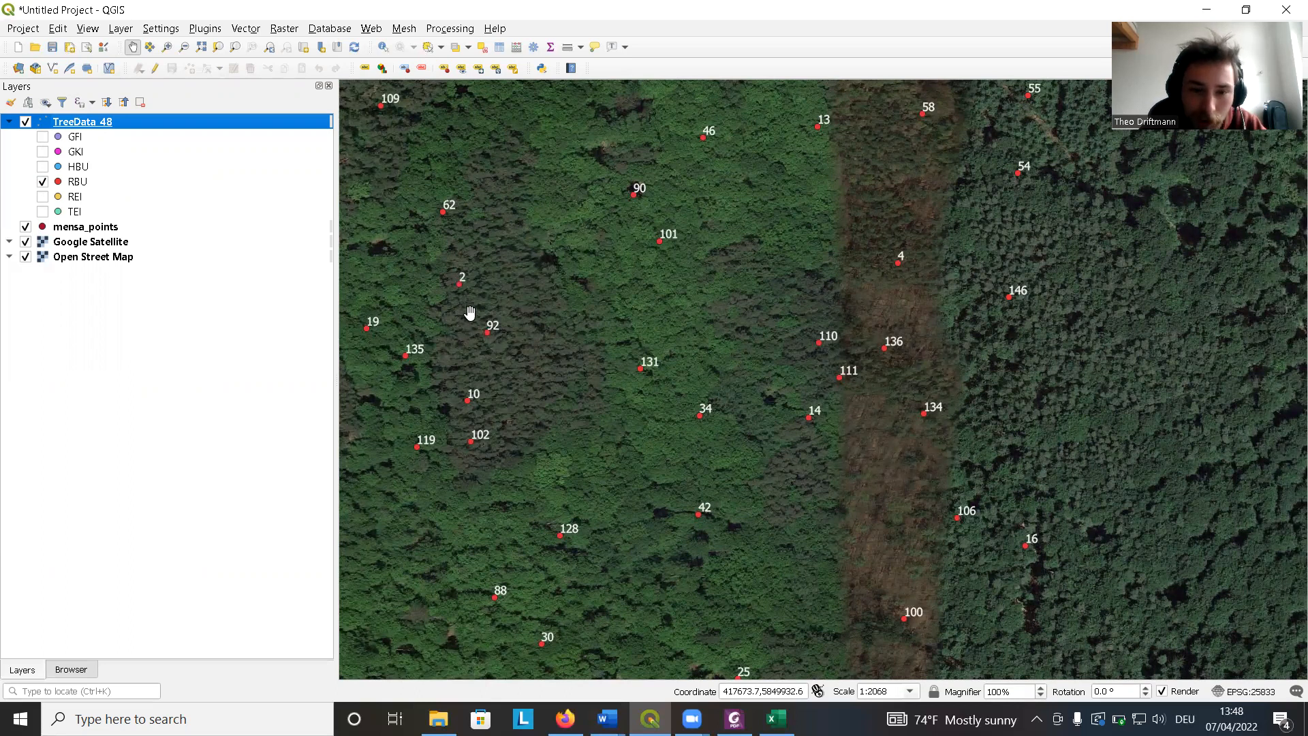
drag(578, 295, 602, 269)
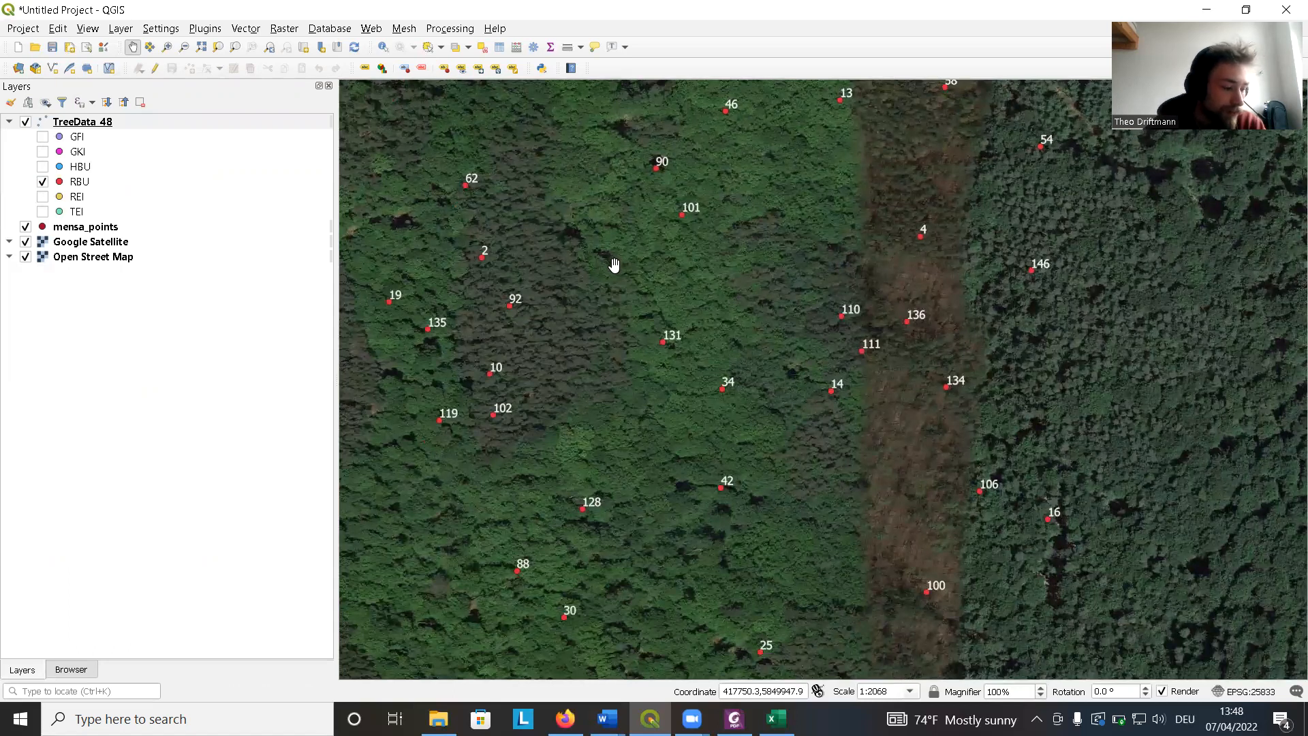
scroll(614, 265, down, 1)
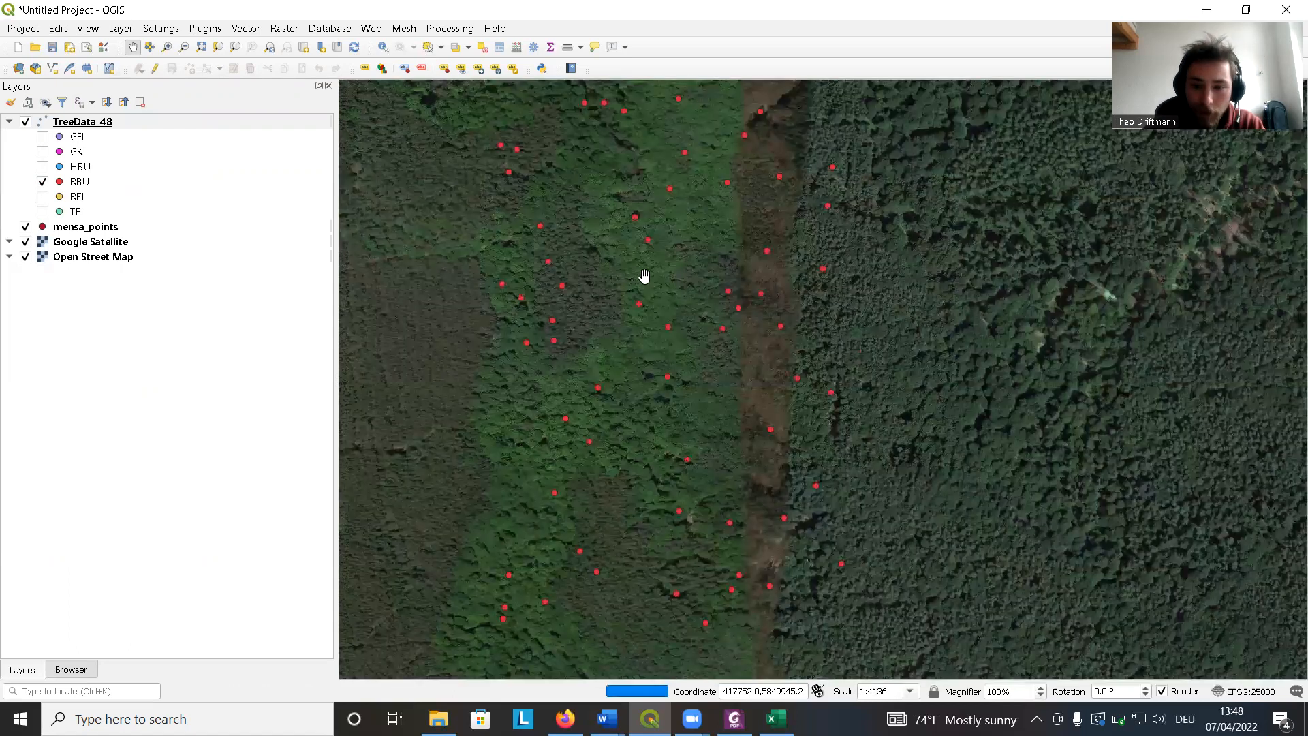
drag(695, 278, 721, 287)
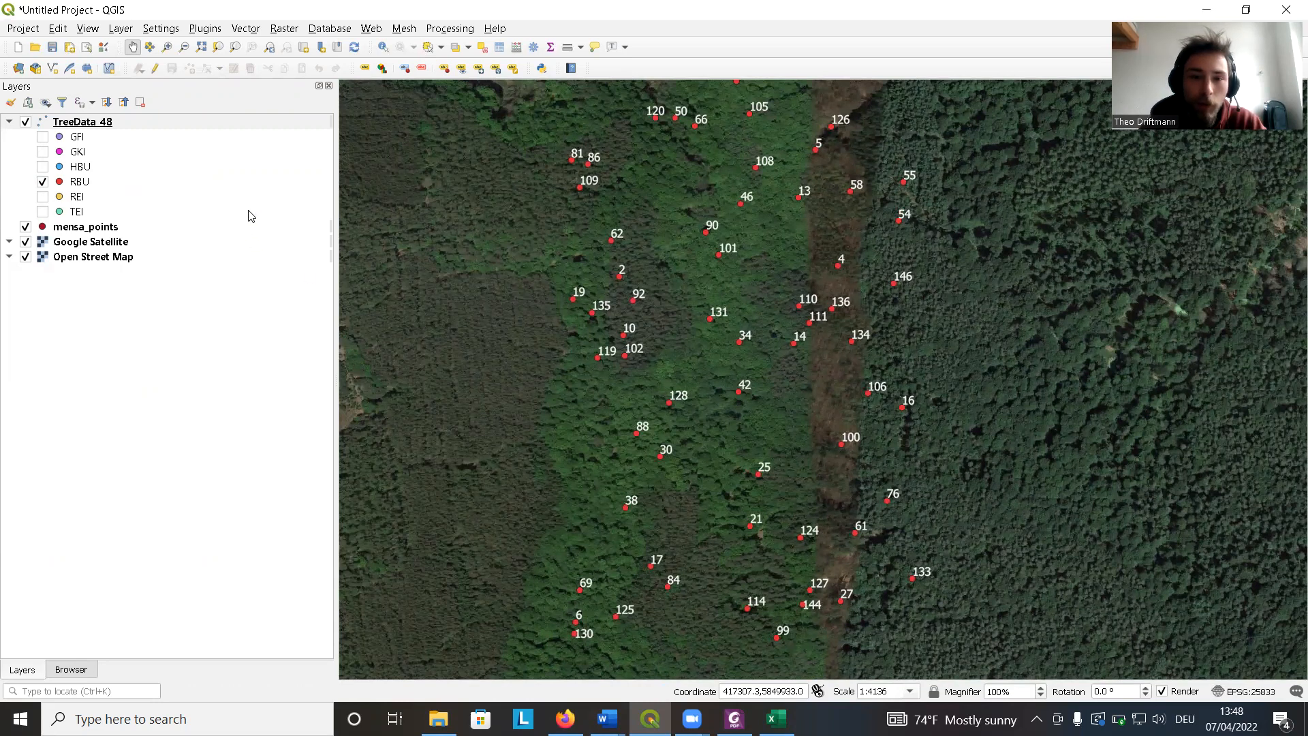
click(384, 49)
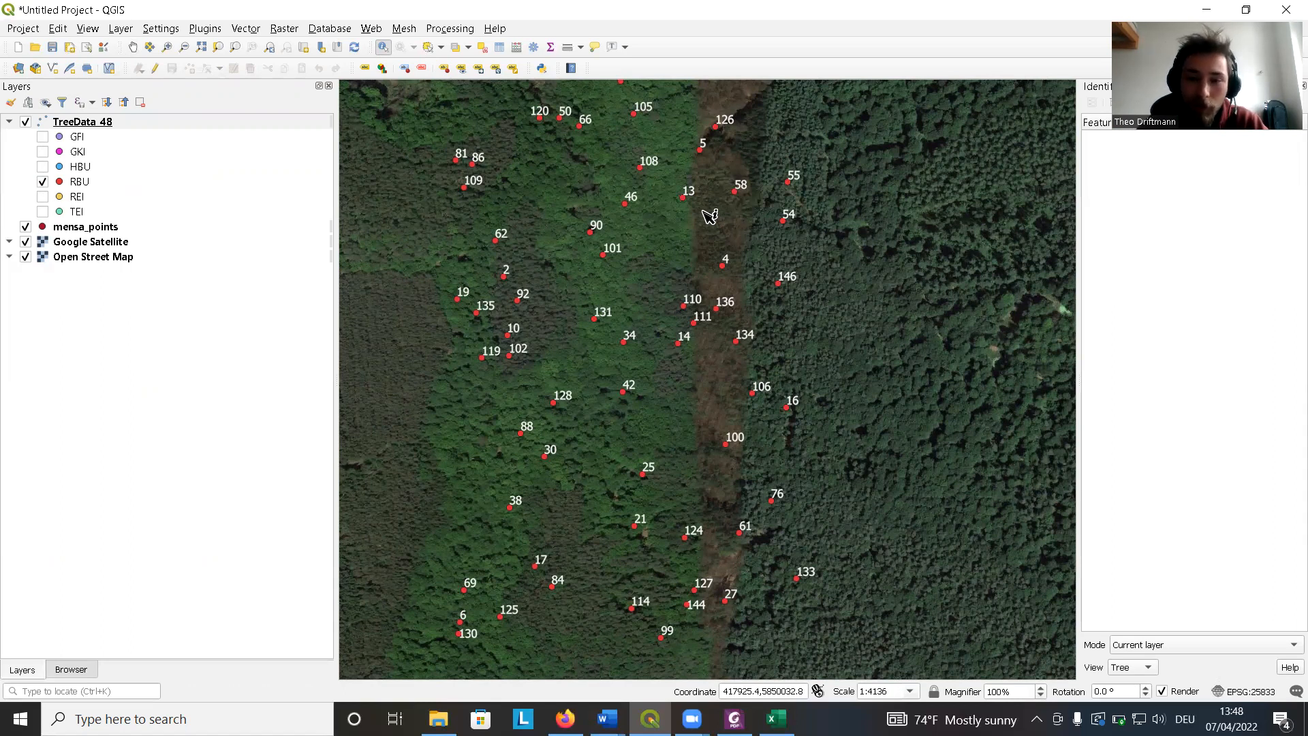
click(738, 196)
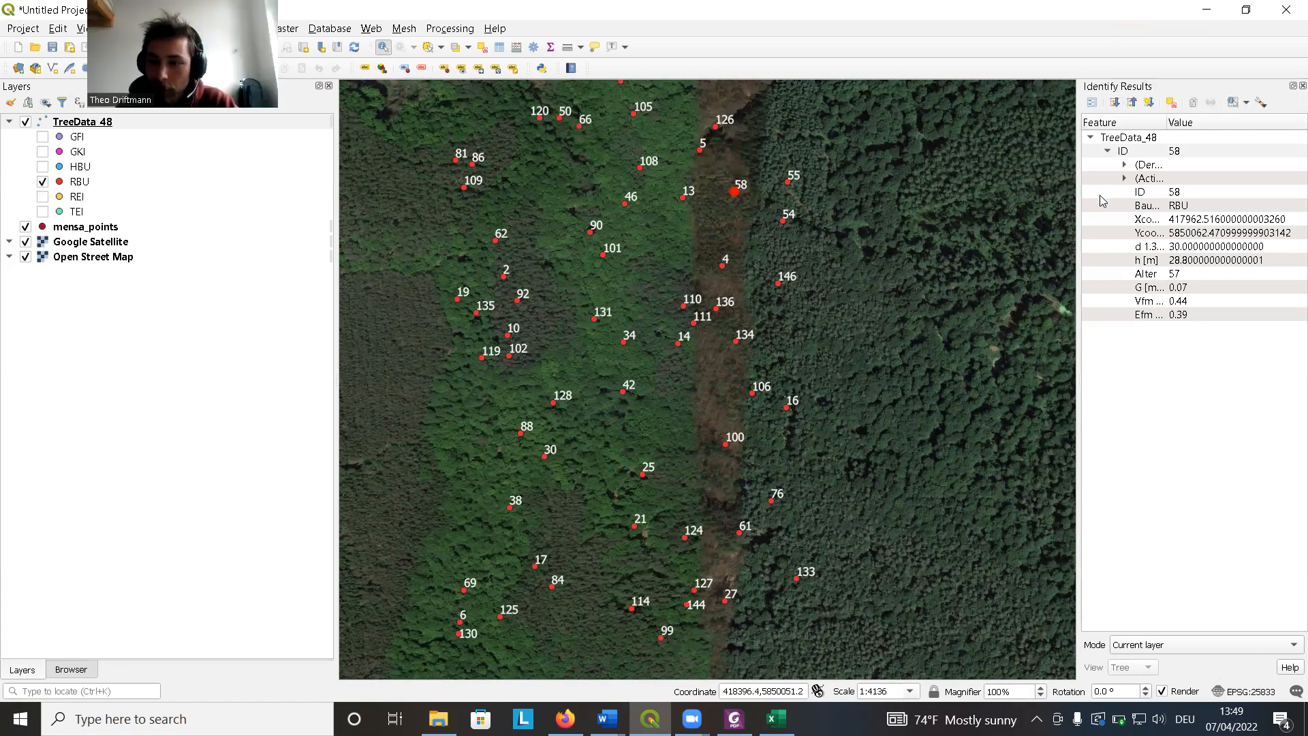
click(1124, 179)
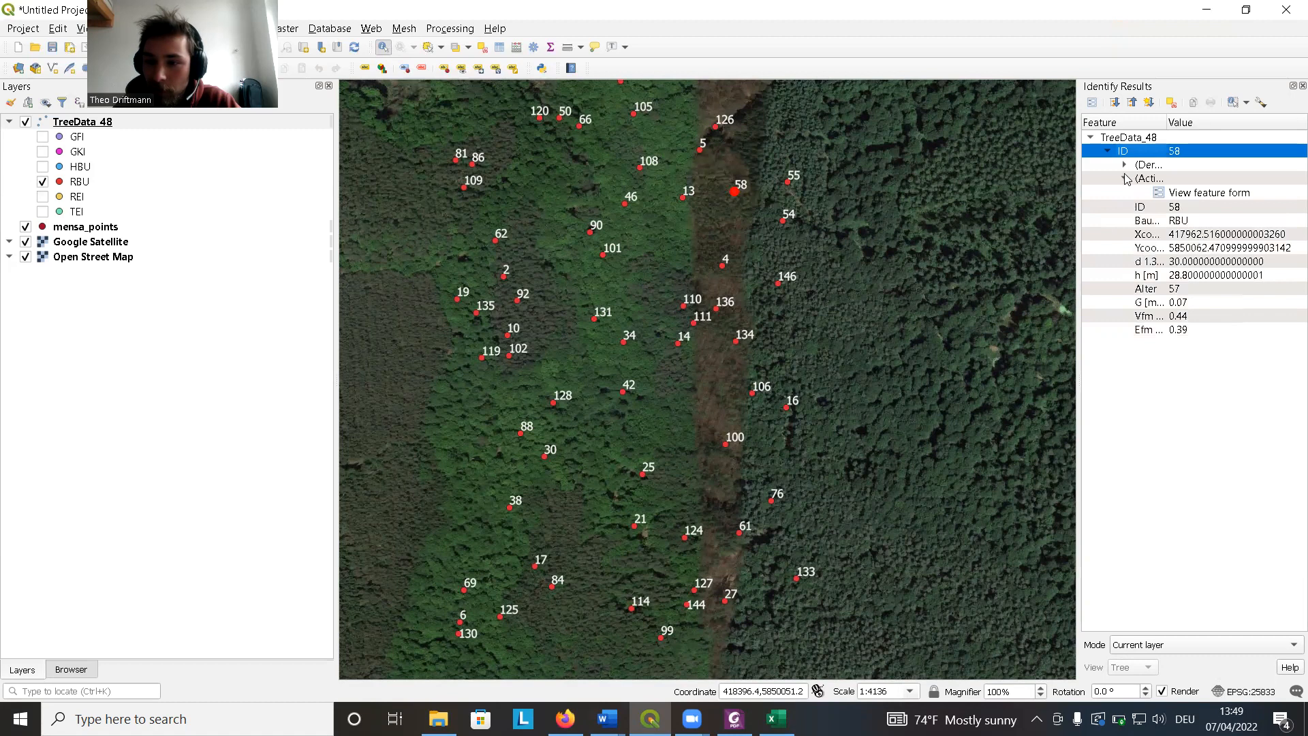
click(1124, 165)
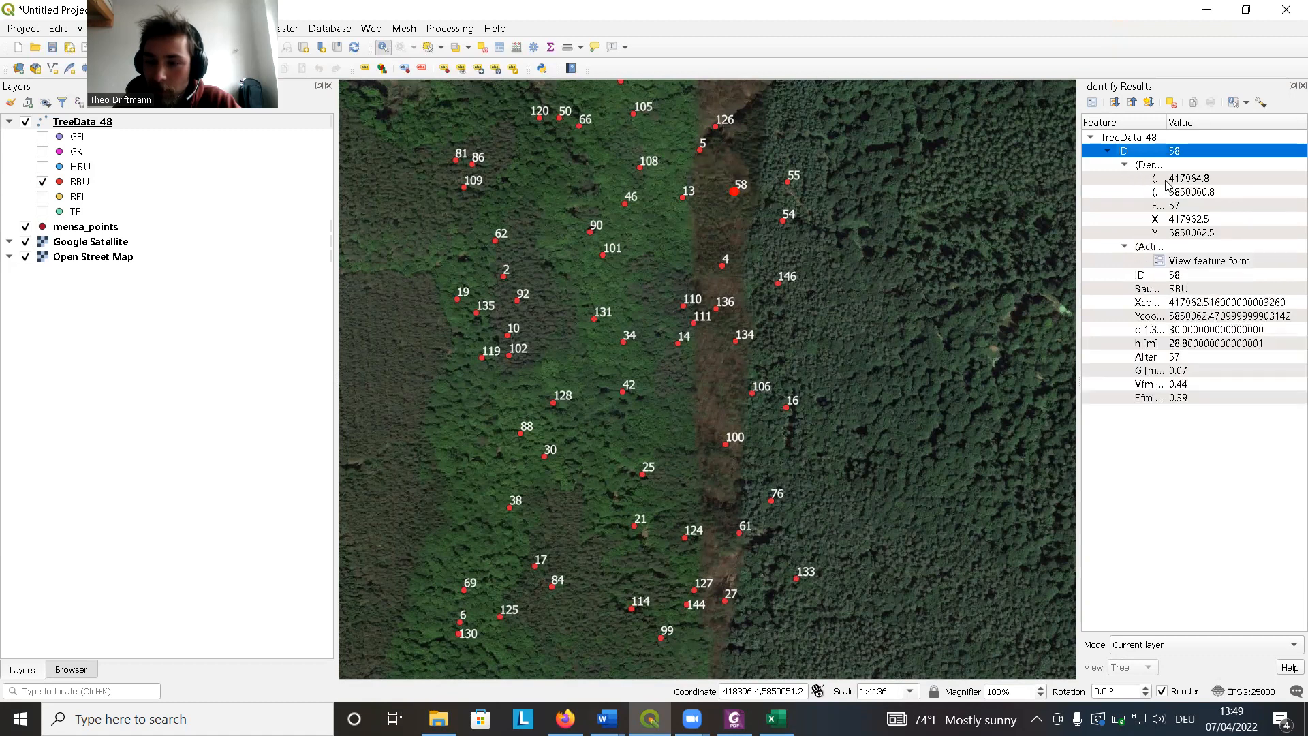
click(1125, 165)
click(1126, 179)
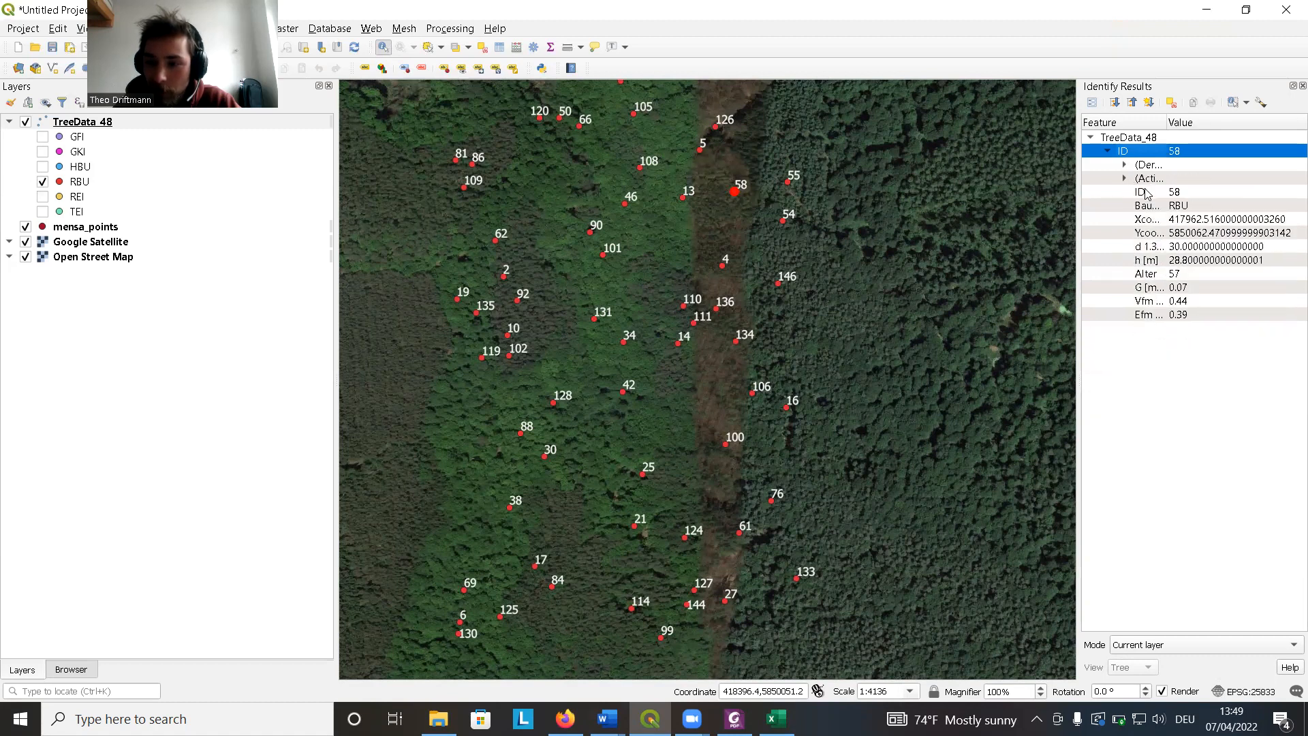
drag(1079, 197, 871, 207)
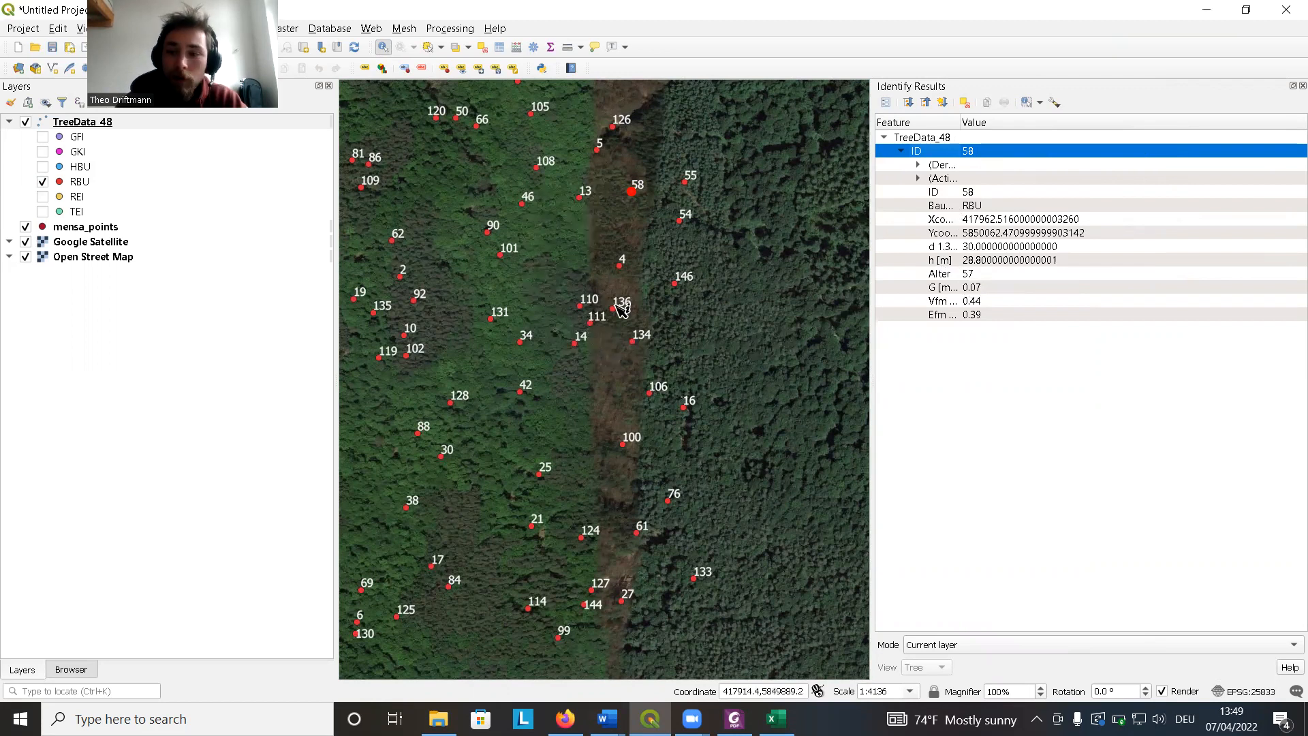
click(1303, 85)
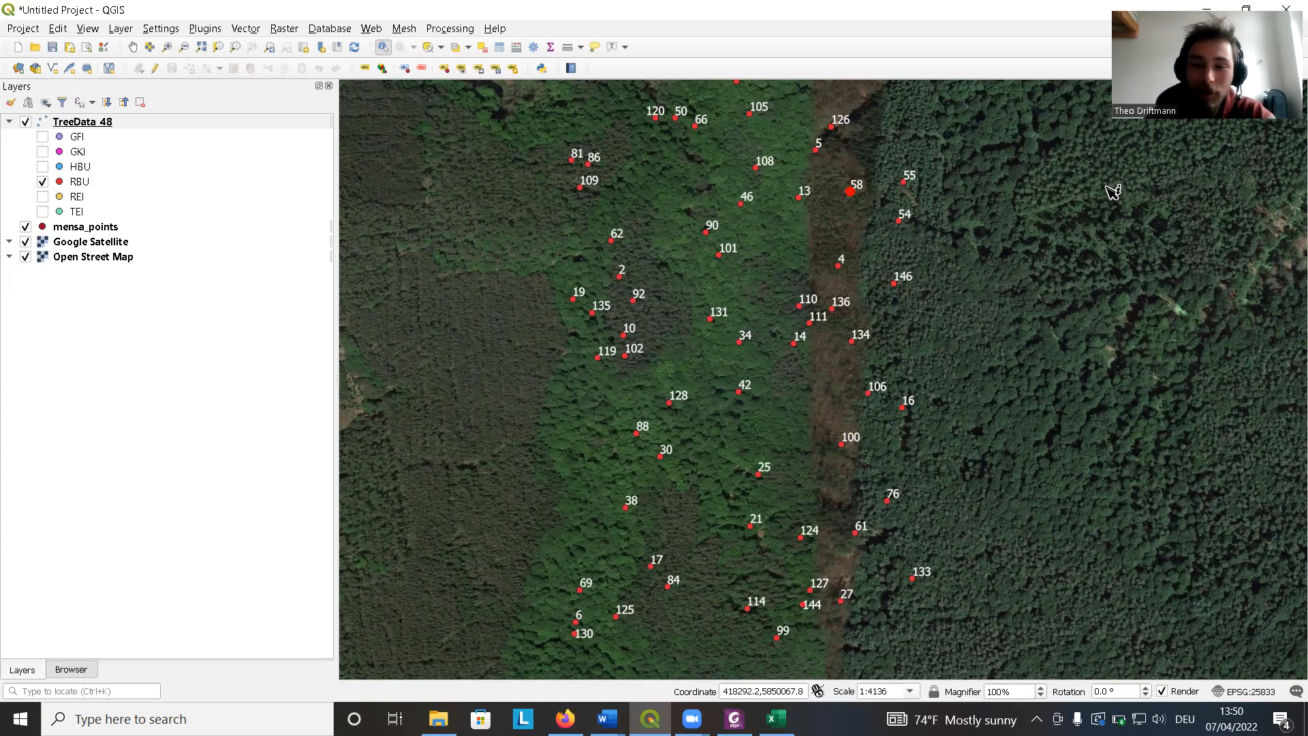
Create a new shapefile layer and save its file as PlotBorder in the NEU folder.
scroll(791, 377, down, 1)
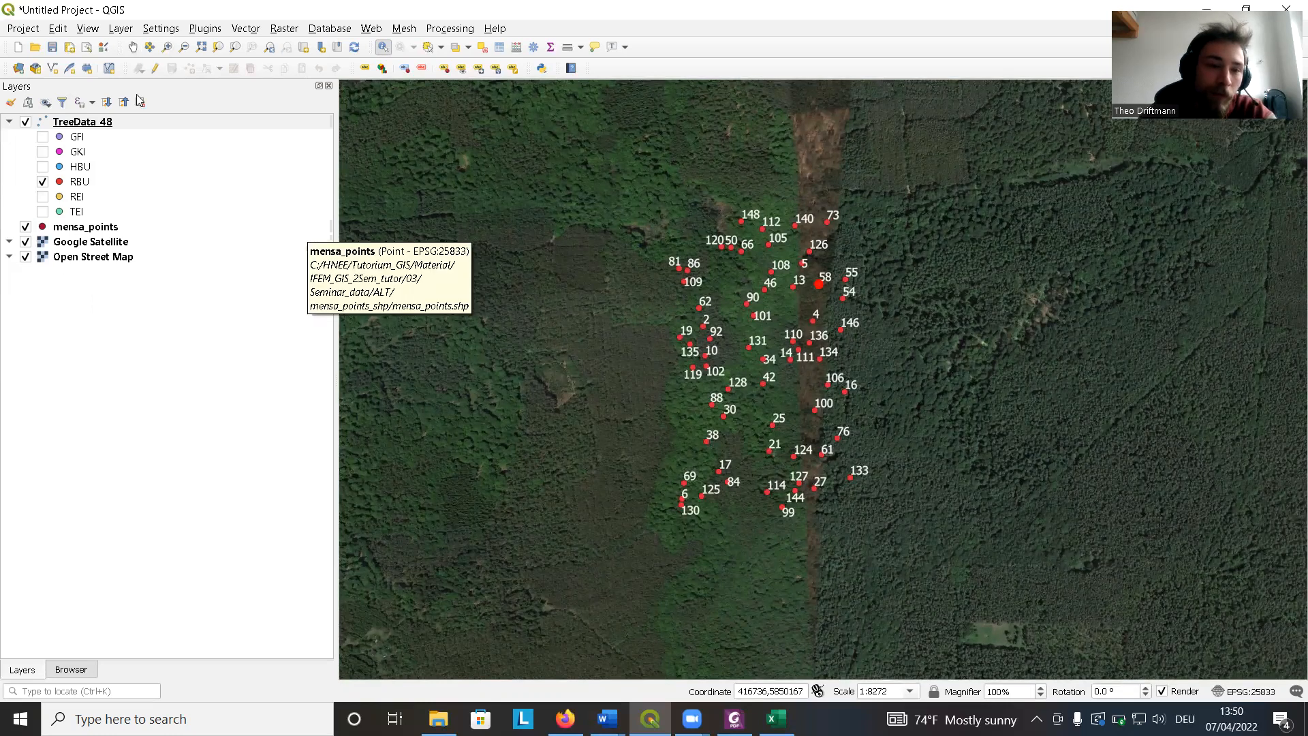
click(120, 30)
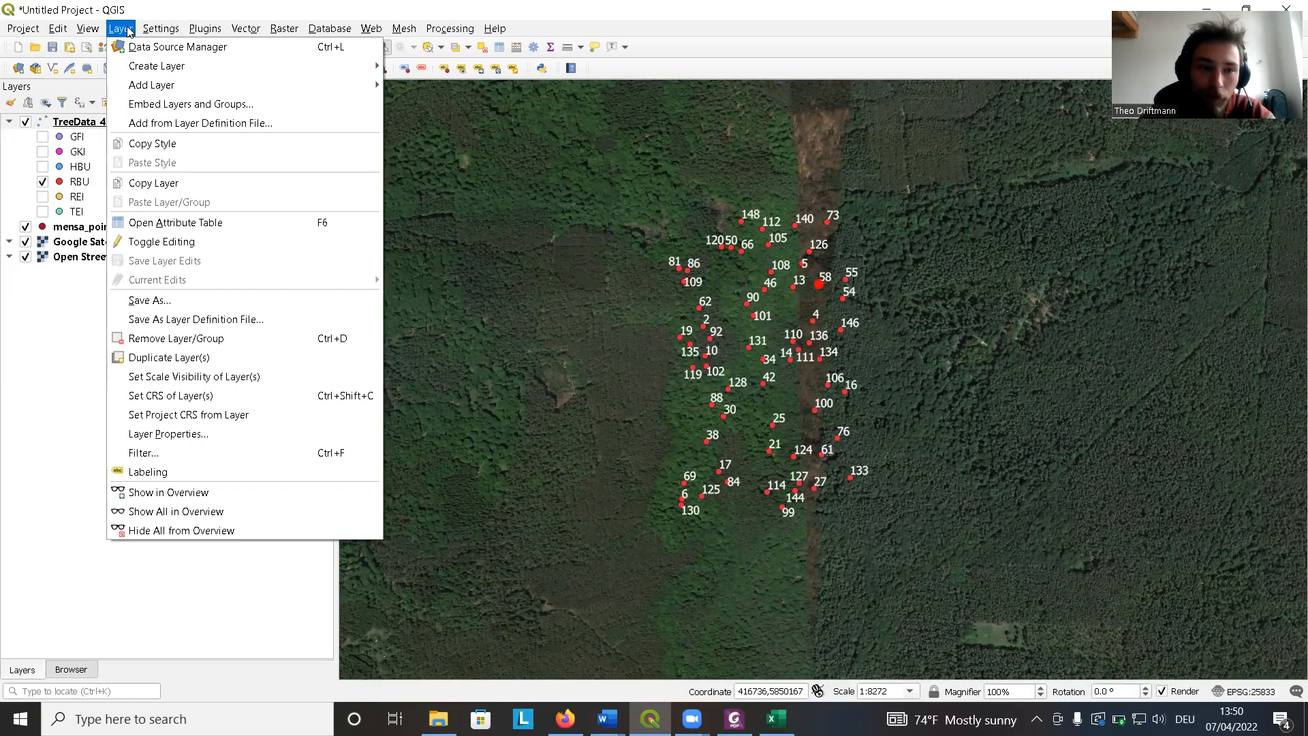
mouse_move(174, 66)
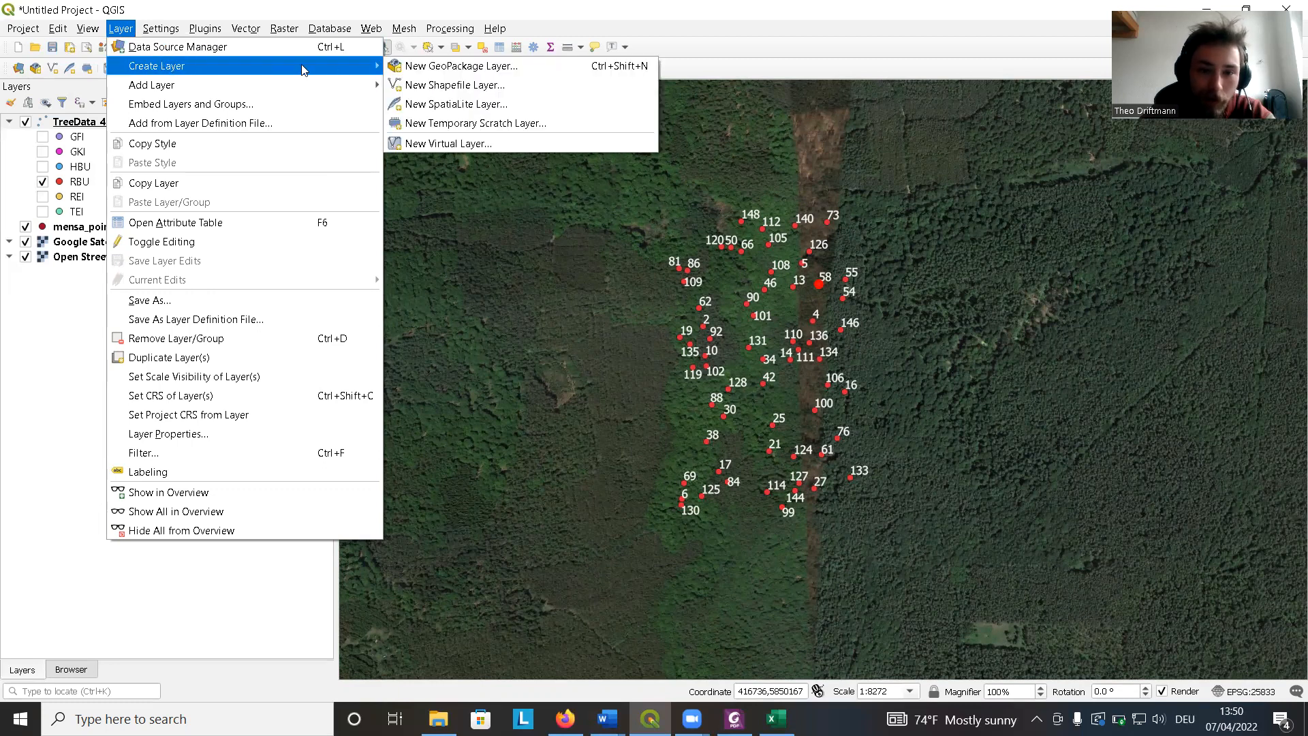
click(501, 89)
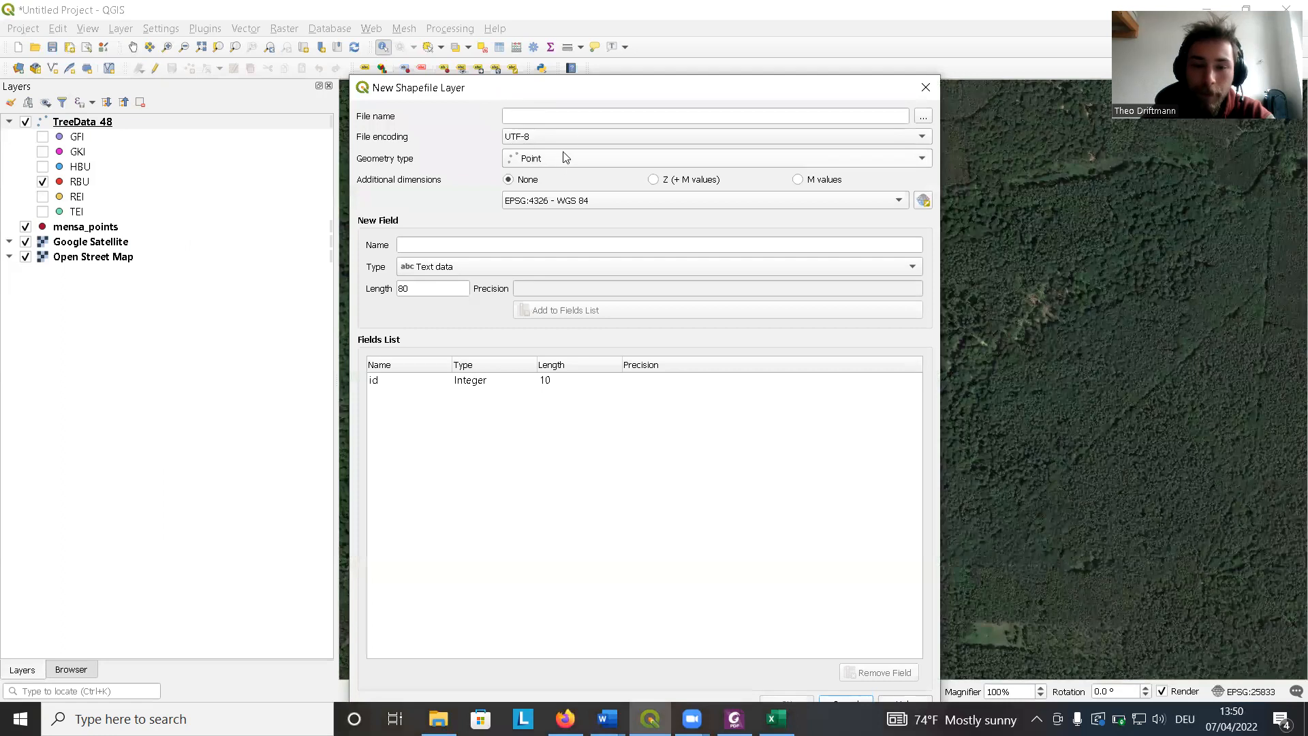
drag(545, 101, 550, 115)
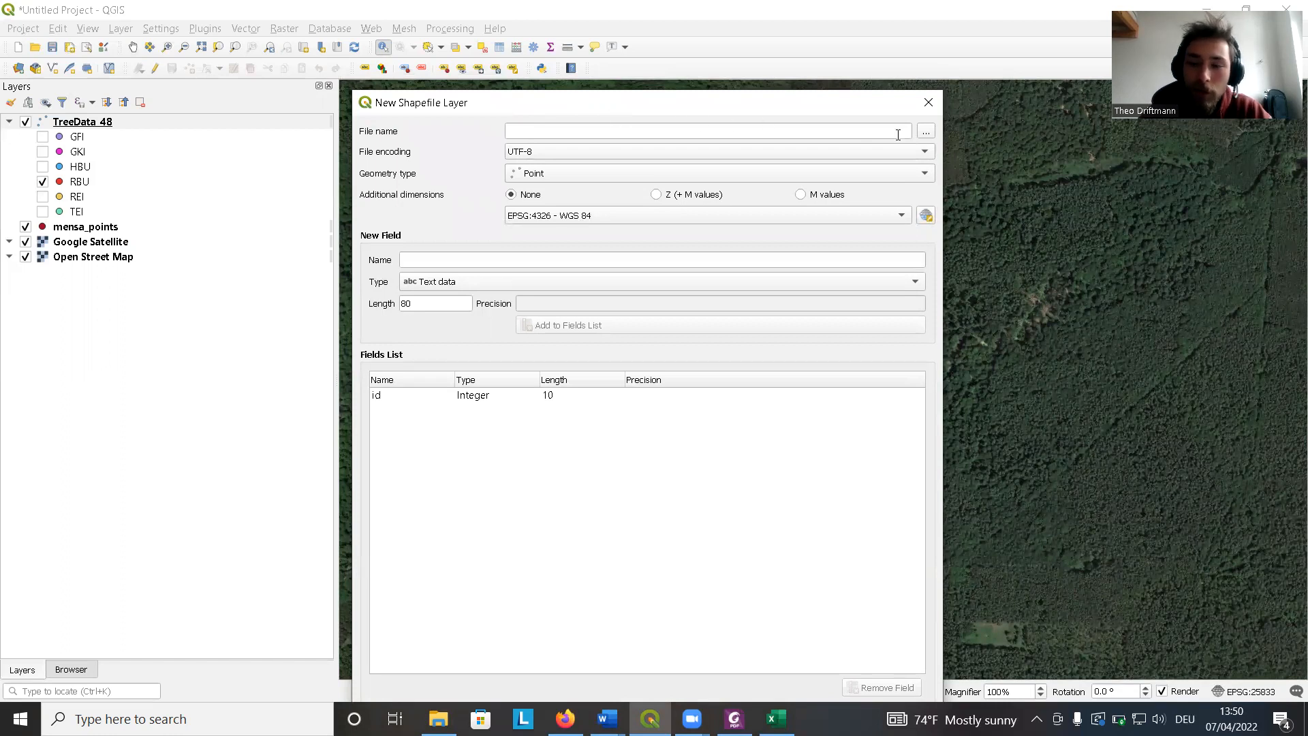
click(926, 131)
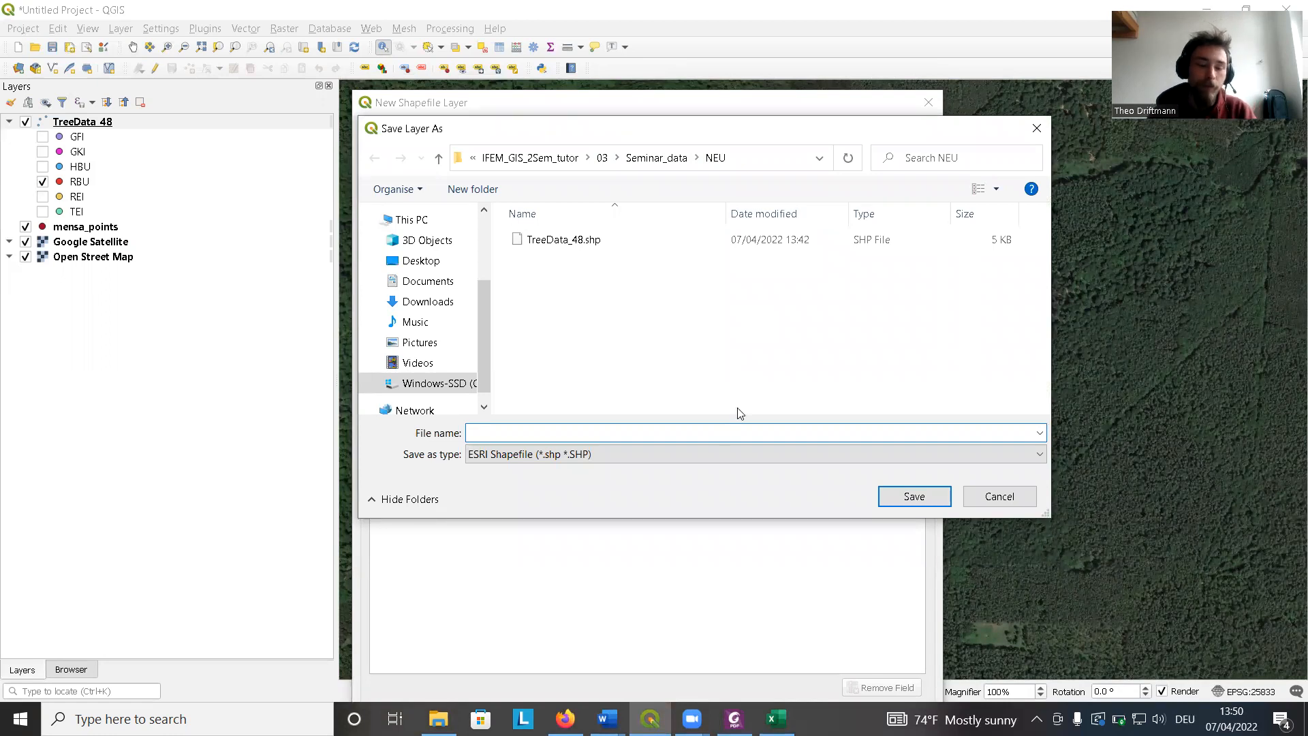
text(Plo)
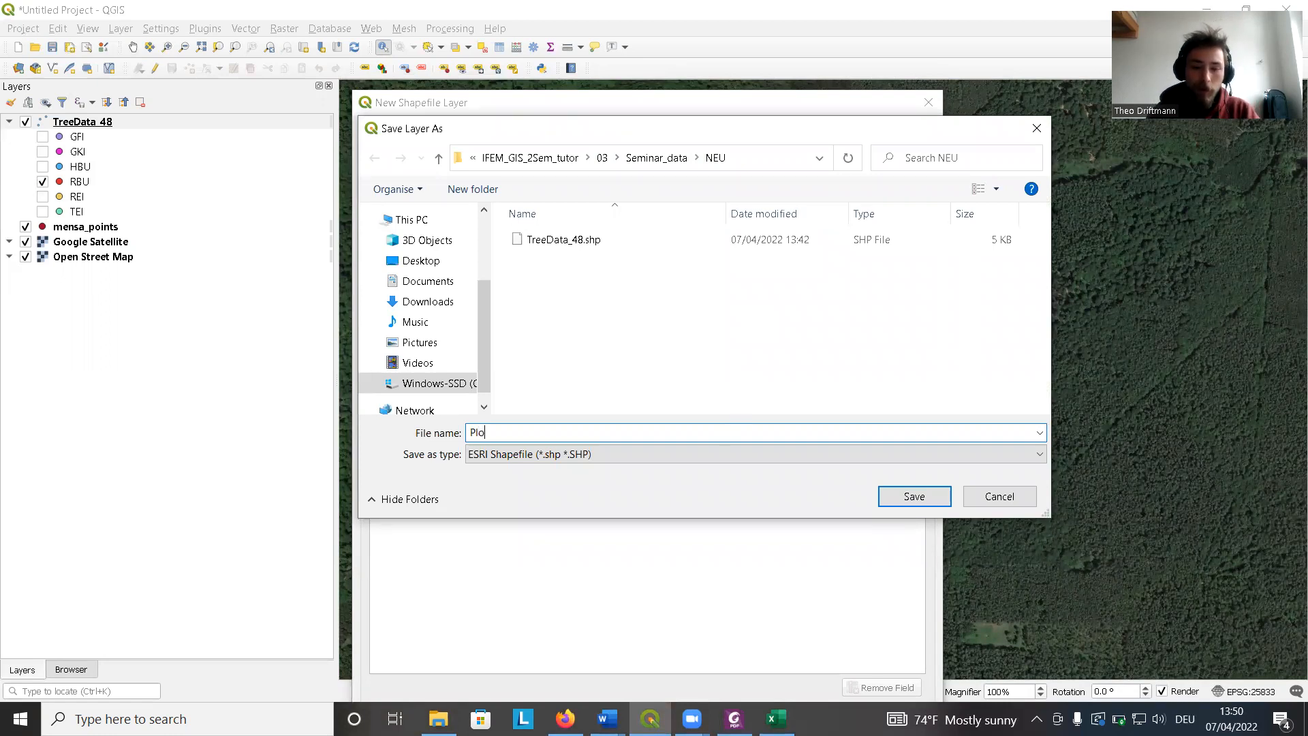
text(tBorder)
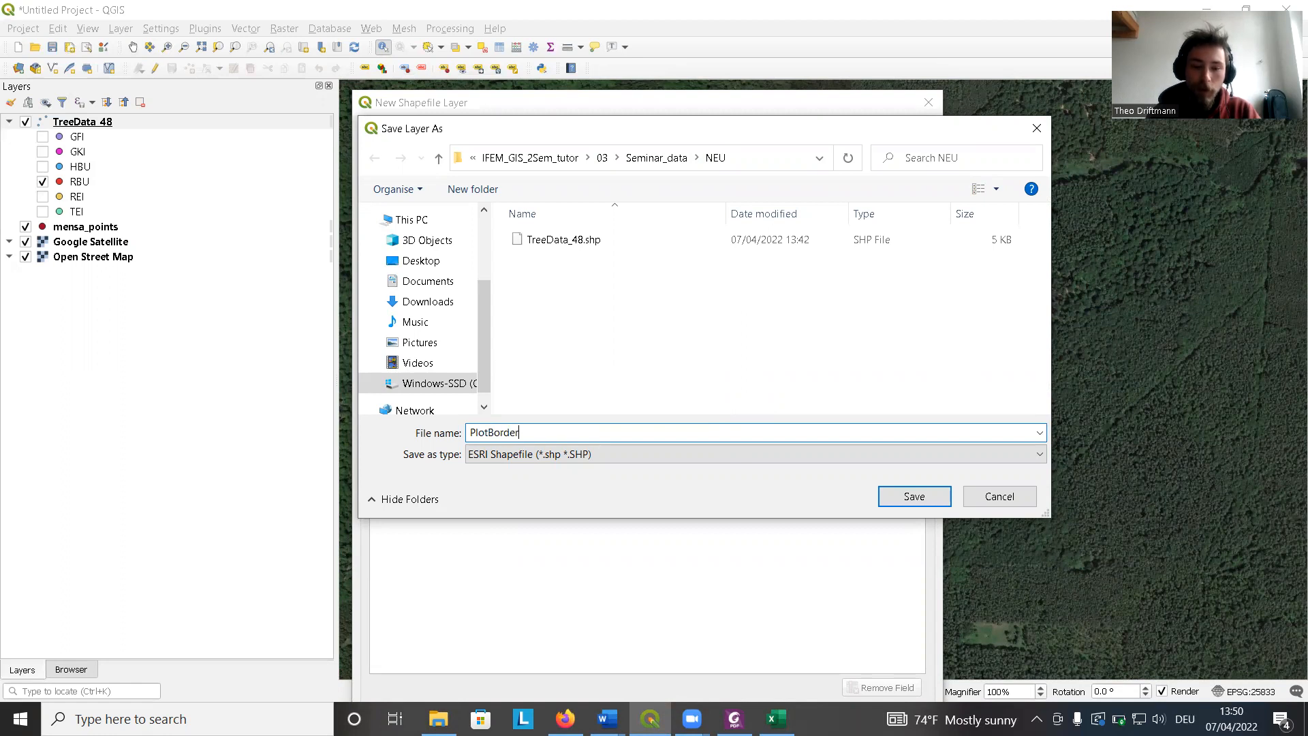
key(Return)
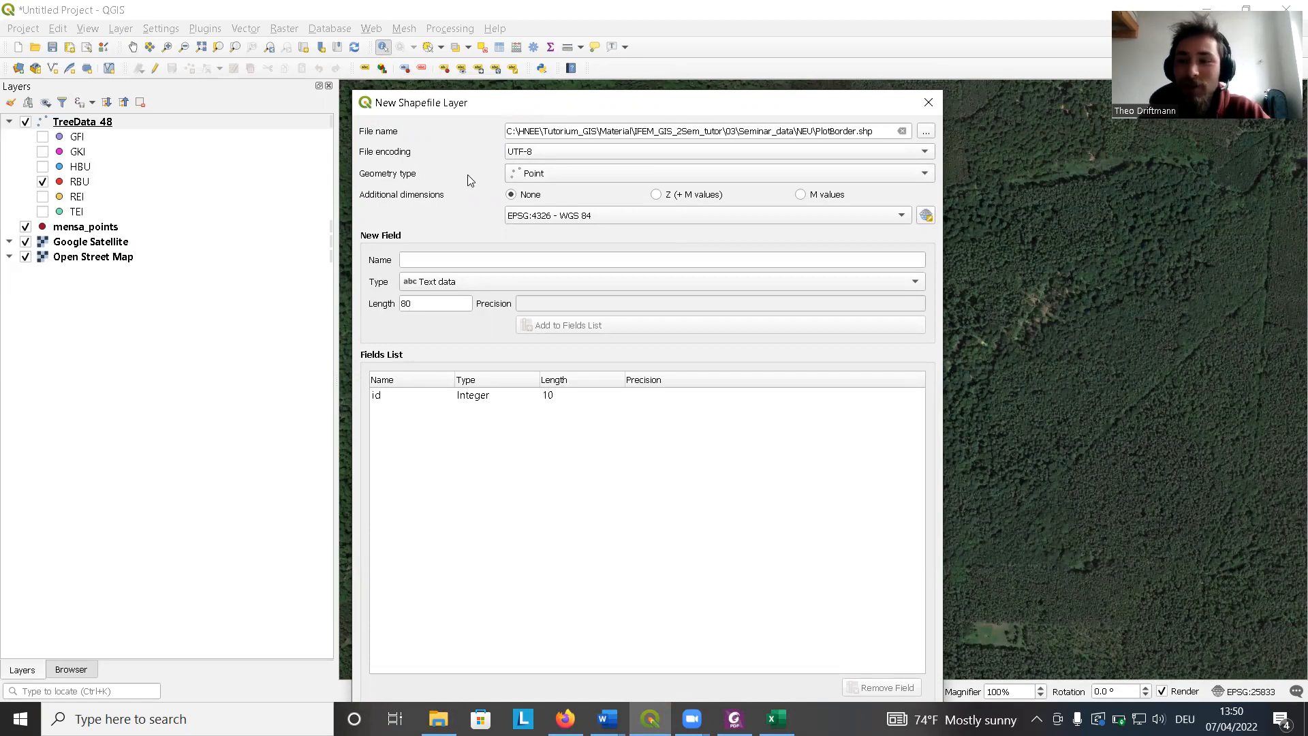
Set the new layer's geometry type to Polygon and its CRS to the project CRS EPSG:25833.
click(549, 174)
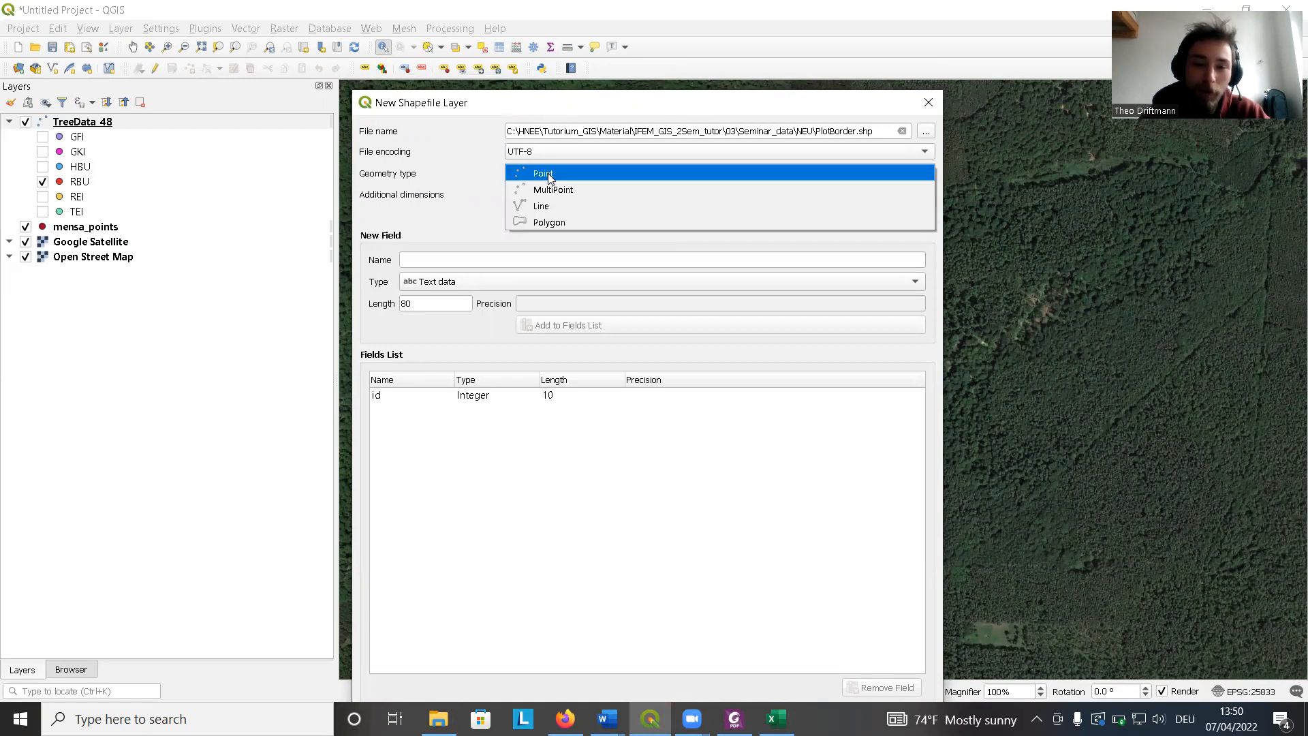
click(561, 224)
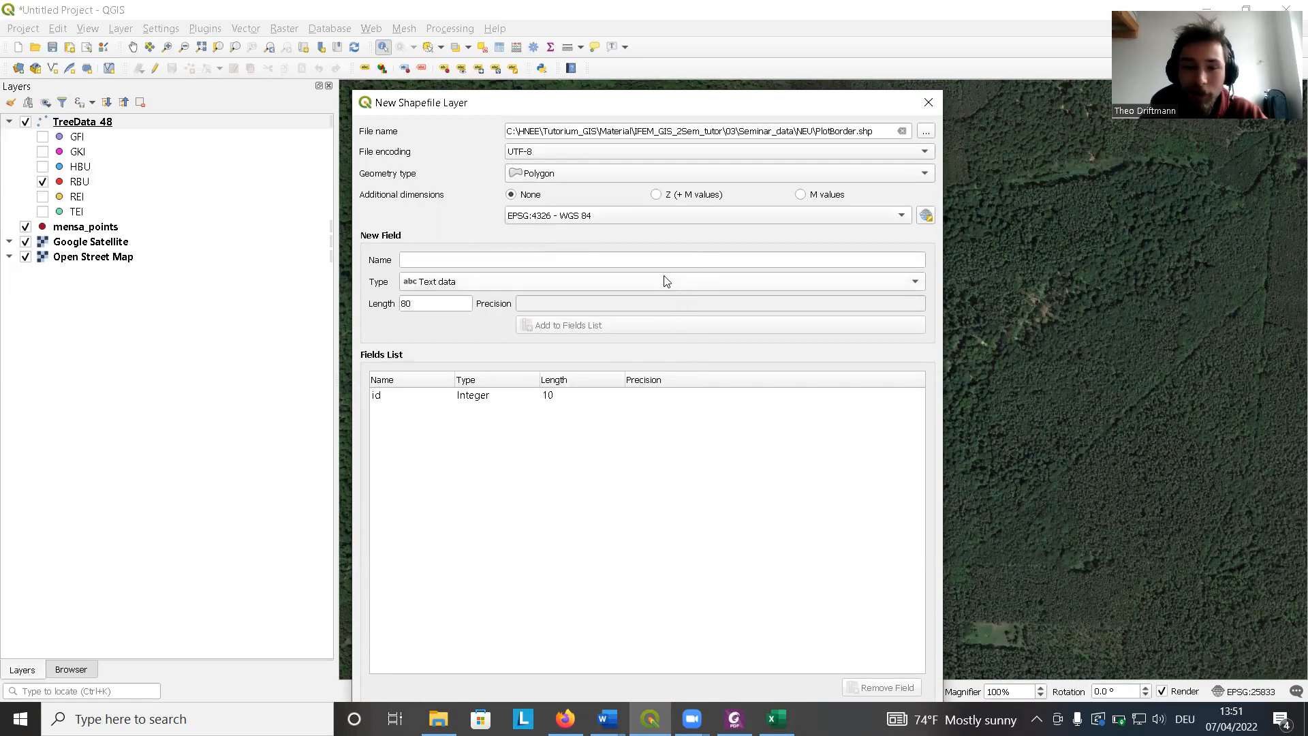
click(616, 218)
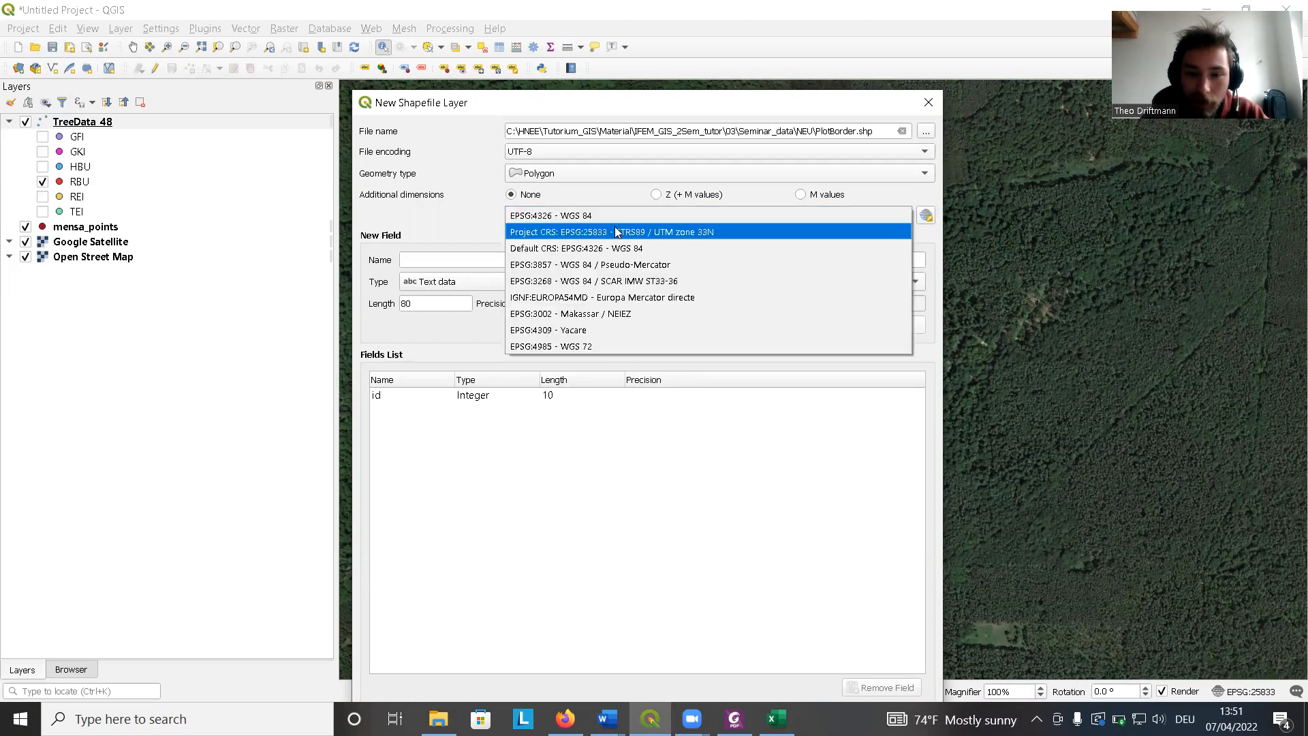
click(616, 232)
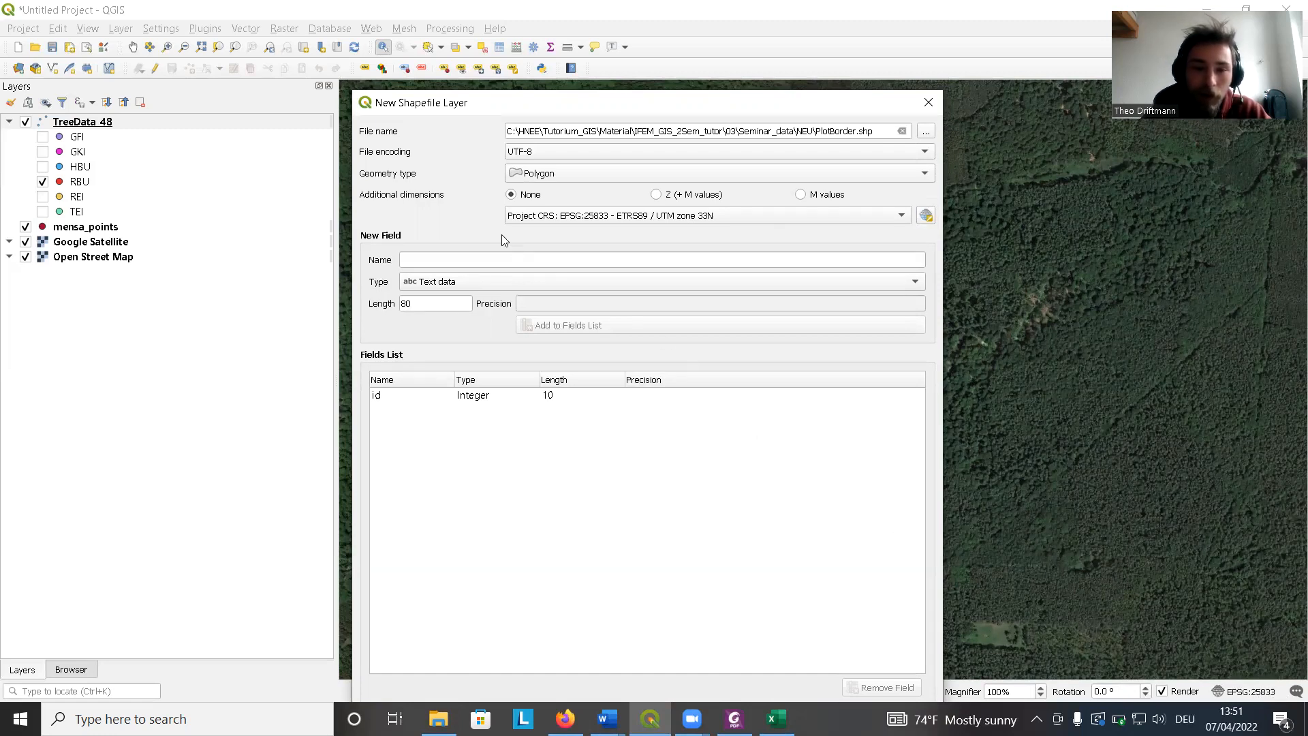
Add a decimal number field named Area with length 5 and precision 2, then create the layer.
drag(487, 101, 480, 54)
click(856, 383)
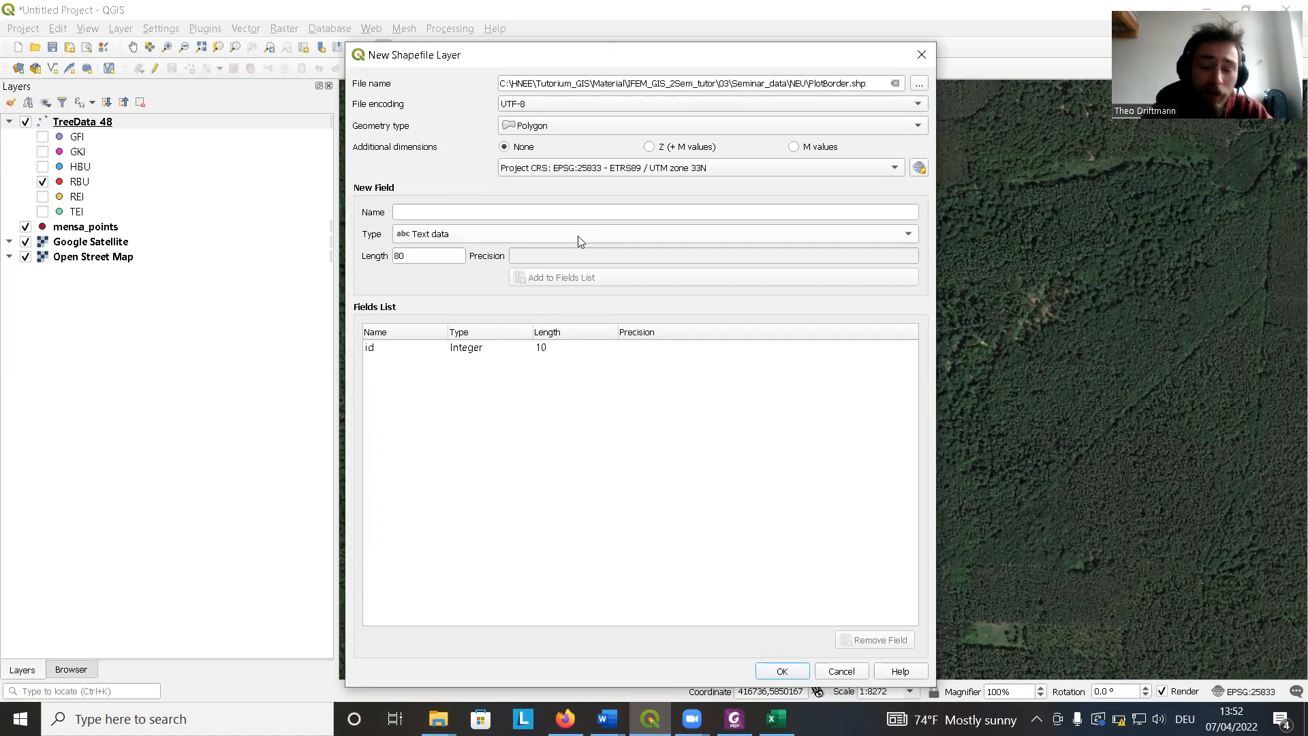
click(522, 212)
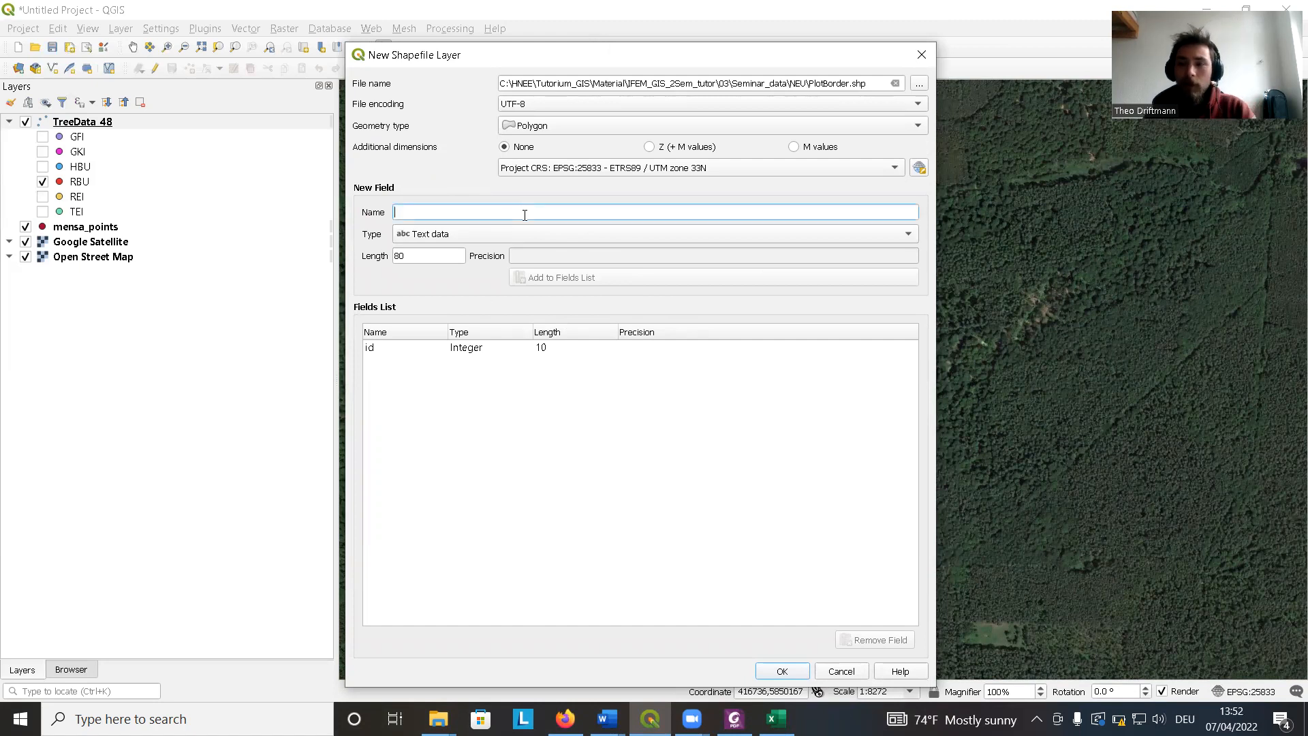
text(Area)
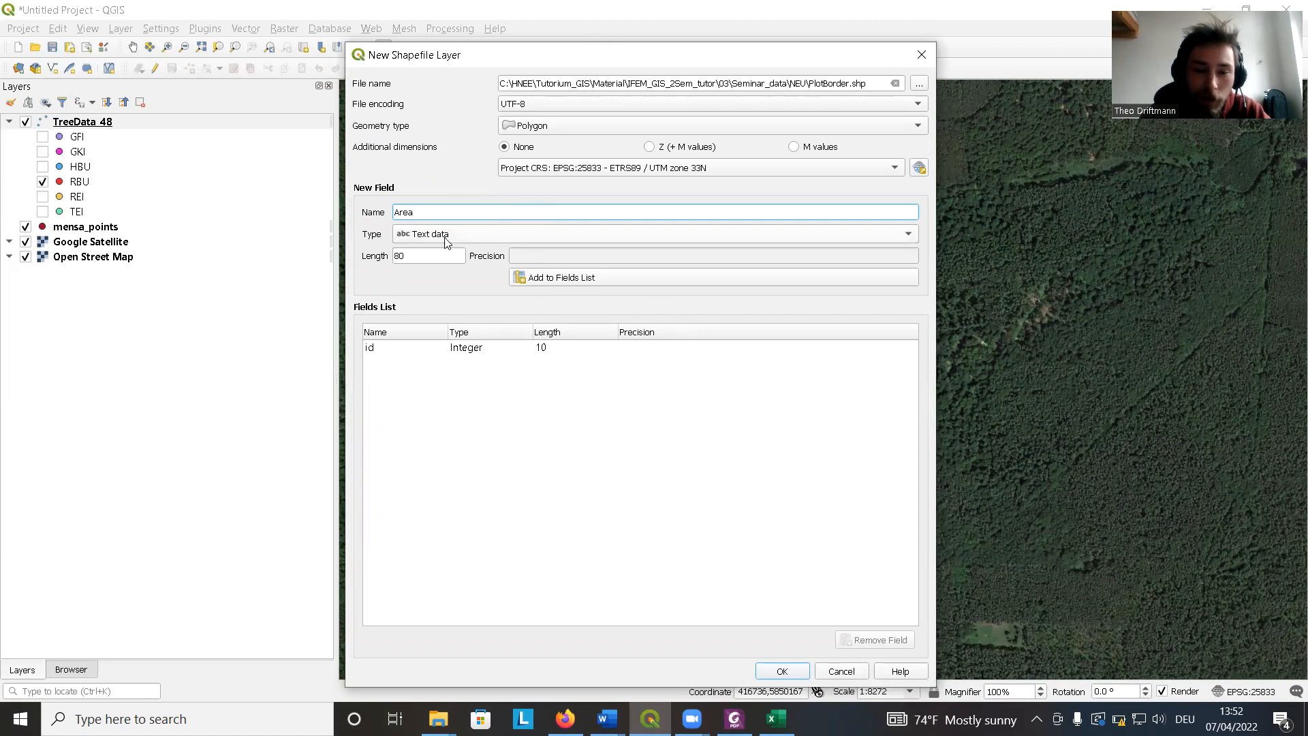
click(482, 237)
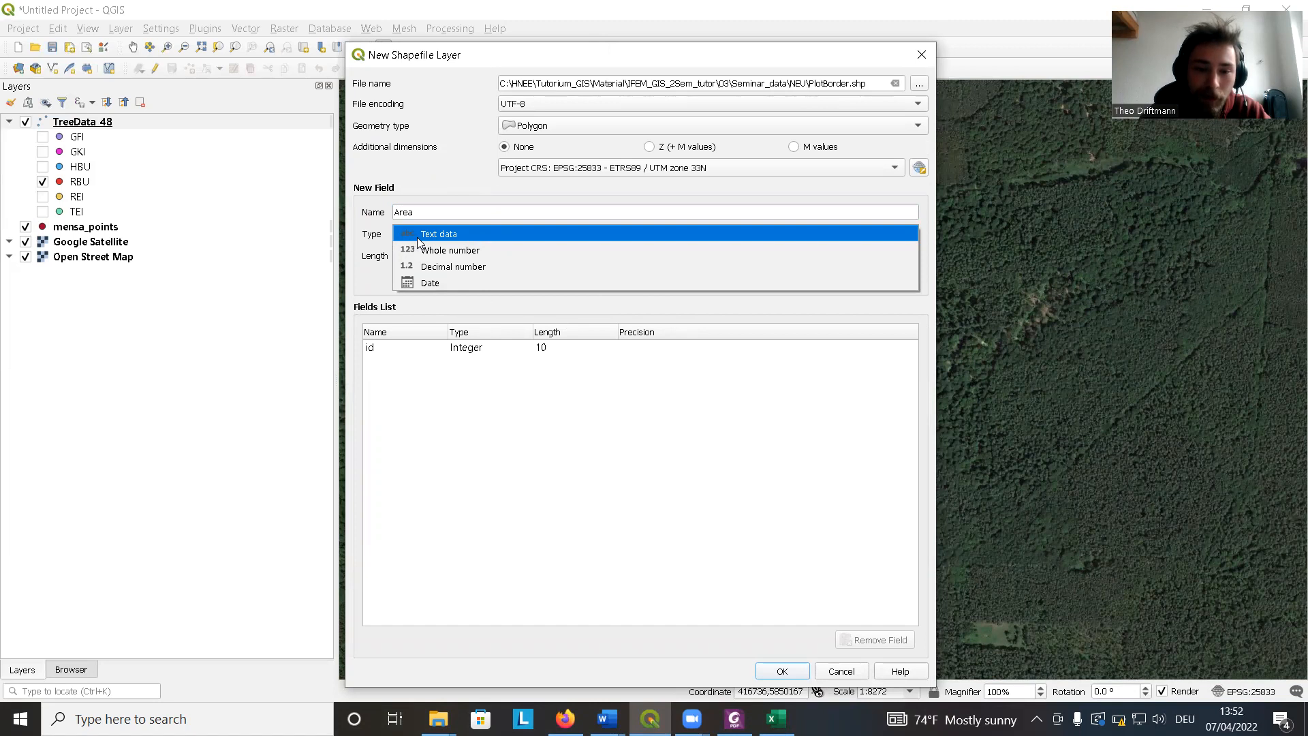
click(499, 267)
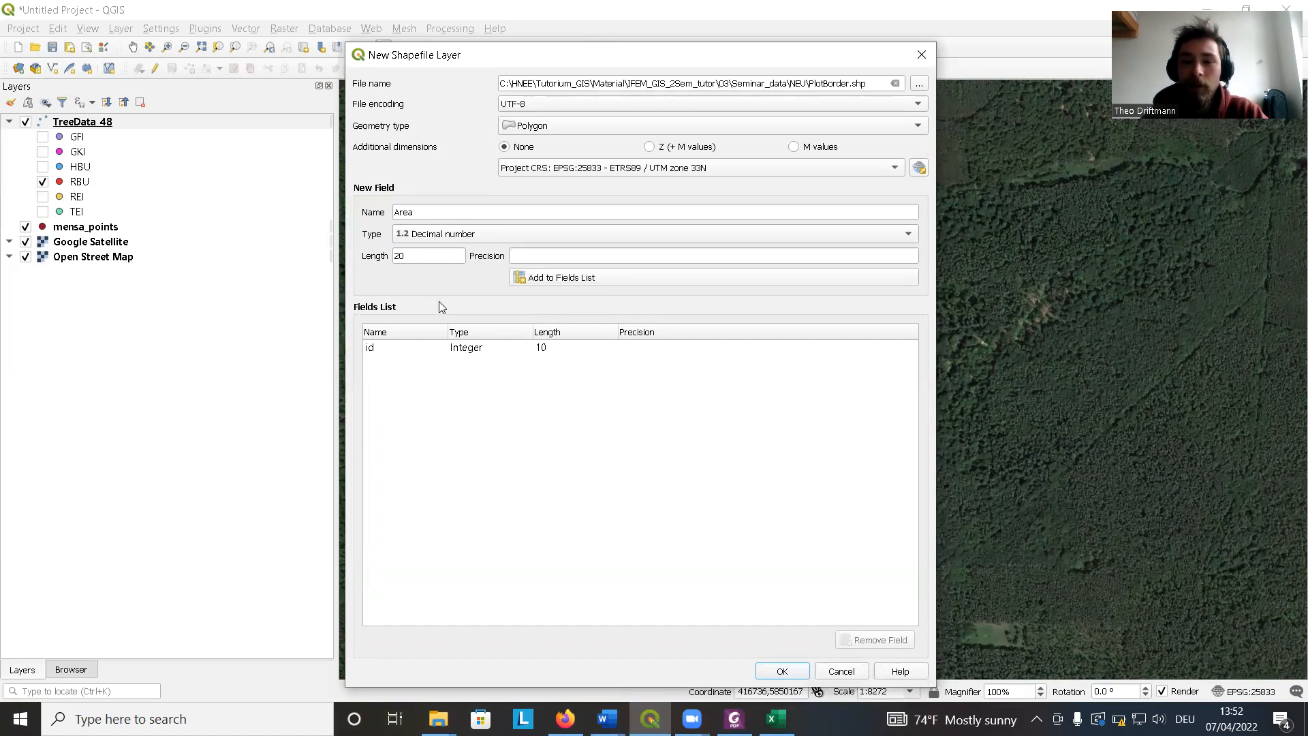
double_click(394, 257)
text(5)
click(581, 253)
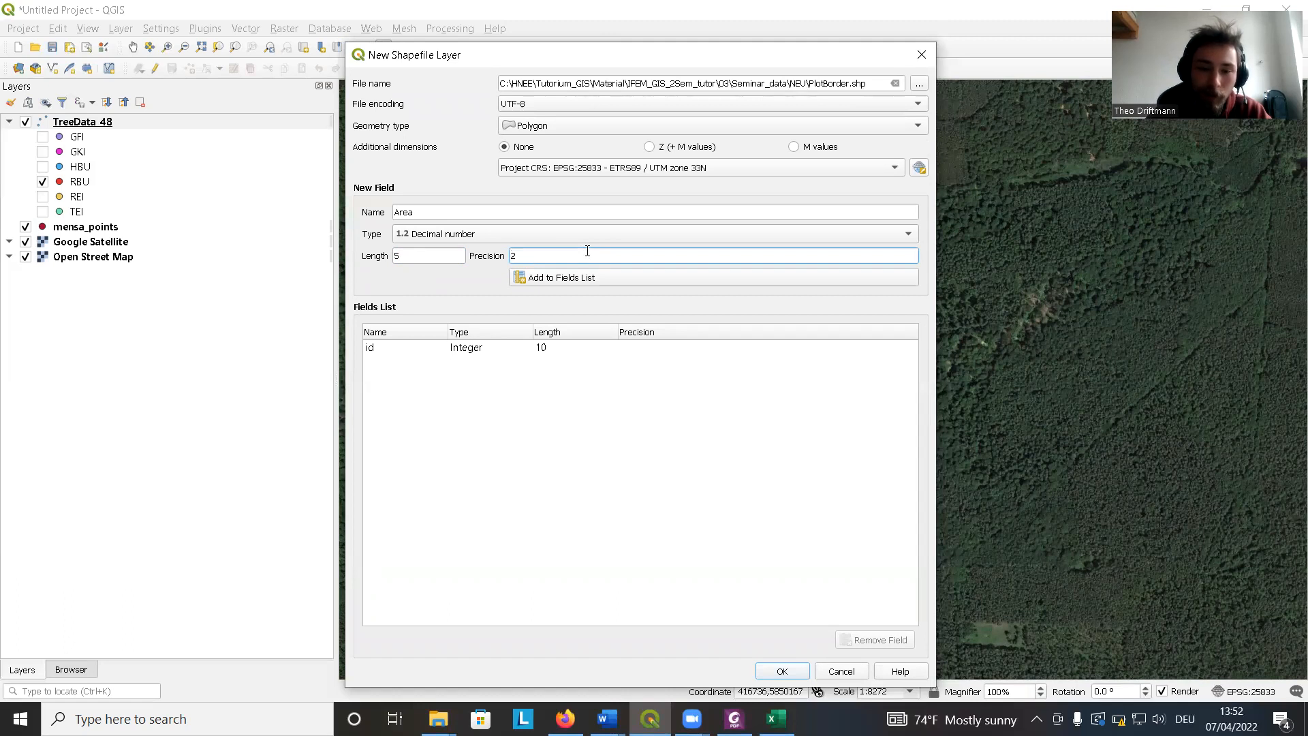
click(572, 277)
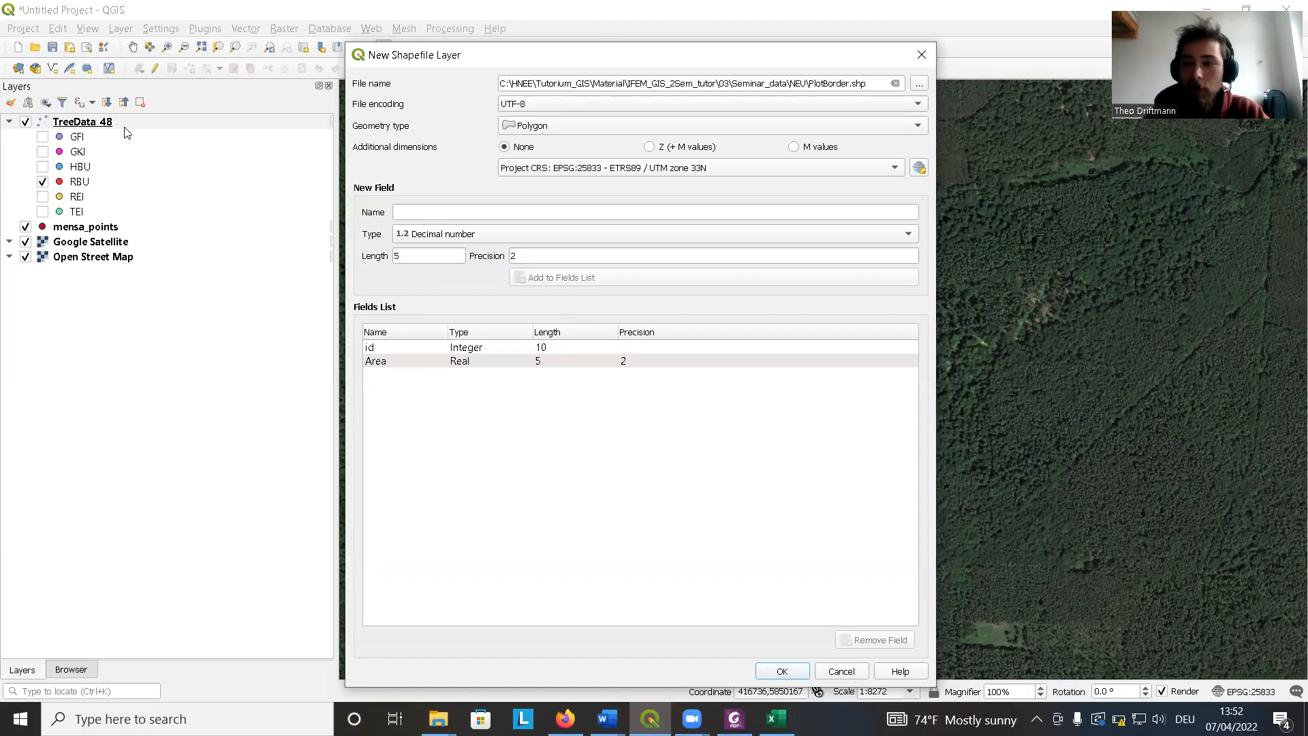
click(782, 671)
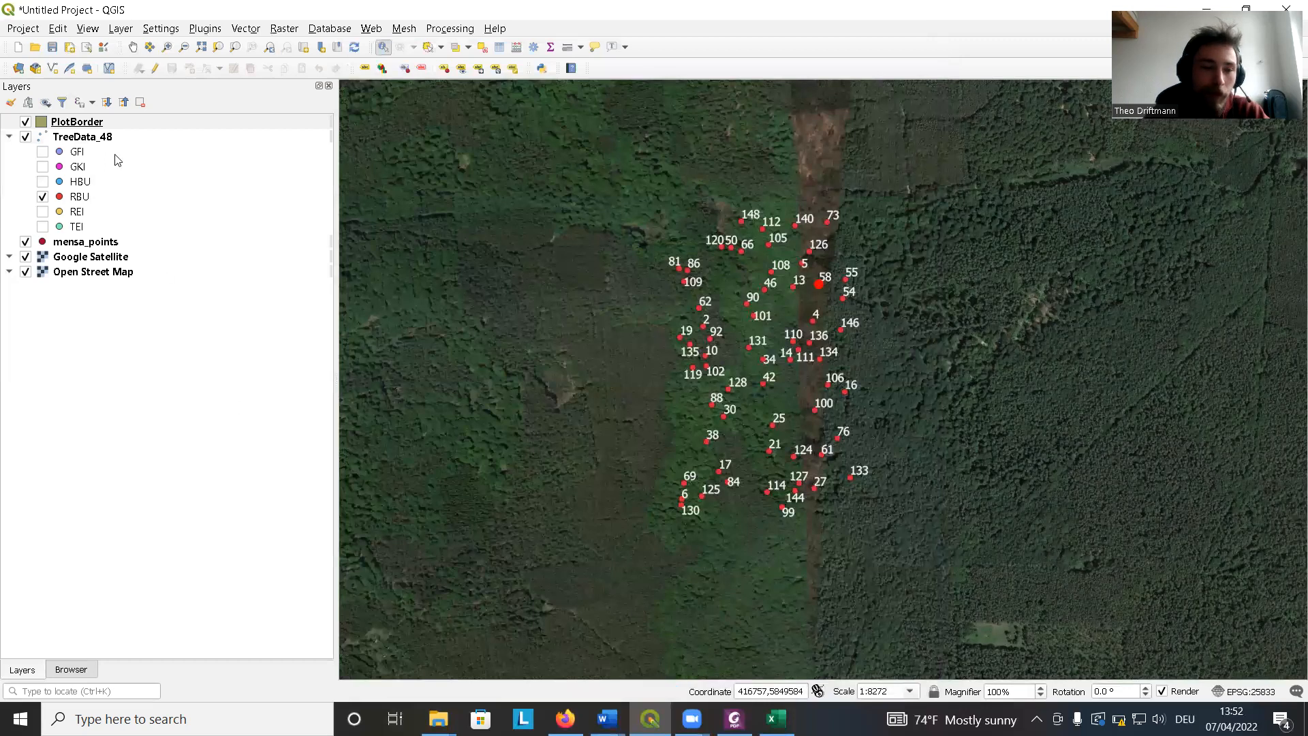
Start editing the PlotBorder layer and digitize a polygon around all the tree points, vertex by vertex.
click(61, 126)
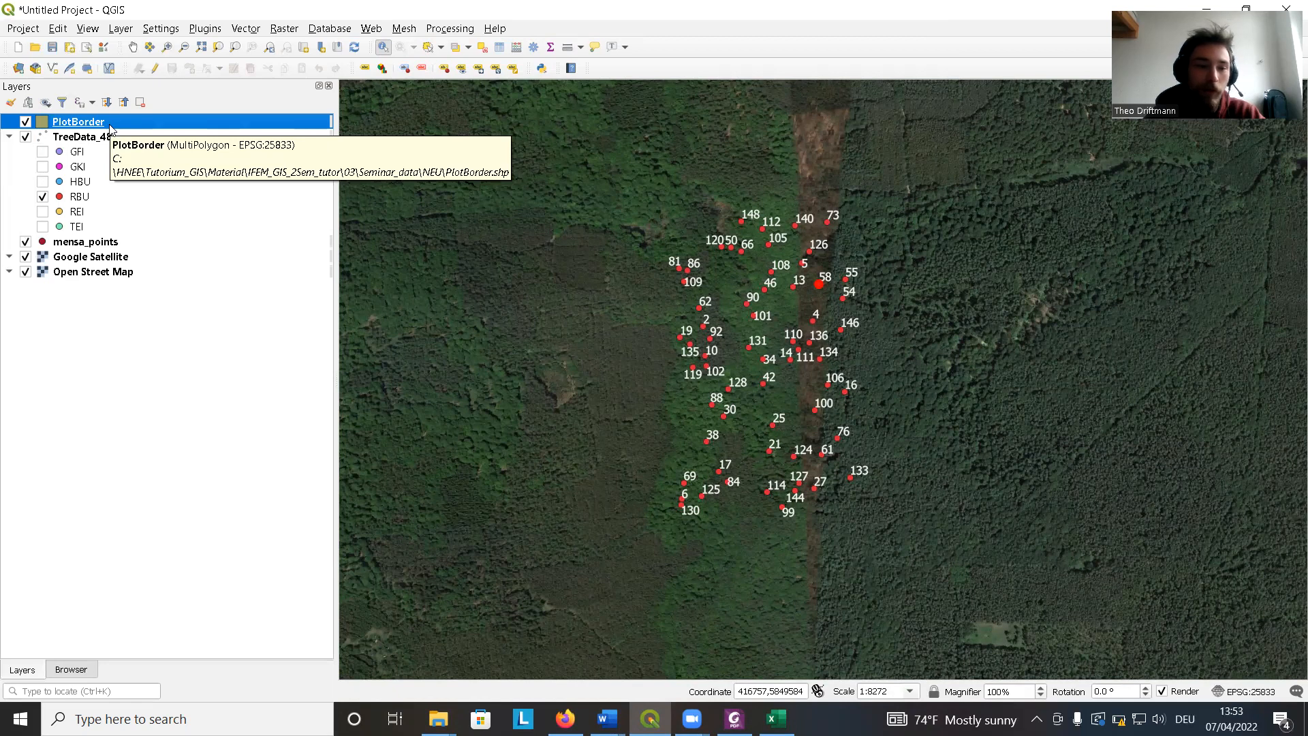
click(26, 123)
click(26, 123)
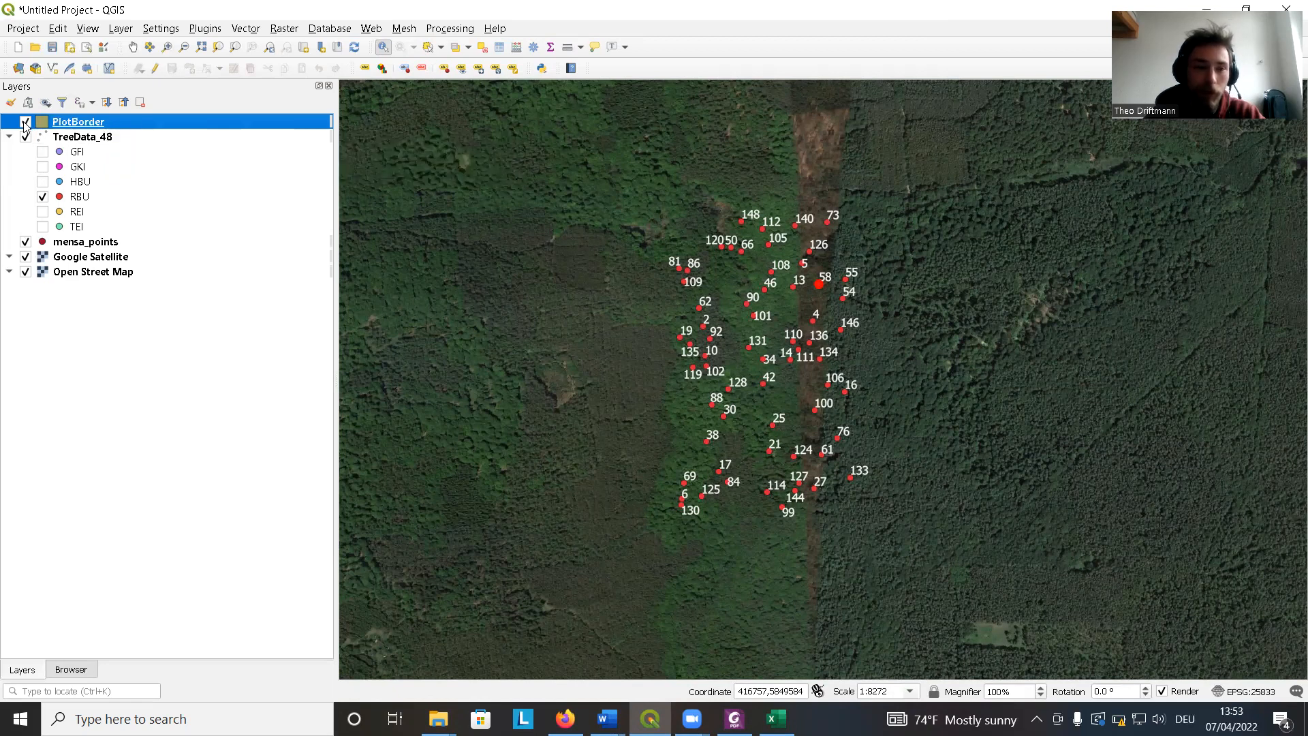
click(25, 123)
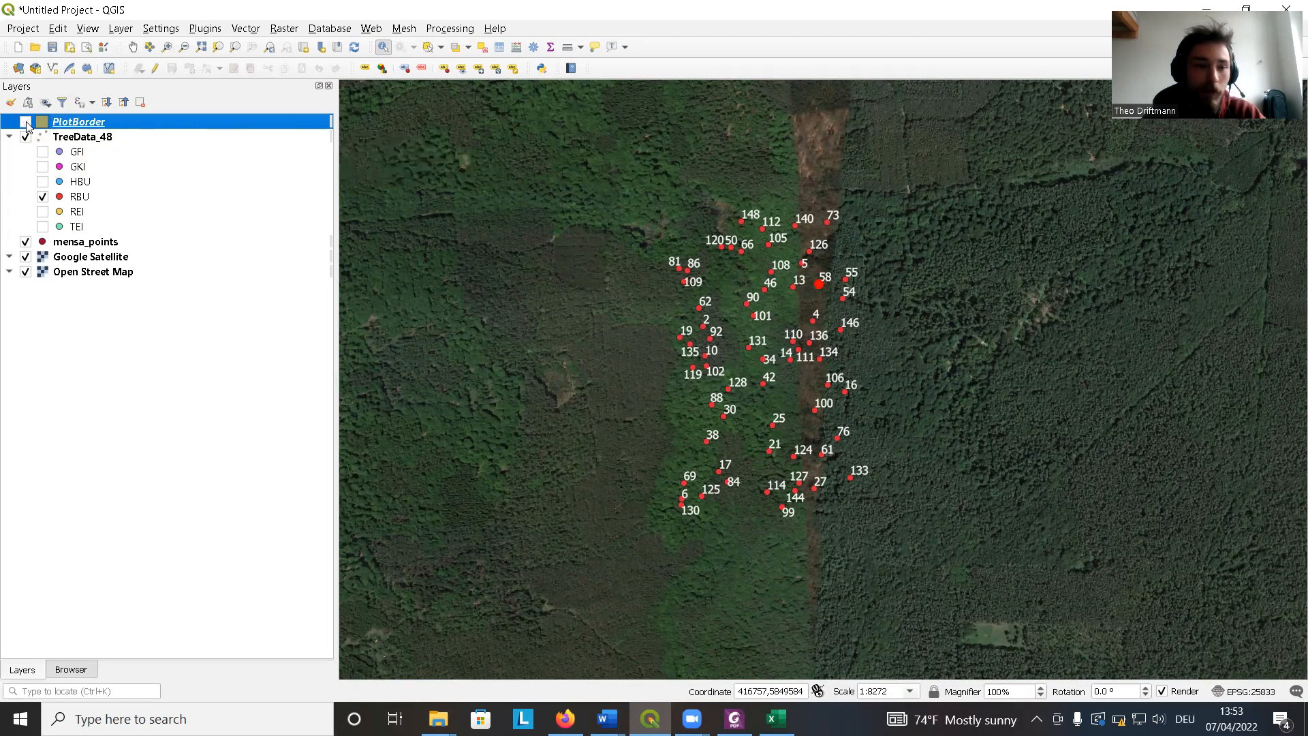
click(26, 123)
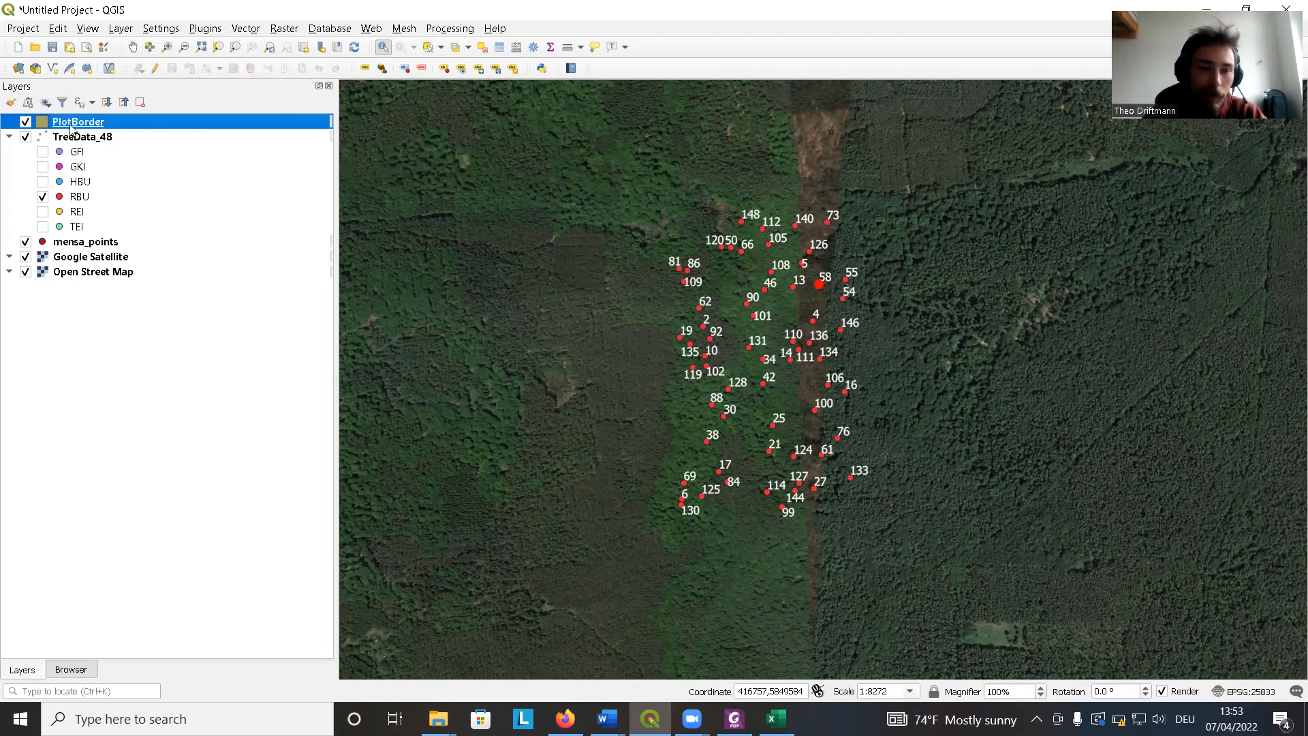
click(156, 70)
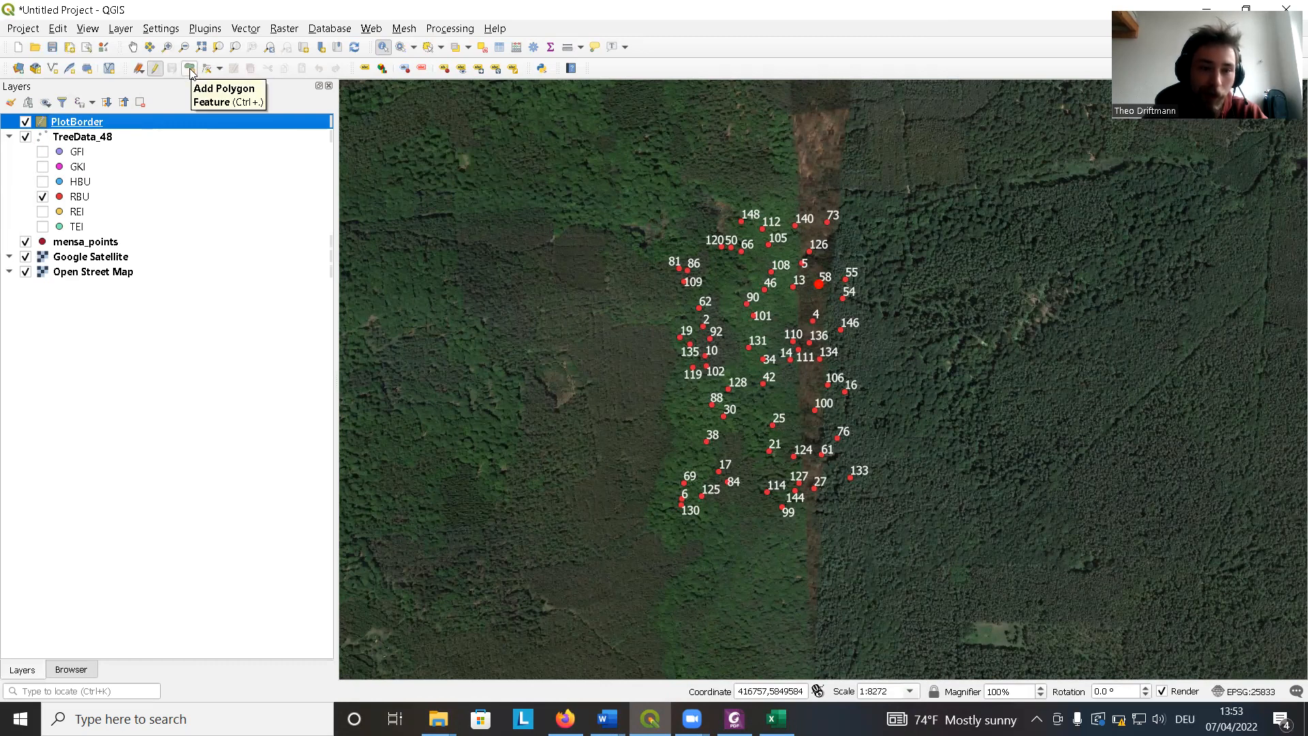
click(190, 70)
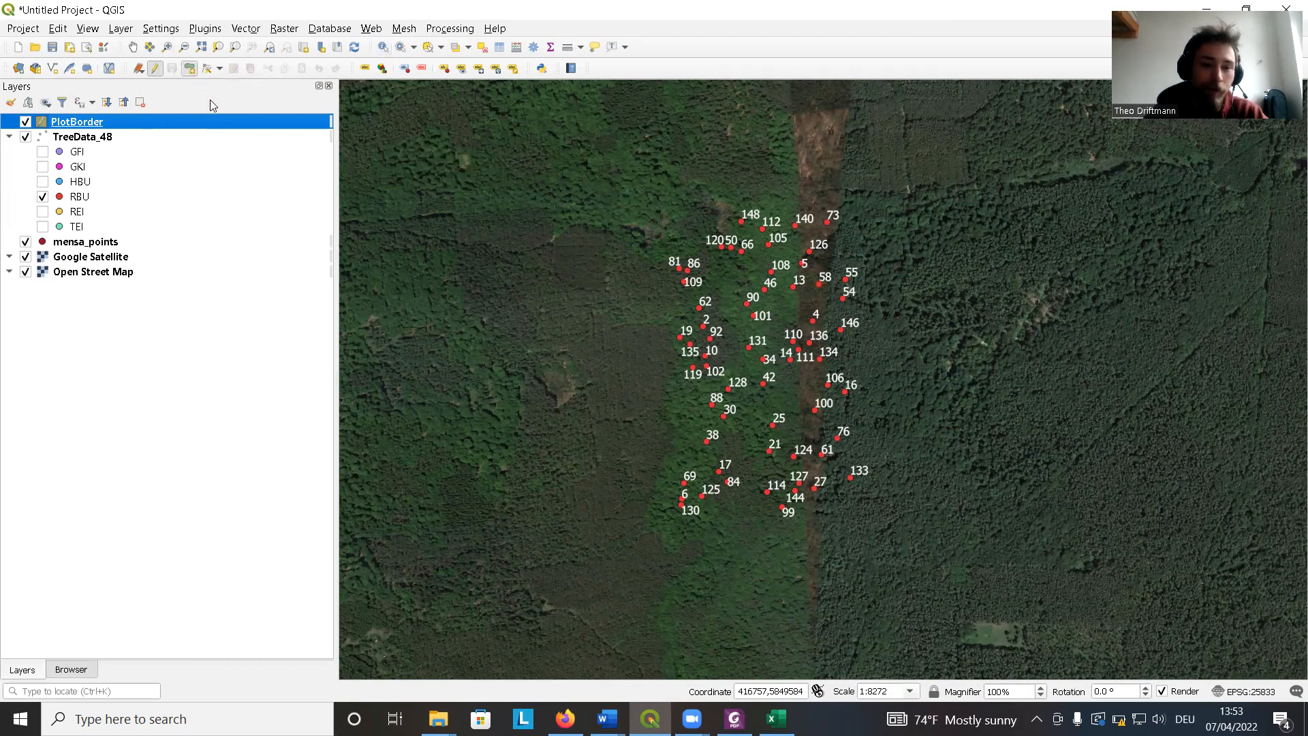
click(639, 205)
click(633, 307)
click(647, 407)
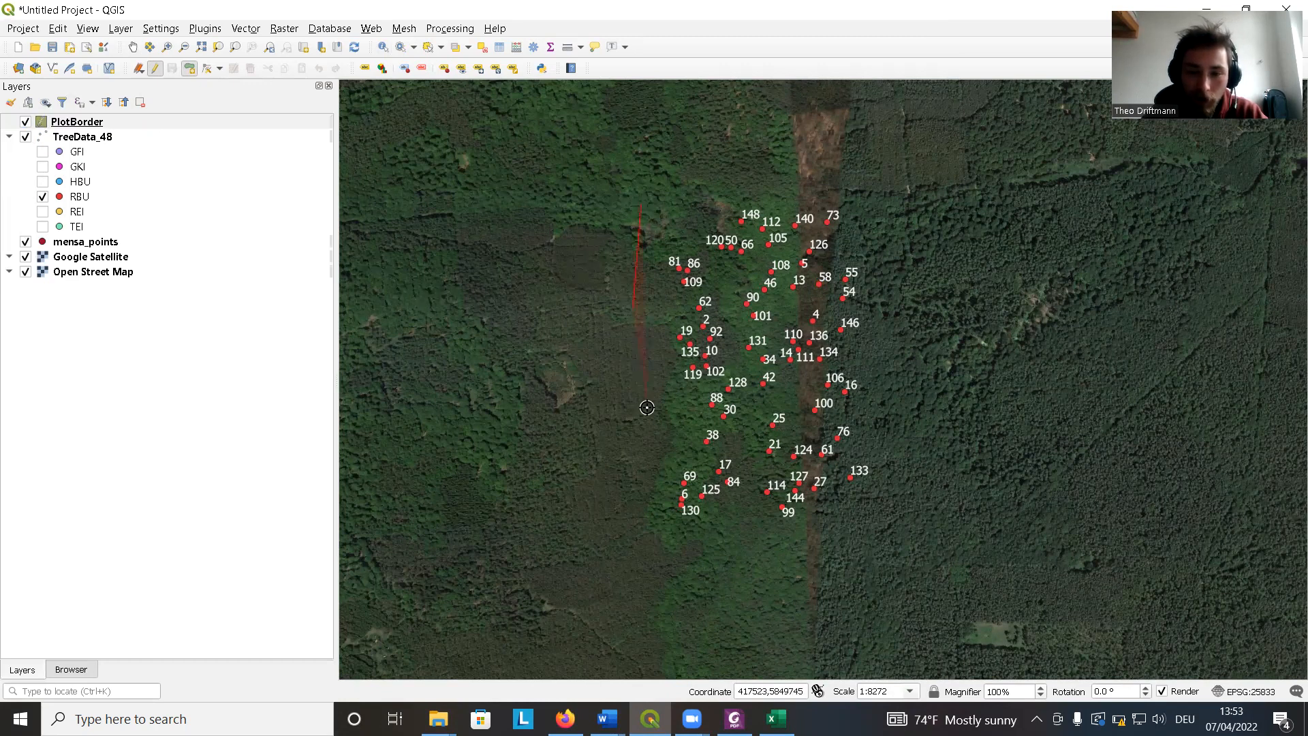
click(651, 513)
click(688, 545)
click(815, 545)
click(886, 515)
click(903, 258)
click(848, 188)
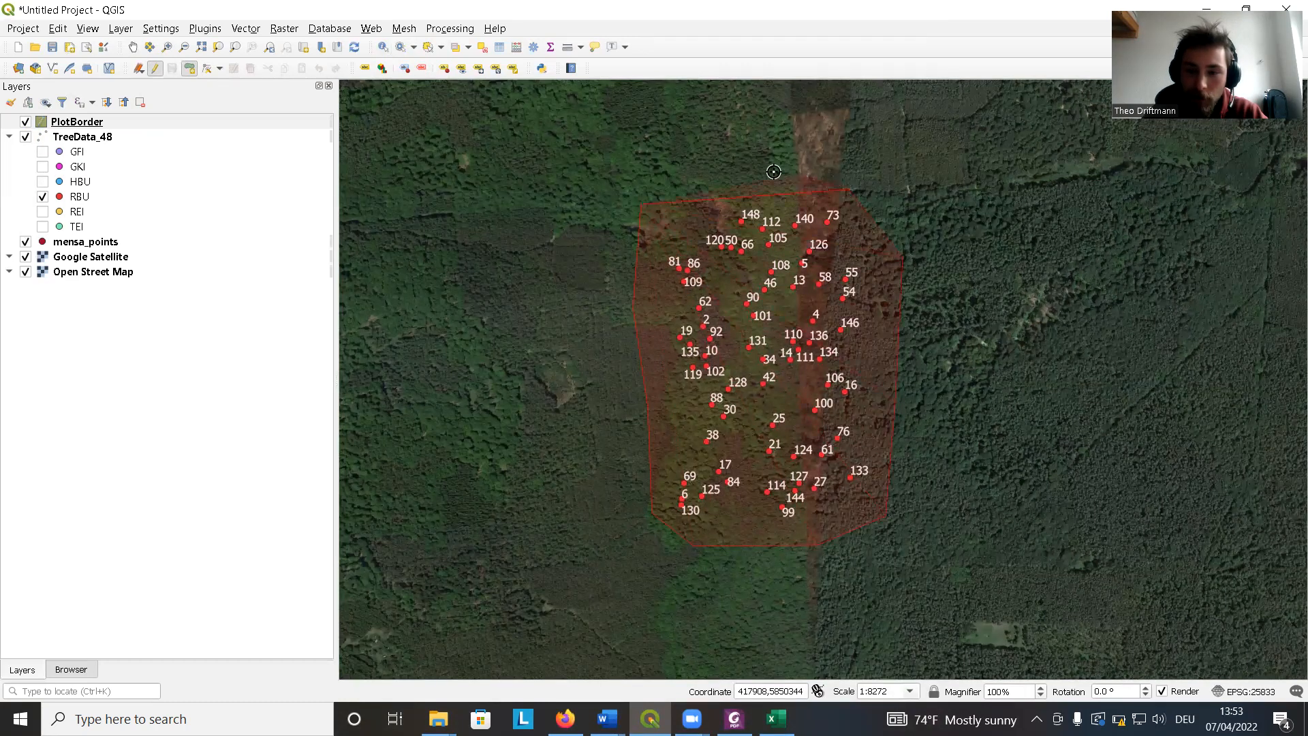
click(723, 165)
Finish the polygon and give it the id 1 in its feature attributes.
right_click(722, 165)
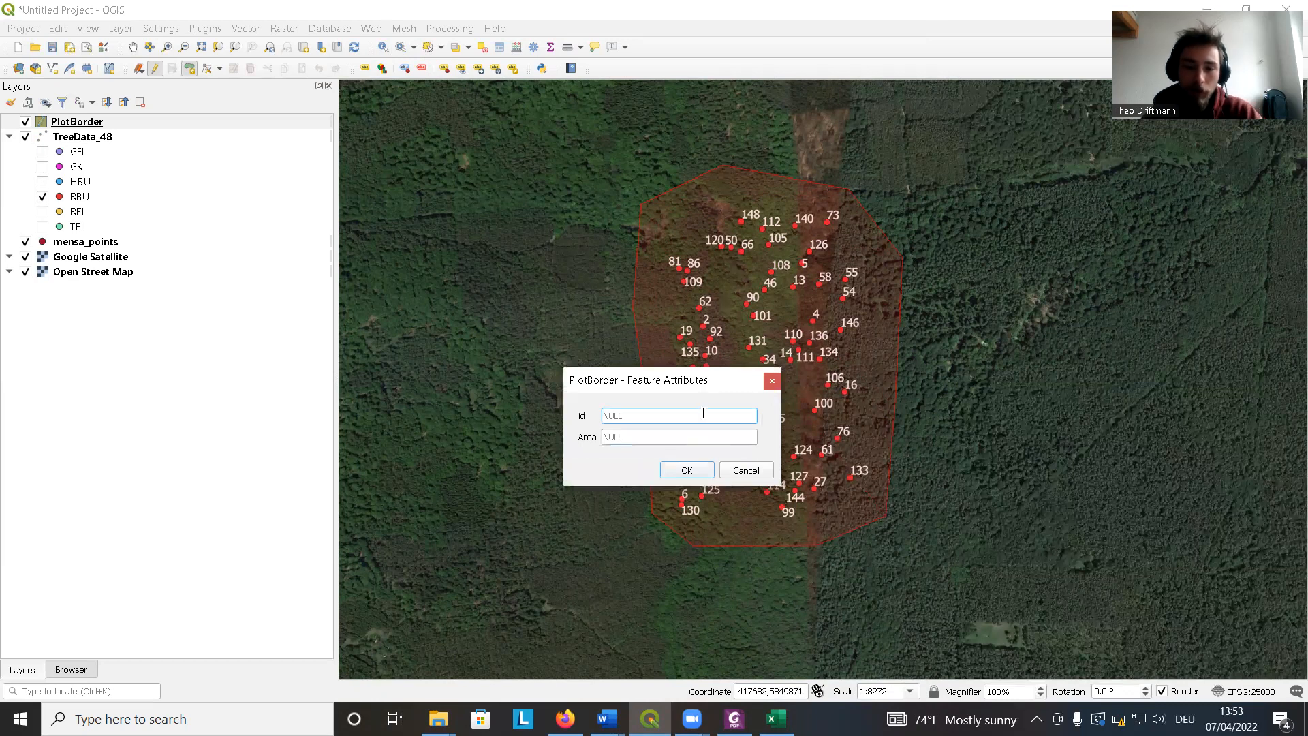
text(1)
click(618, 436)
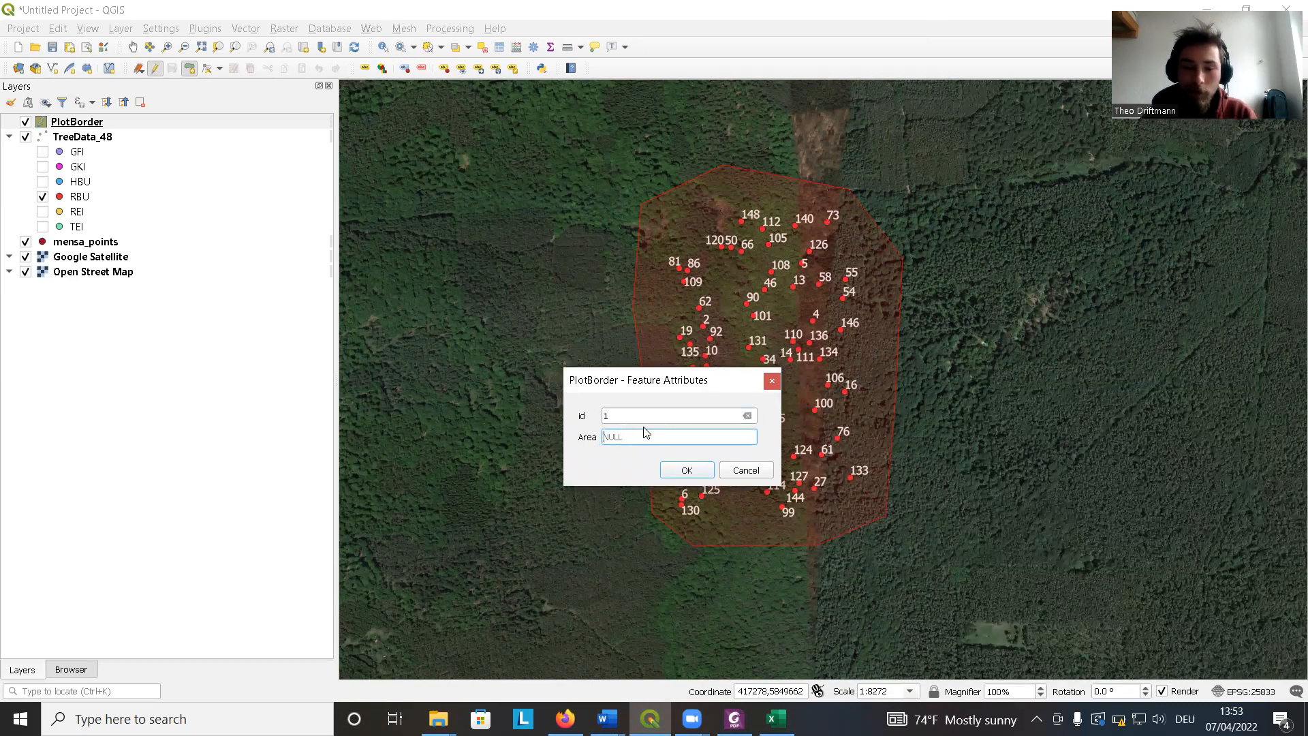
click(687, 470)
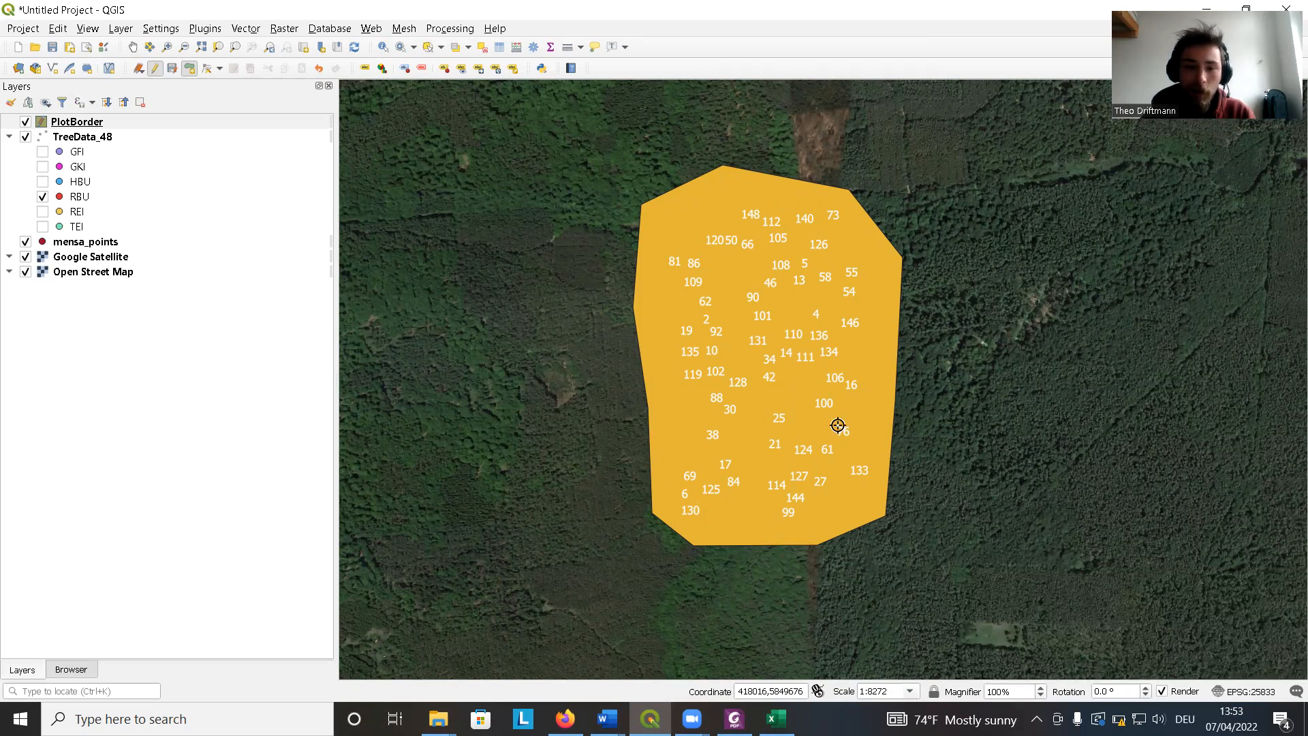
Stop editing and save the changes to PlotBorder, then collapse the TreeData_48 legend.
click(156, 69)
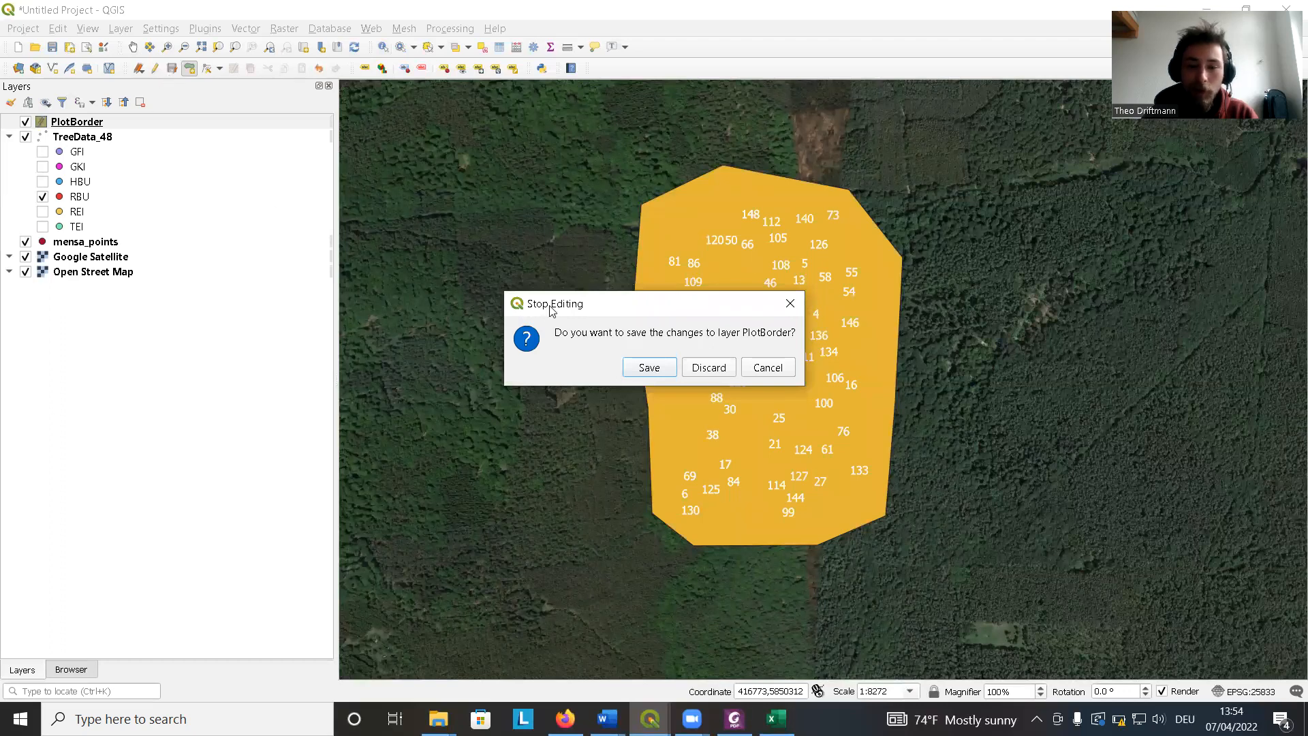
click(649, 368)
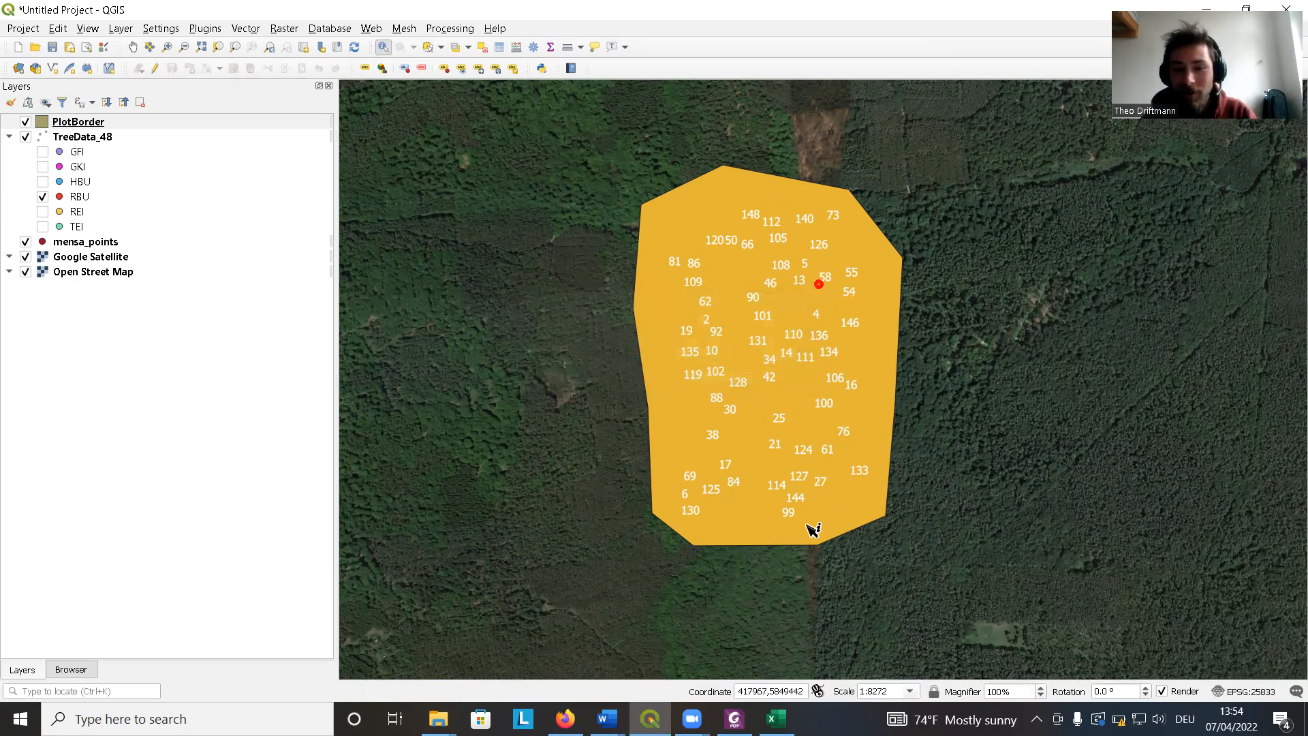
click(9, 137)
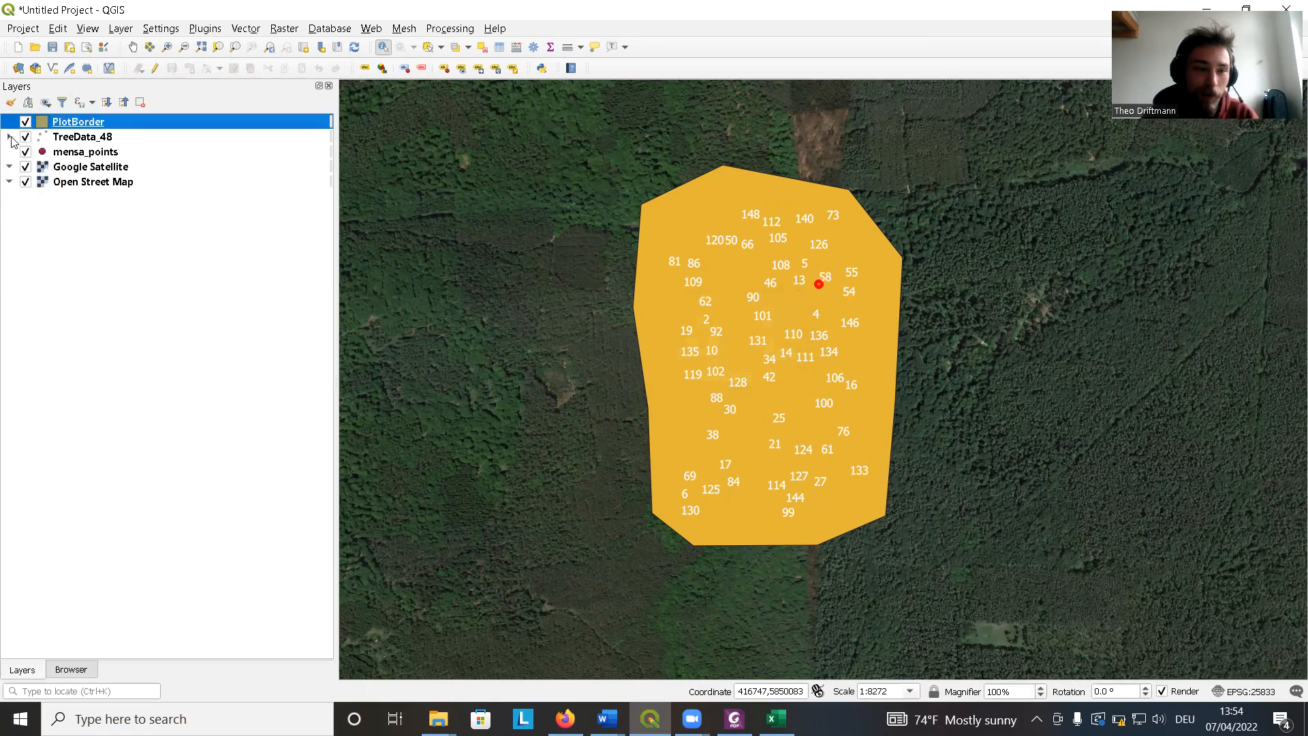
Move the PlotBorder layer below TreeData_48 in the layer order.
drag(73, 126, 68, 156)
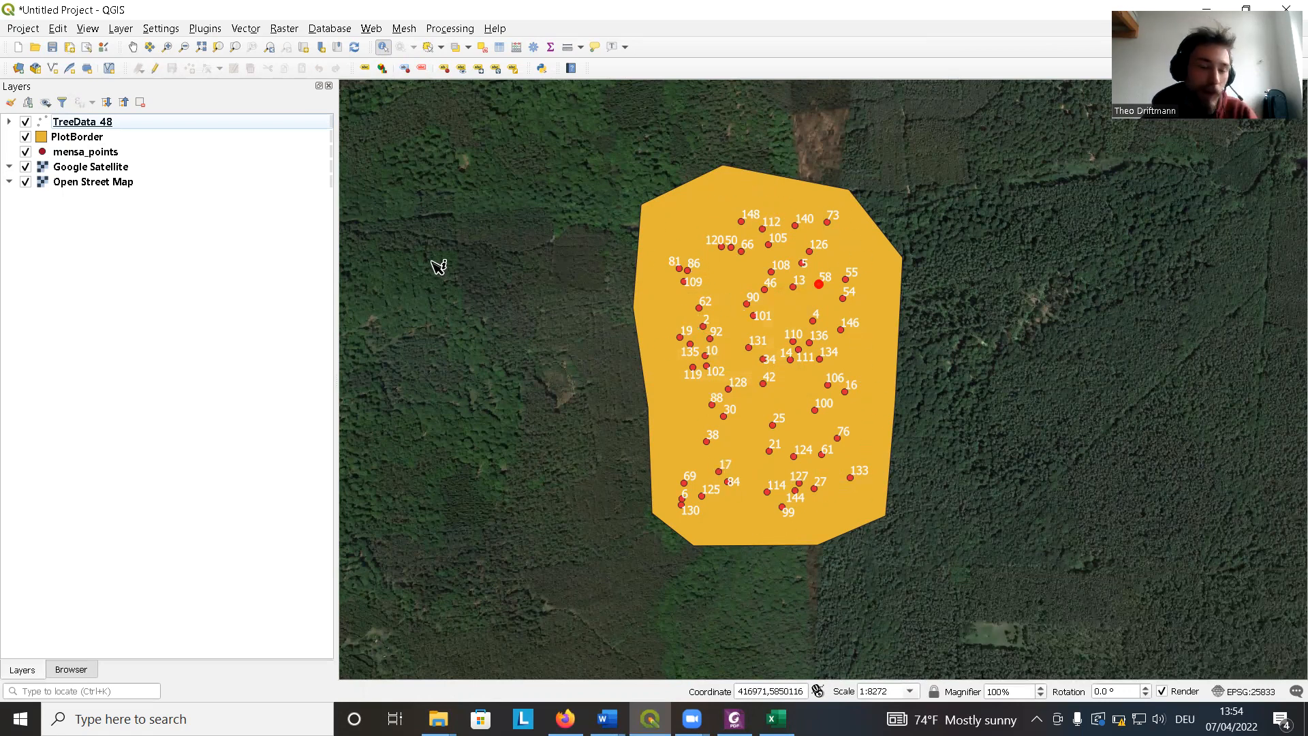
click(96, 138)
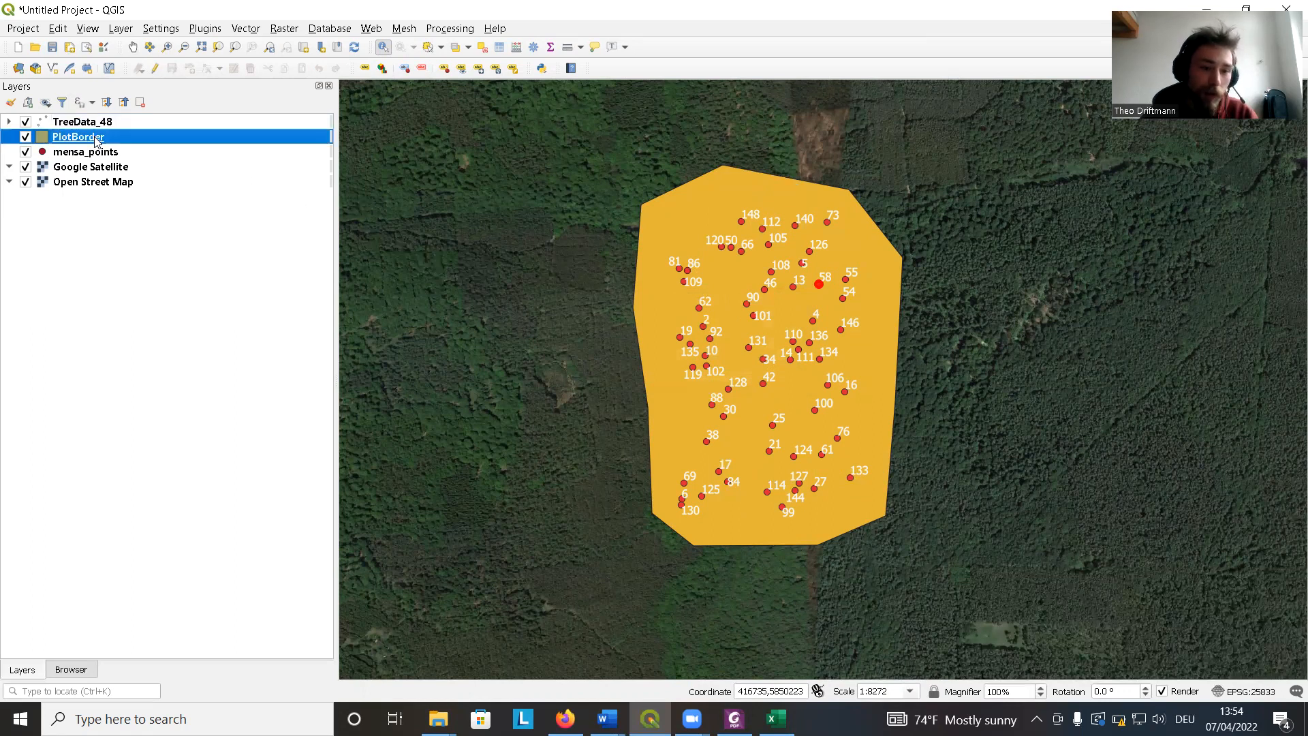
Open the PlotBorder symbology and change its fill symbol layer type to Outline: Simple line.
right_click(96, 138)
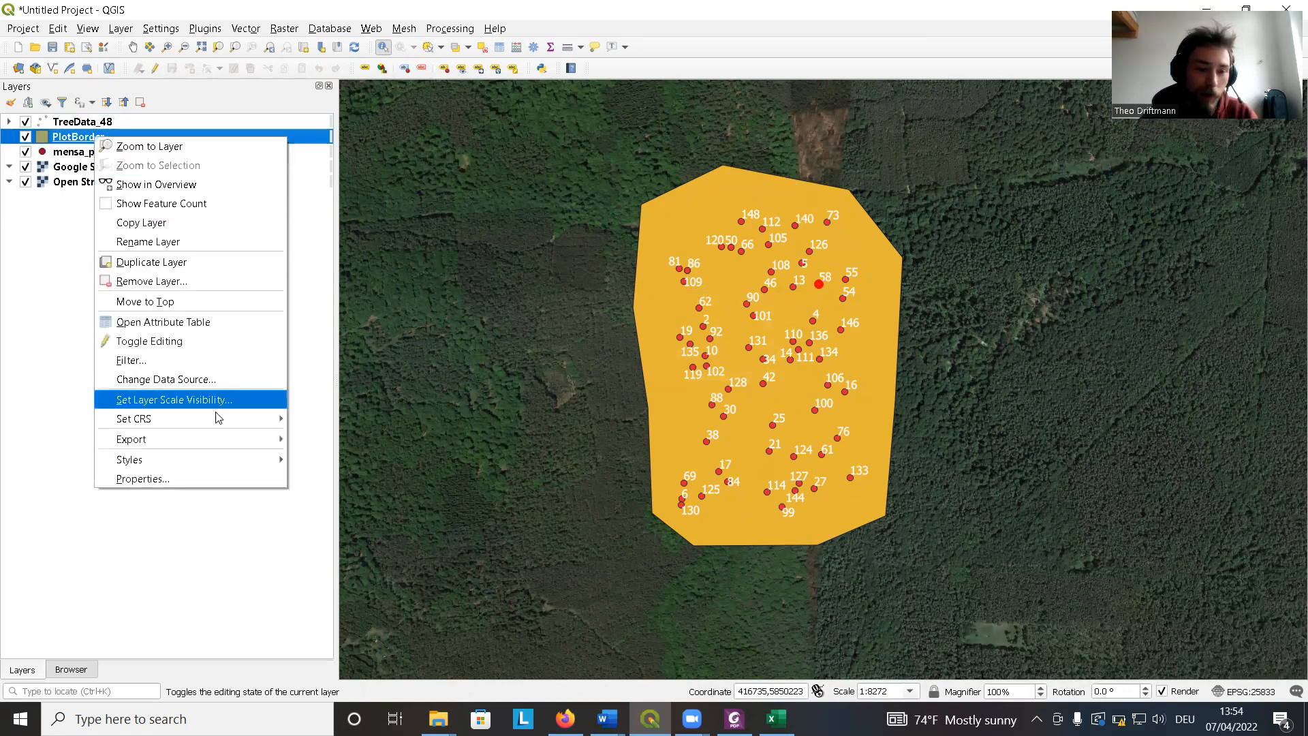
click(199, 480)
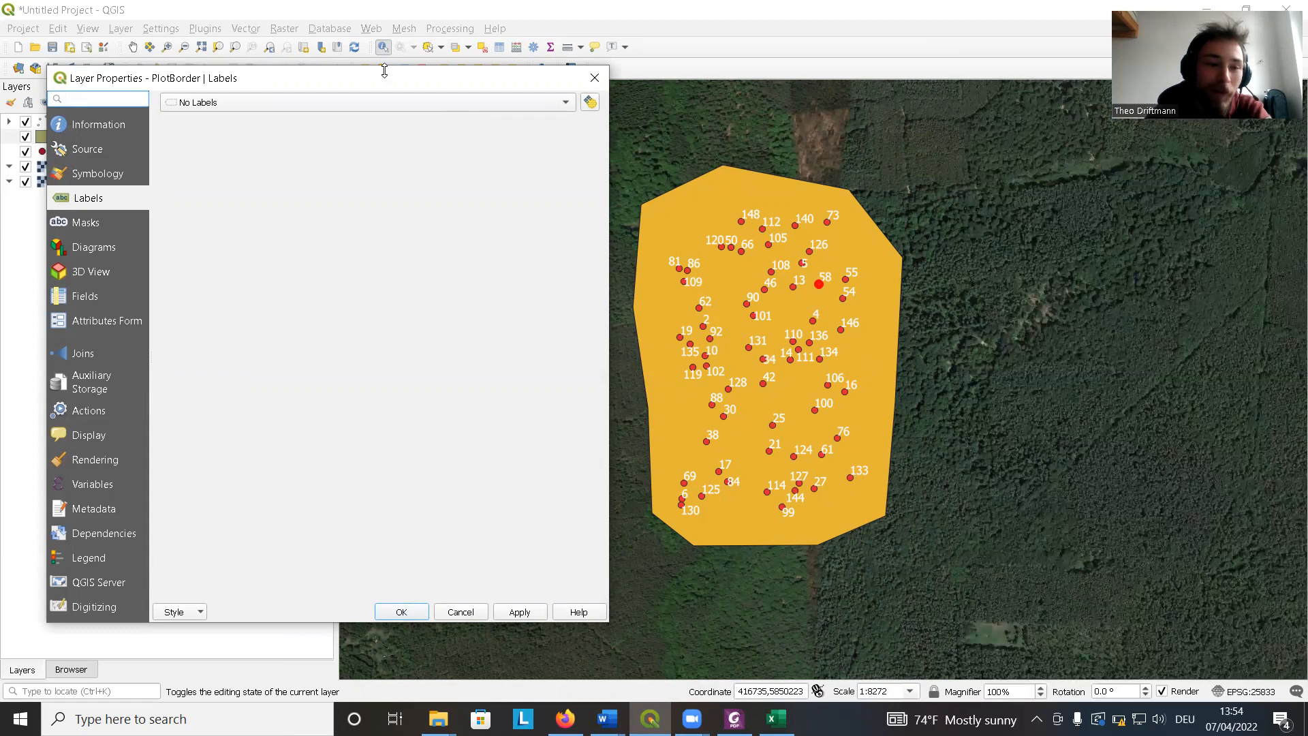
click(122, 176)
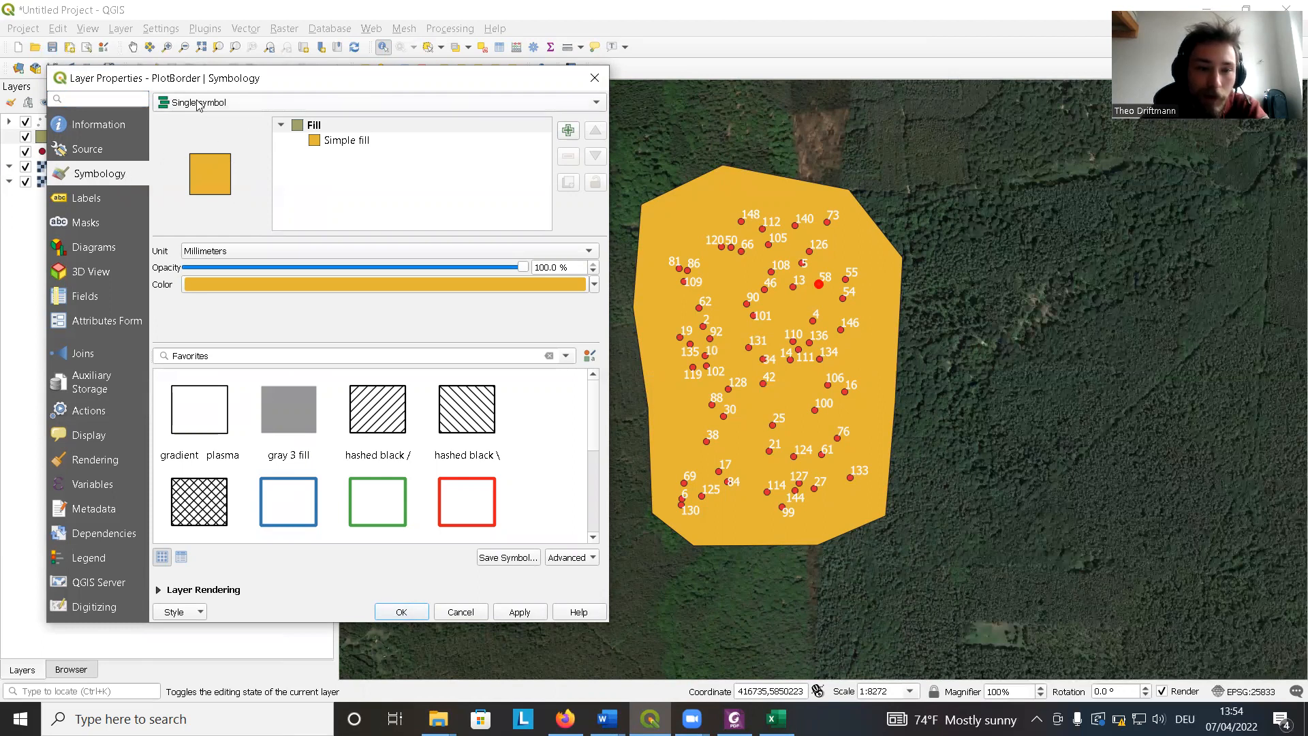
click(250, 109)
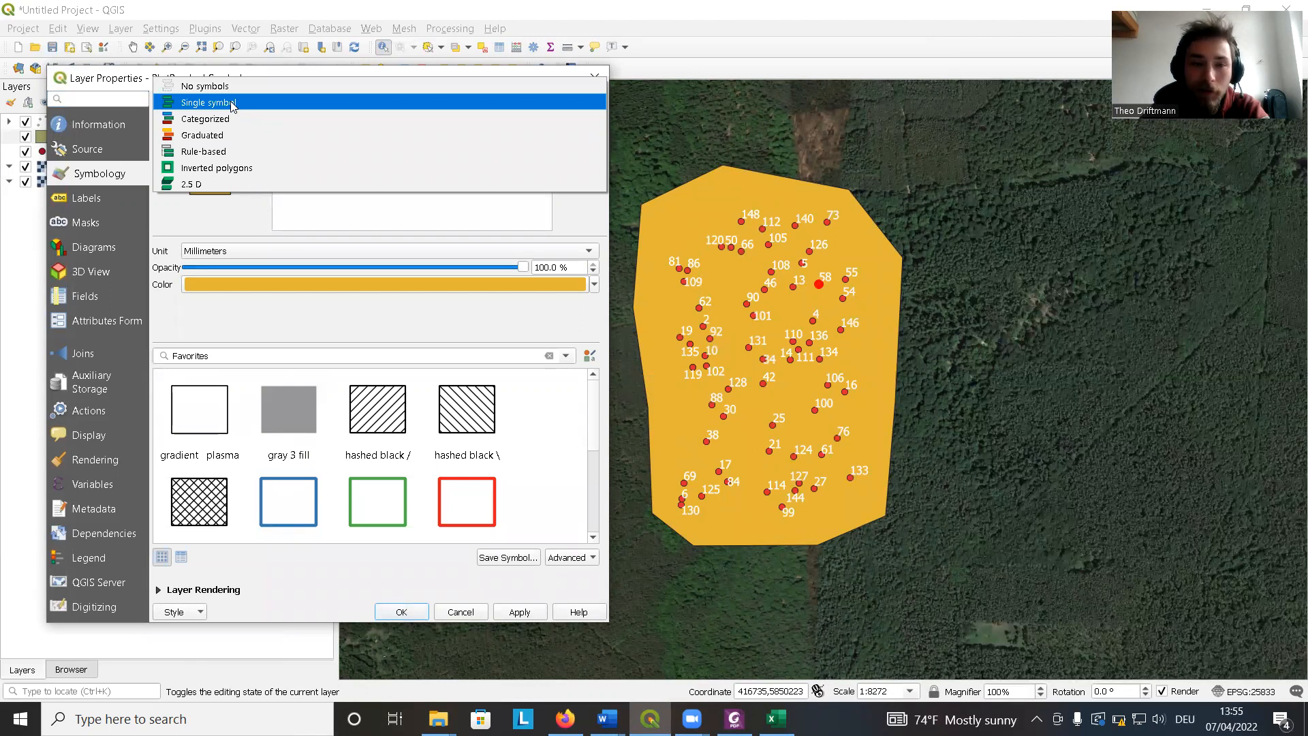
click(232, 104)
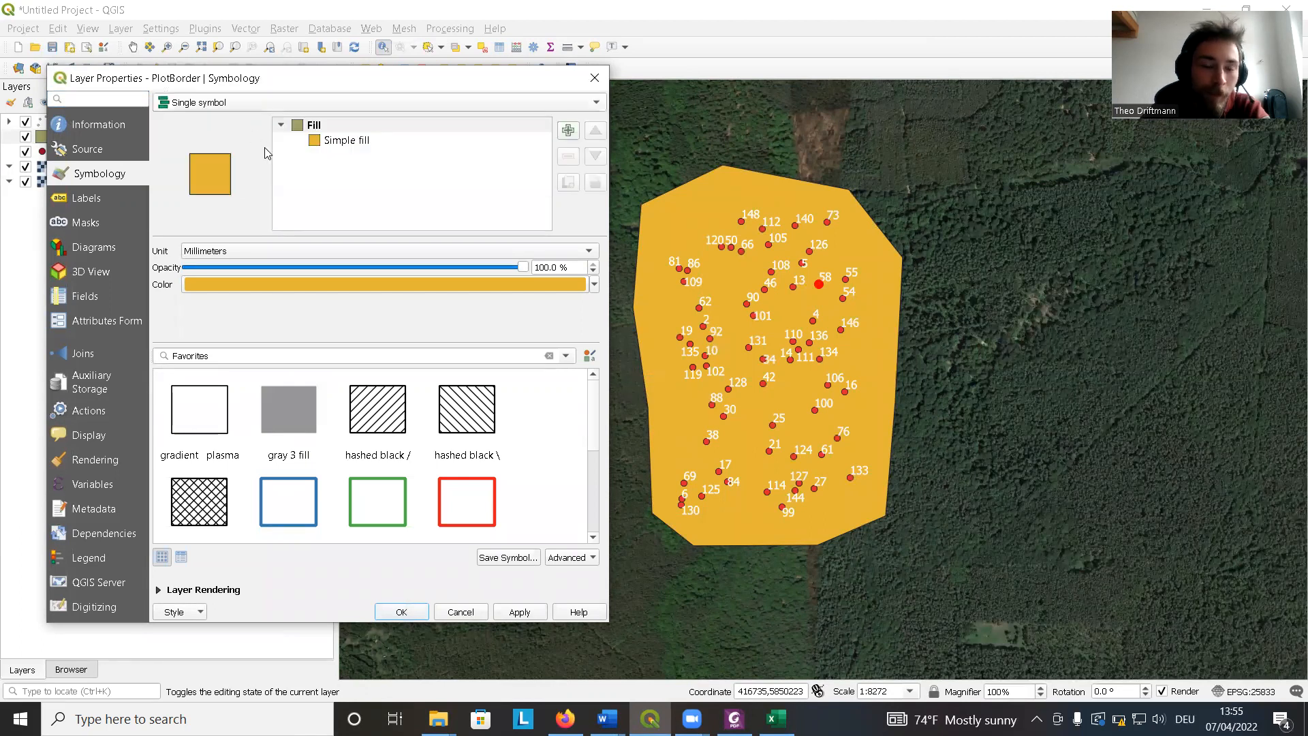
click(349, 141)
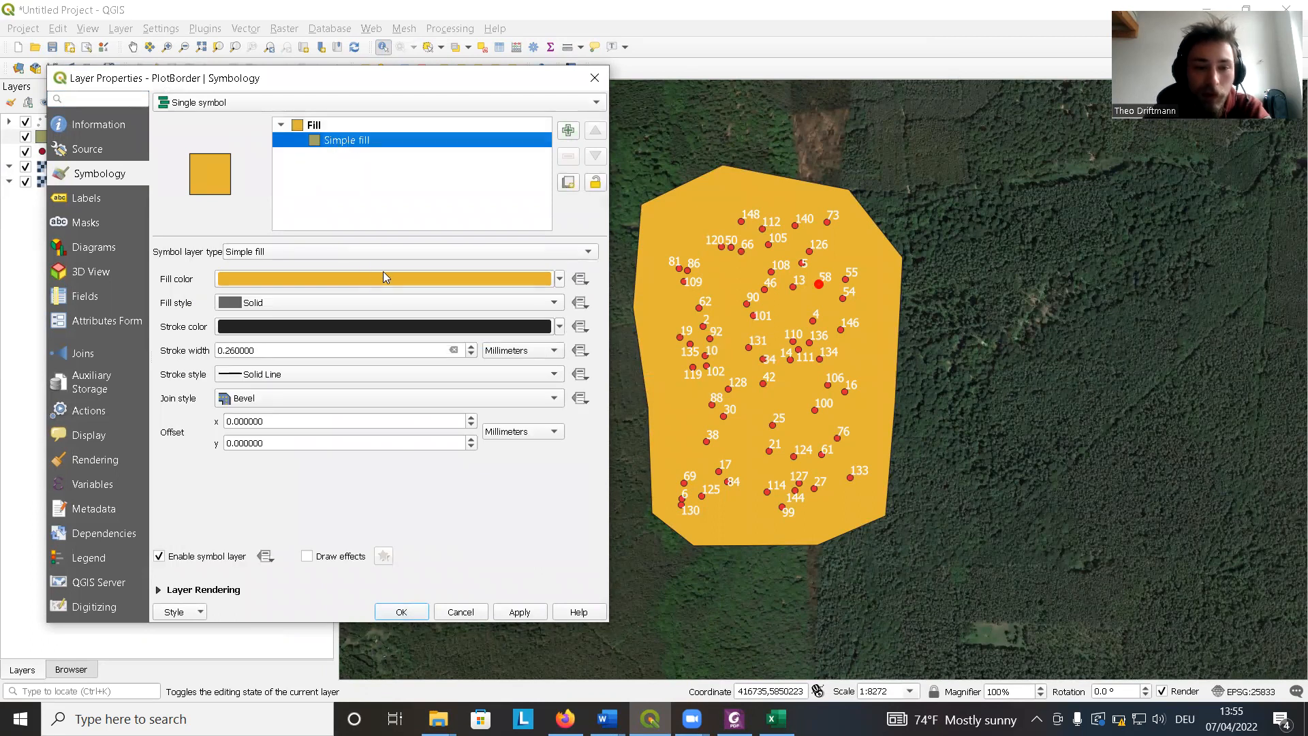
click(343, 251)
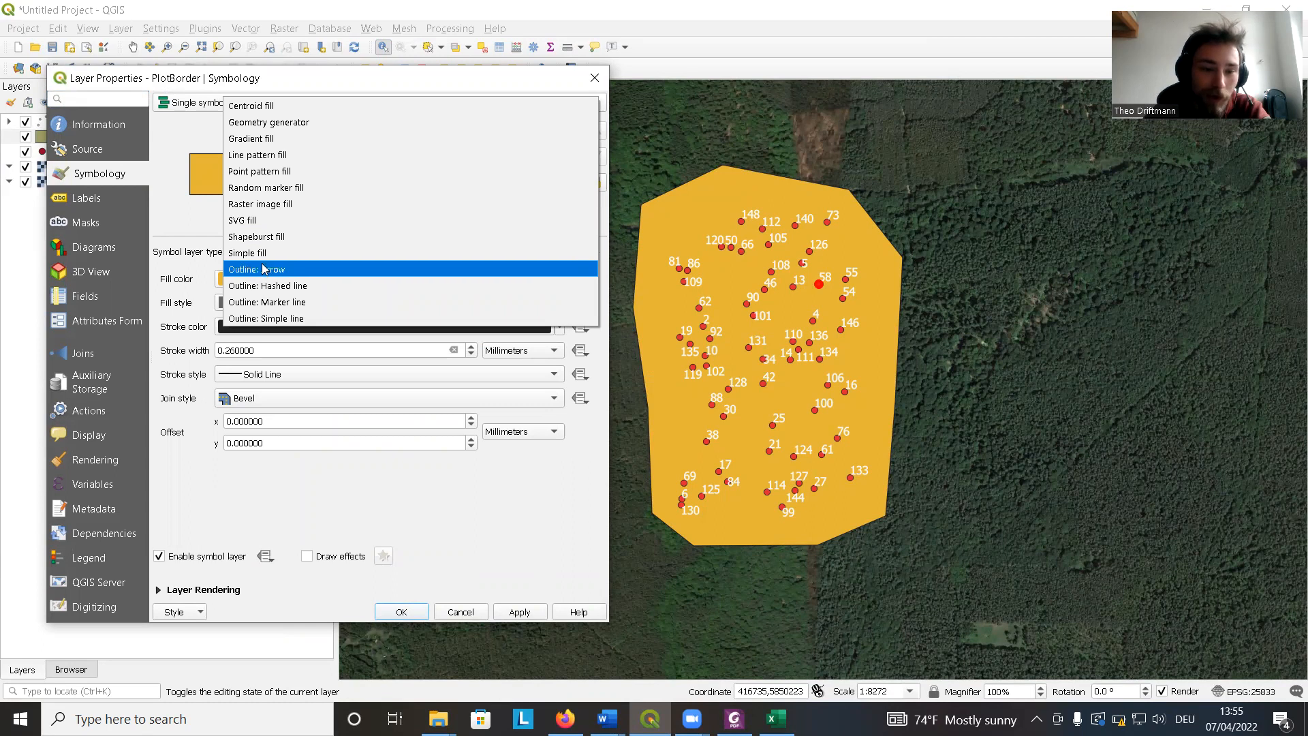
click(270, 324)
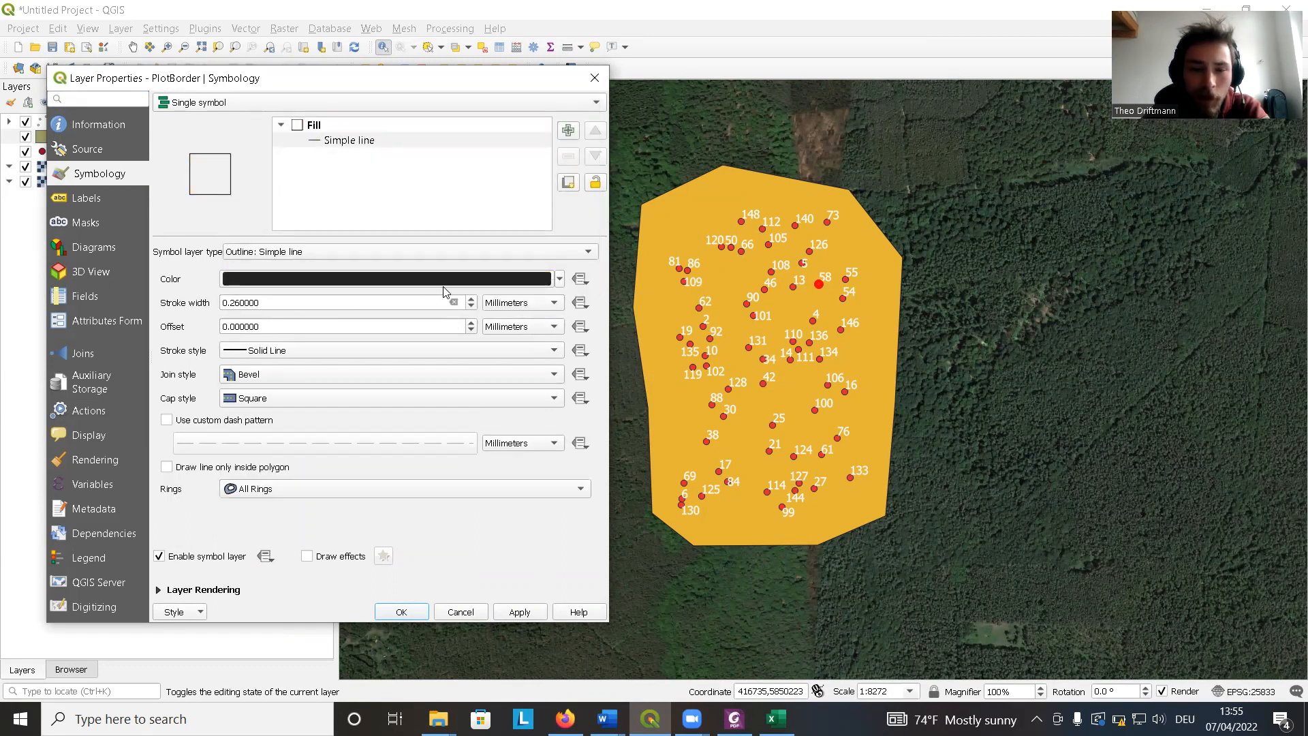
Set the PlotBorder outline colour to the dark red #99082a.
click(470, 281)
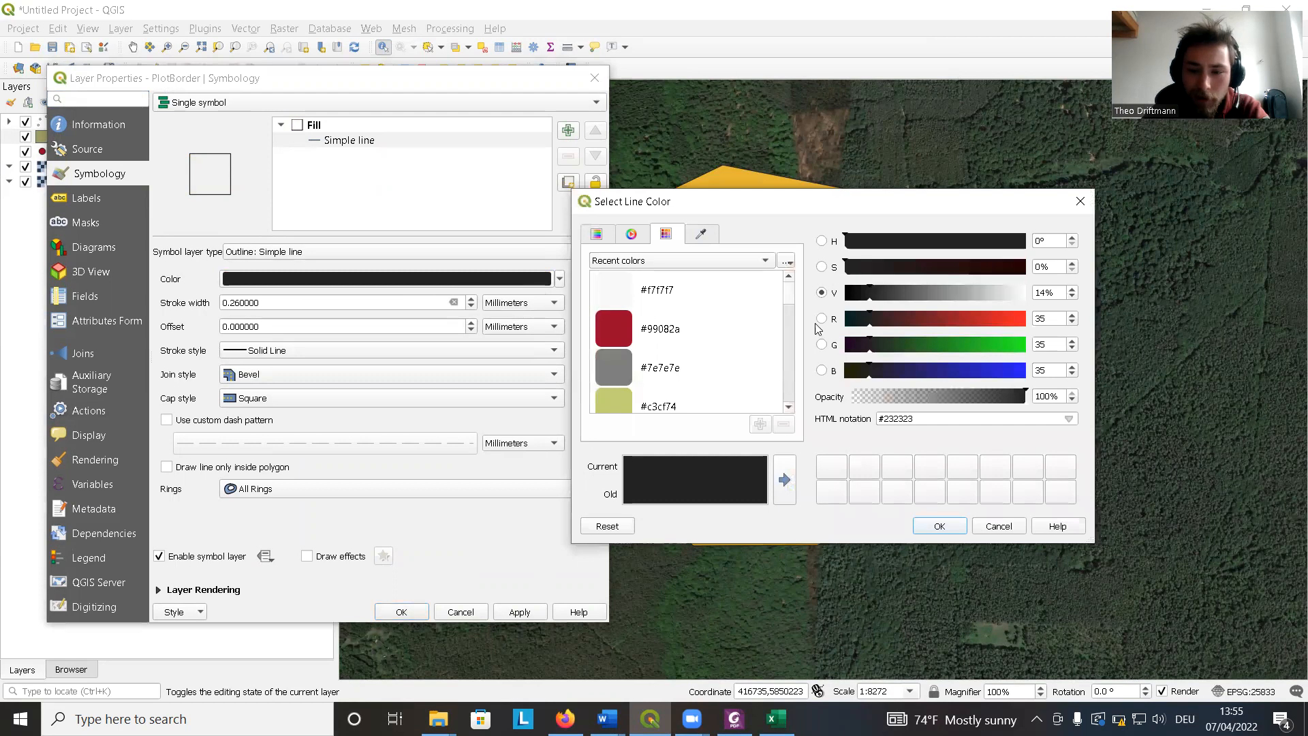
click(618, 327)
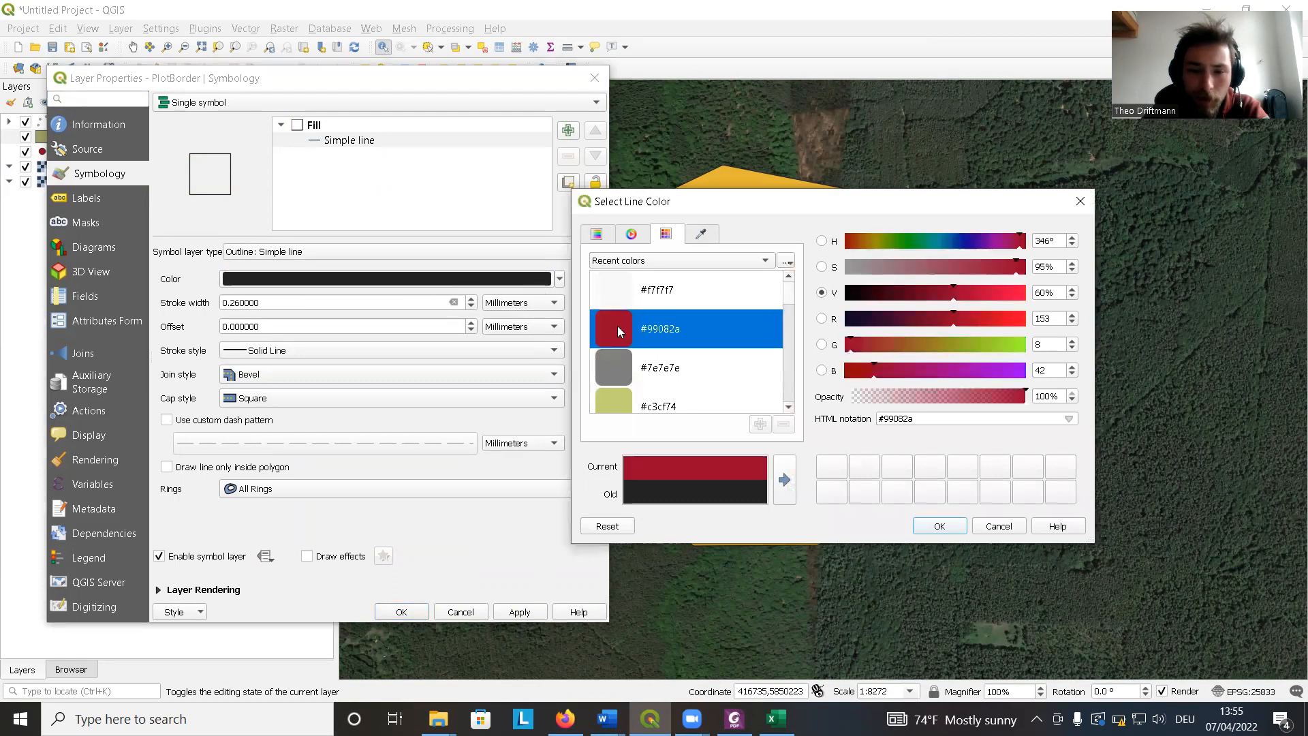
click(943, 526)
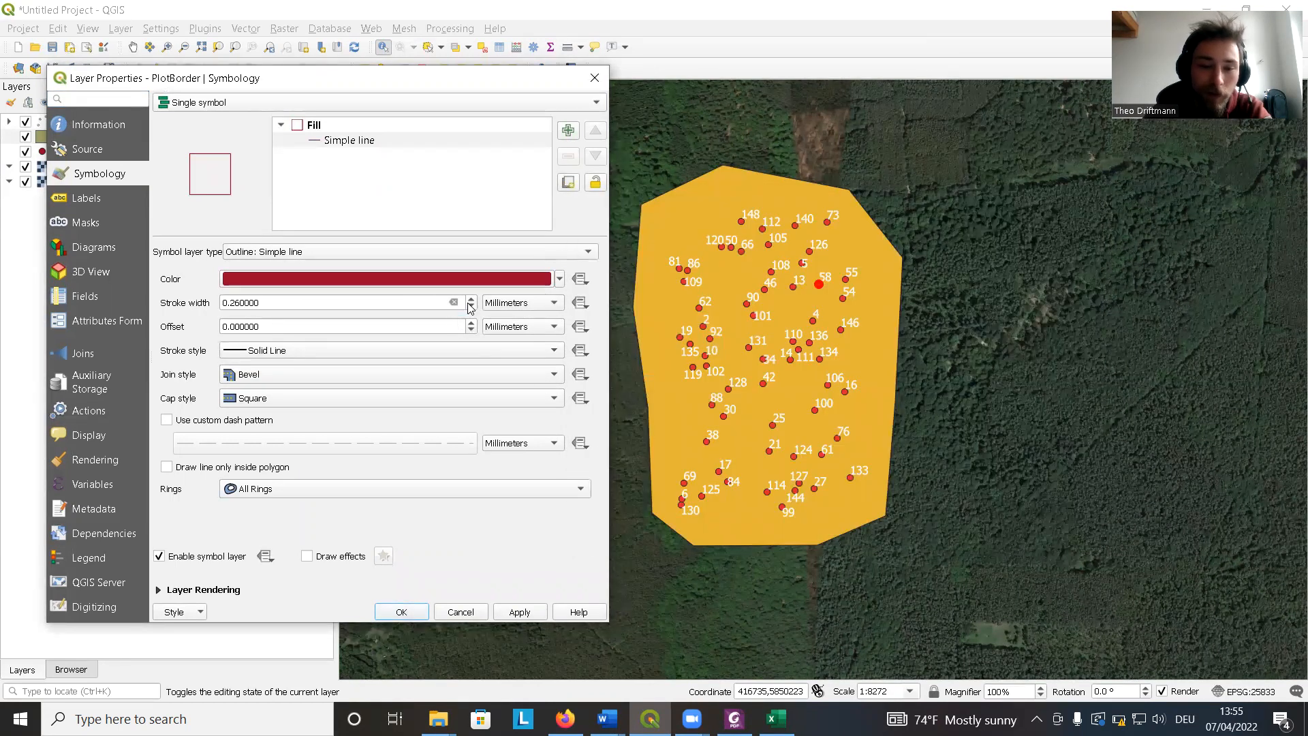
Increase the outline stroke width to 0.86 mm, apply, and close the layer properties.
click(472, 300)
click(471, 299)
click(471, 299)
click(520, 612)
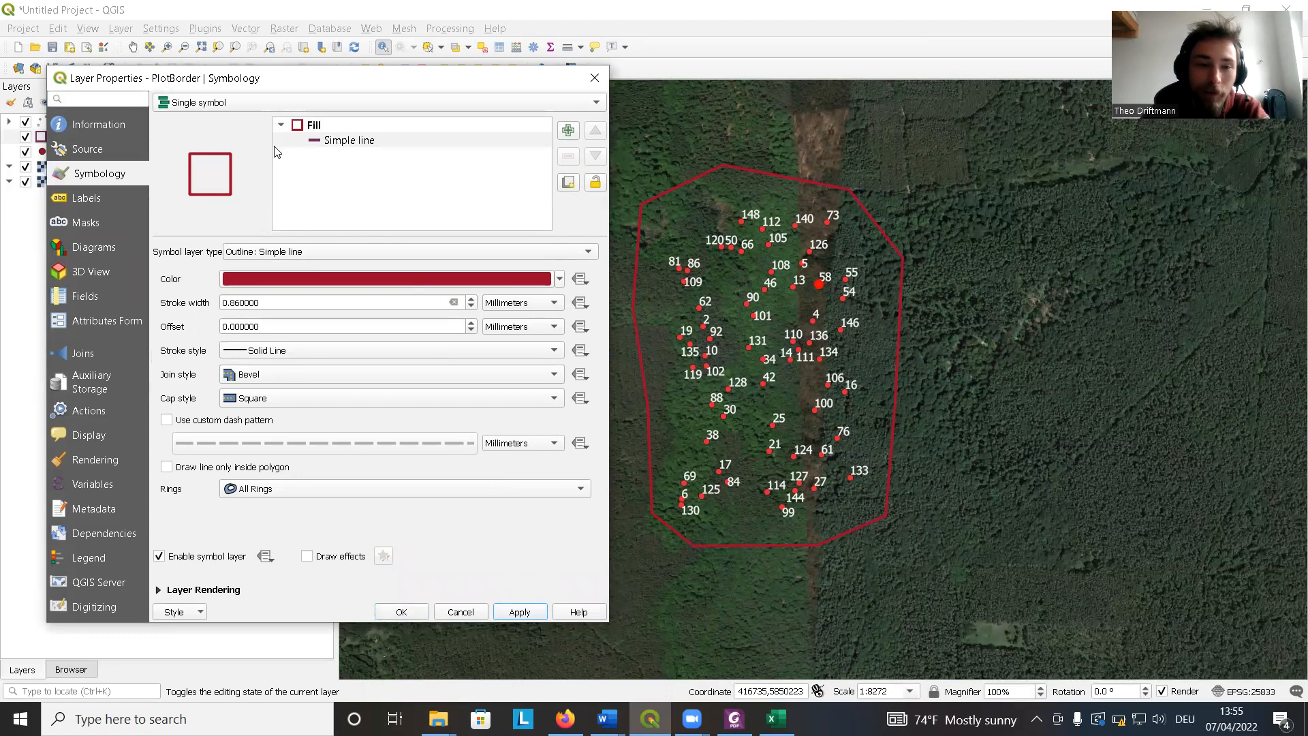
drag(259, 78, 270, 44)
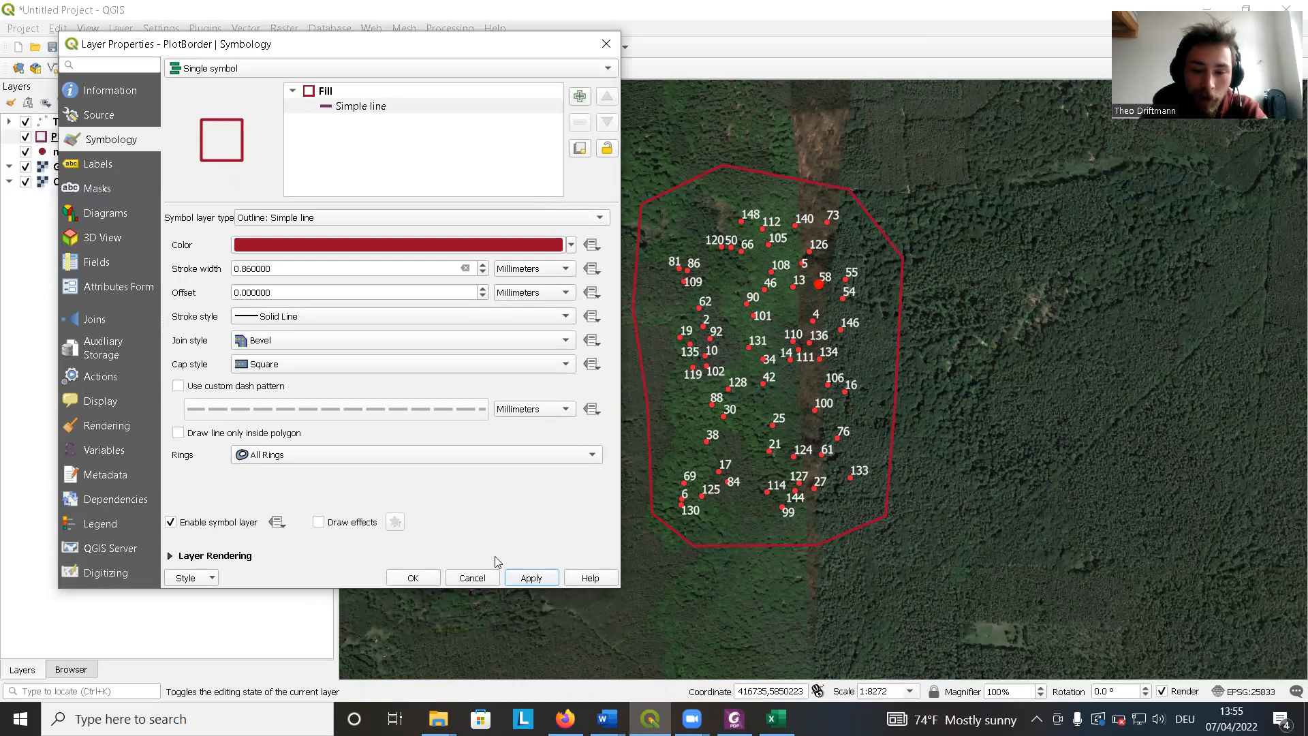
click(427, 580)
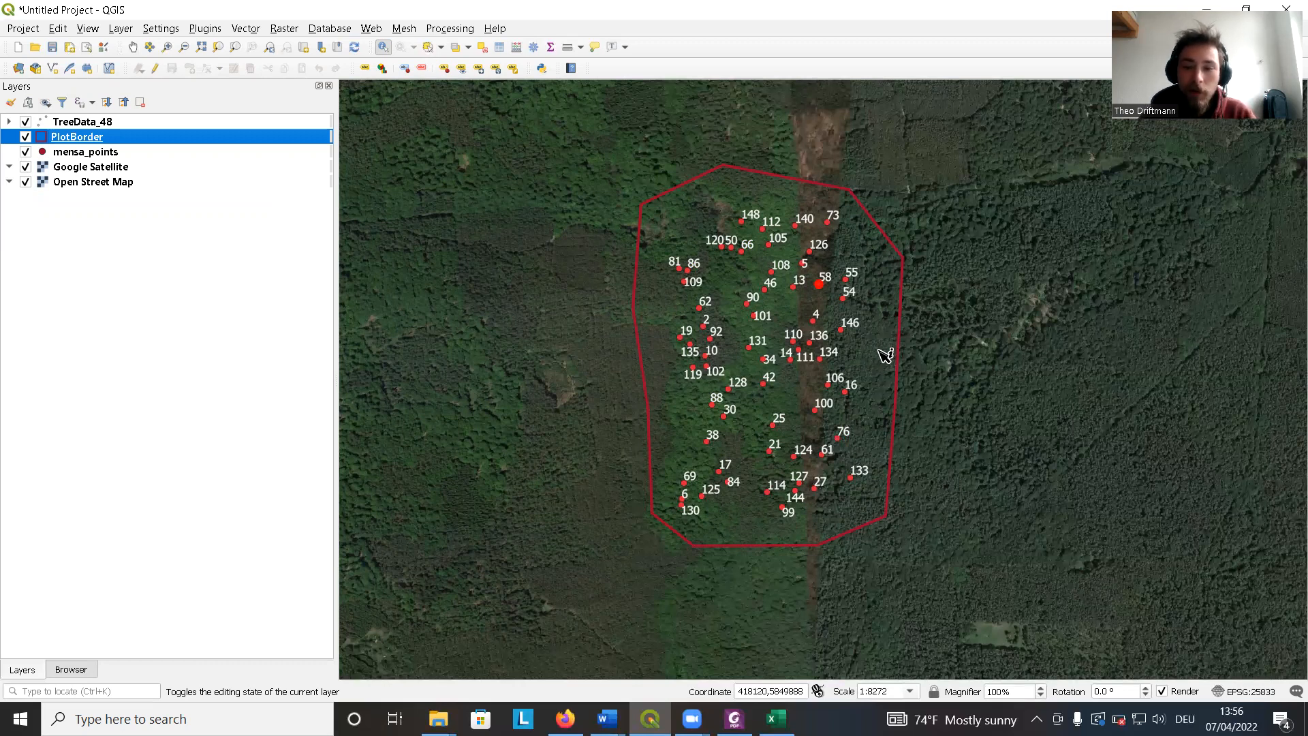
Start a new point shapefile layer and save it under the file name SoilSamplePlot.
click(121, 28)
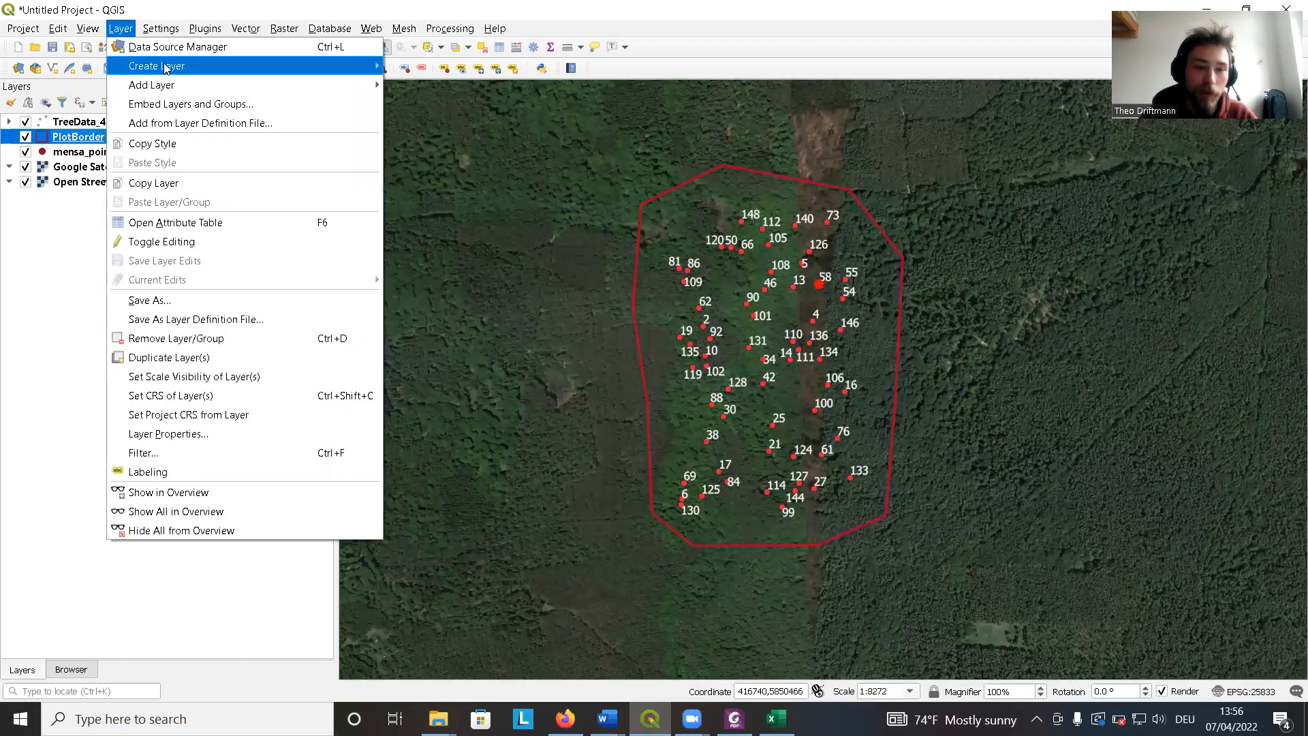
mouse_move(165, 67)
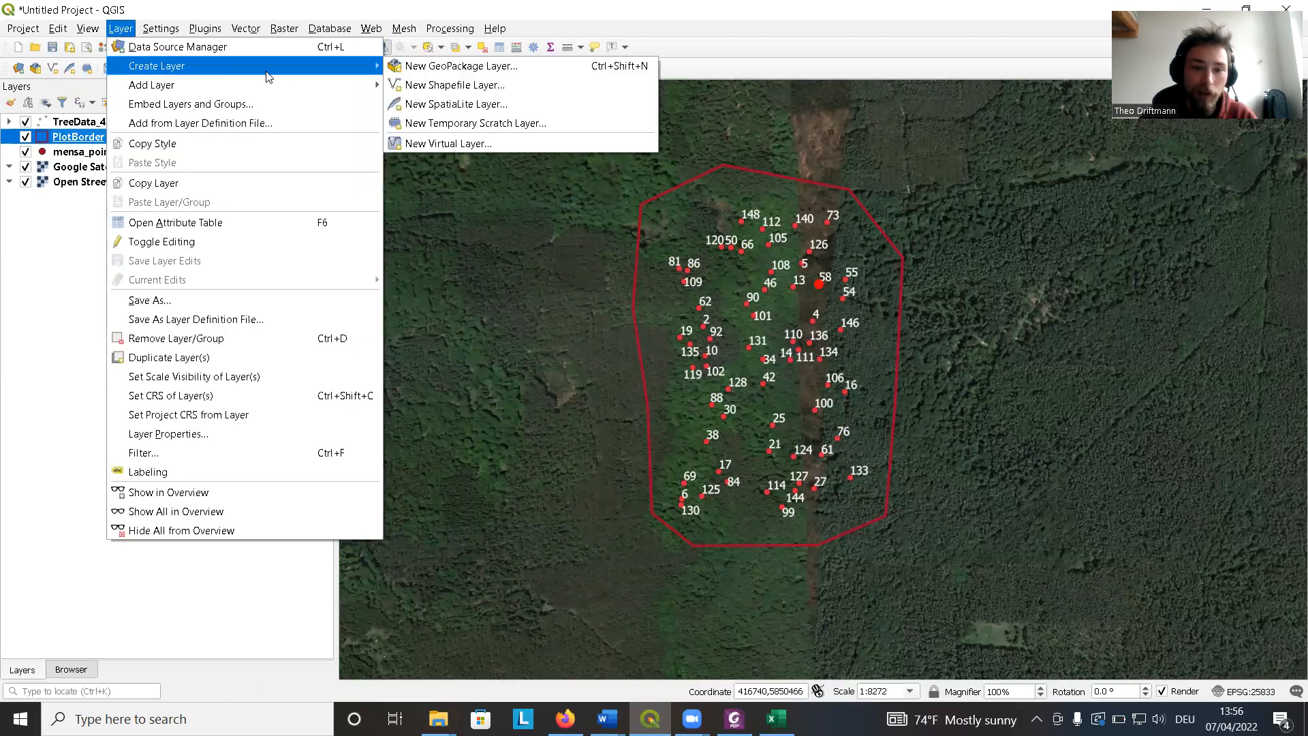
click(454, 86)
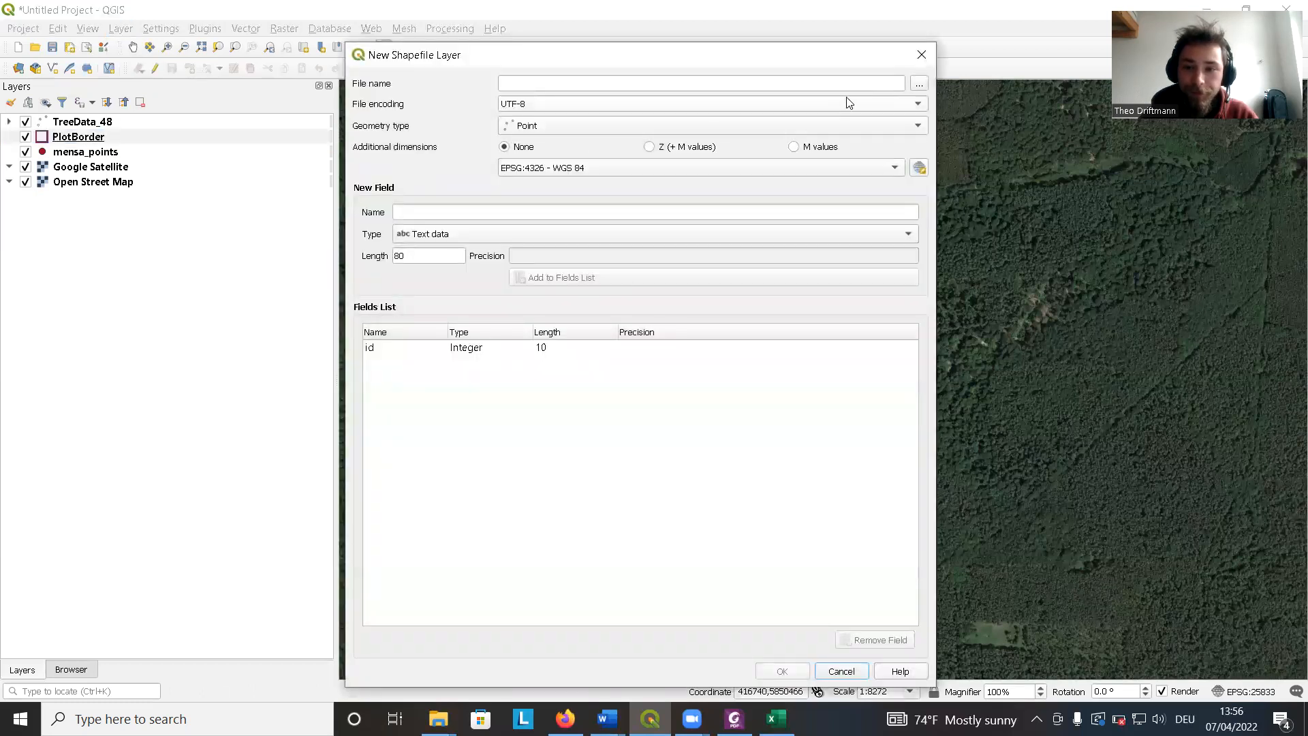
click(919, 83)
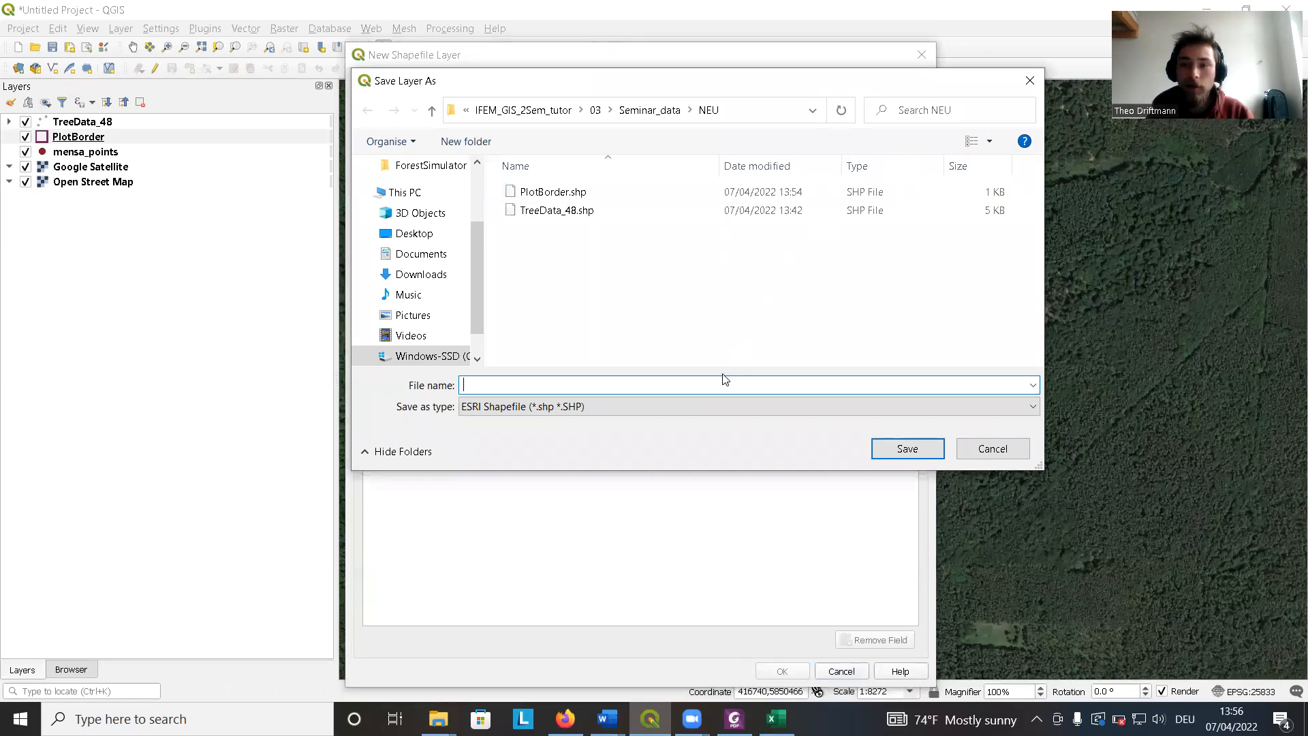
text(Soi)
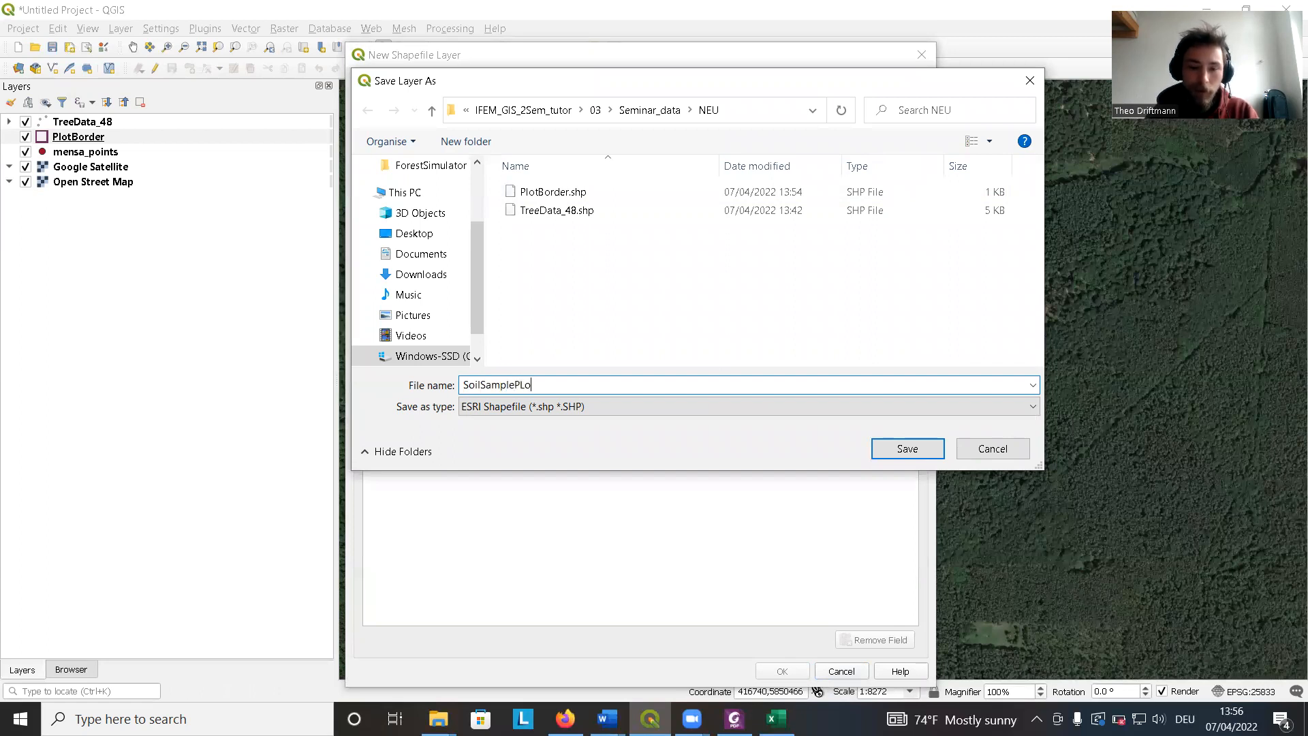
text(lSamplePlot)
click(890, 450)
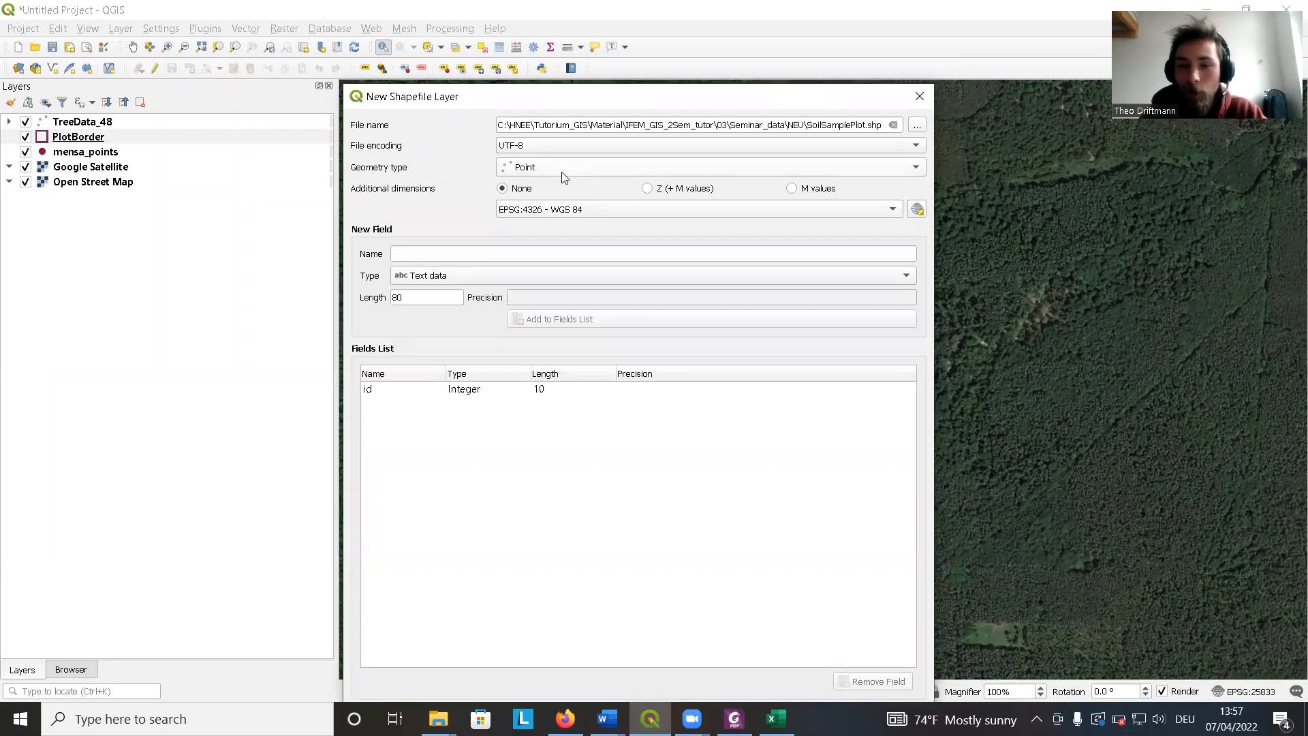
Set the new layer's CRS to the project CRS EPSG:25833 - ETRS89 / UTM zone 33N and create it.
click(583, 210)
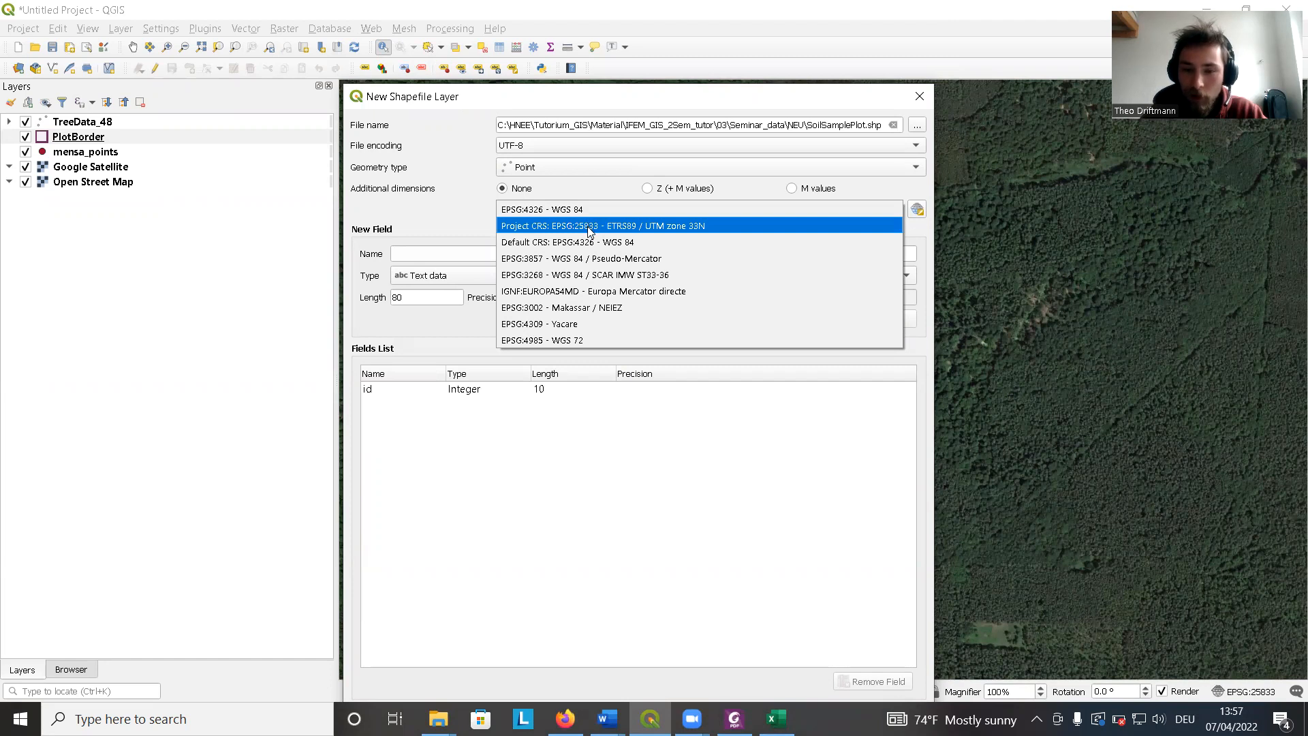
click(589, 227)
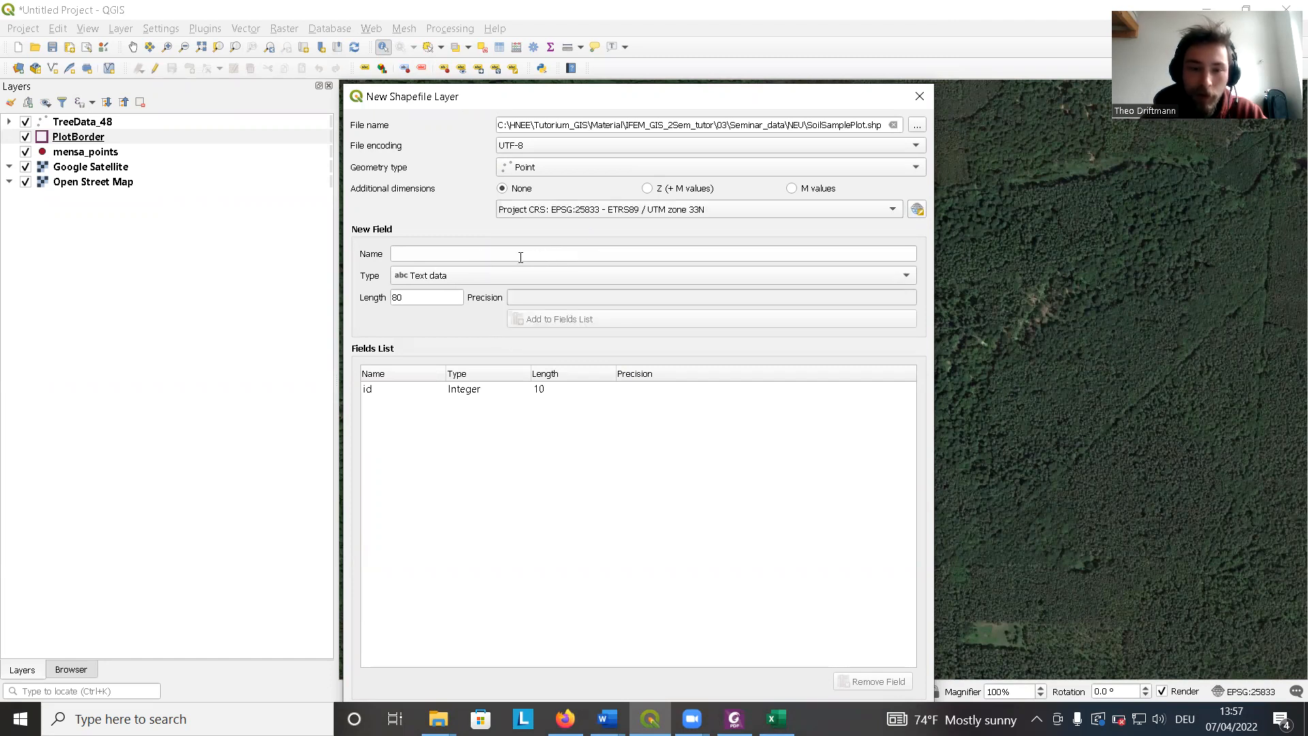
drag(457, 97, 461, 30)
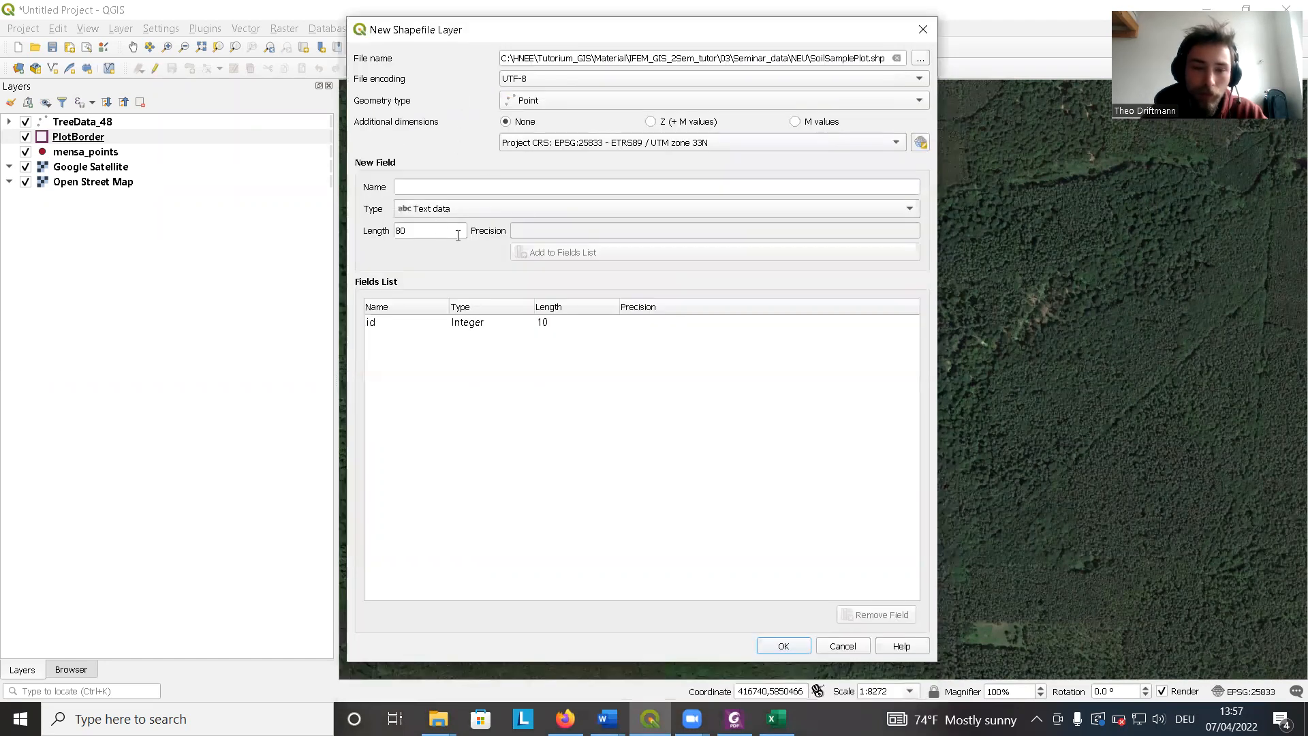
click(783, 645)
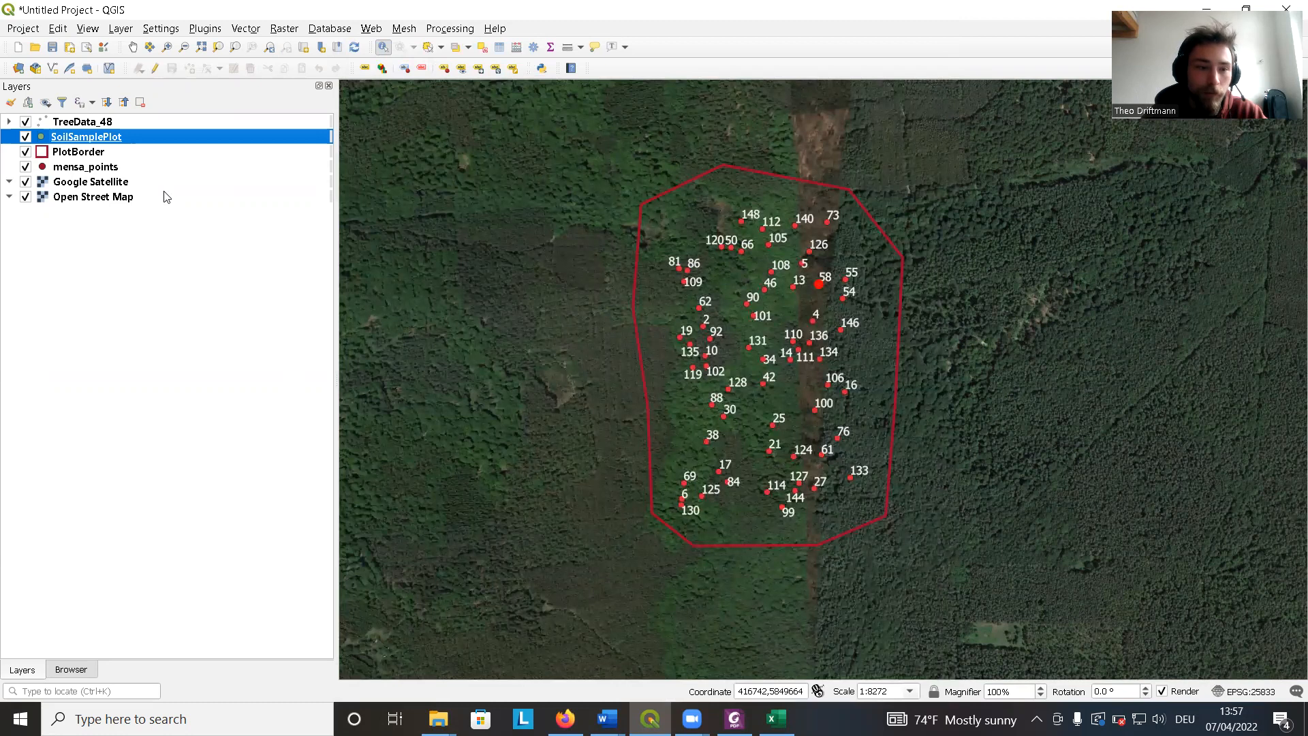
Start editing SoilSamplePlot and add a sample point near the plot border's eastern edge, leaving its id empty.
click(157, 70)
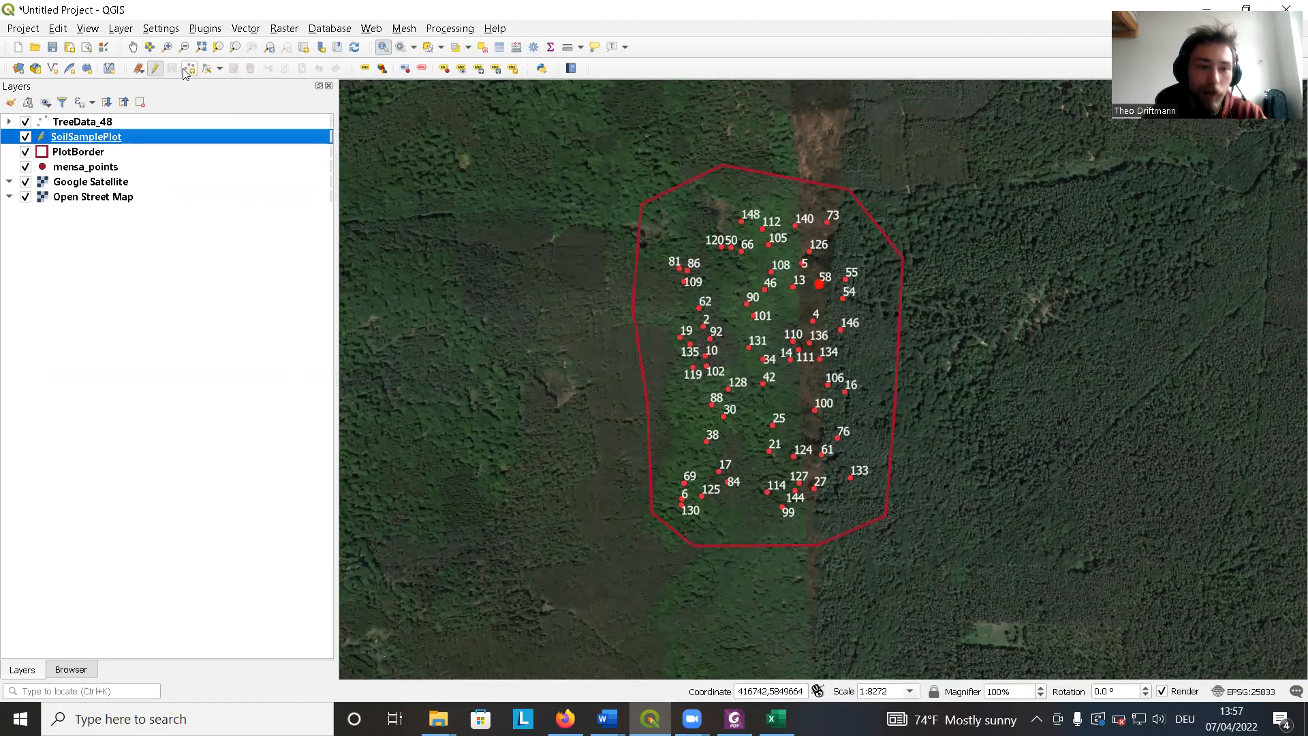
click(189, 70)
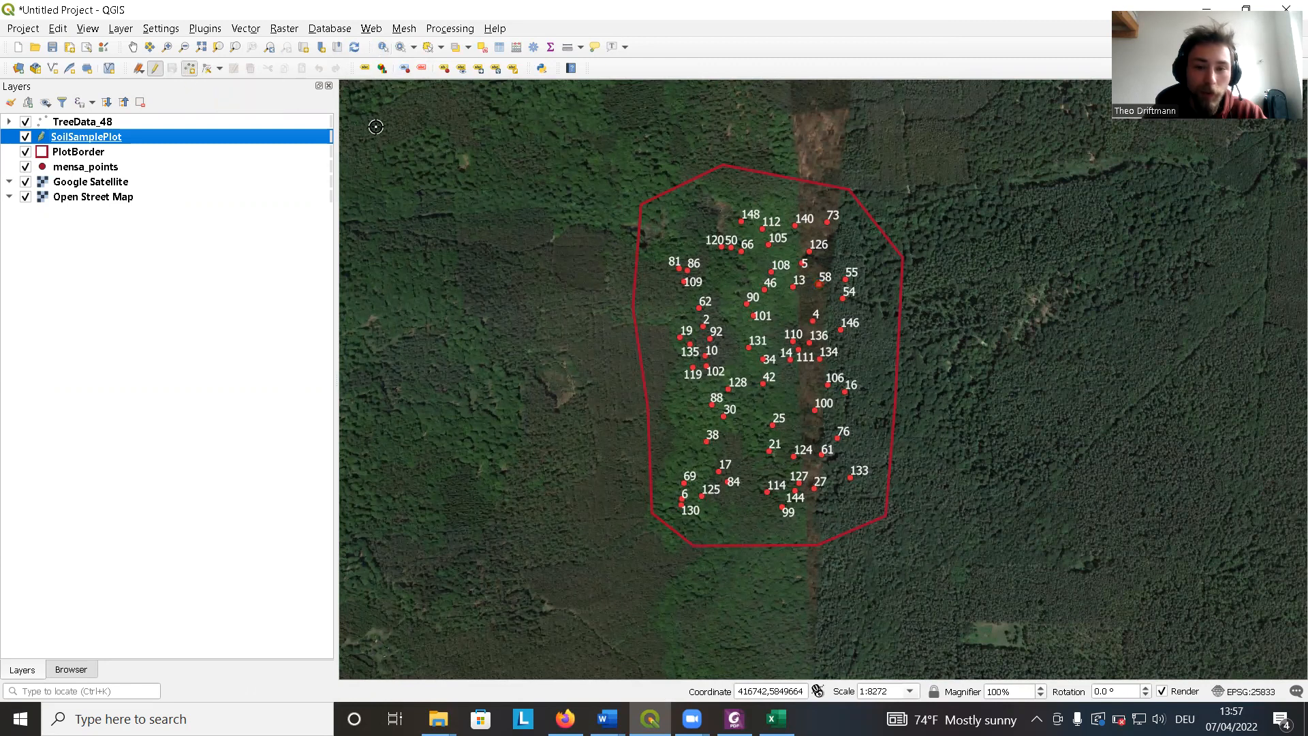
click(877, 331)
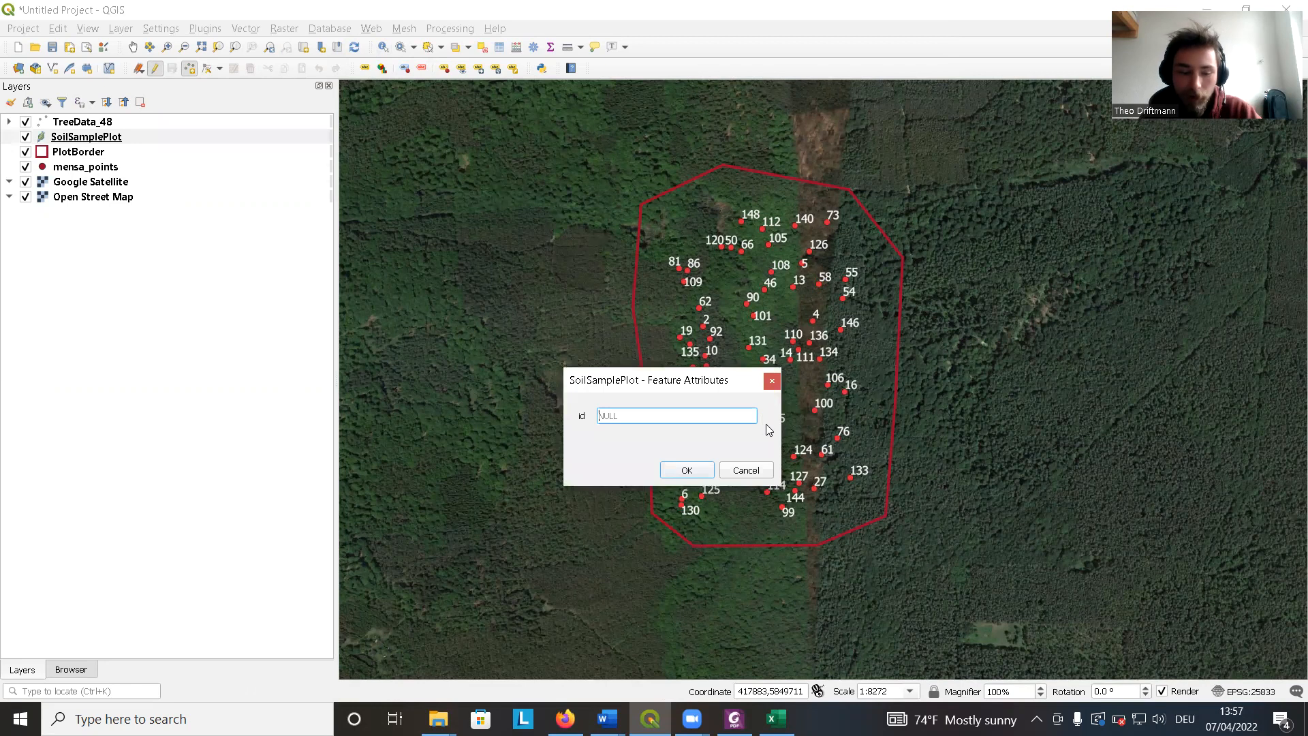
key(Return)
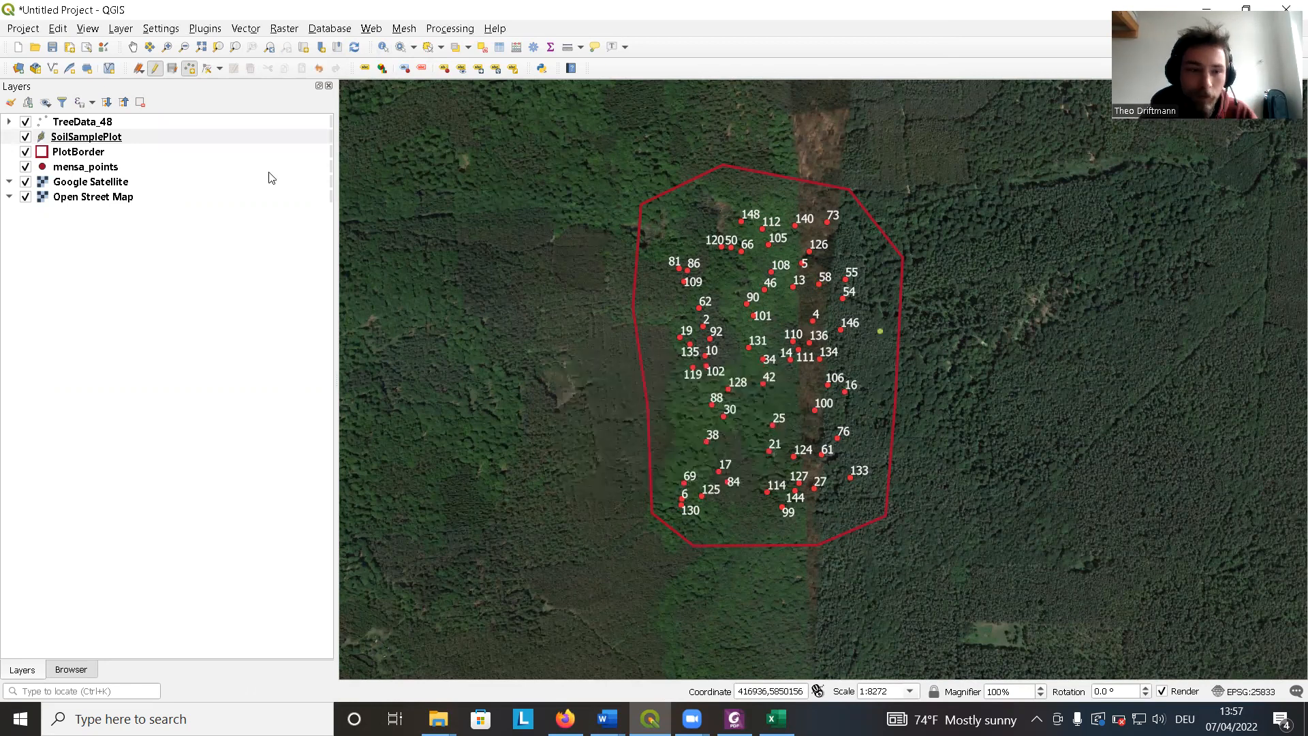
Add two more sample points inside the plot border's eastern edge, entering id 3 for the last, and save the layer edits.
click(880, 372)
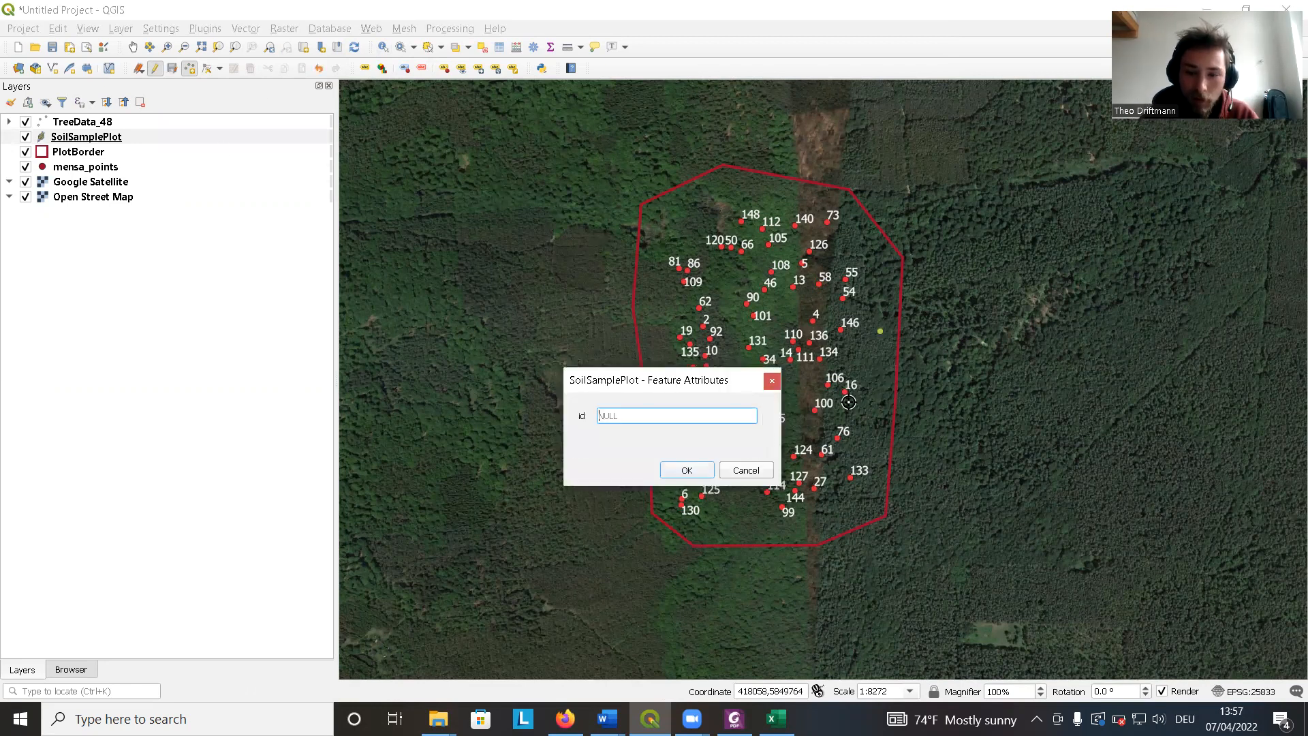
click(750, 463)
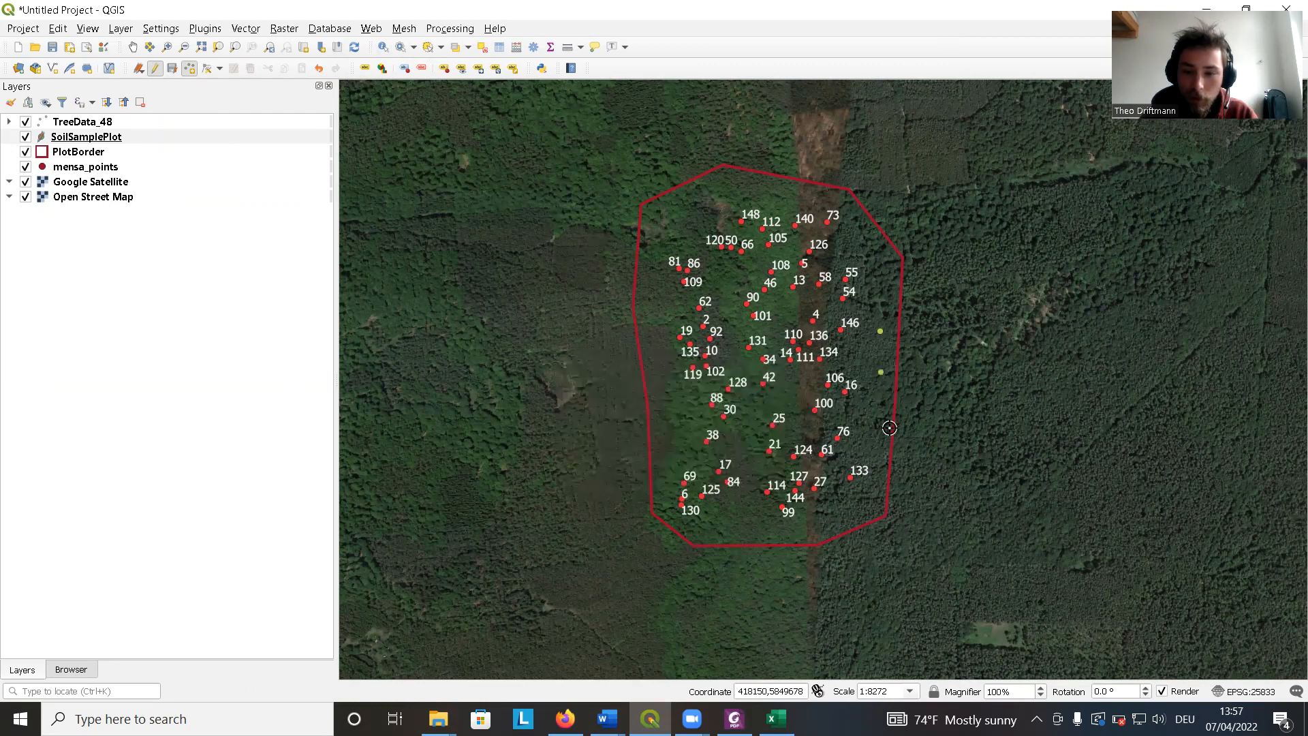
click(881, 372)
text(3)
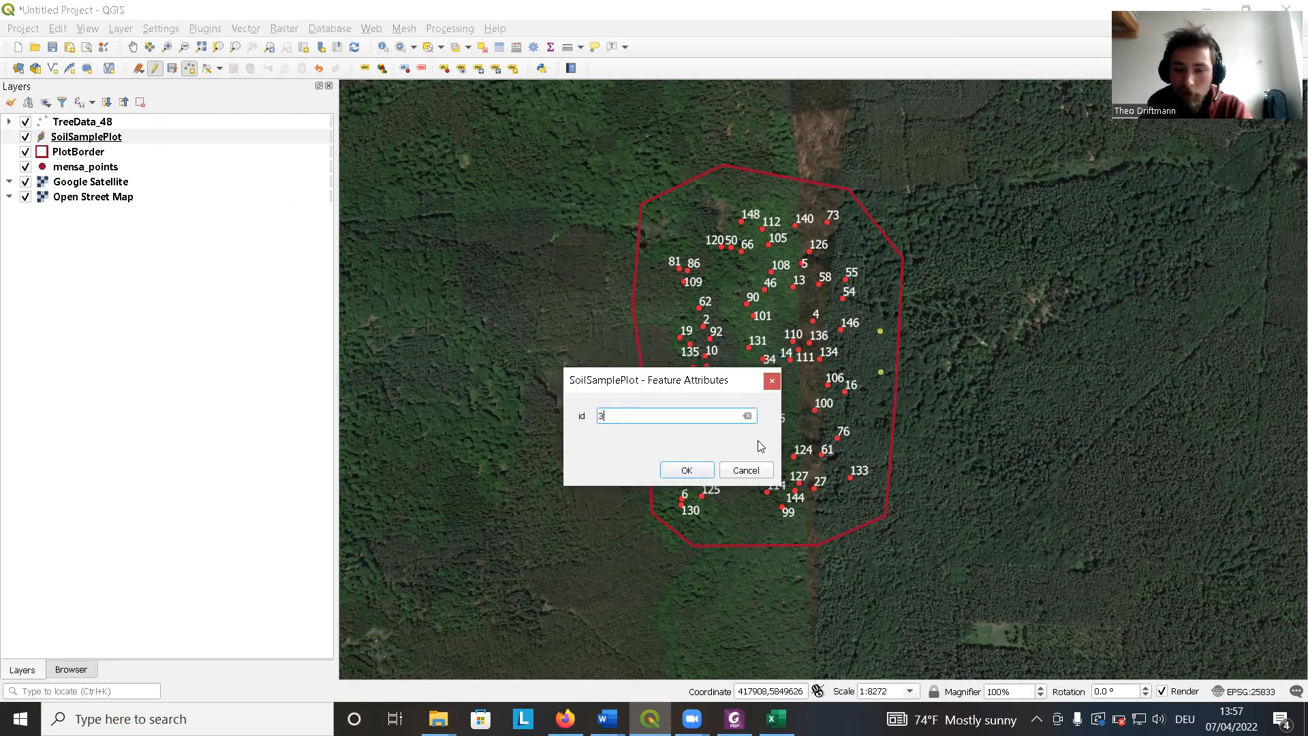
key(Return)
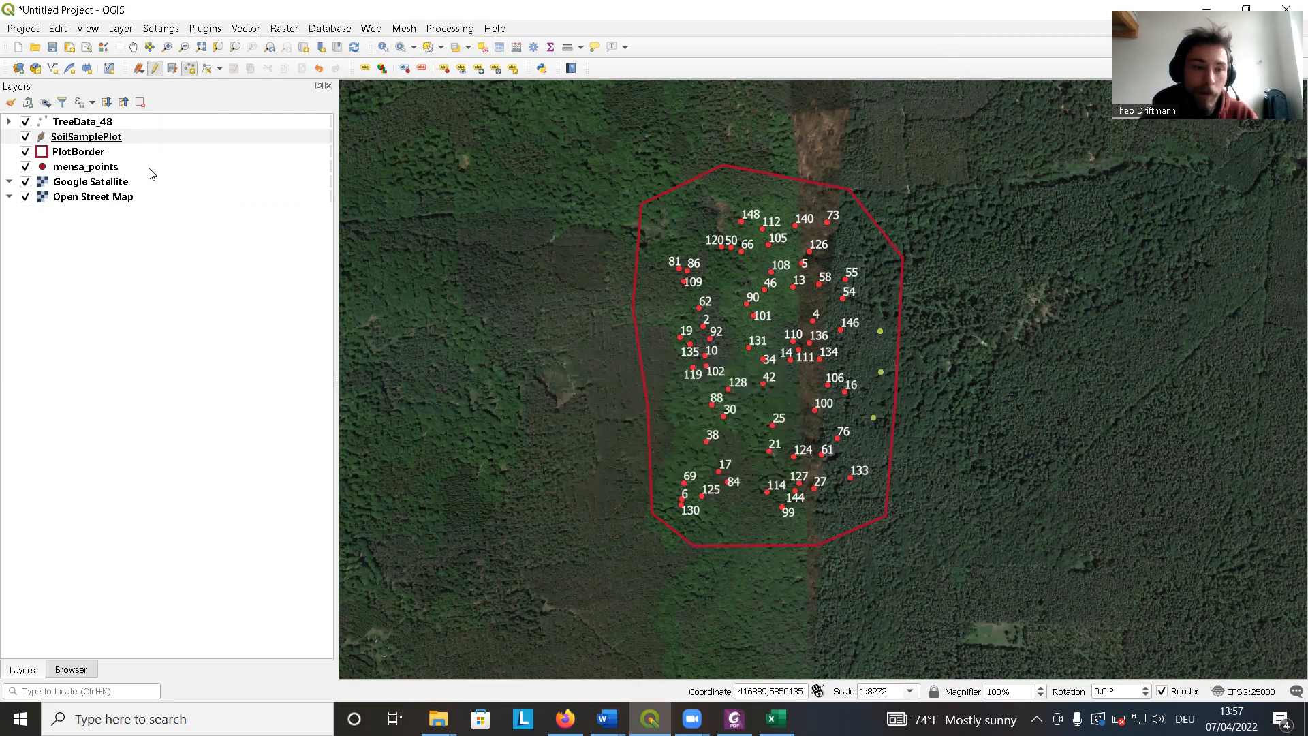
click(155, 68)
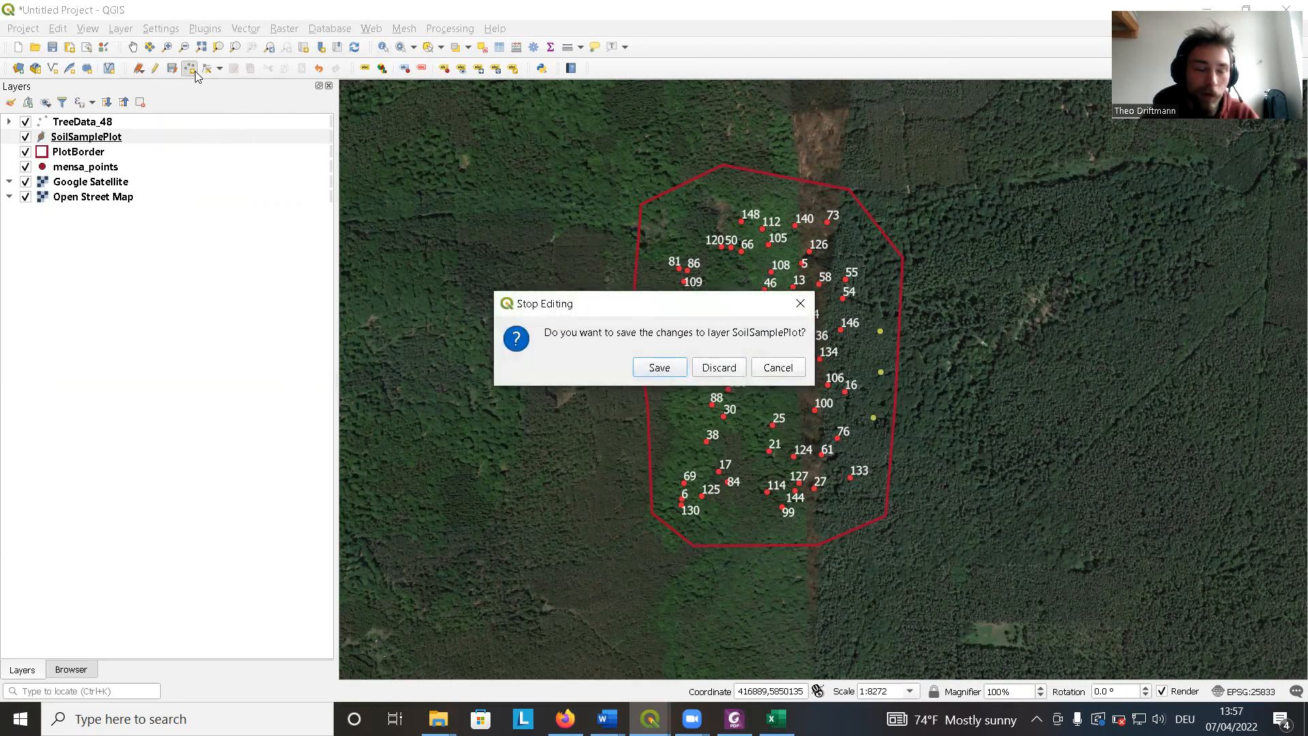
click(661, 368)
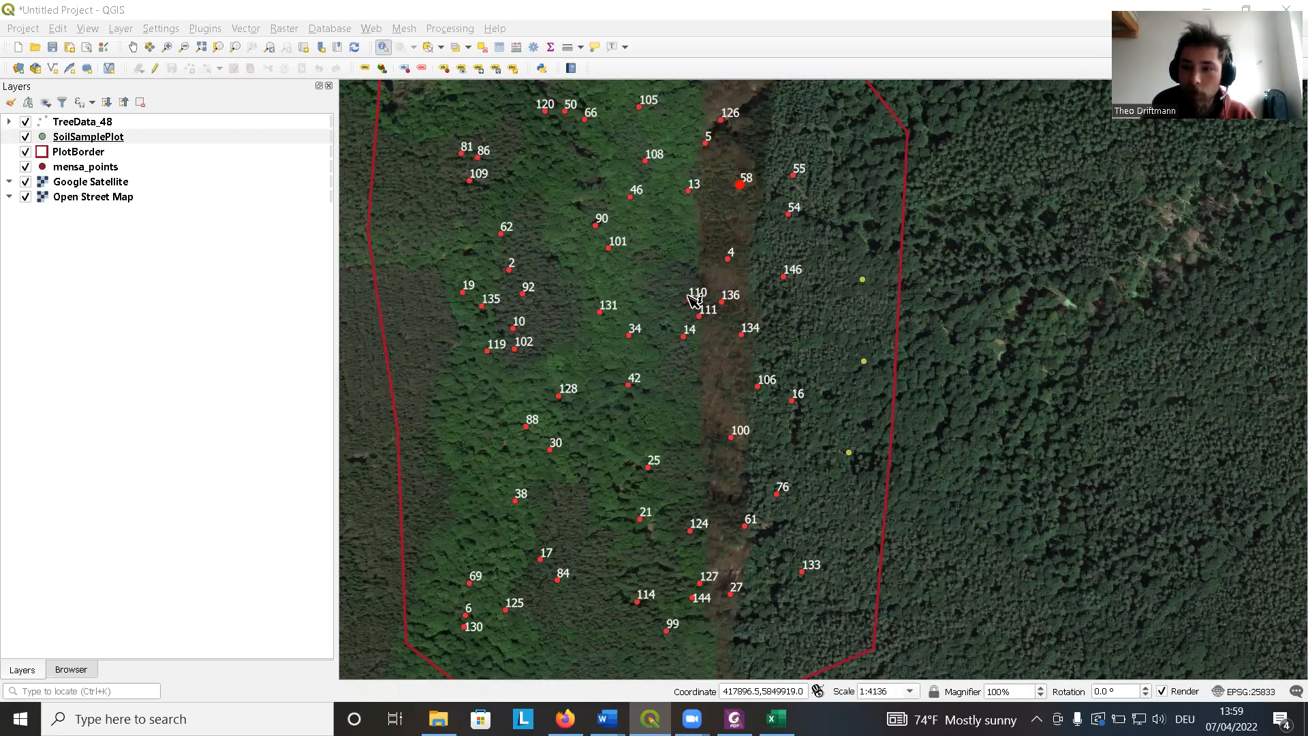
Hide the TreeData_48 layer.
scroll(697, 298, down, 1)
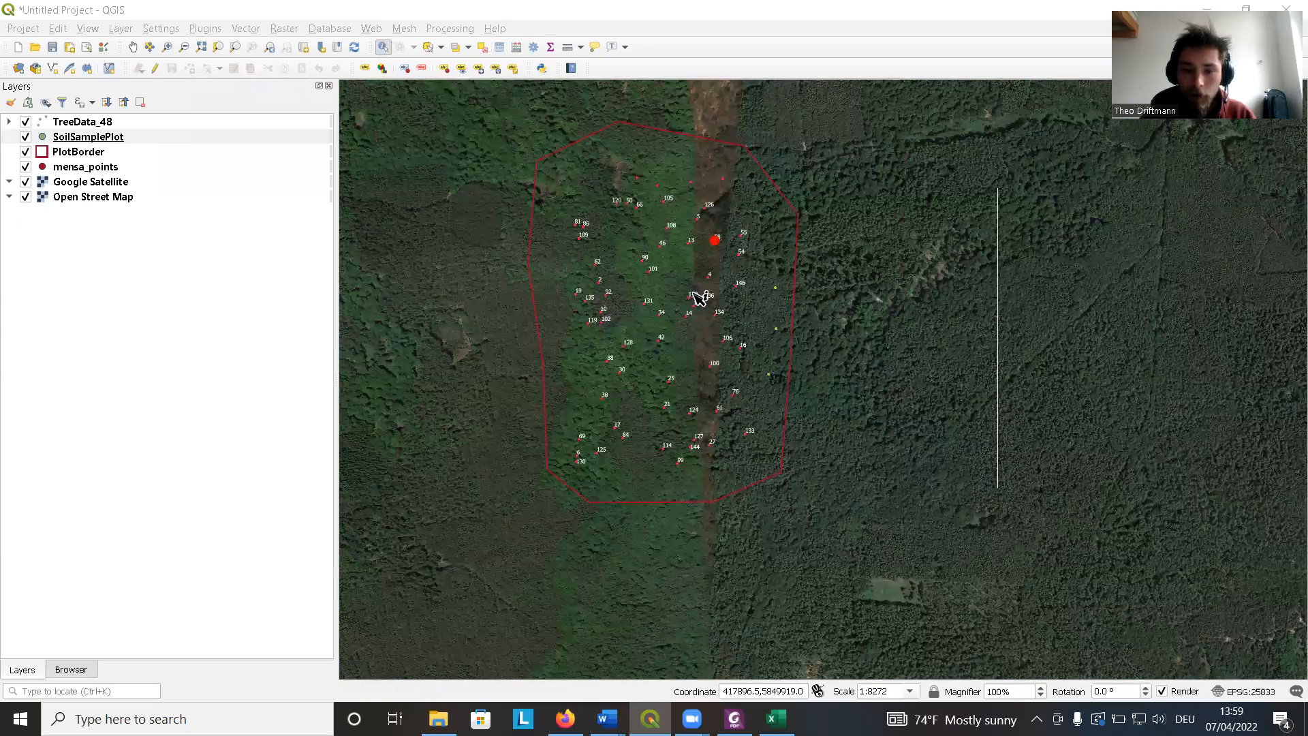
scroll(700, 298, up, 1)
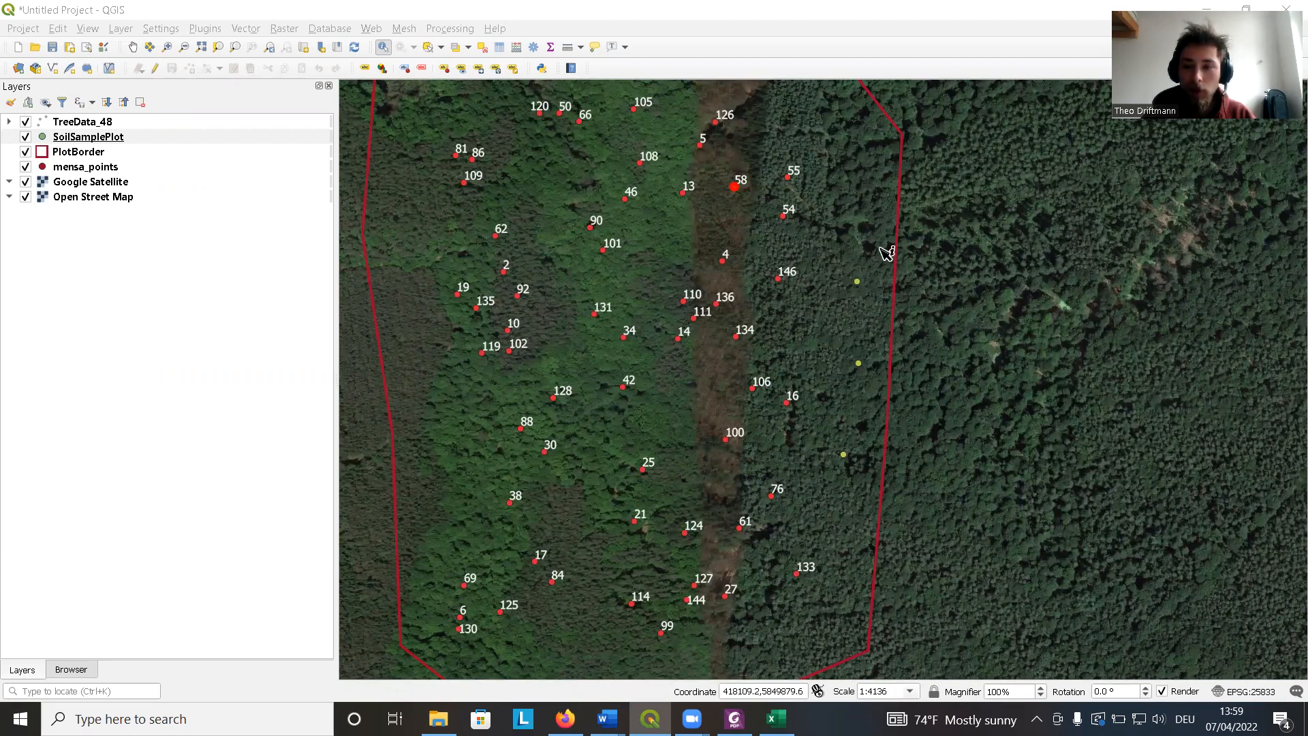
click(26, 122)
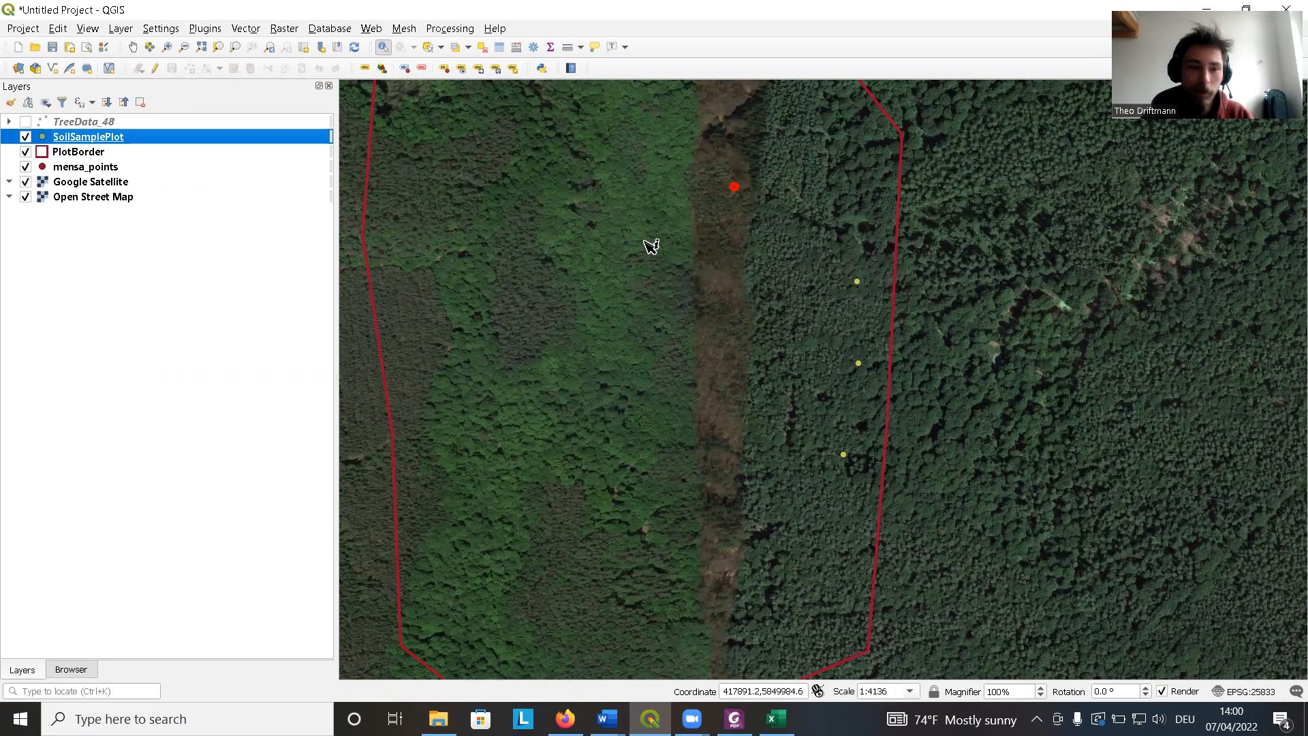
Open the SoilSamplePlot attribute table to inspect its id values, then close it.
right_click(114, 141)
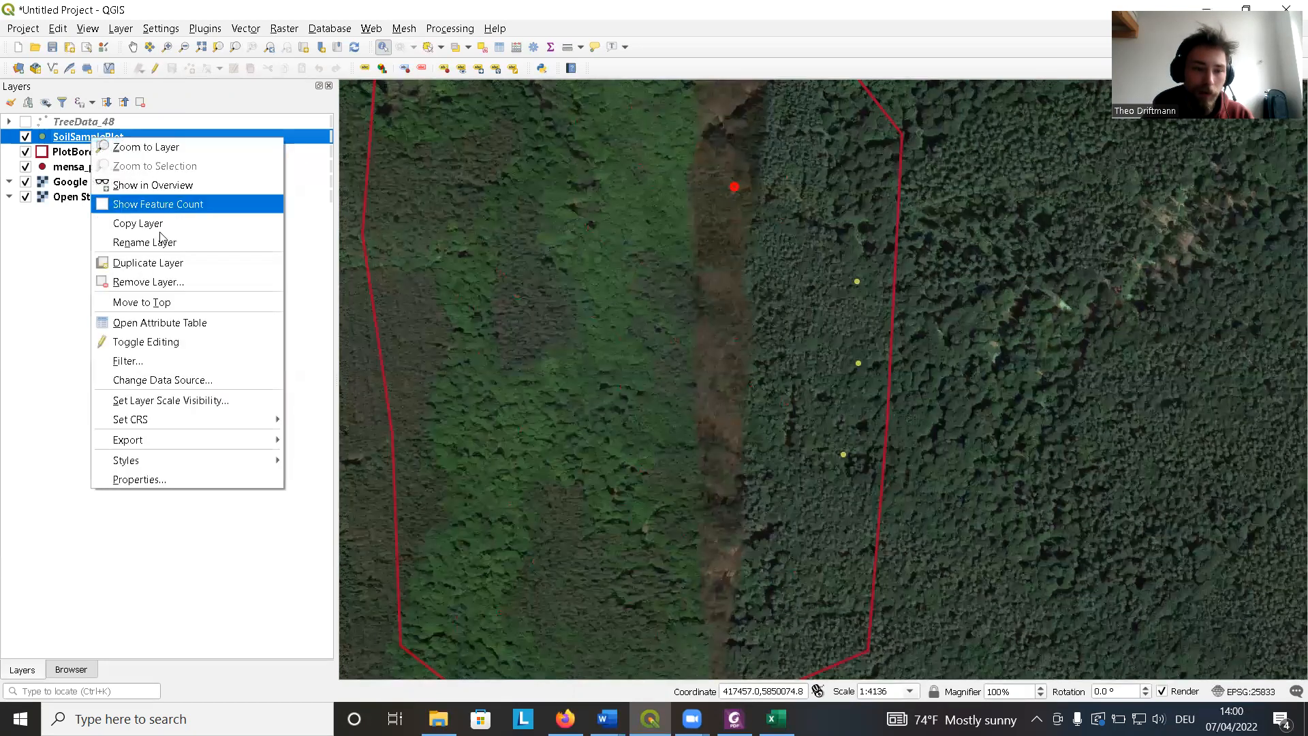
click(188, 320)
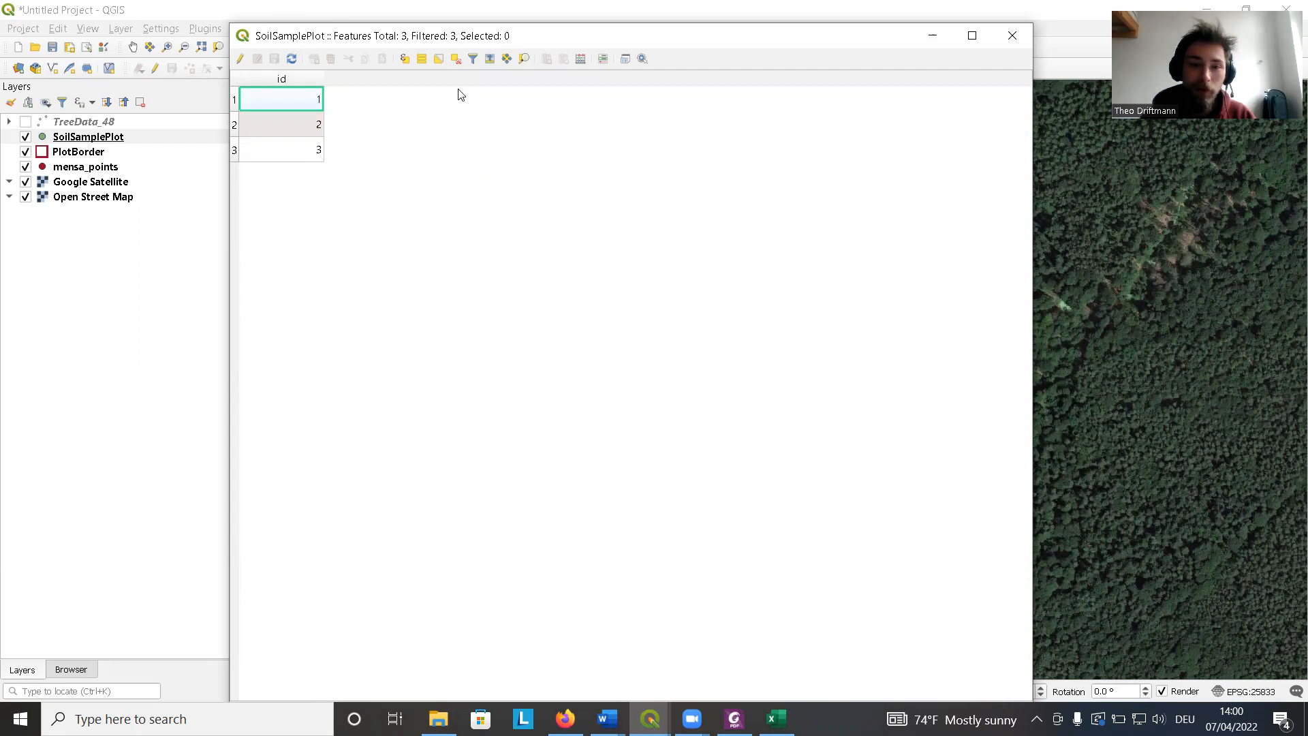
drag(462, 45, 447, 87)
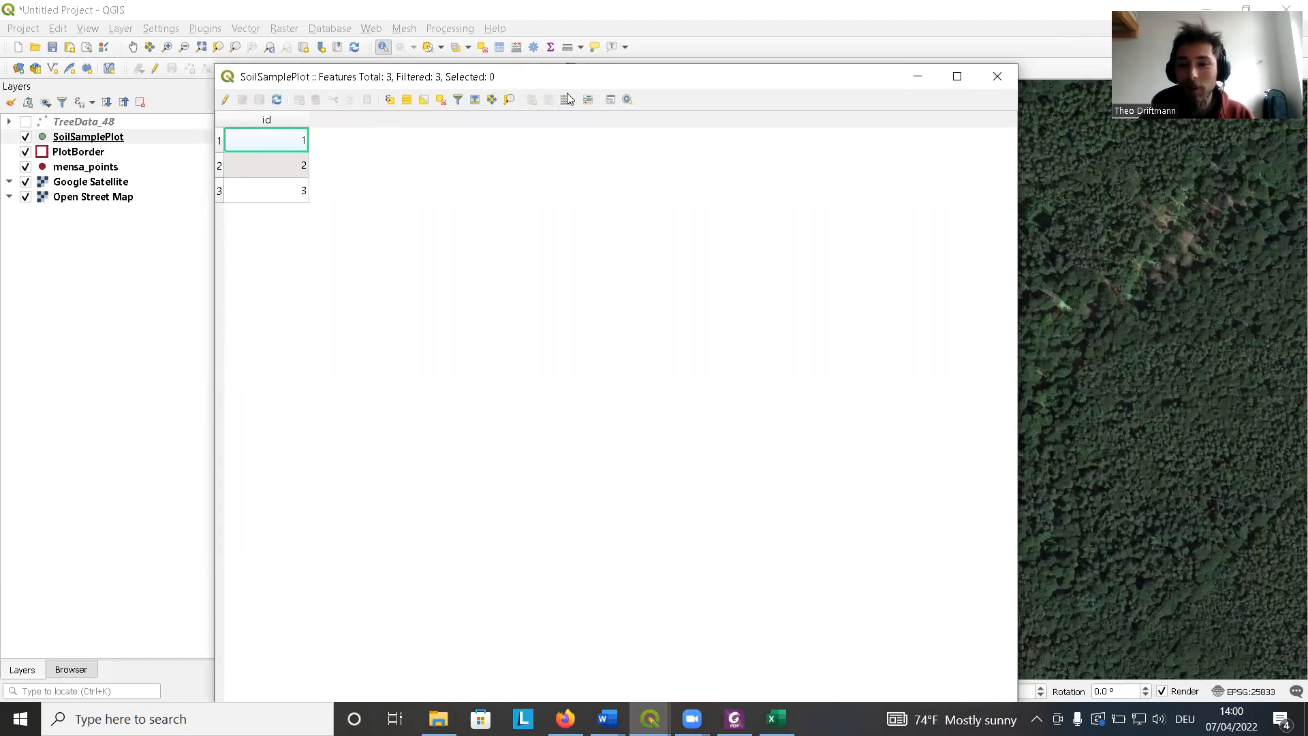
drag(564, 81, 543, 128)
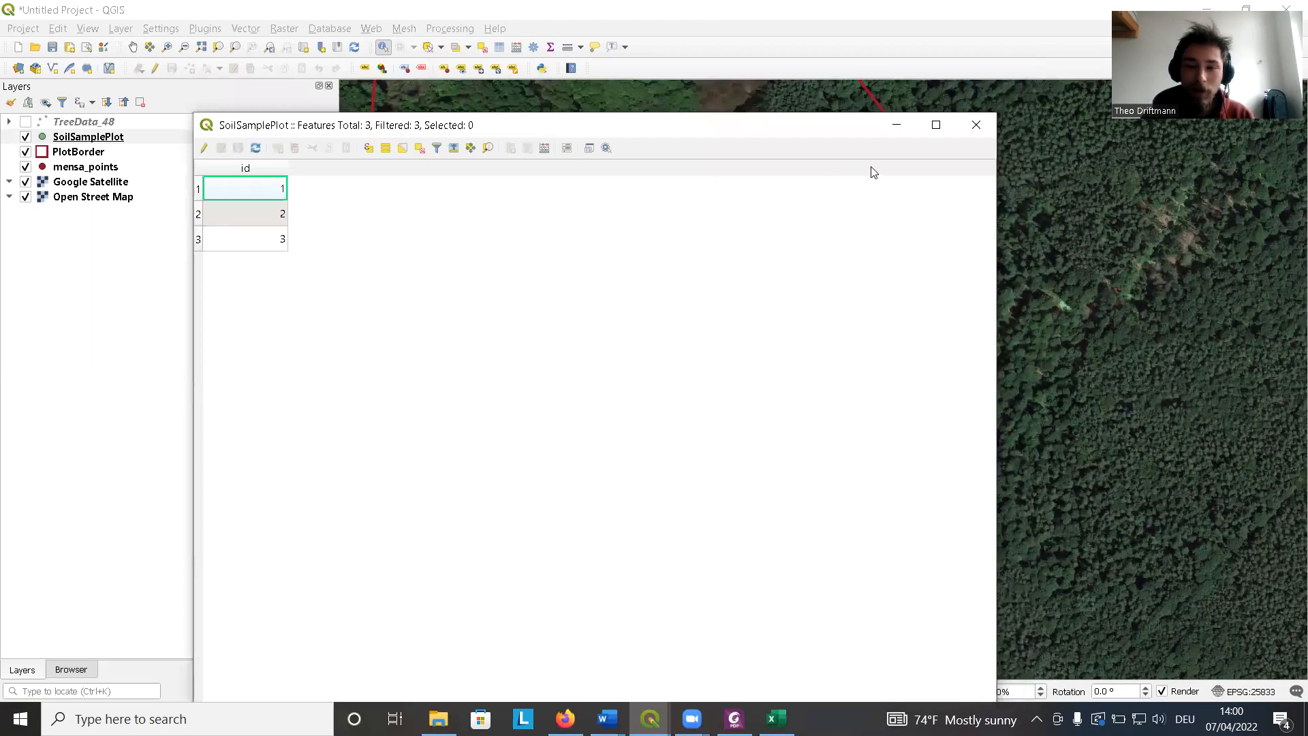
click(988, 125)
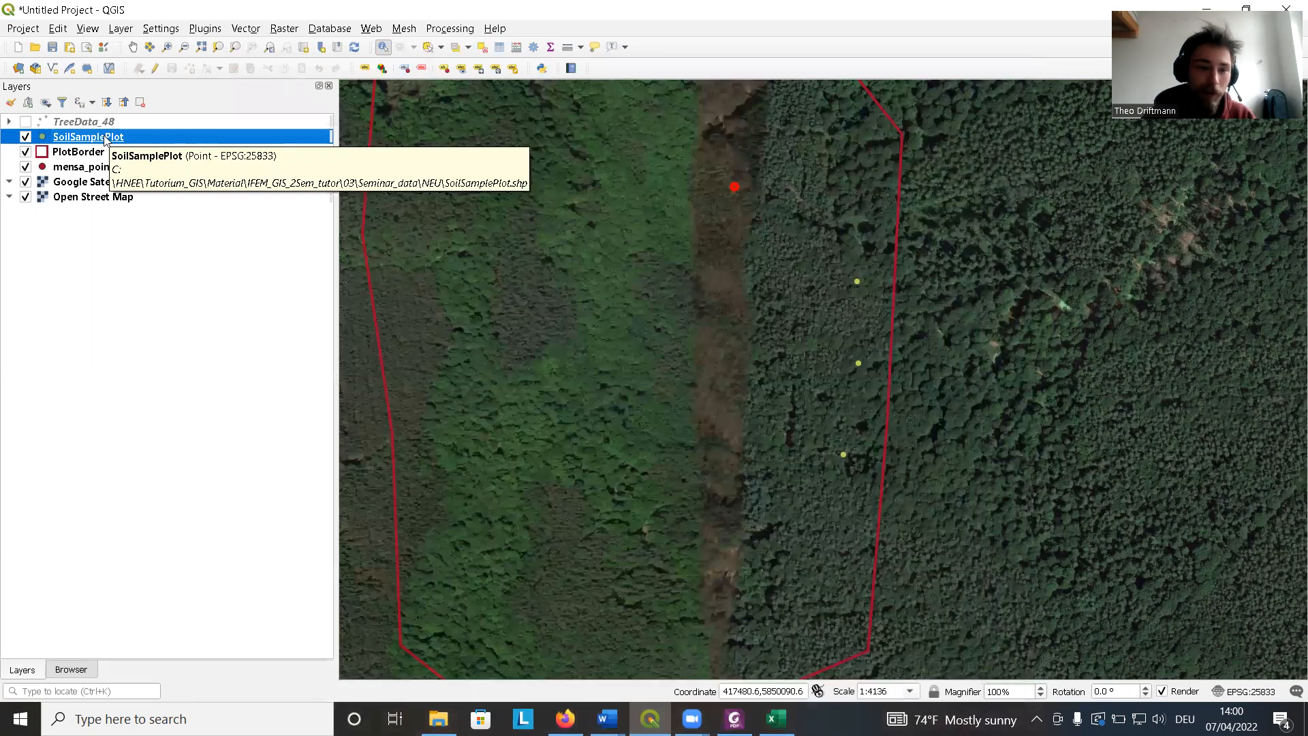
Run Add Geometry Attributes on SoilSamplePlot using the layer CRS into a temporary layer.
click(246, 29)
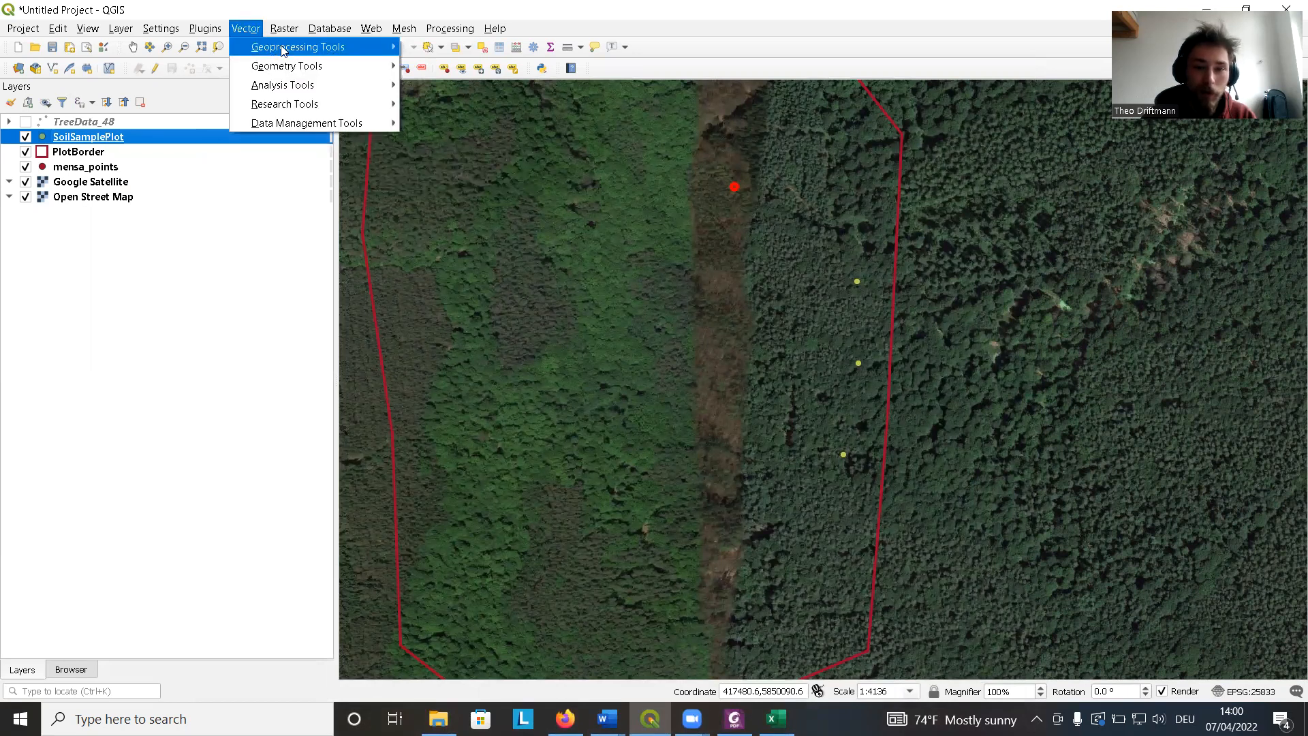
mouse_move(282, 50)
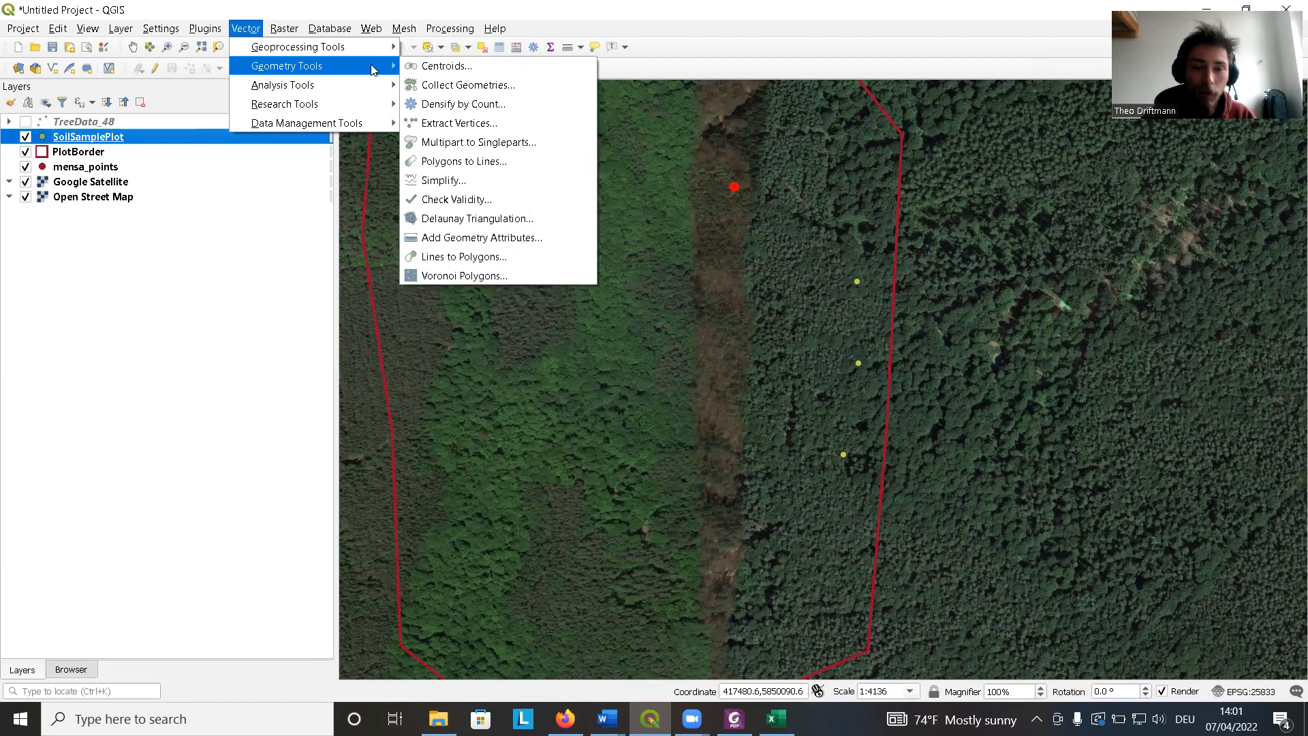
click(490, 240)
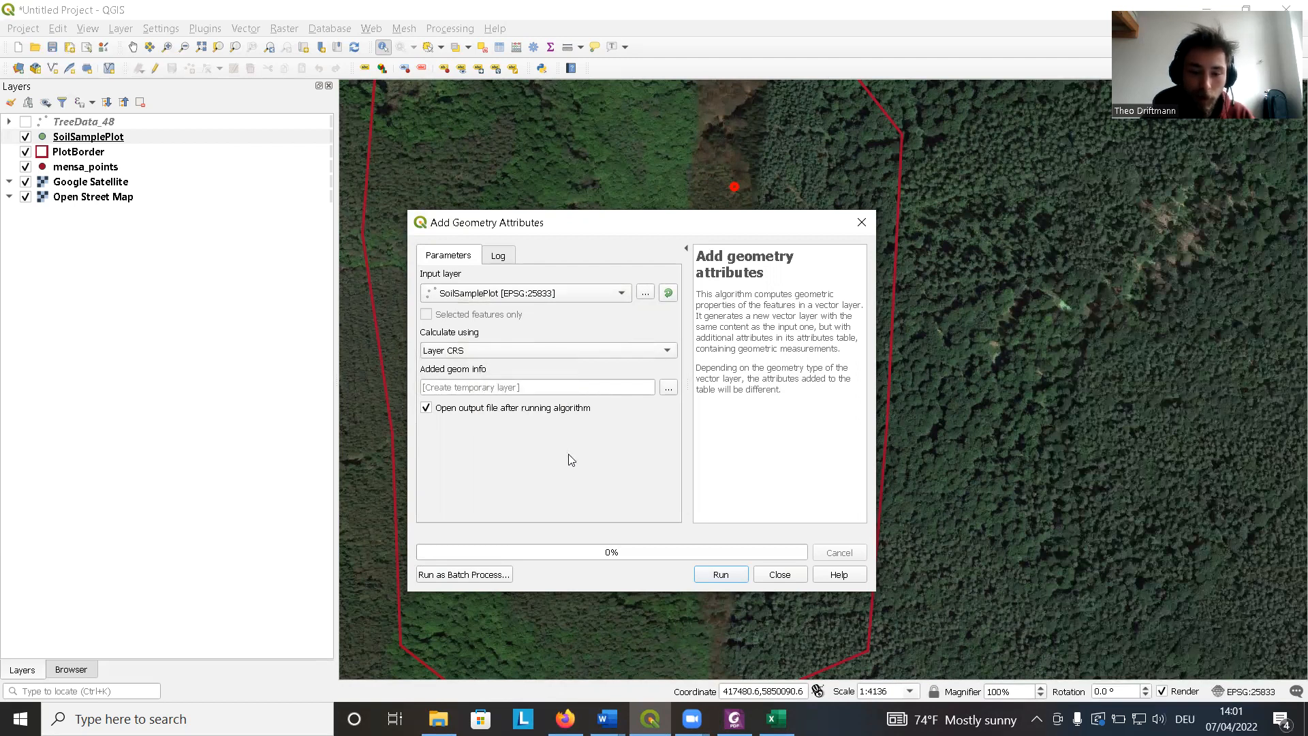
click(719, 576)
click(780, 575)
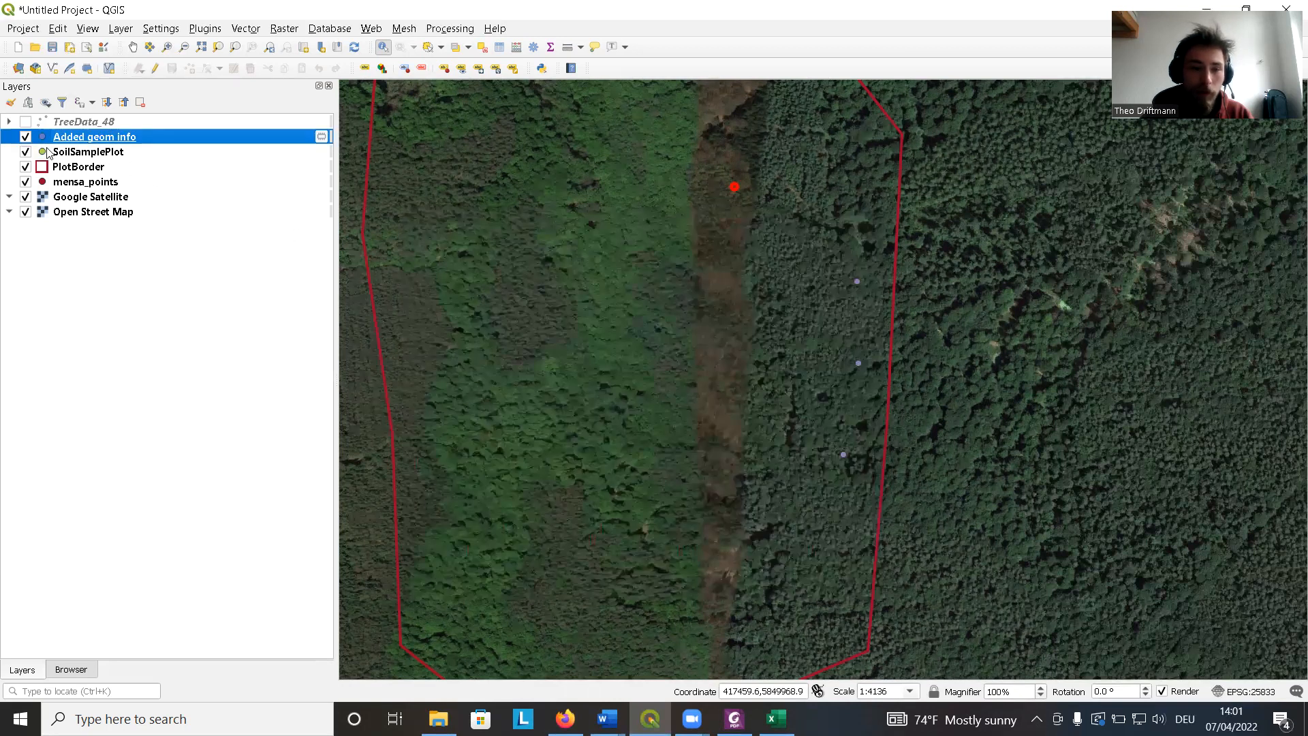
Compare the new geometry layer with SoilSamplePlot and inspect its attribute table's xcoord and ycoord columns.
click(25, 152)
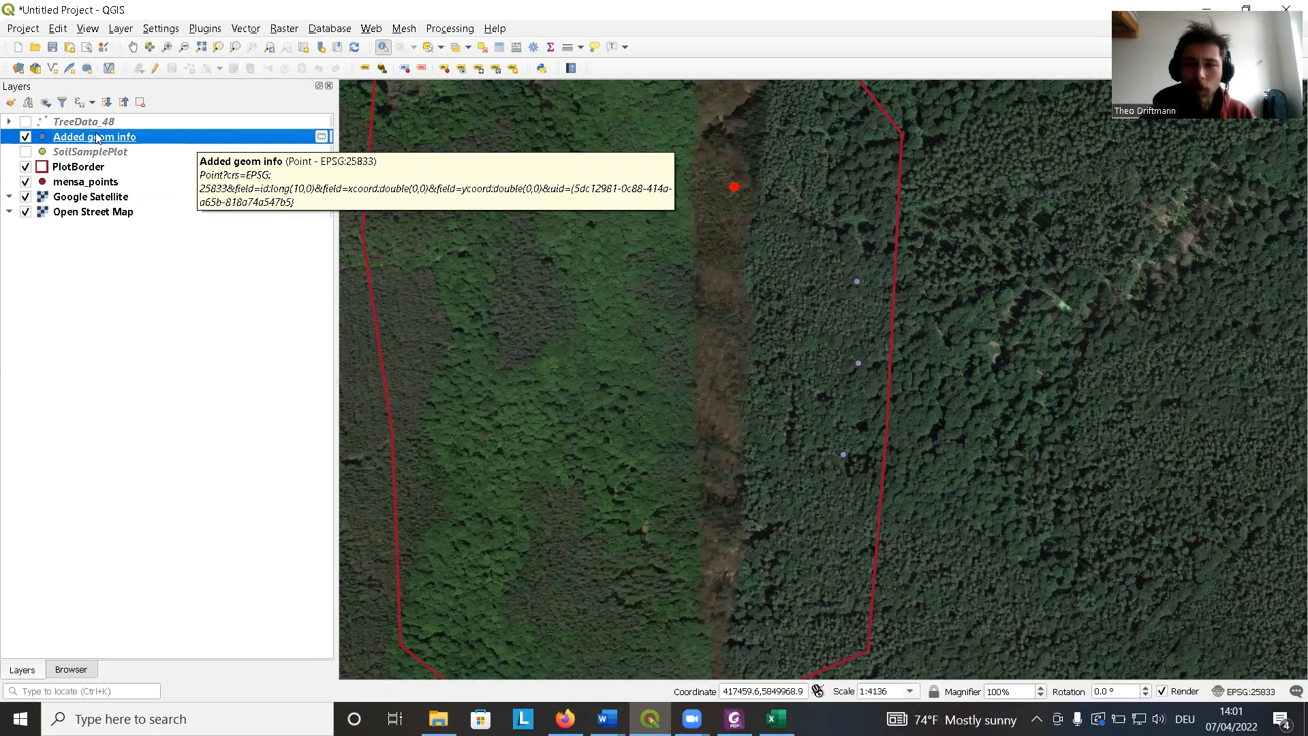
click(27, 153)
click(26, 137)
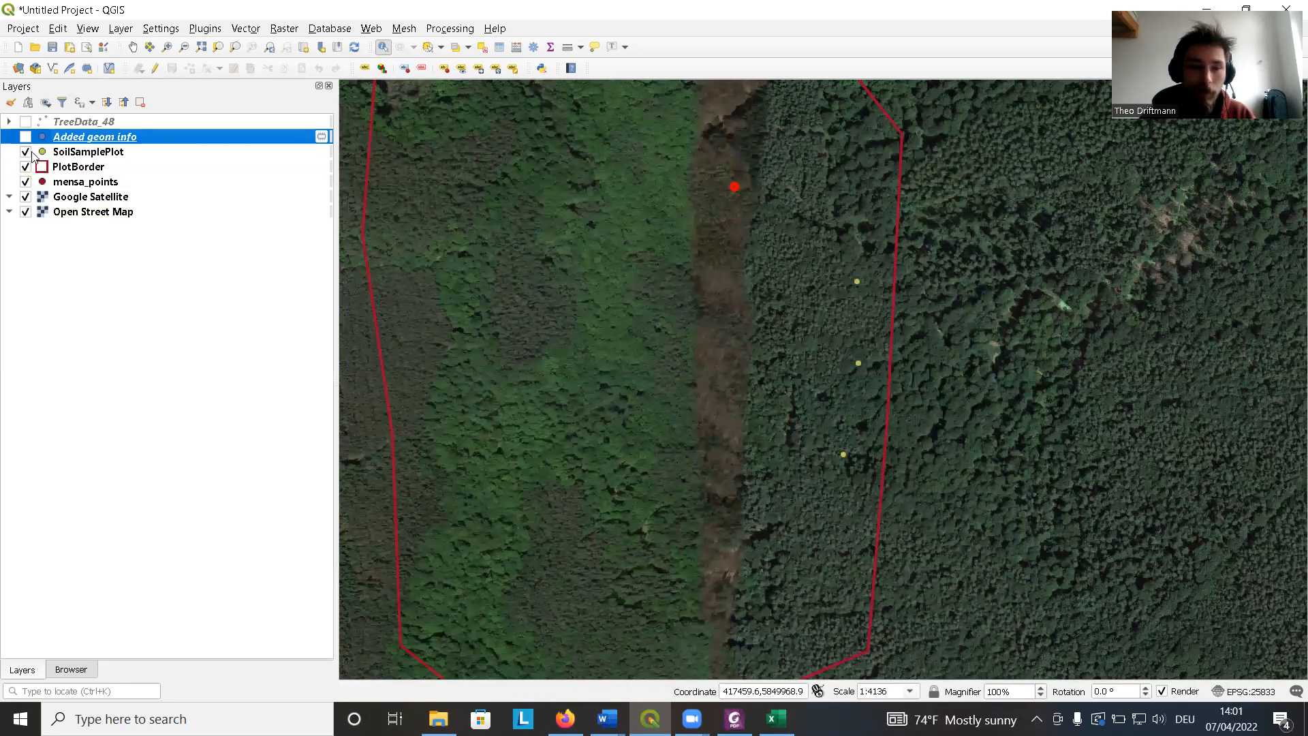
click(25, 137)
right_click(70, 138)
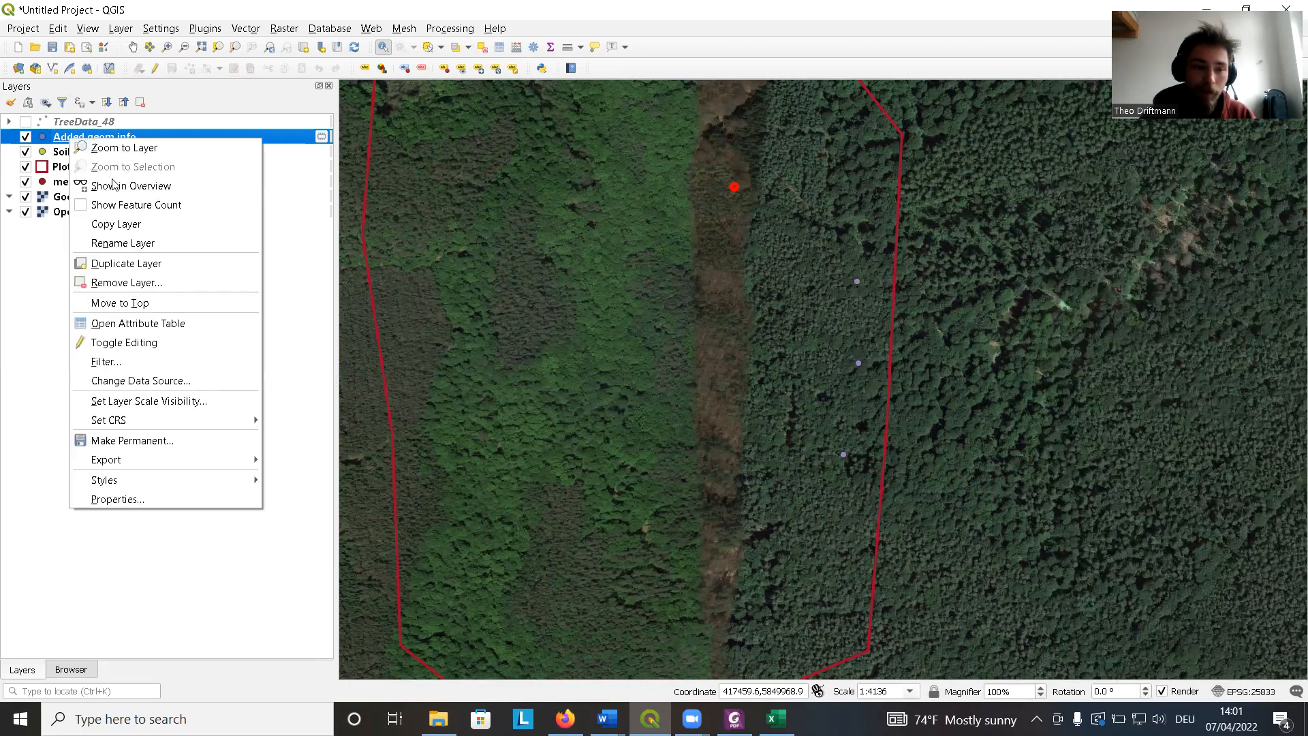
click(151, 324)
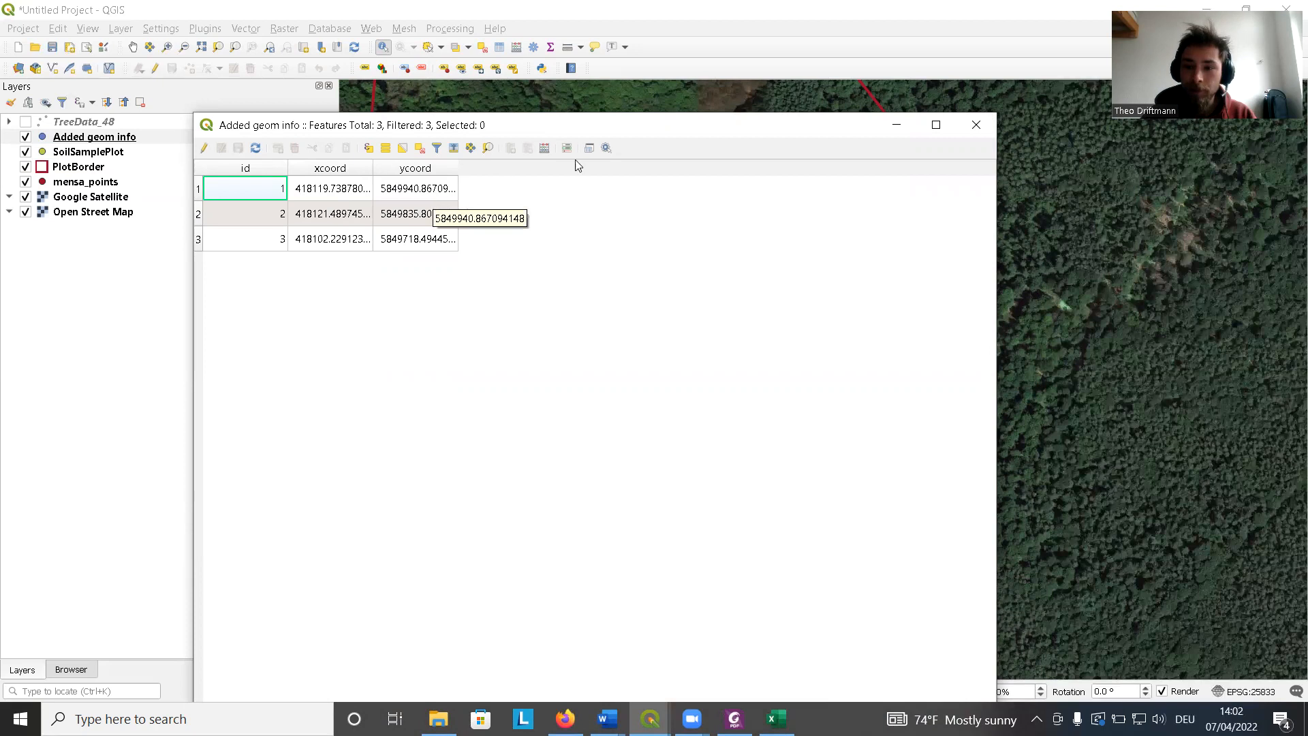
click(991, 130)
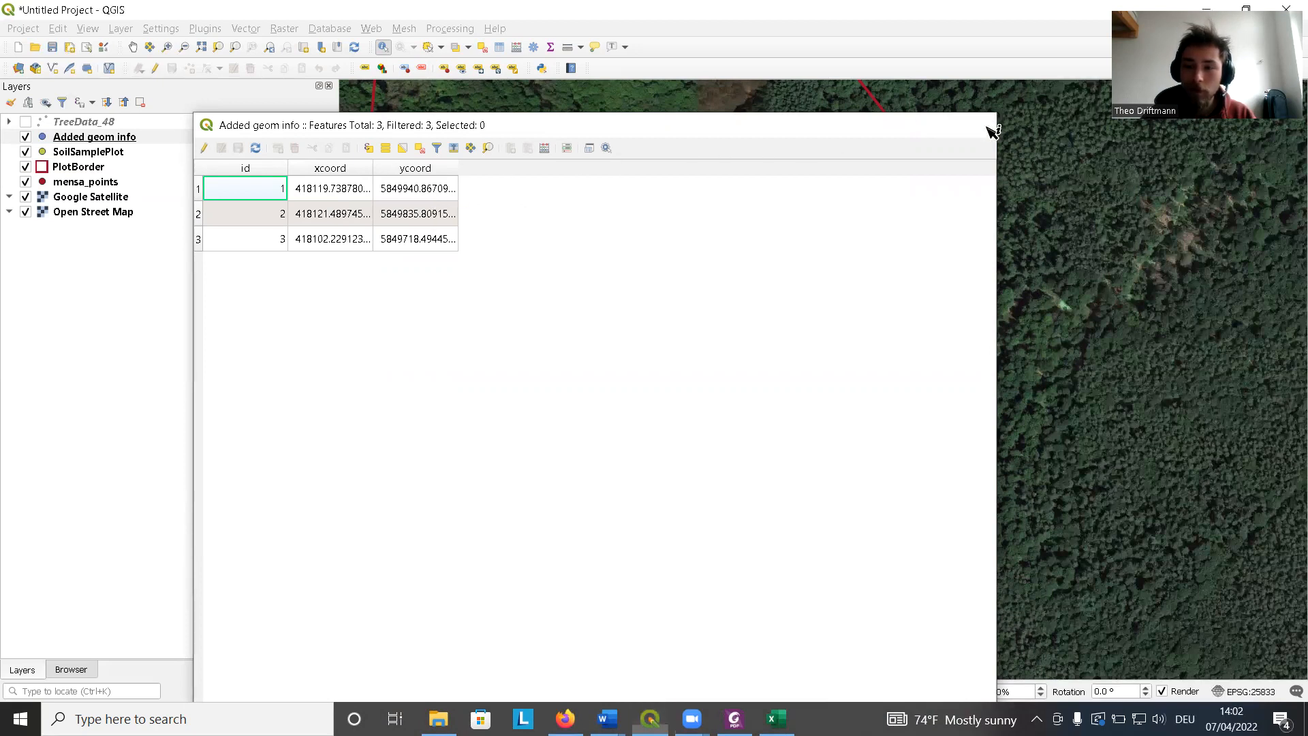
Export the Added geom info layer as an ESRI Shapefile named R_SoilSamplePlot in EPSG:25833.
click(110, 155)
right_click(133, 138)
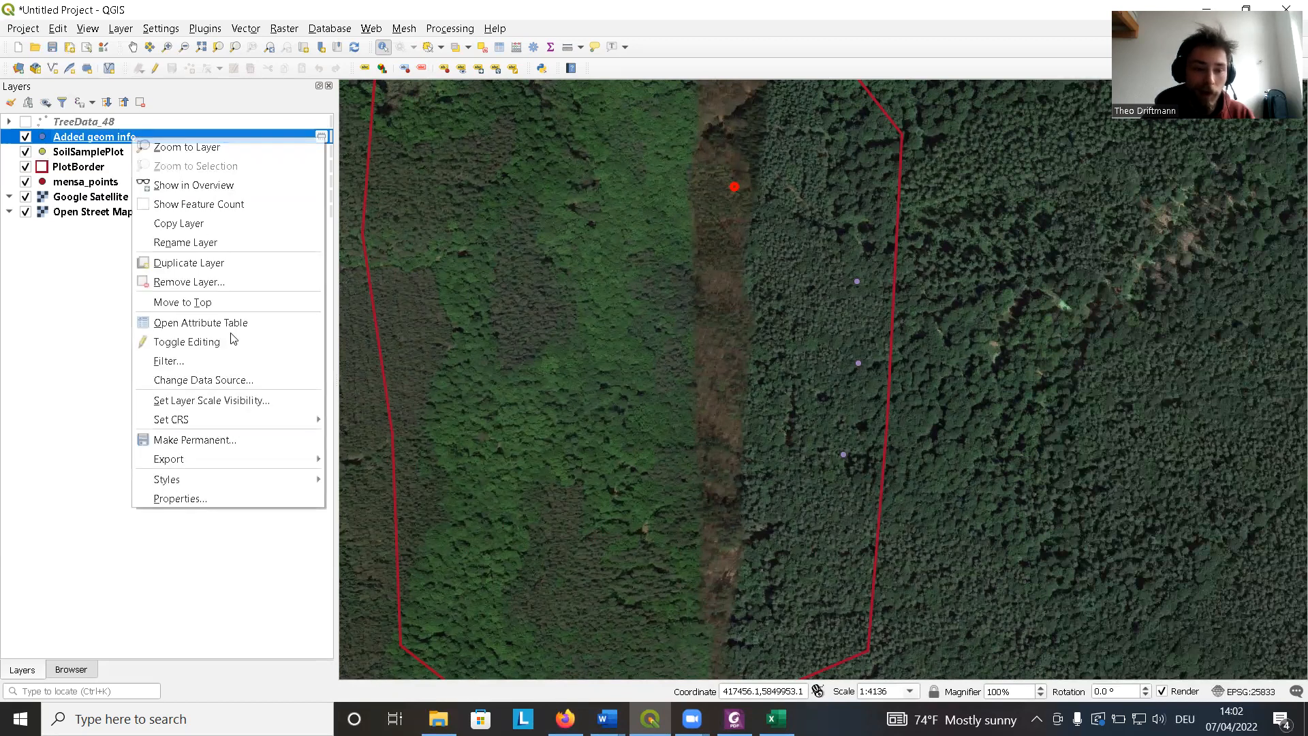
mouse_move(282, 468)
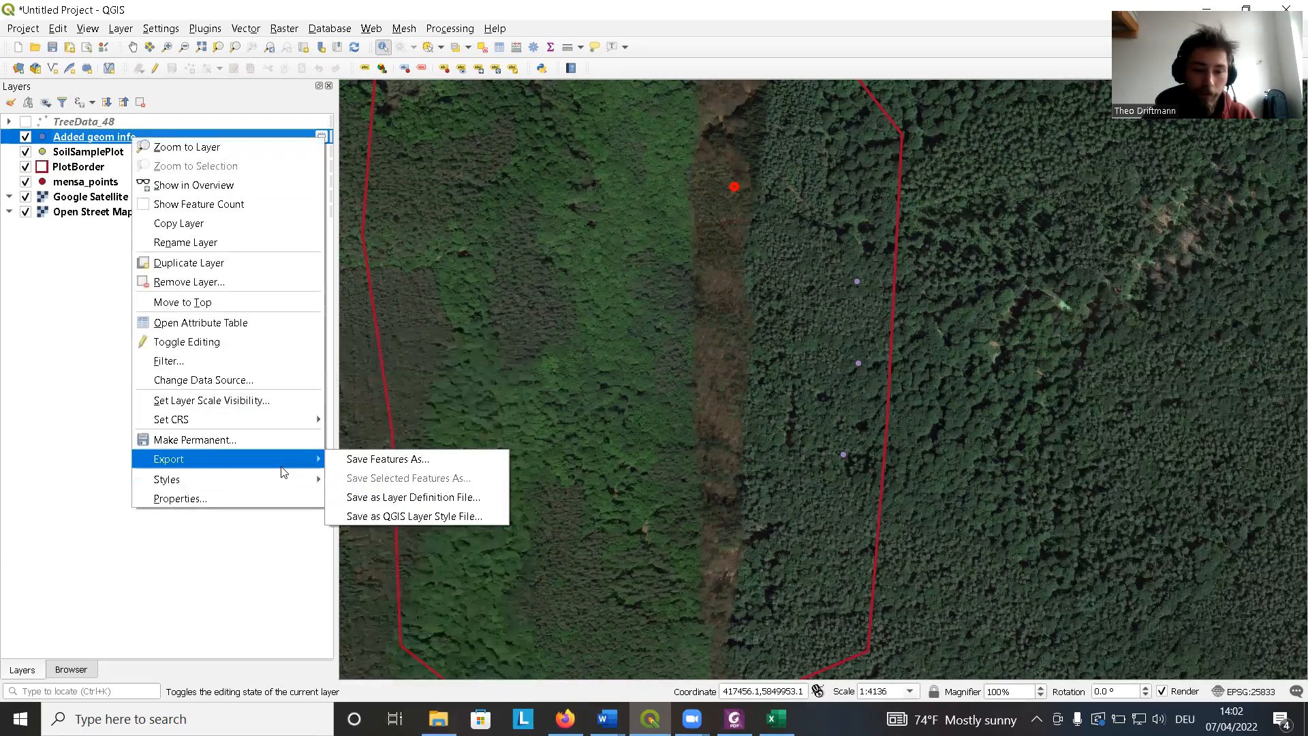
click(368, 459)
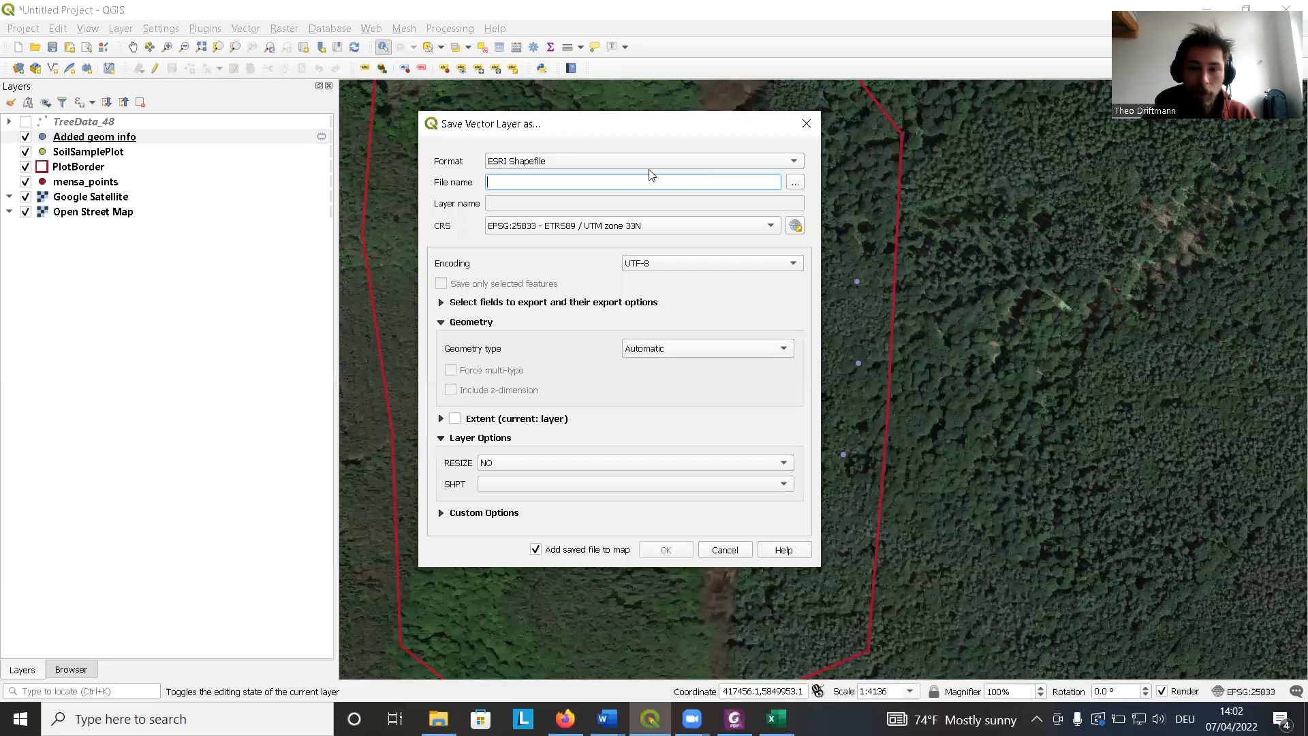
click(796, 184)
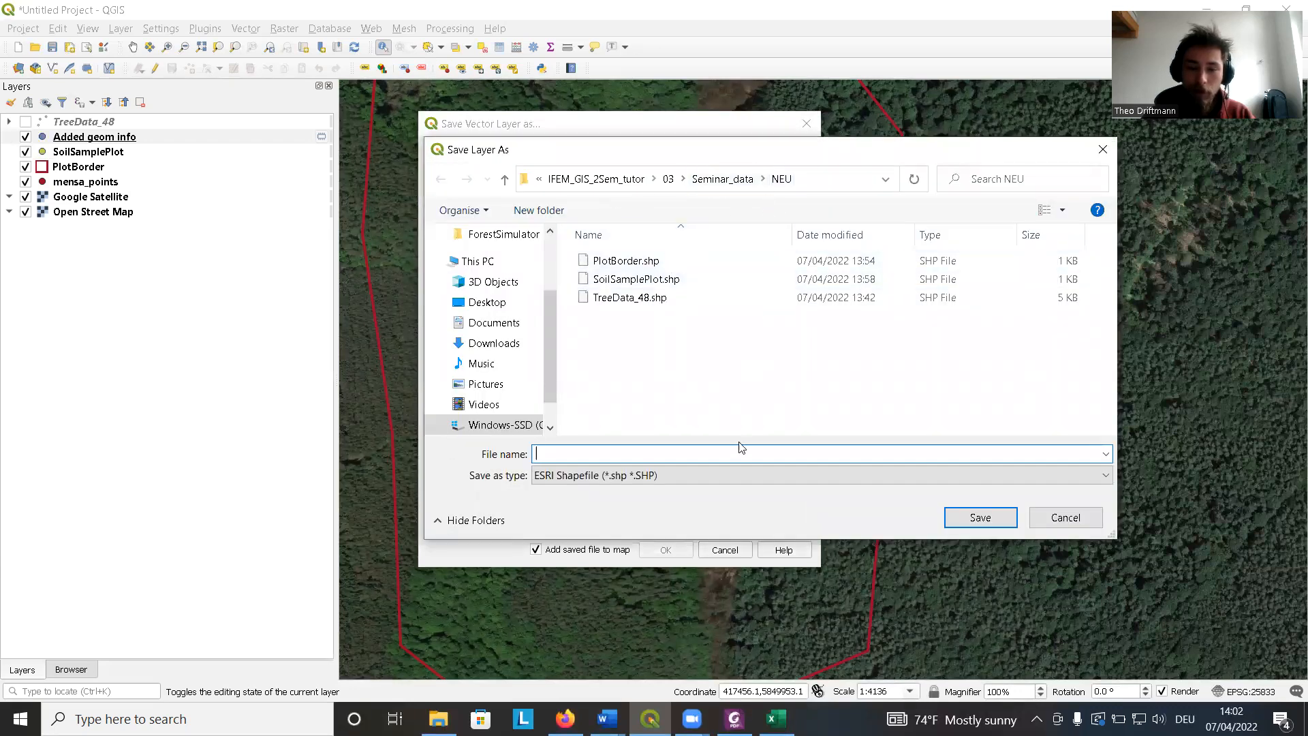
text(Soi)
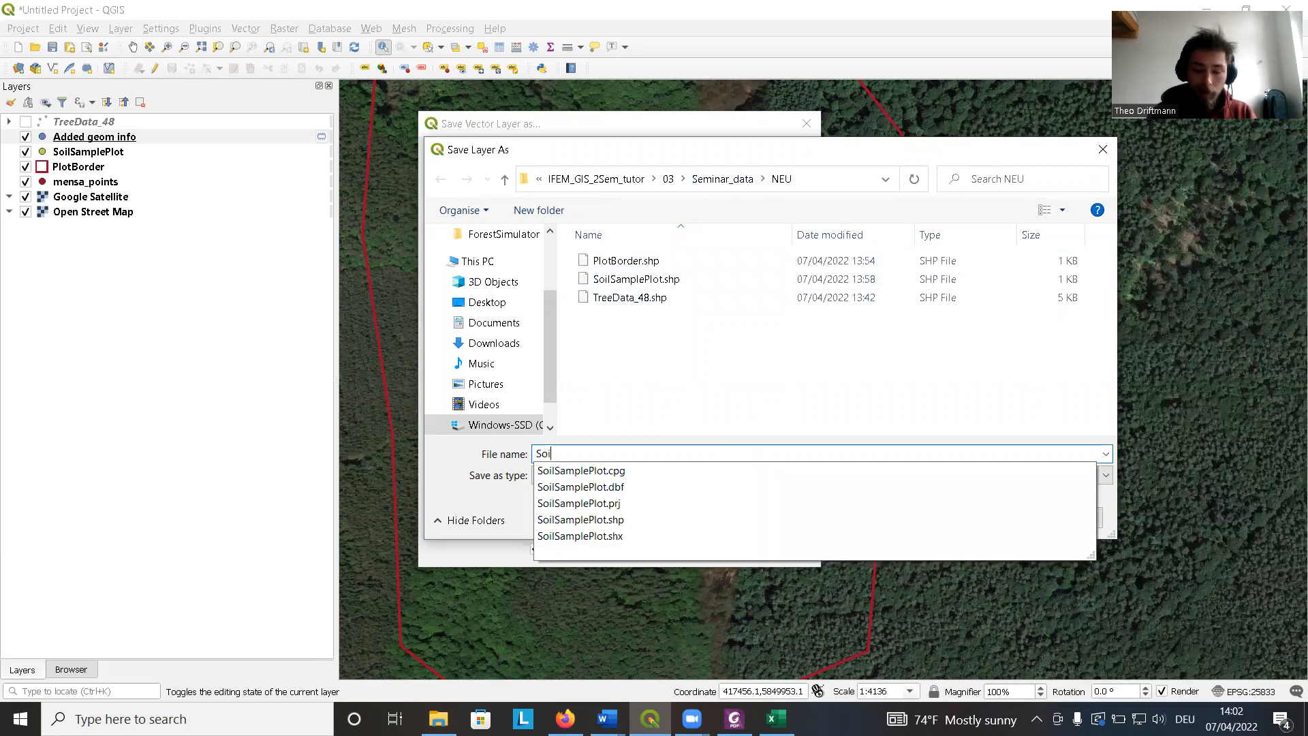
text(lSampe)
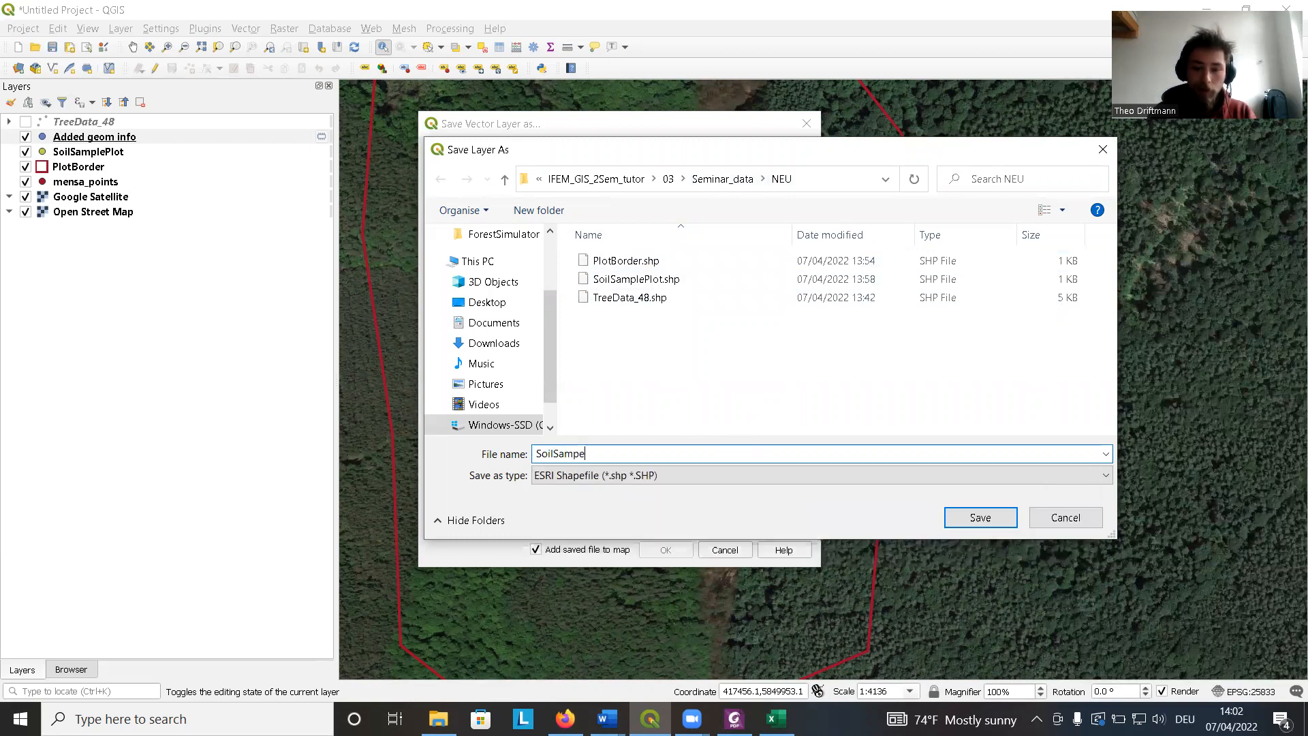
key(BackSpace)
text(lePlot)
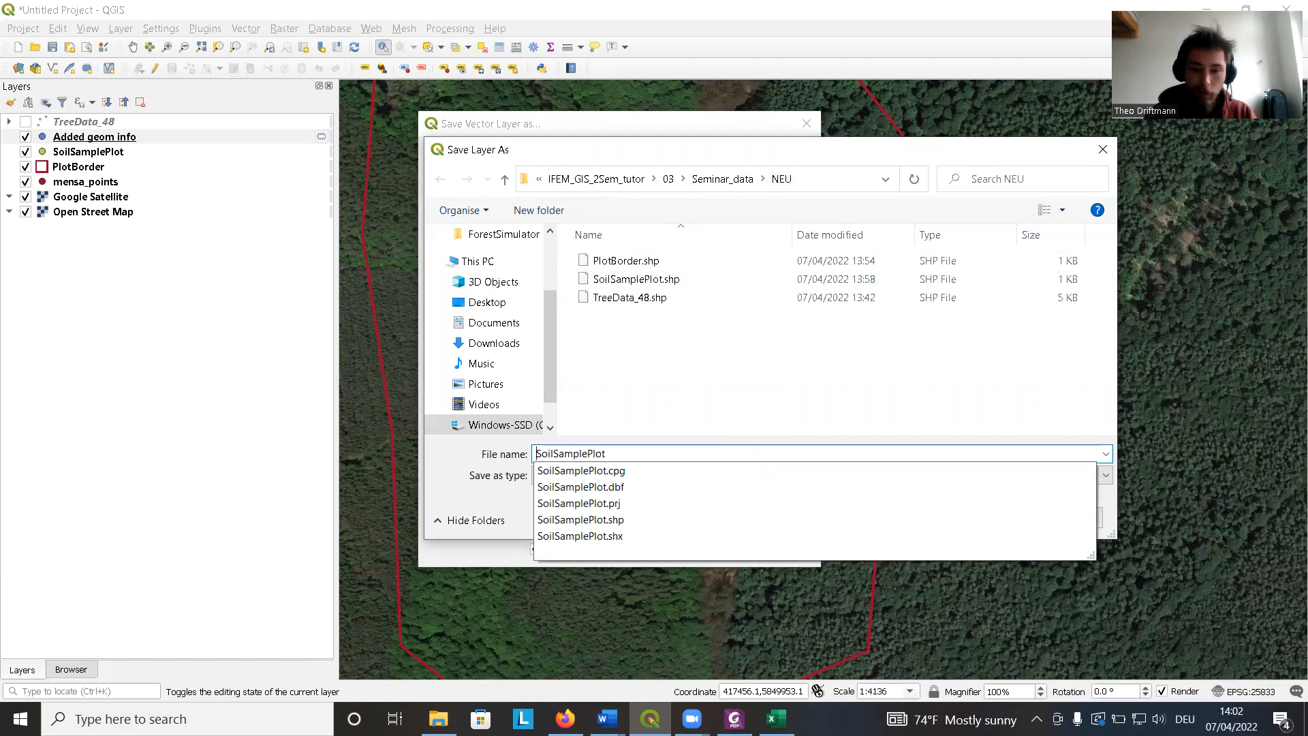
key(Home)
text(R_)
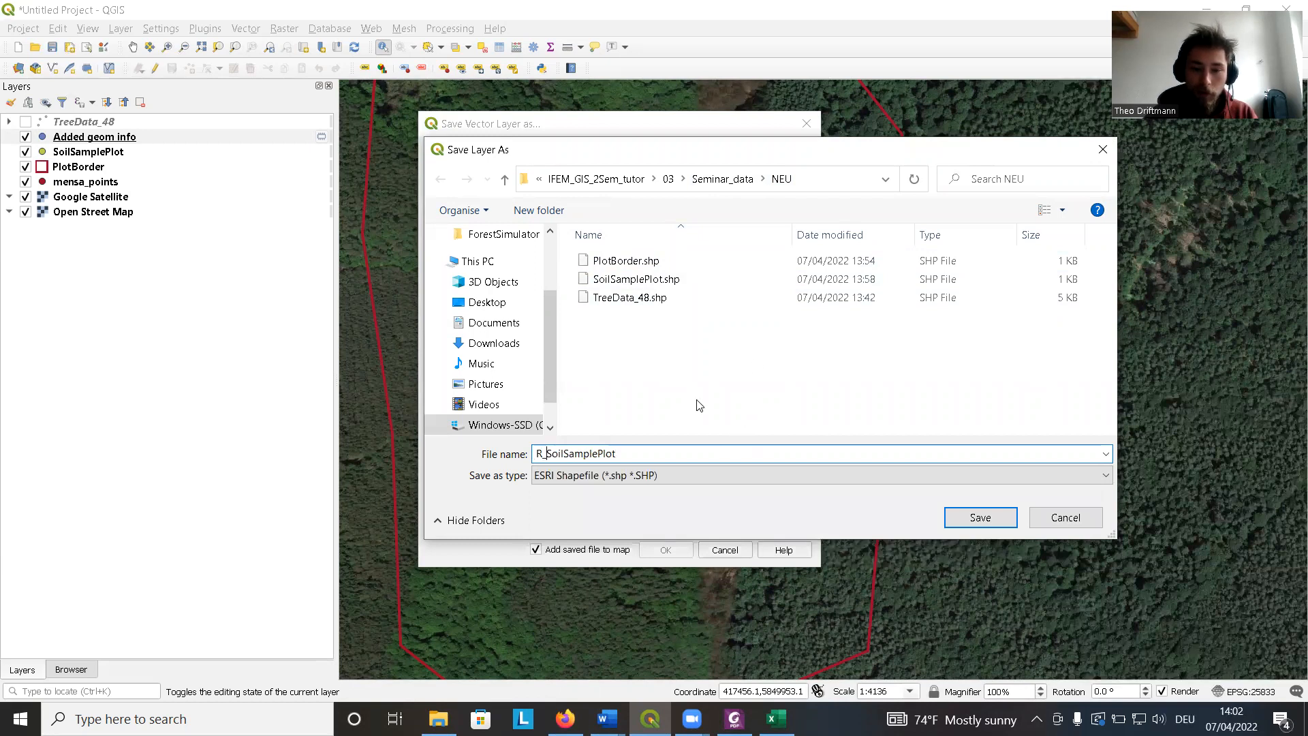
click(979, 517)
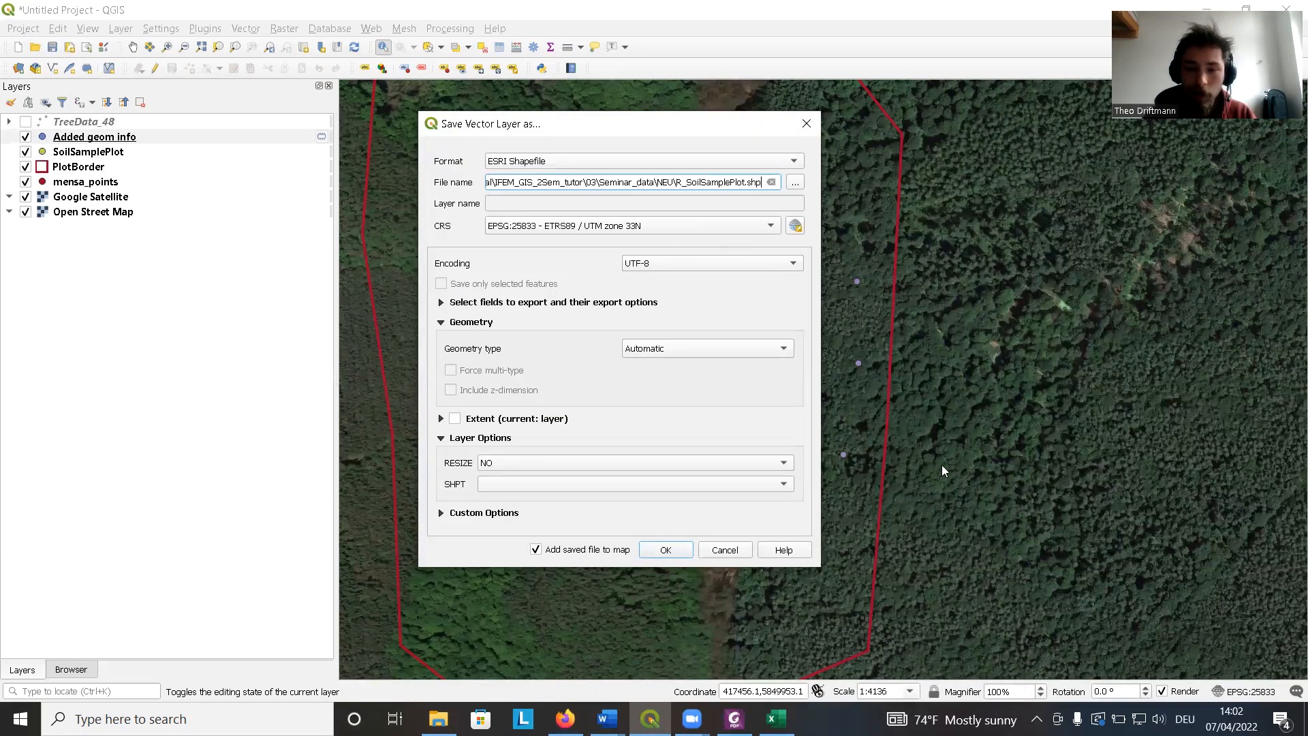
click(685, 551)
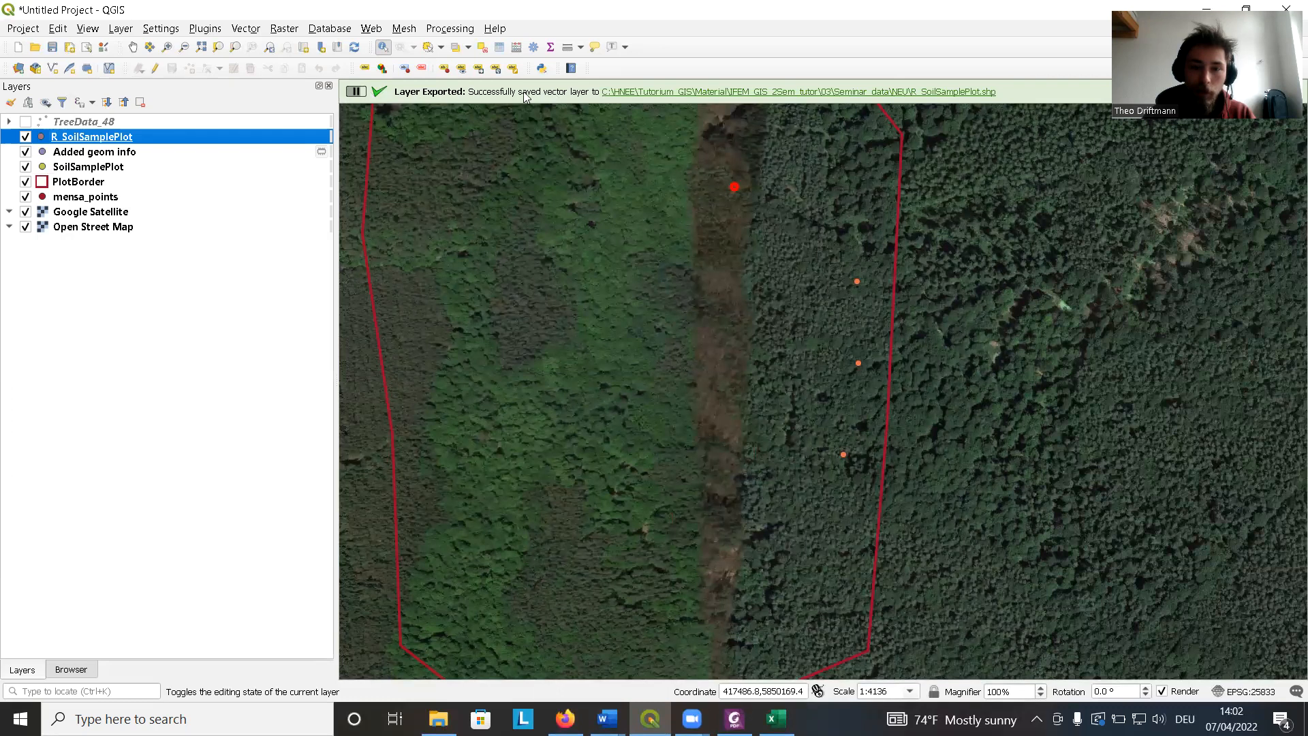
Remove the Added geom info and SoilSamplePlot layers from the project.
click(121, 157)
ctrl+click(108, 167)
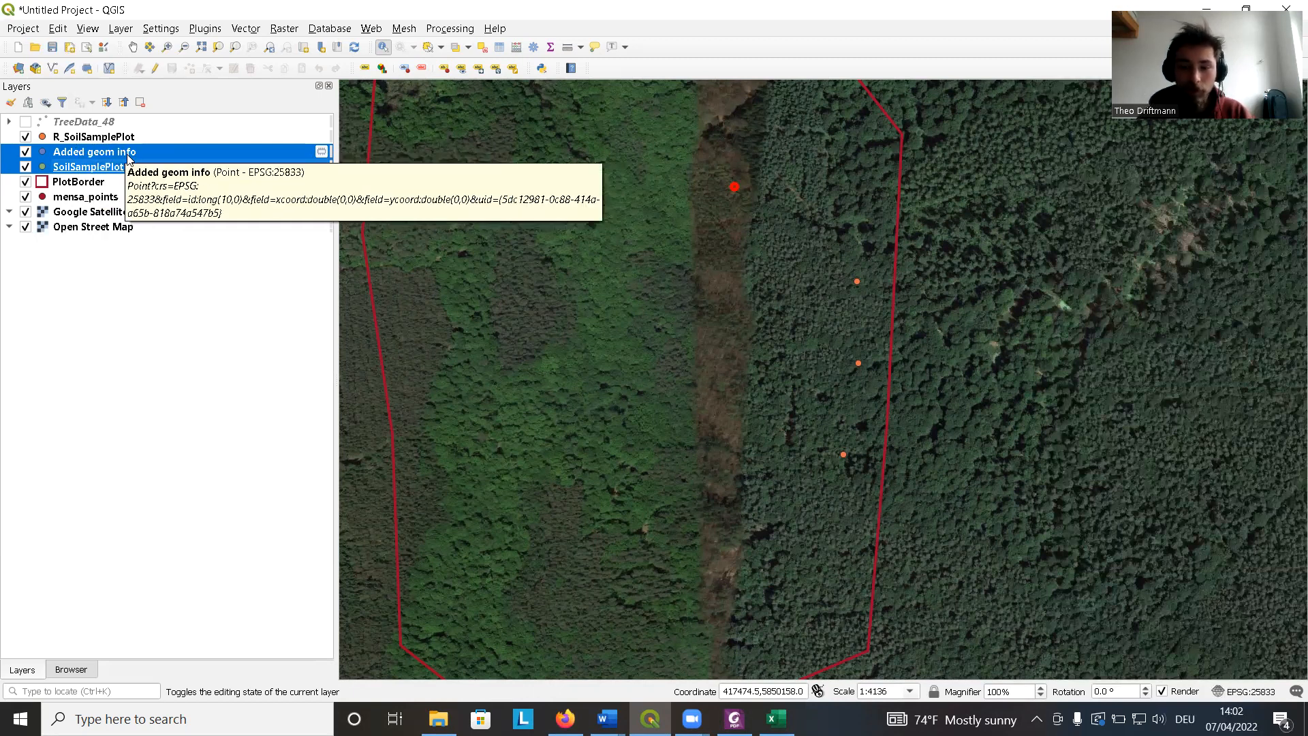
key(ctrl+d)
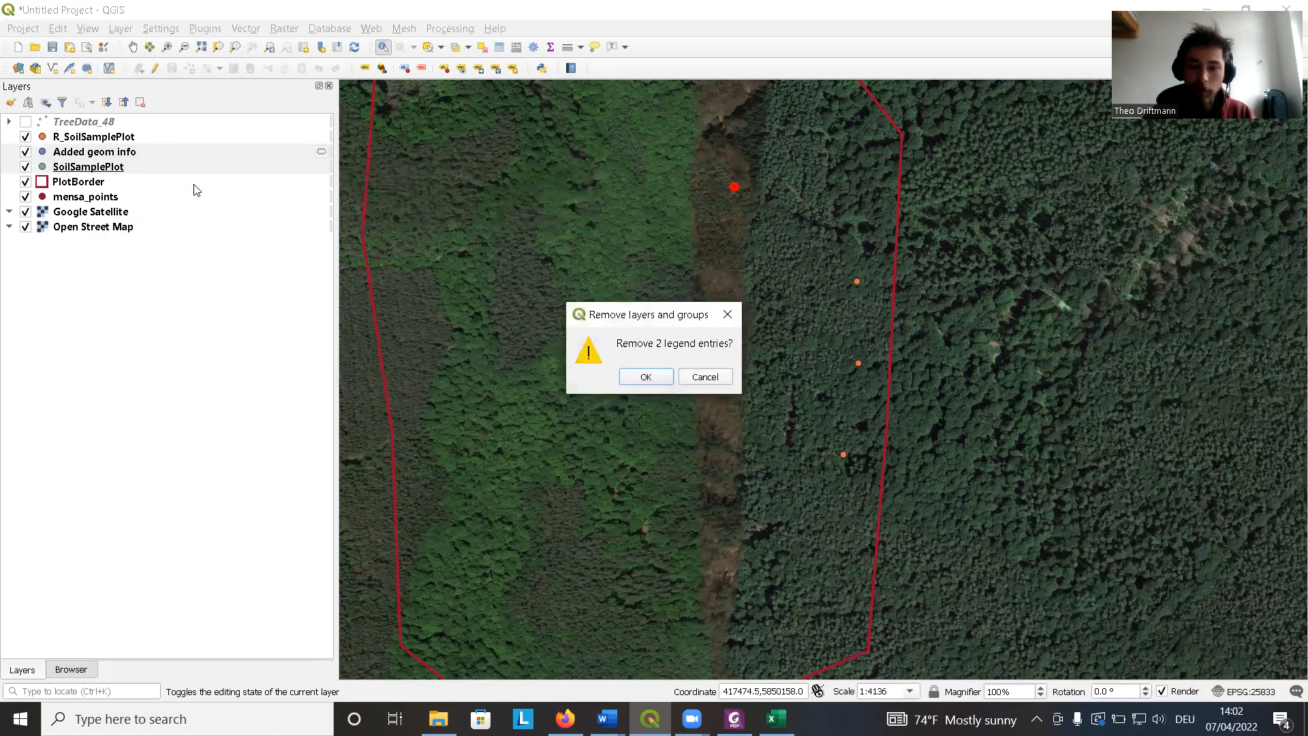
key(Return)
click(123, 140)
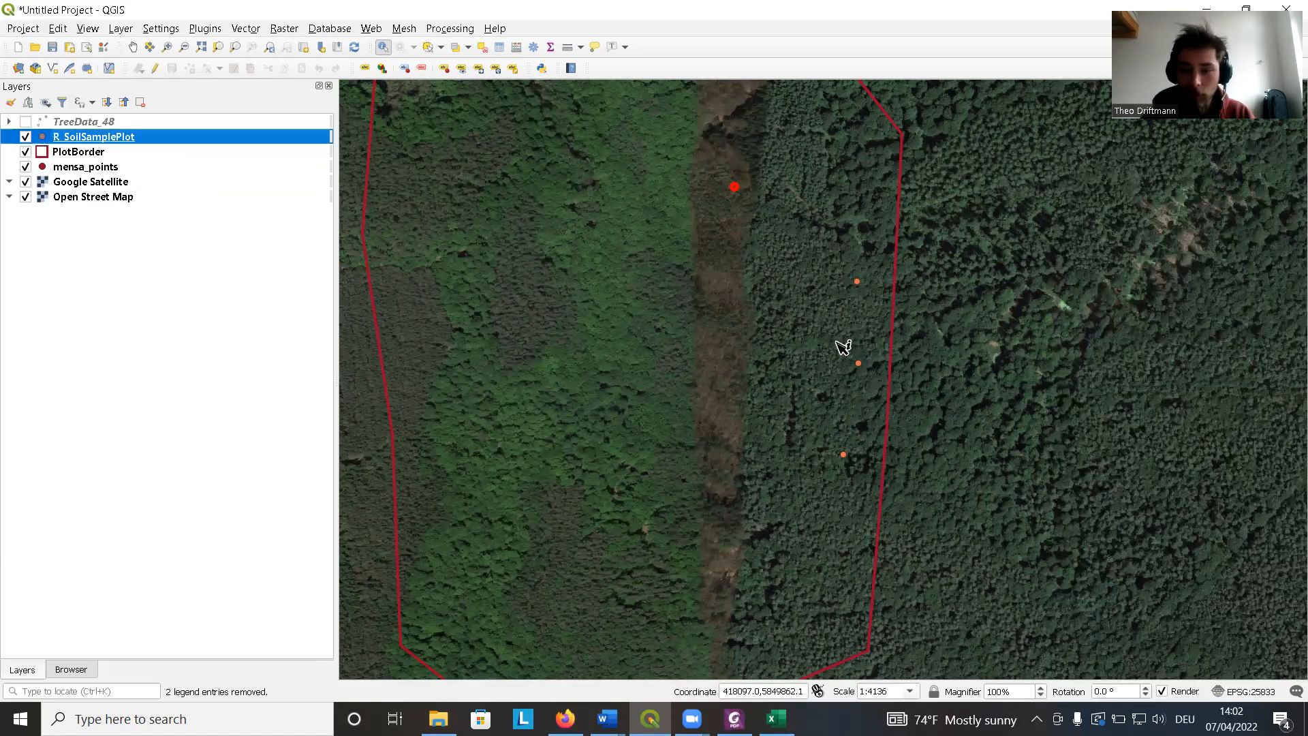
drag(844, 345, 792, 329)
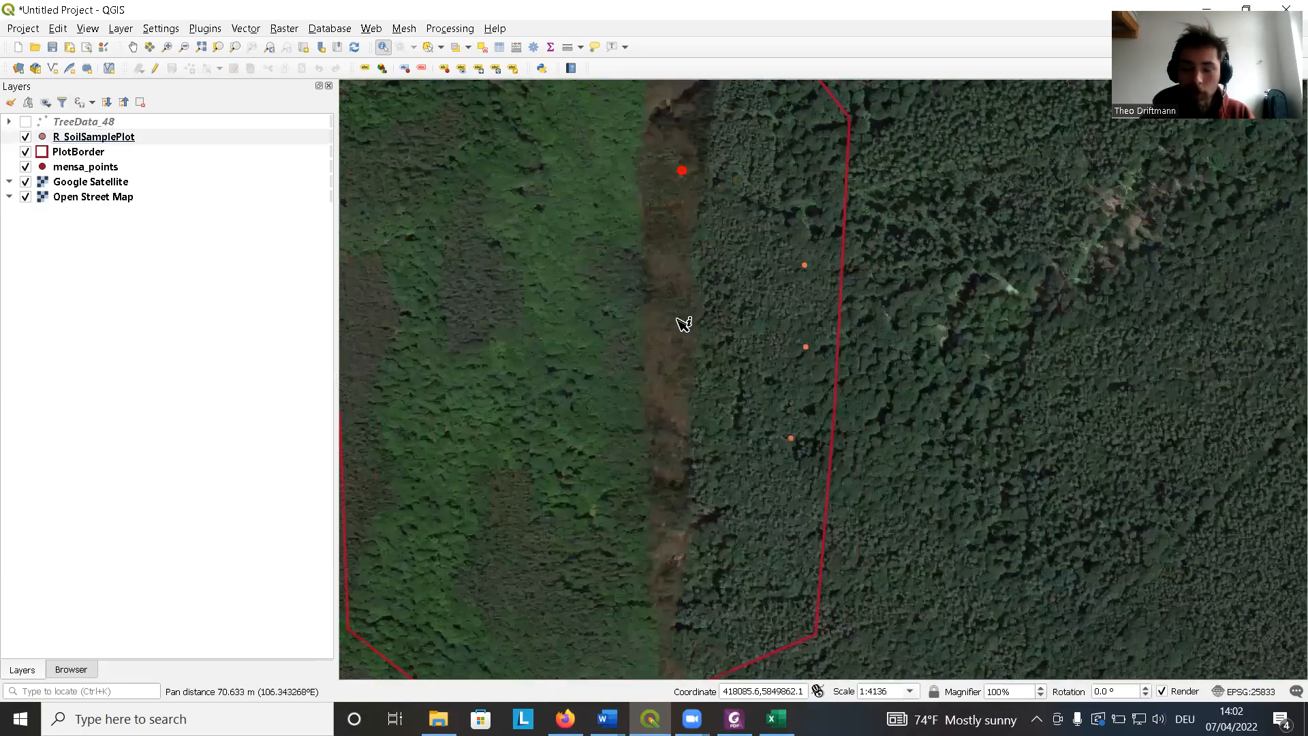
drag(702, 322, 618, 300)
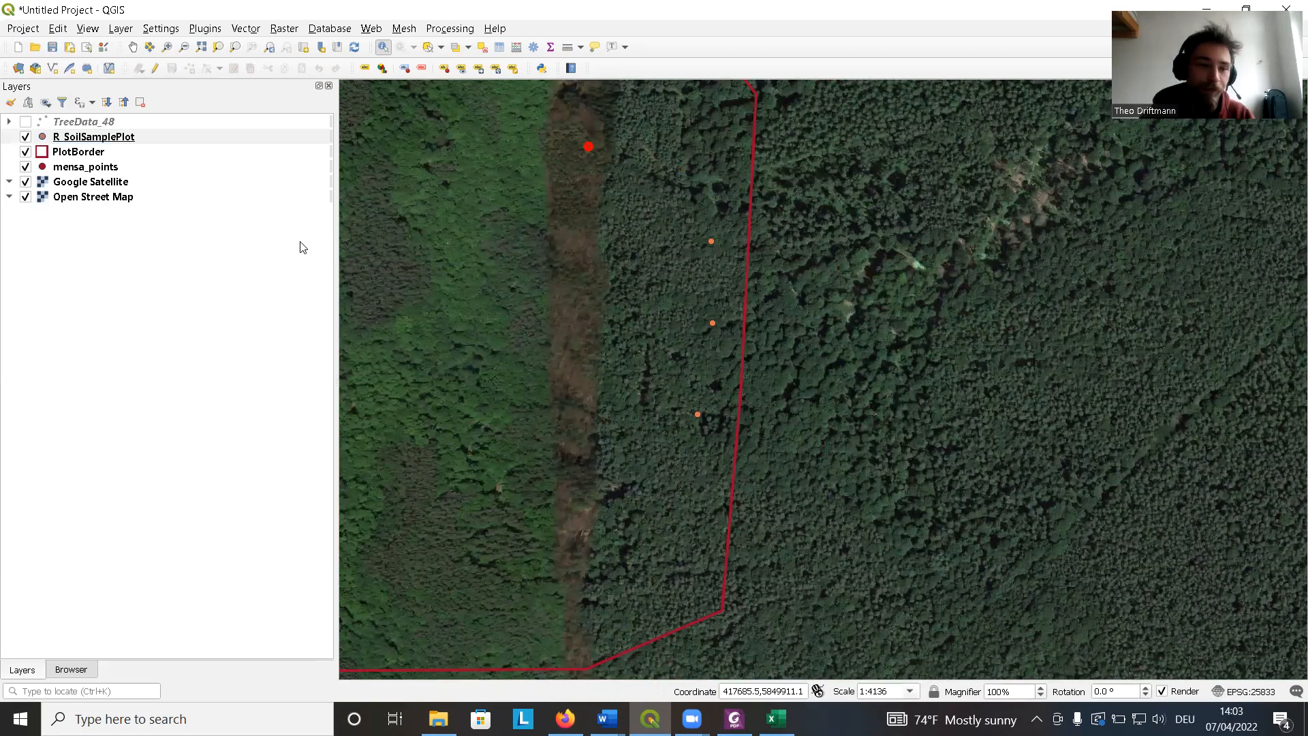
click(134, 144)
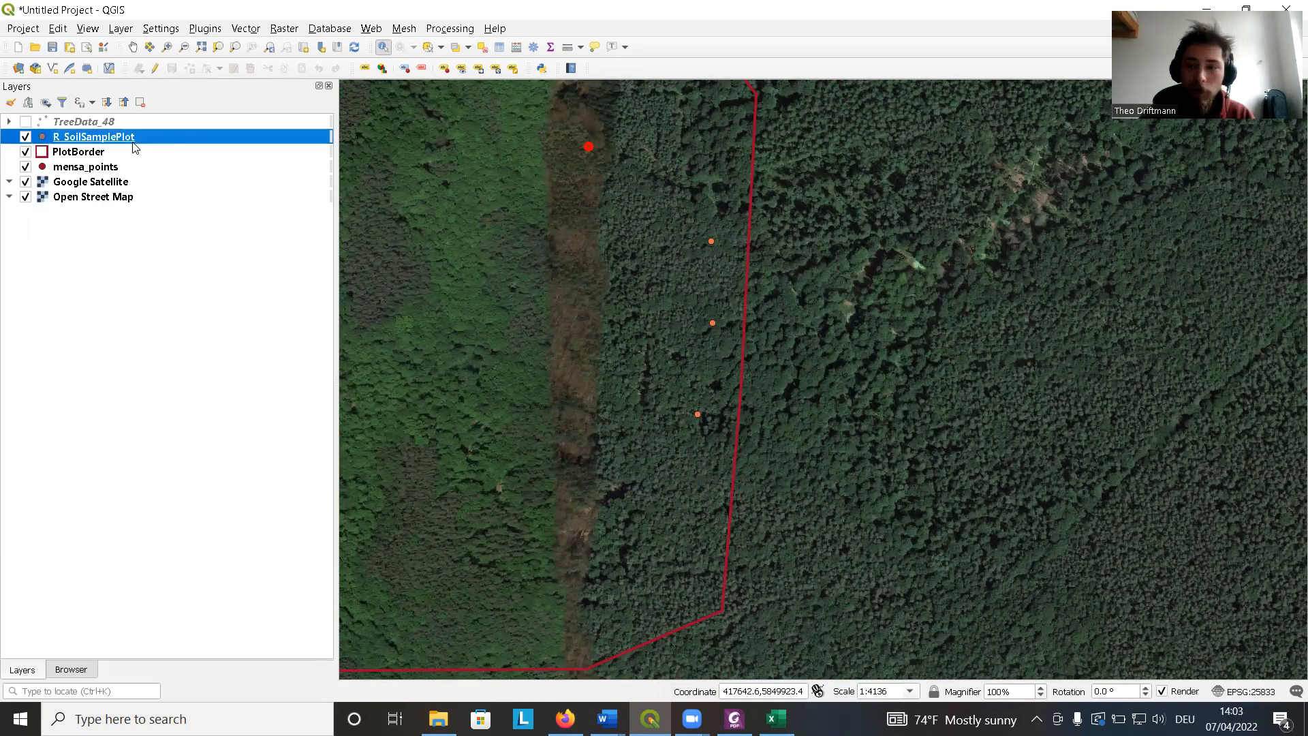
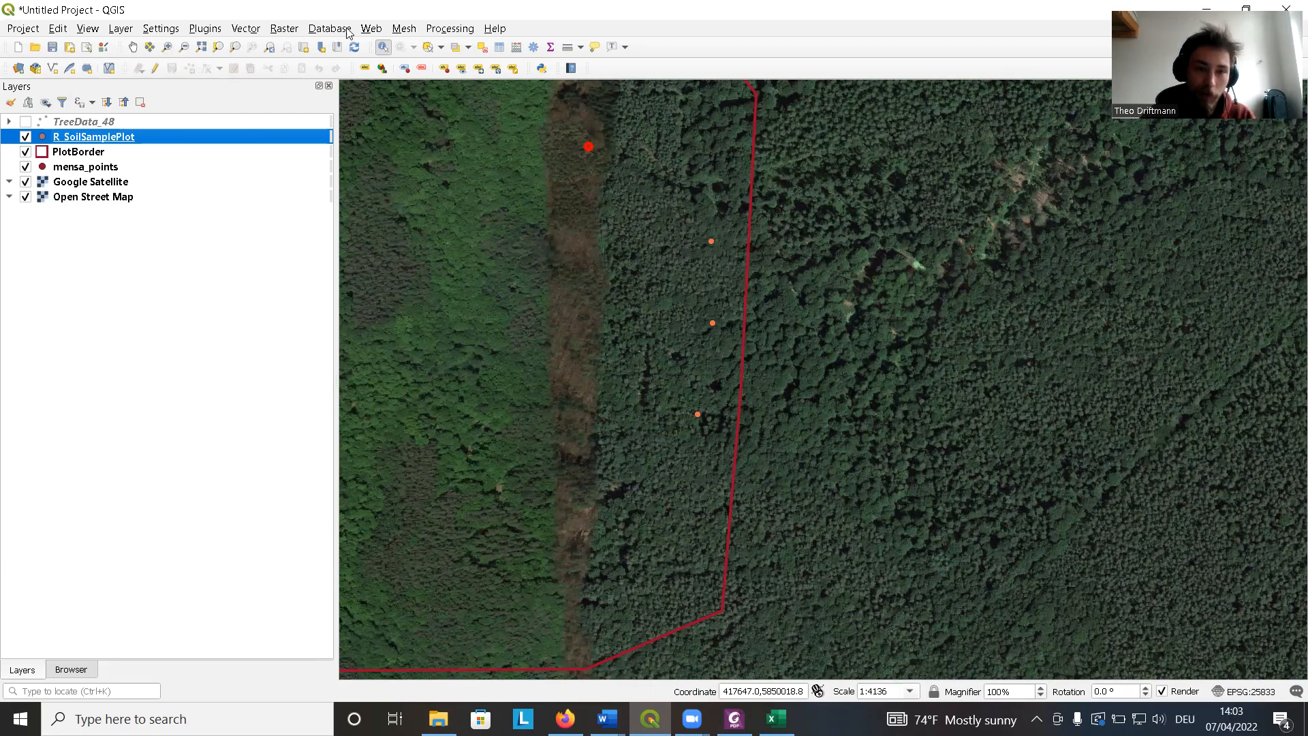
Run the Buffer tool on R_SoilSamplePlot with a 10 meters distance, 5 segments and round end caps.
click(242, 29)
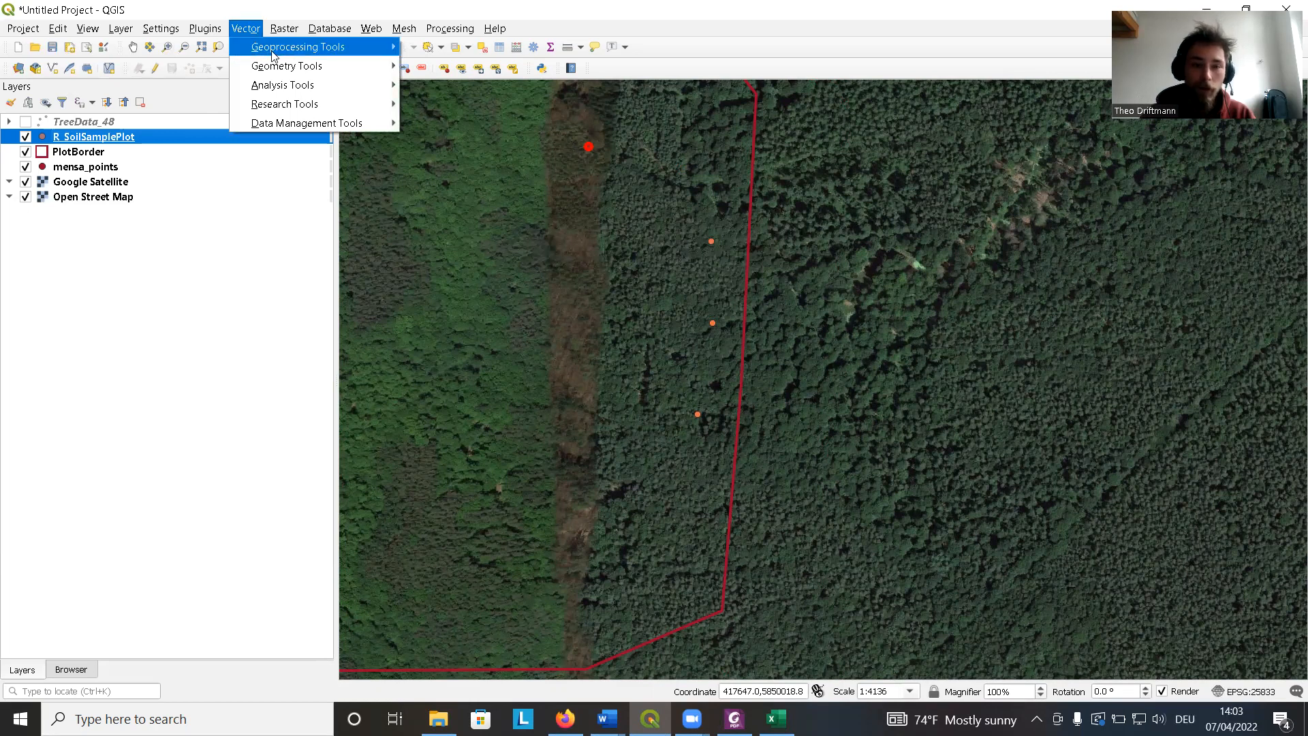
mouse_move(297, 49)
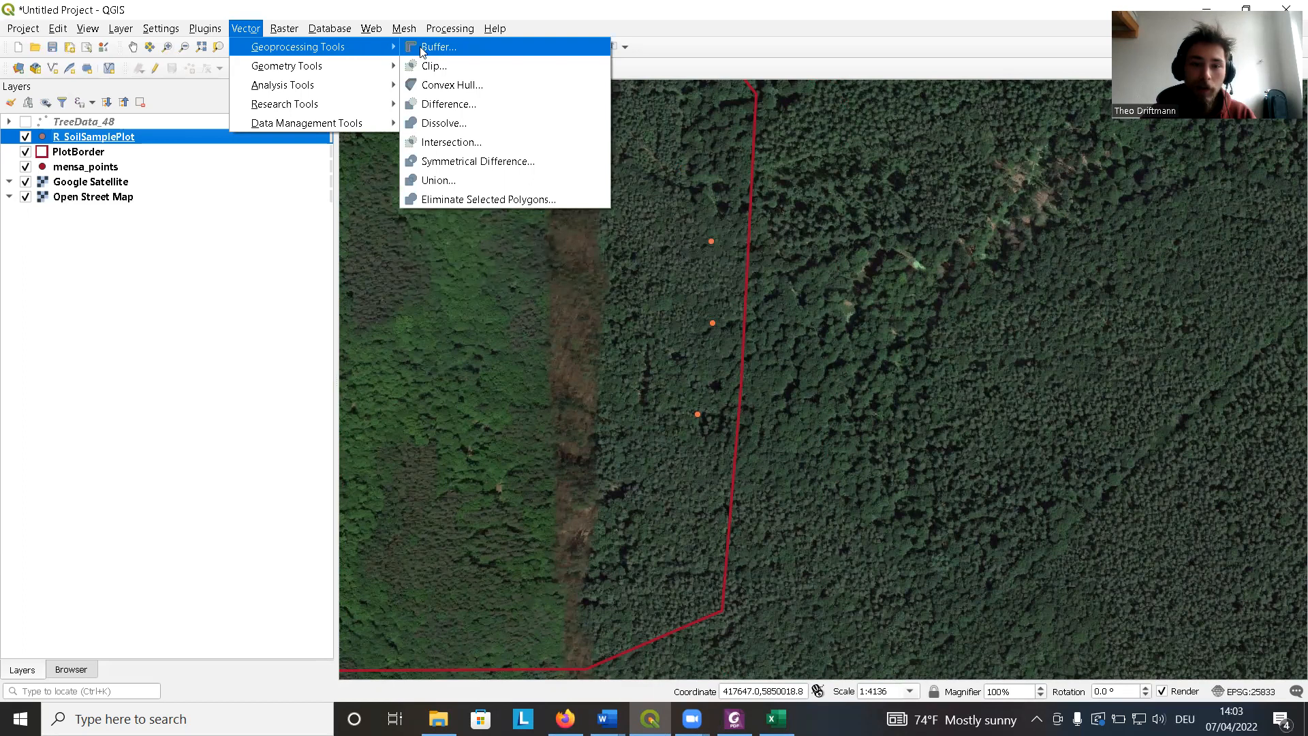
click(465, 57)
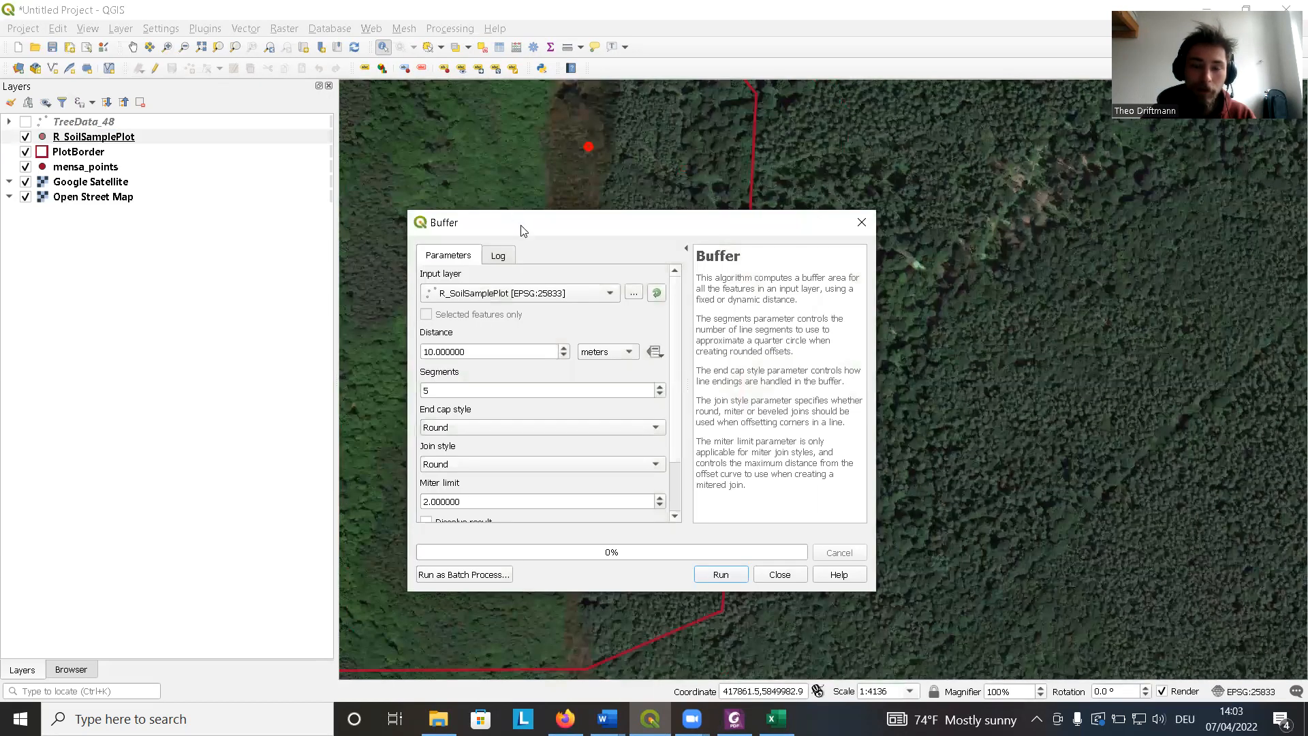
drag(526, 225, 548, 173)
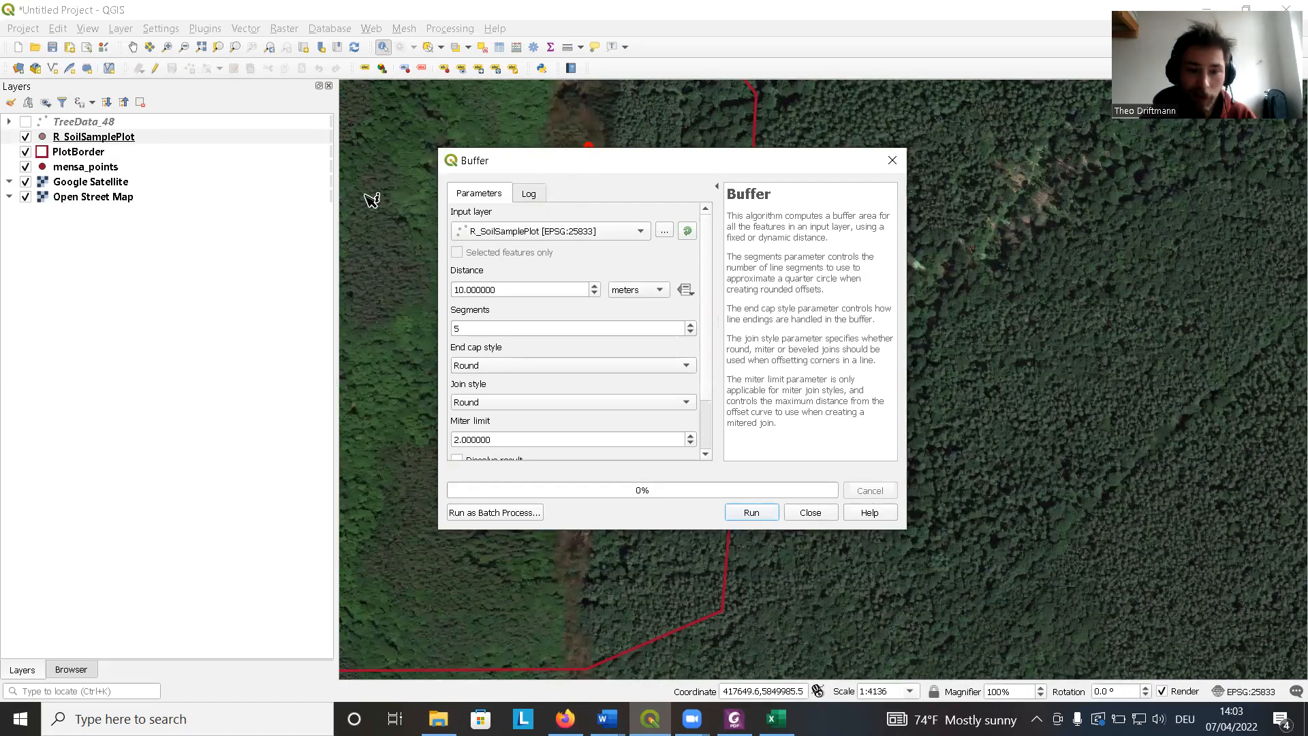
click(532, 232)
click(533, 235)
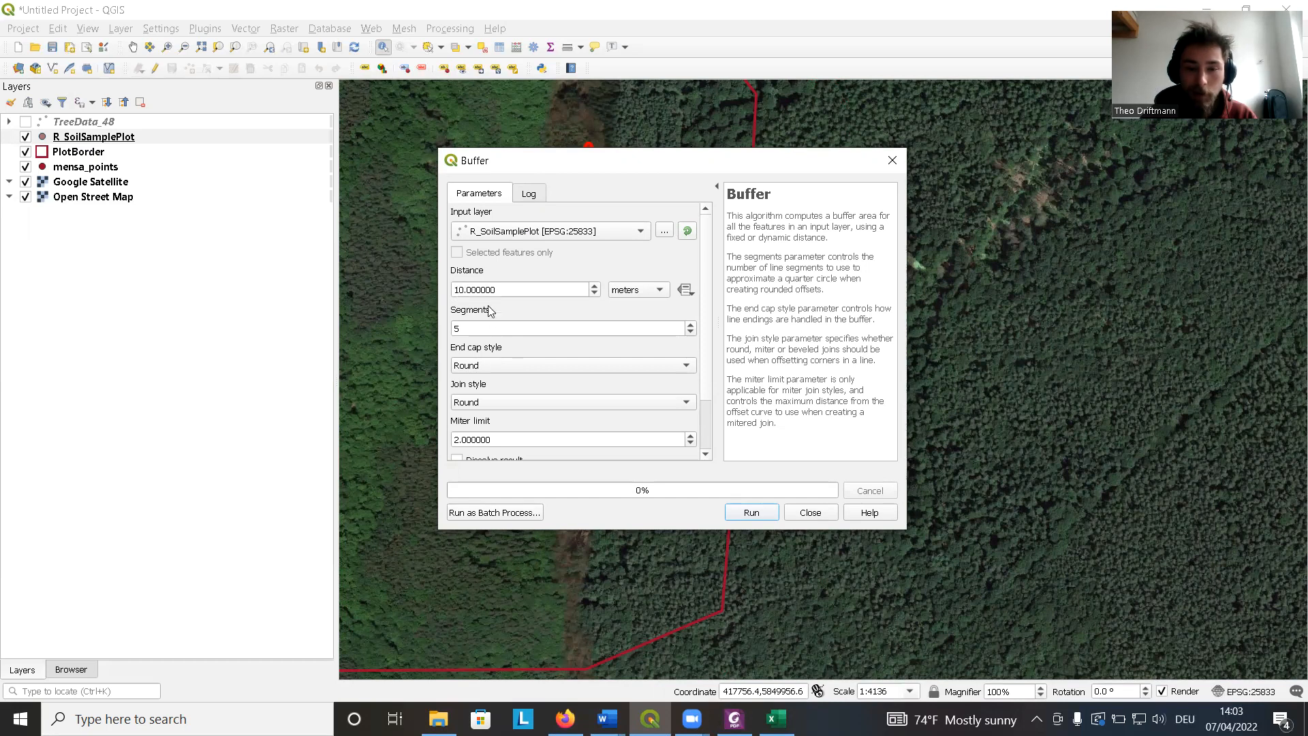
click(686, 366)
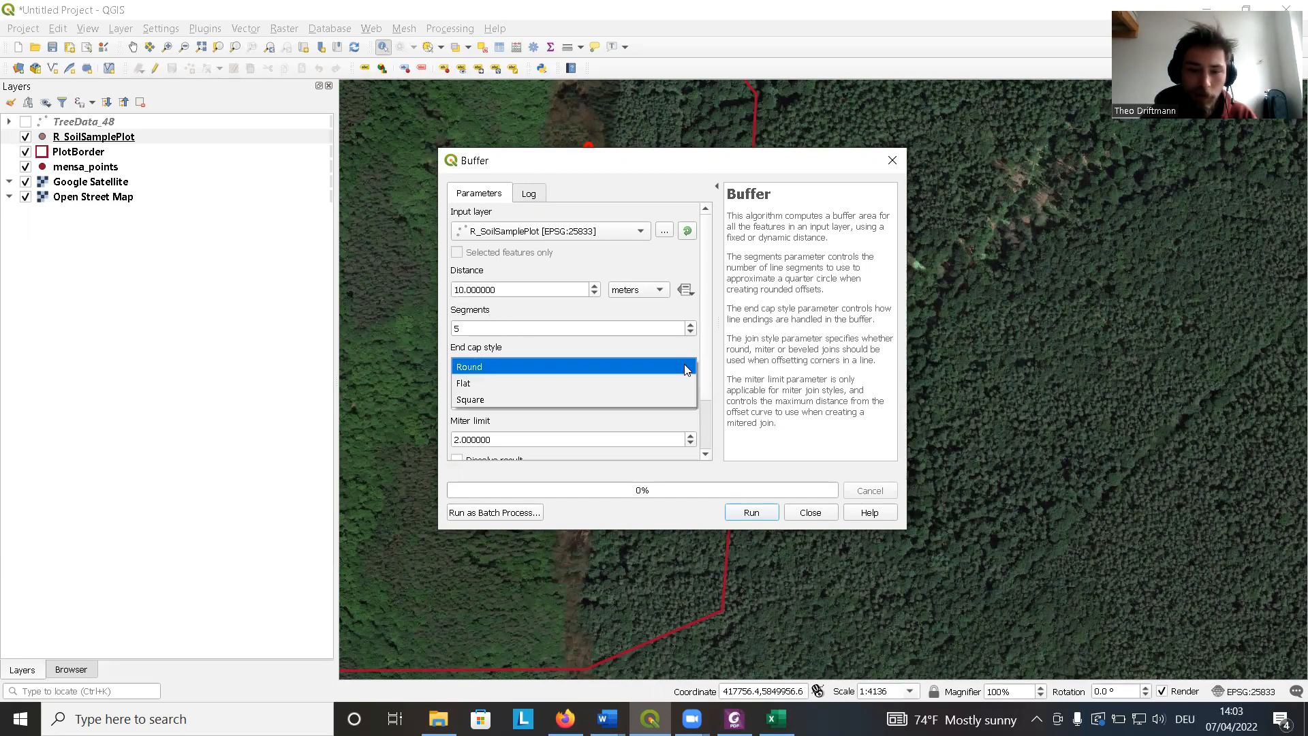
click(686, 368)
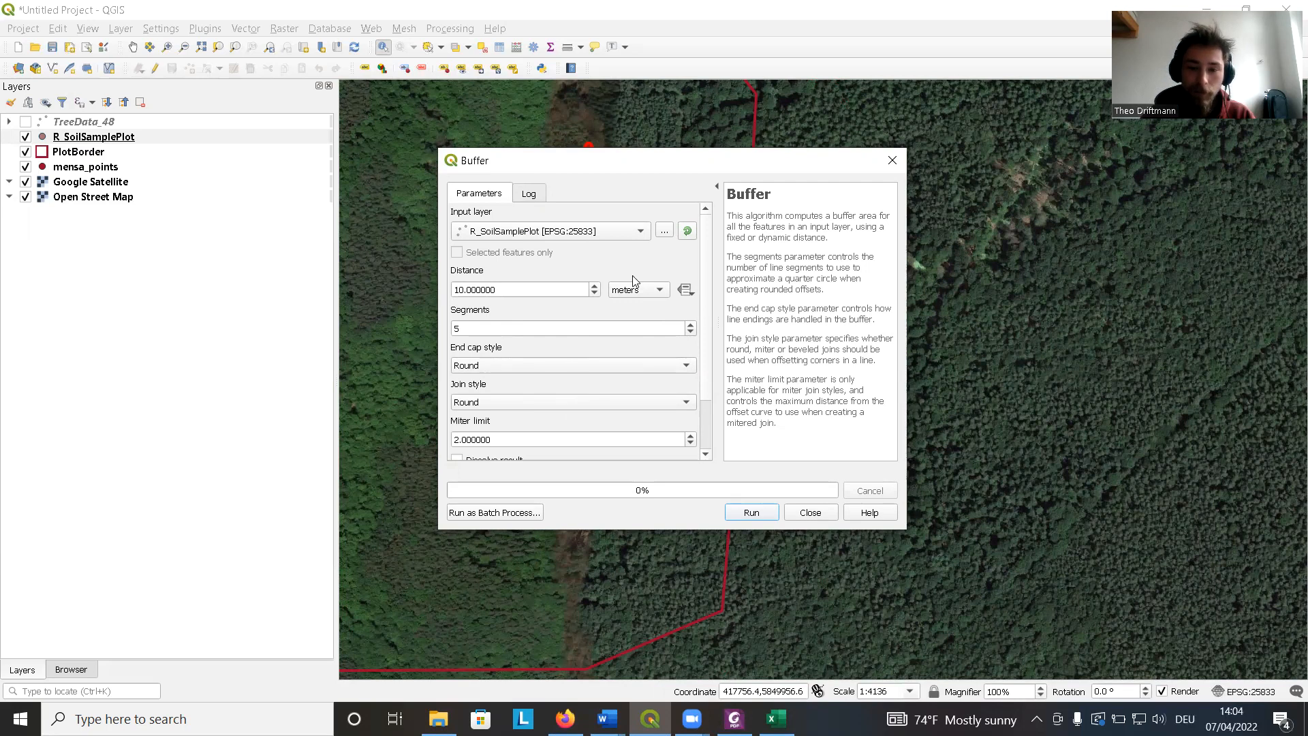
scroll(708, 321, down, 3)
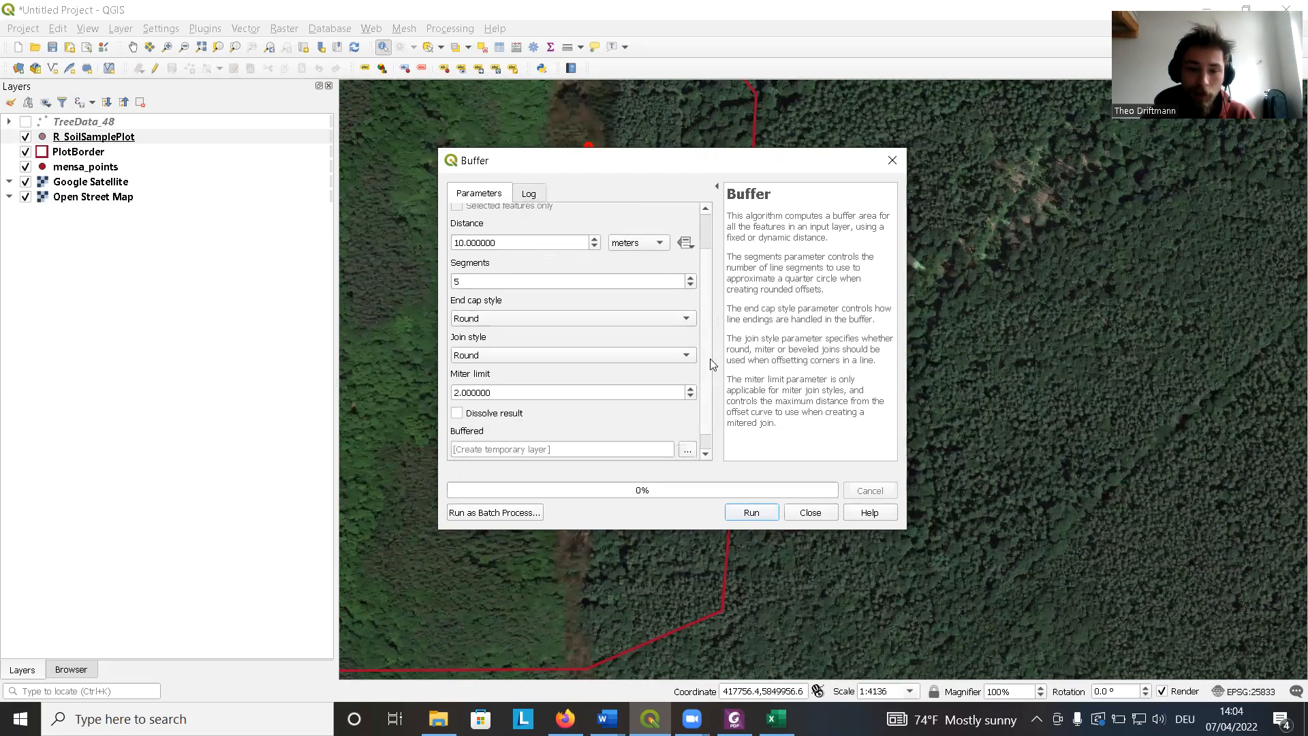
scroll(711, 372, down, 1)
scroll(707, 332, up, 4)
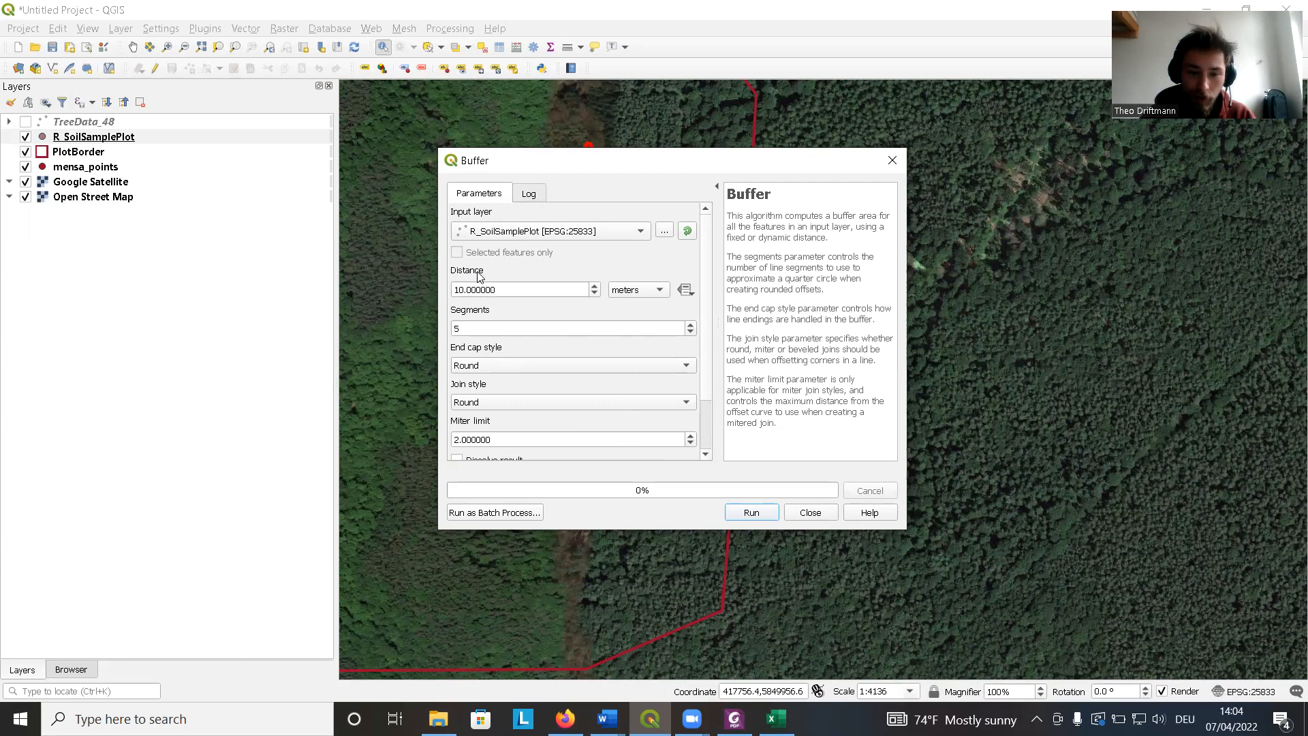
click(657, 292)
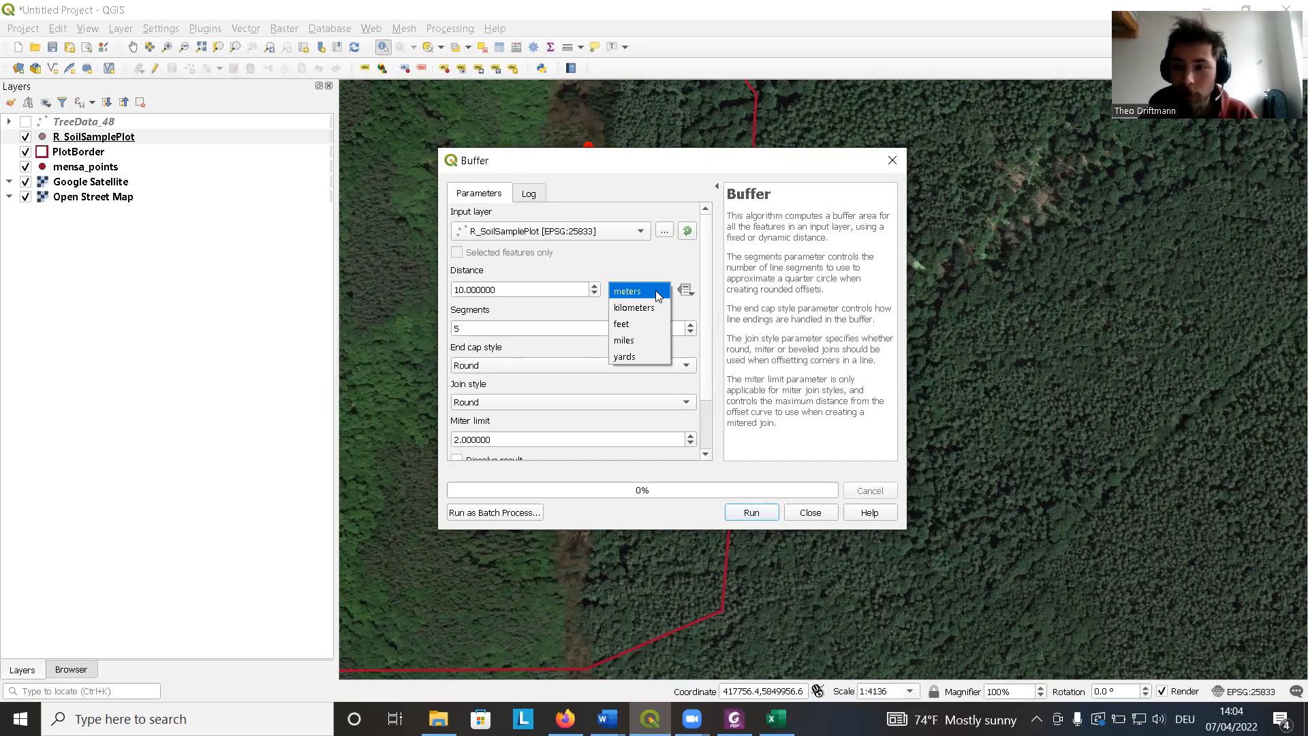
click(657, 291)
click(753, 513)
click(811, 512)
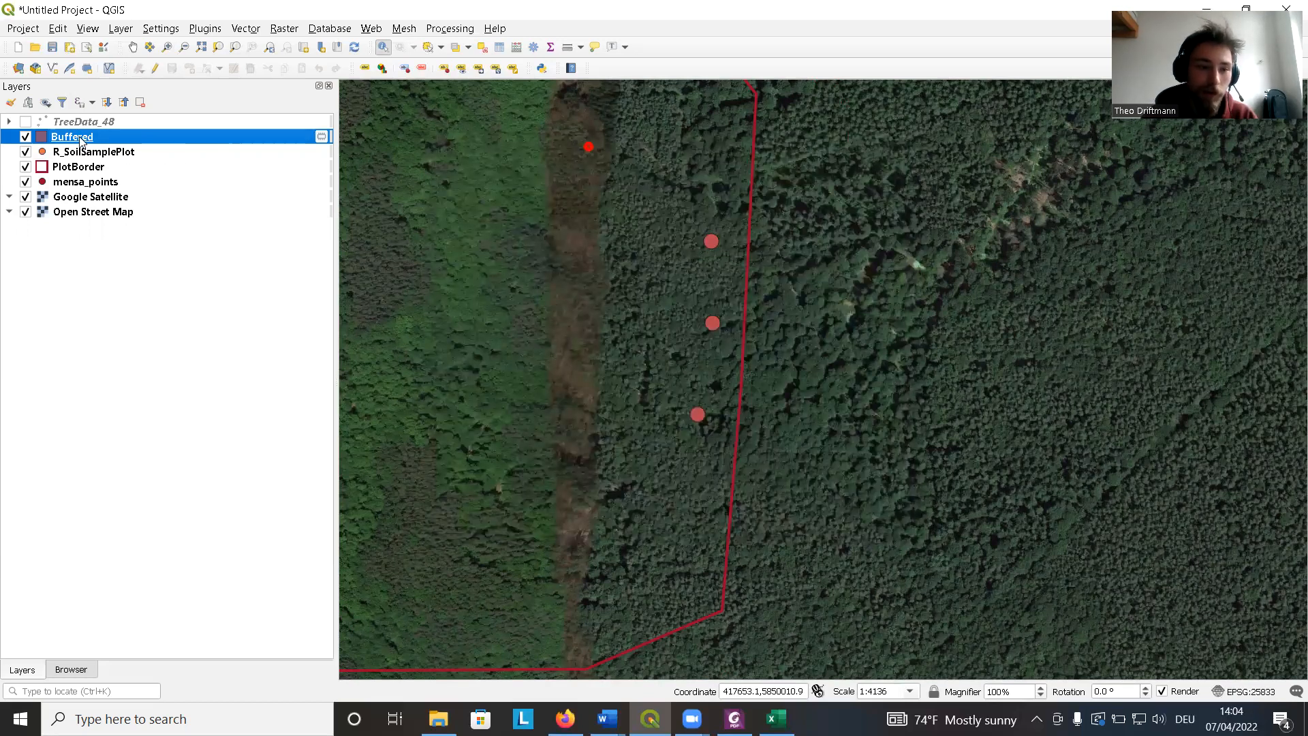
Move the Buffered layer beneath R_SoilSamplePlot in the layer order.
drag(79, 140, 76, 158)
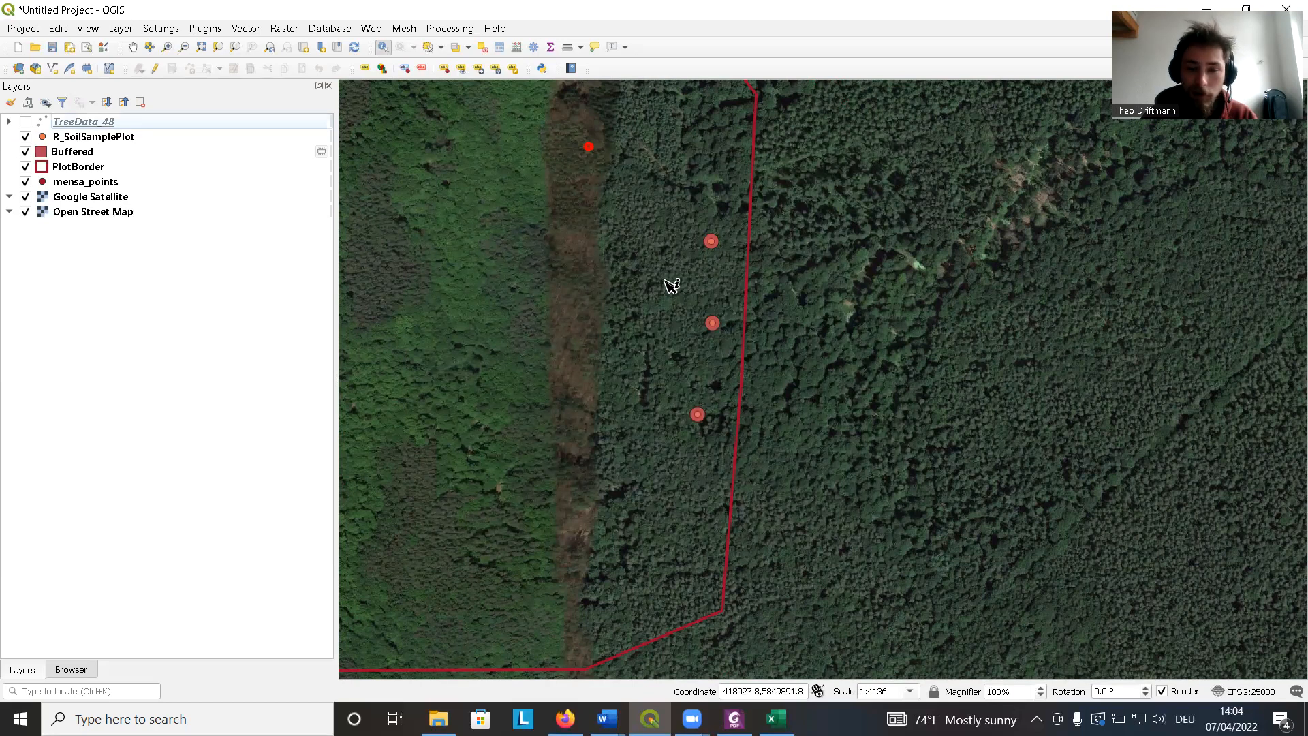
drag(645, 279, 638, 274)
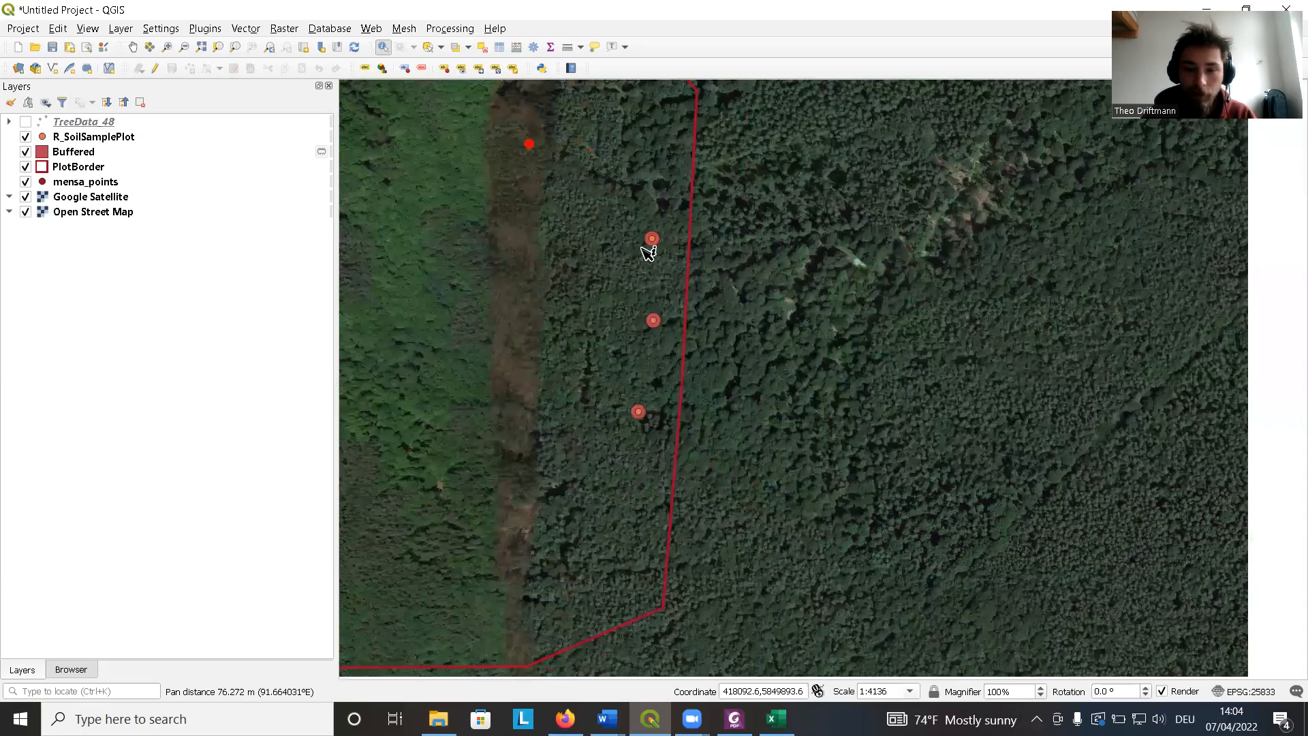
scroll(642, 248, up, 1)
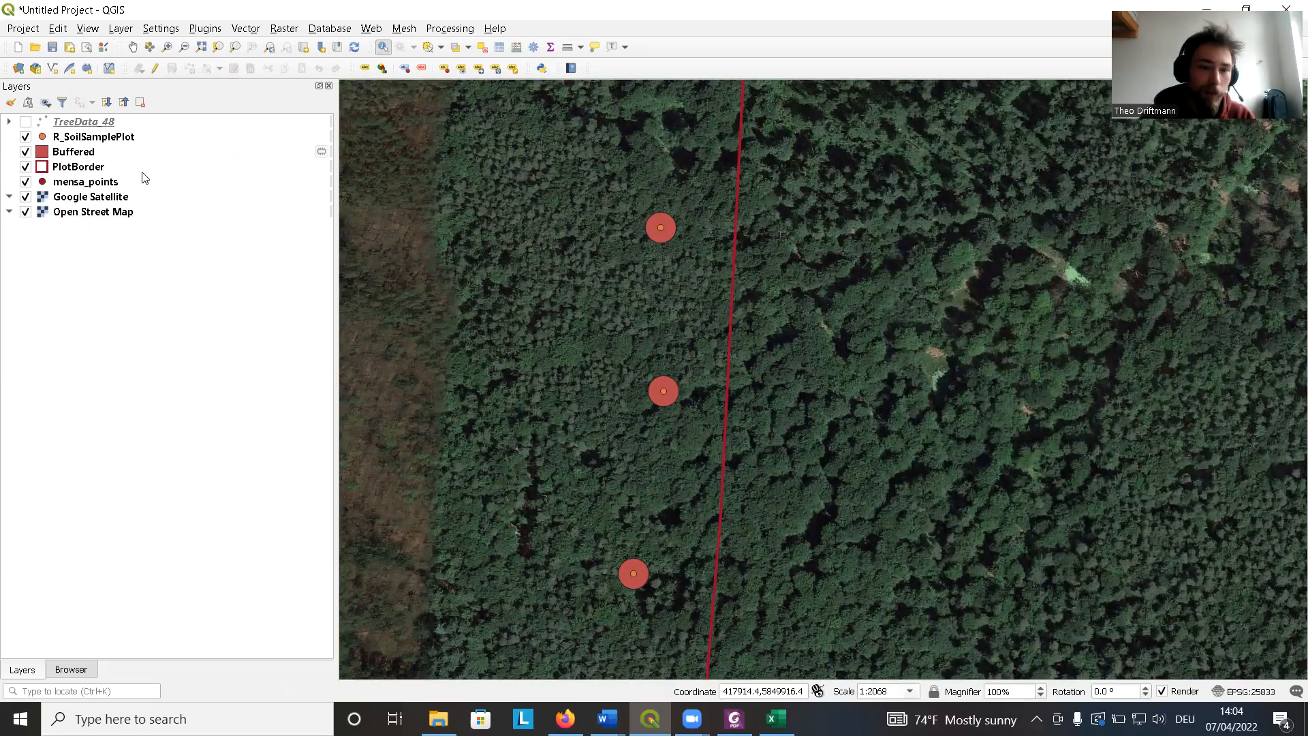
click(113, 154)
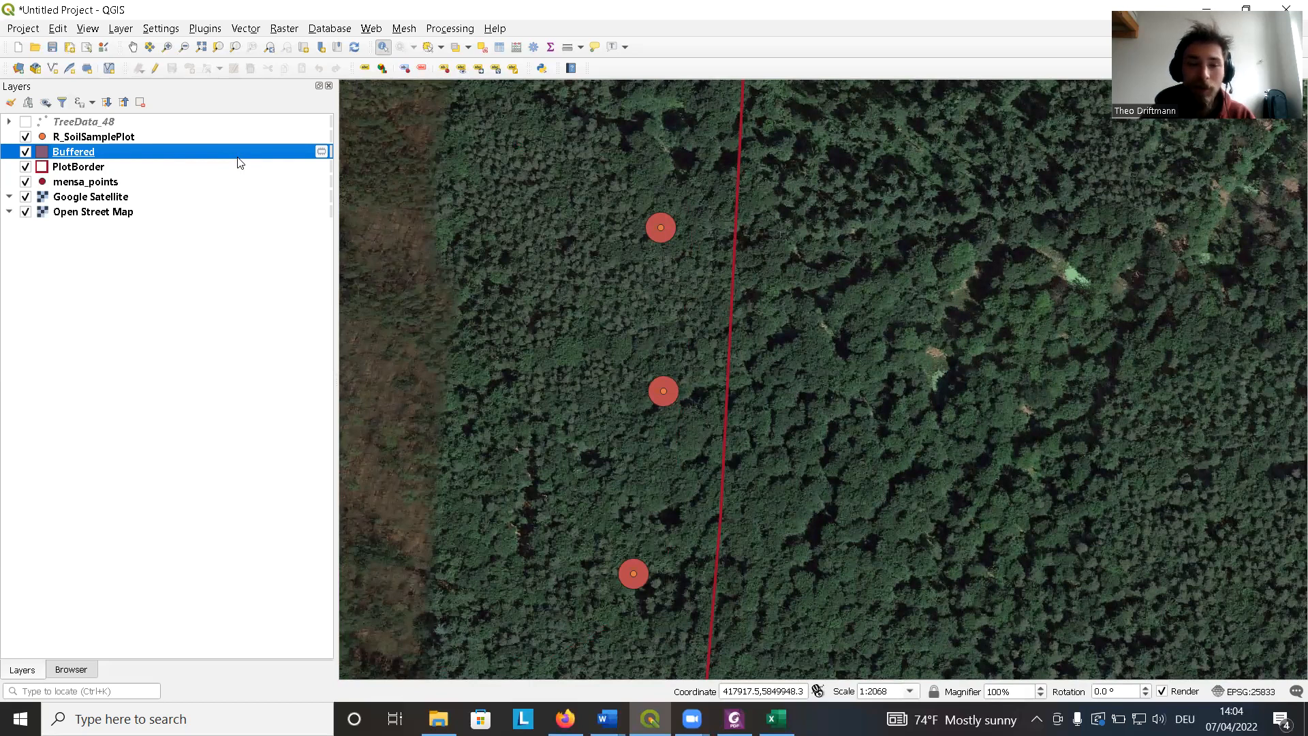
mouse_move(321, 158)
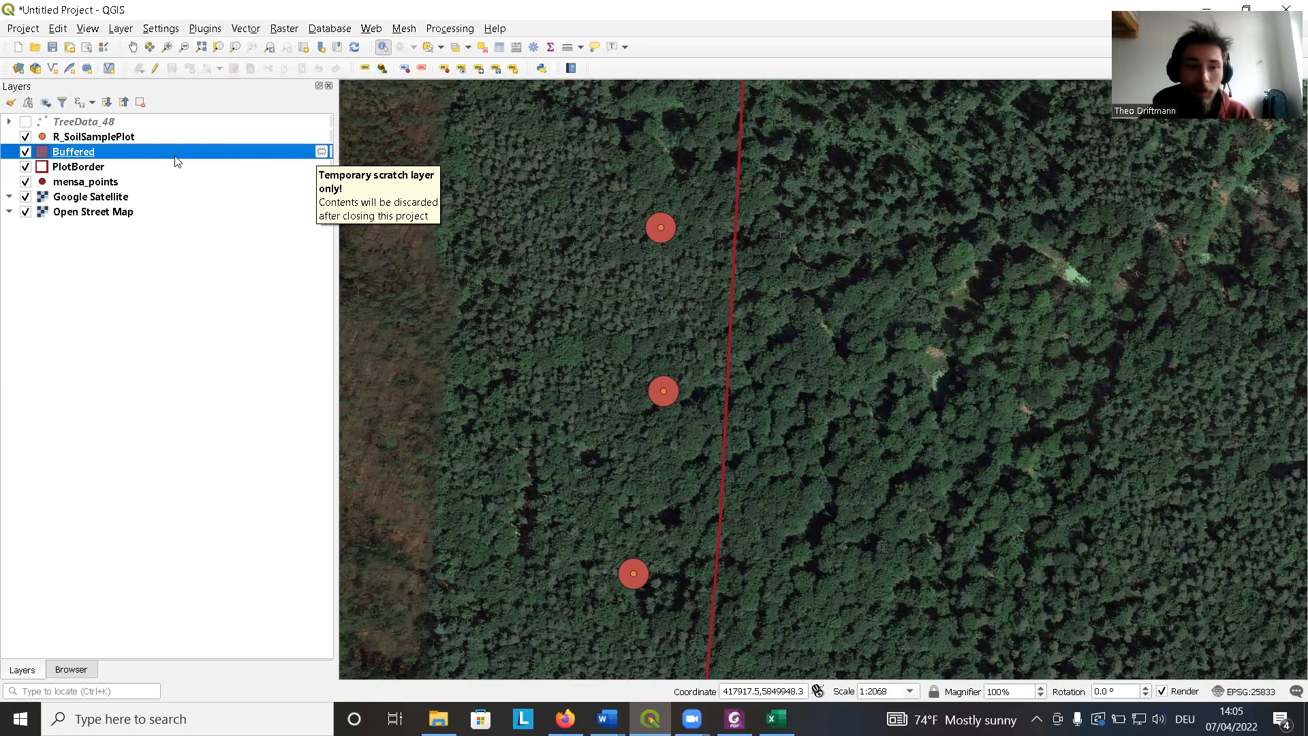
Export the Buffered layer as an ESRI Shapefile named SoilSample_Buffer in EPSG:25833, adding it to the map.
right_click(139, 153)
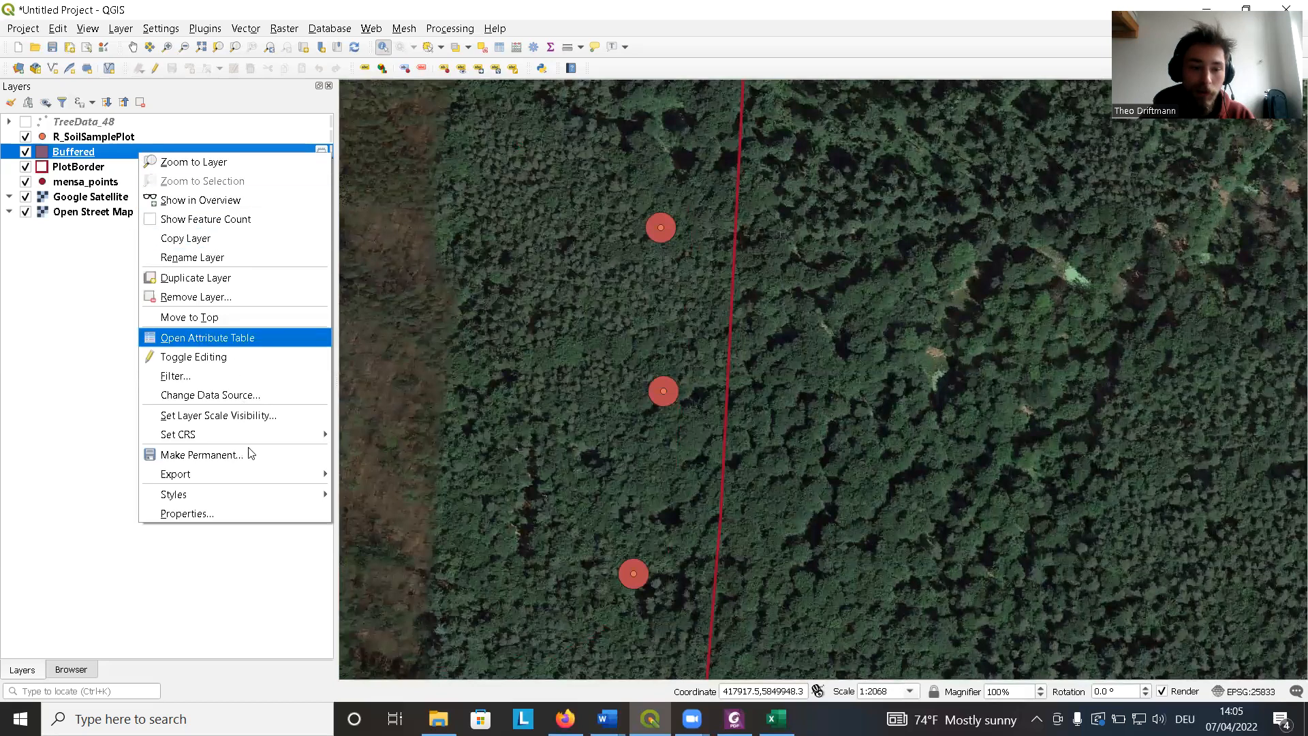
mouse_move(280, 475)
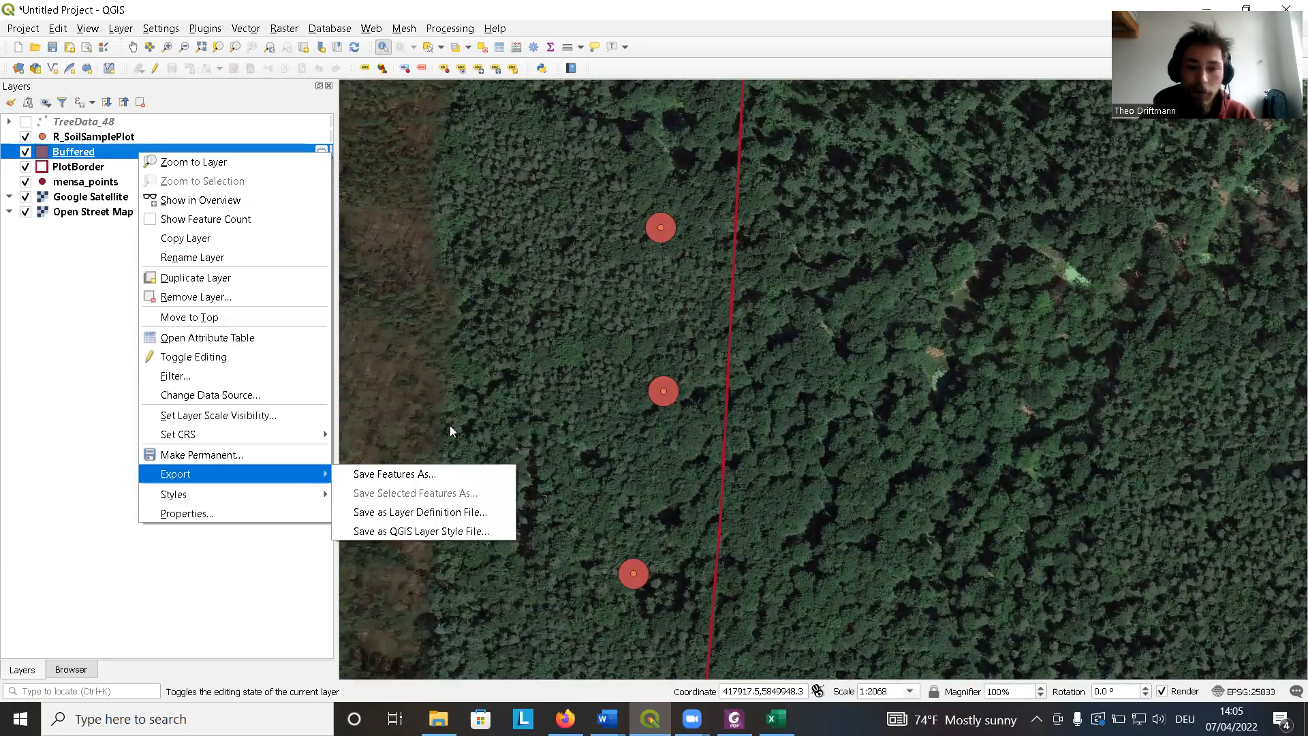
click(366, 475)
click(796, 184)
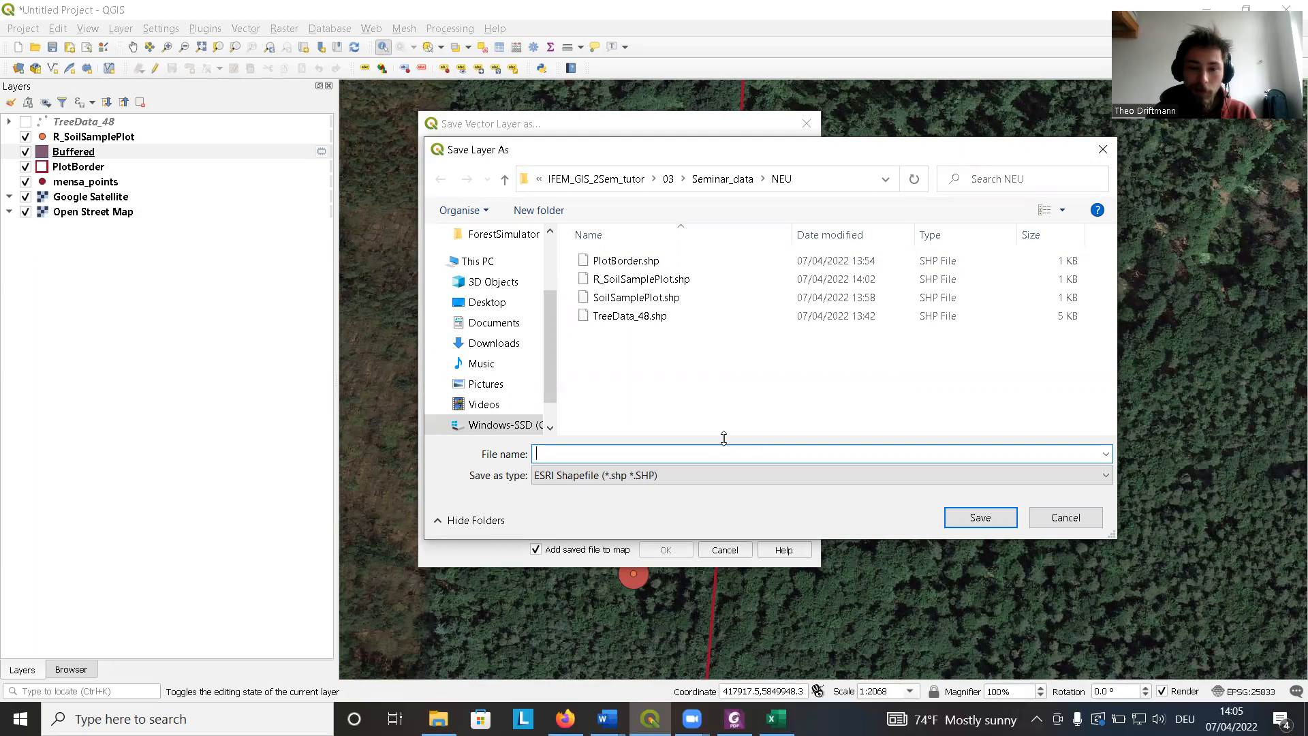
text(SoilSamp)
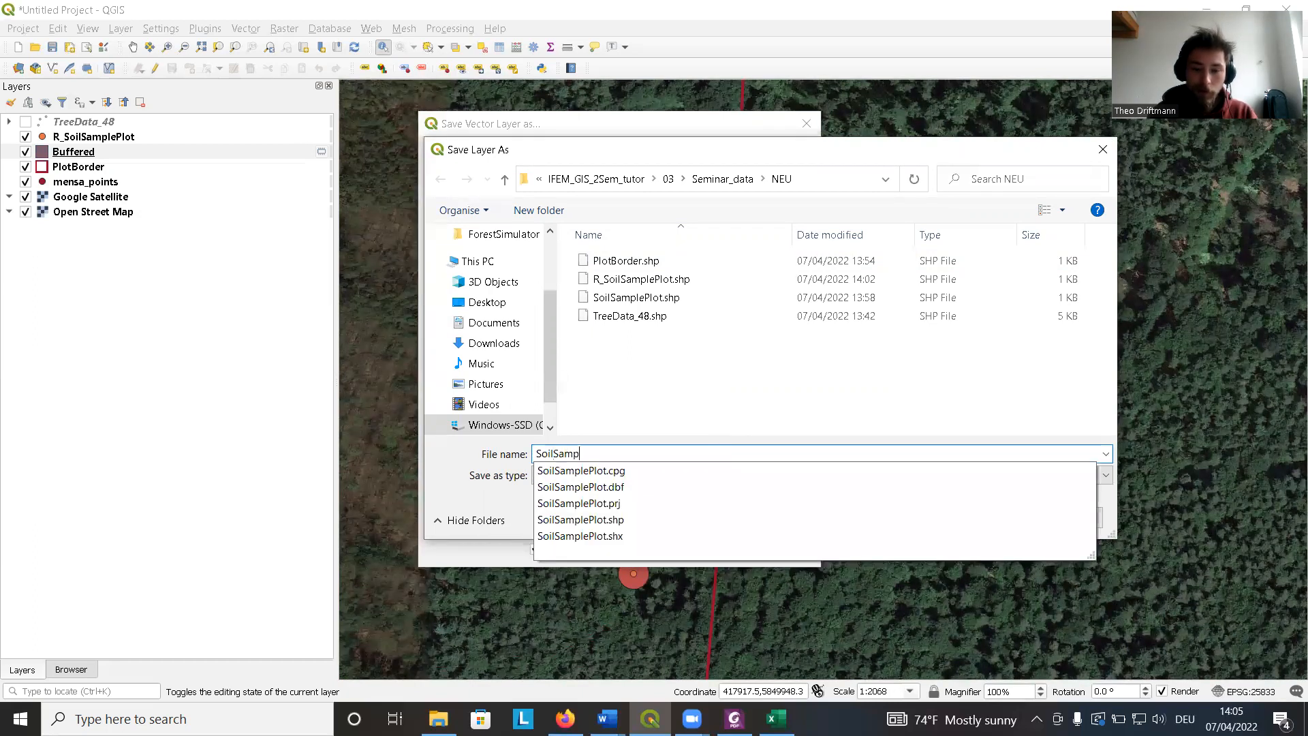
text(le_BUFF)
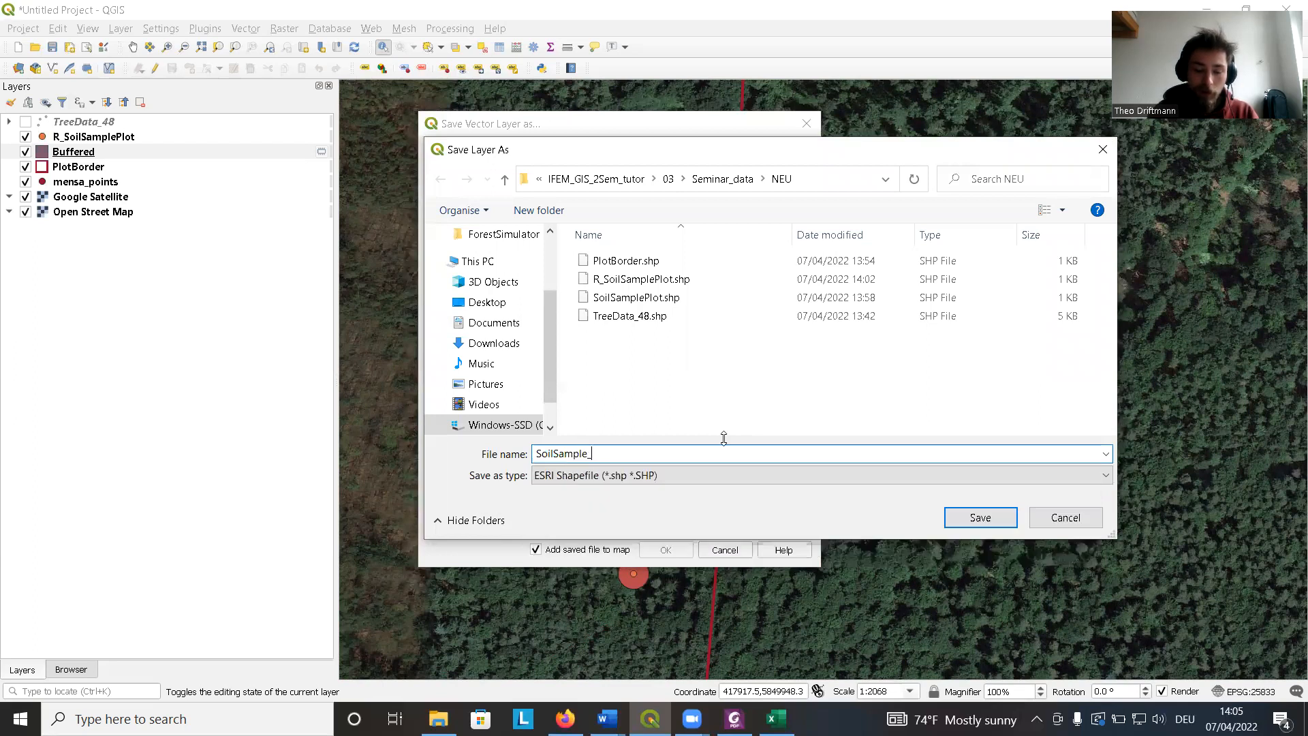
key(BackSpace)
key(BackSpace)
key(BackSpace)
text(uffer)
key(Return)
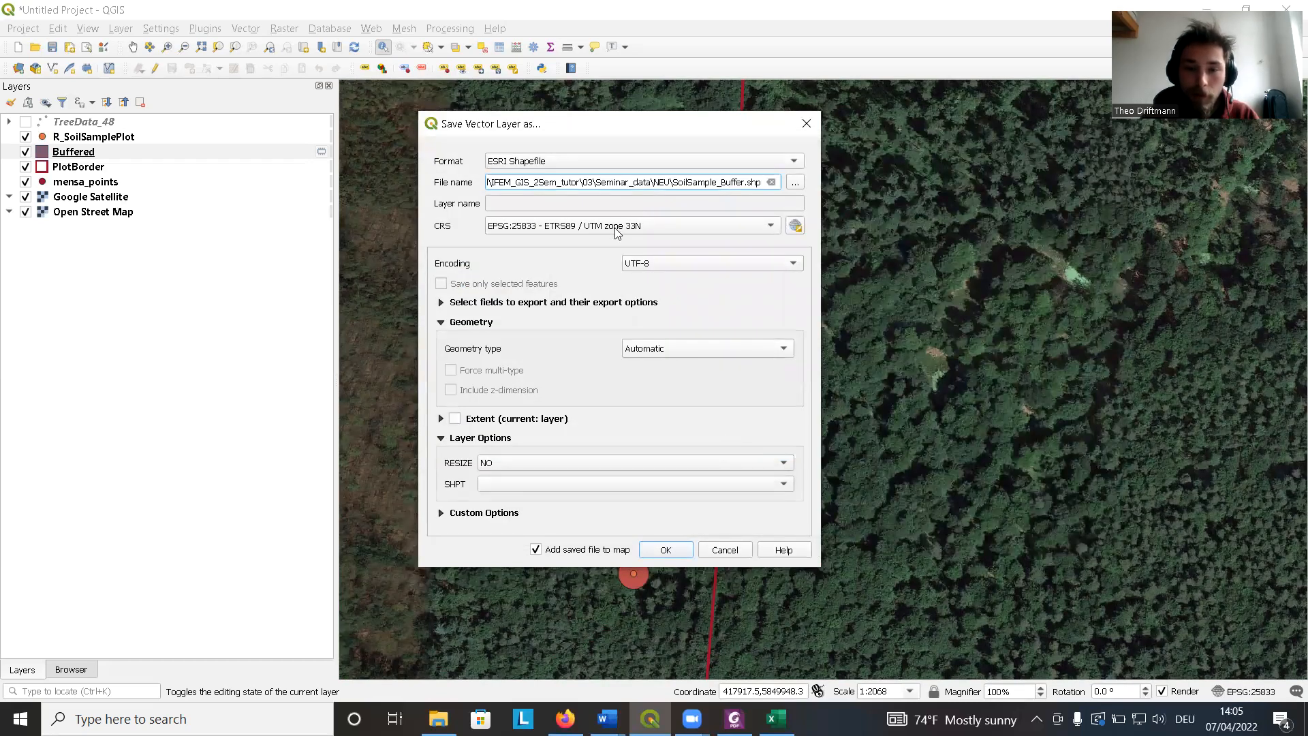
click(666, 550)
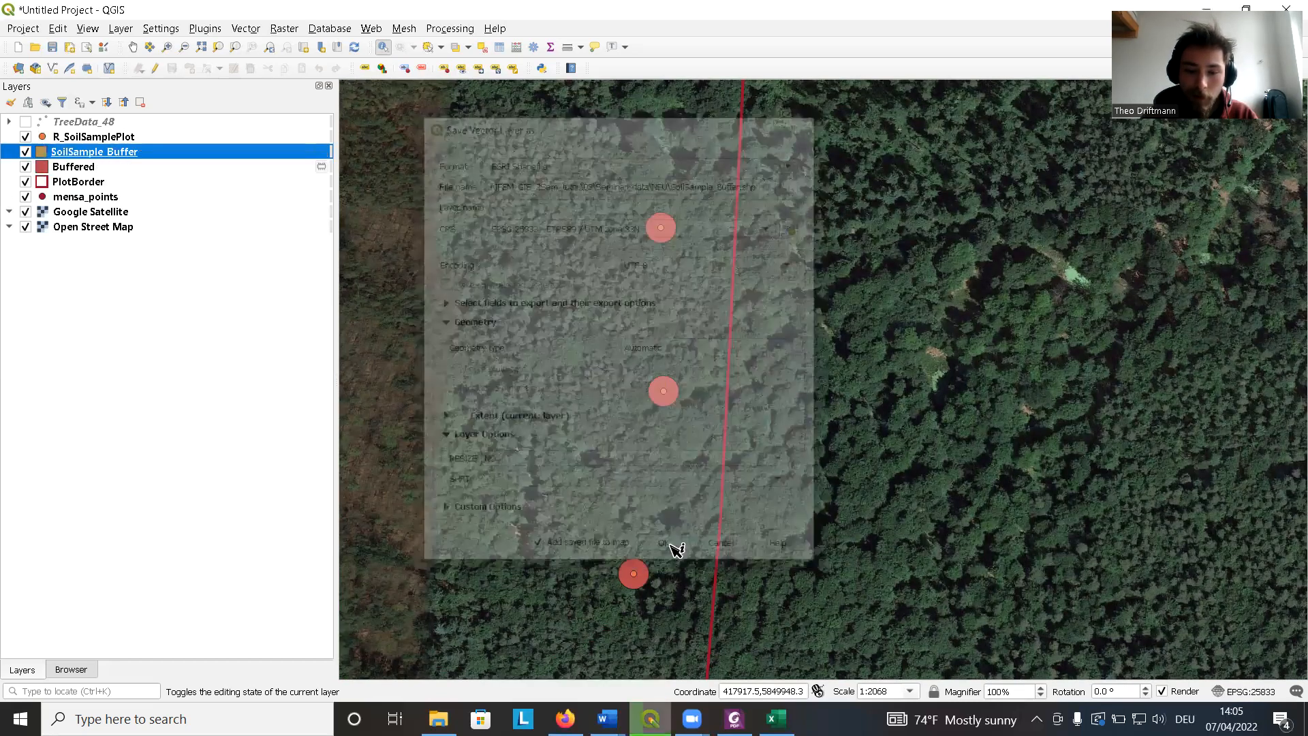
Remove the temporary Buffered layer from the project.
click(78, 175)
key(ctrl+d)
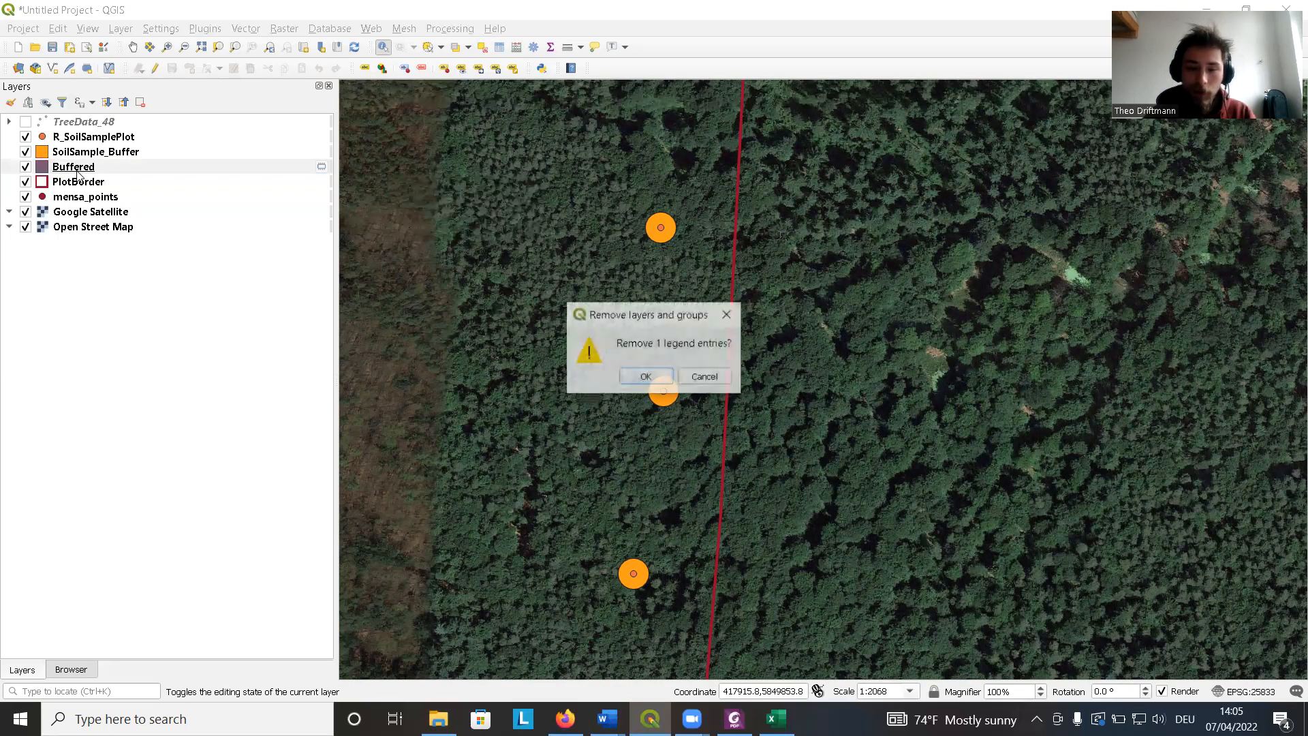
key(Return)
click(25, 152)
click(26, 152)
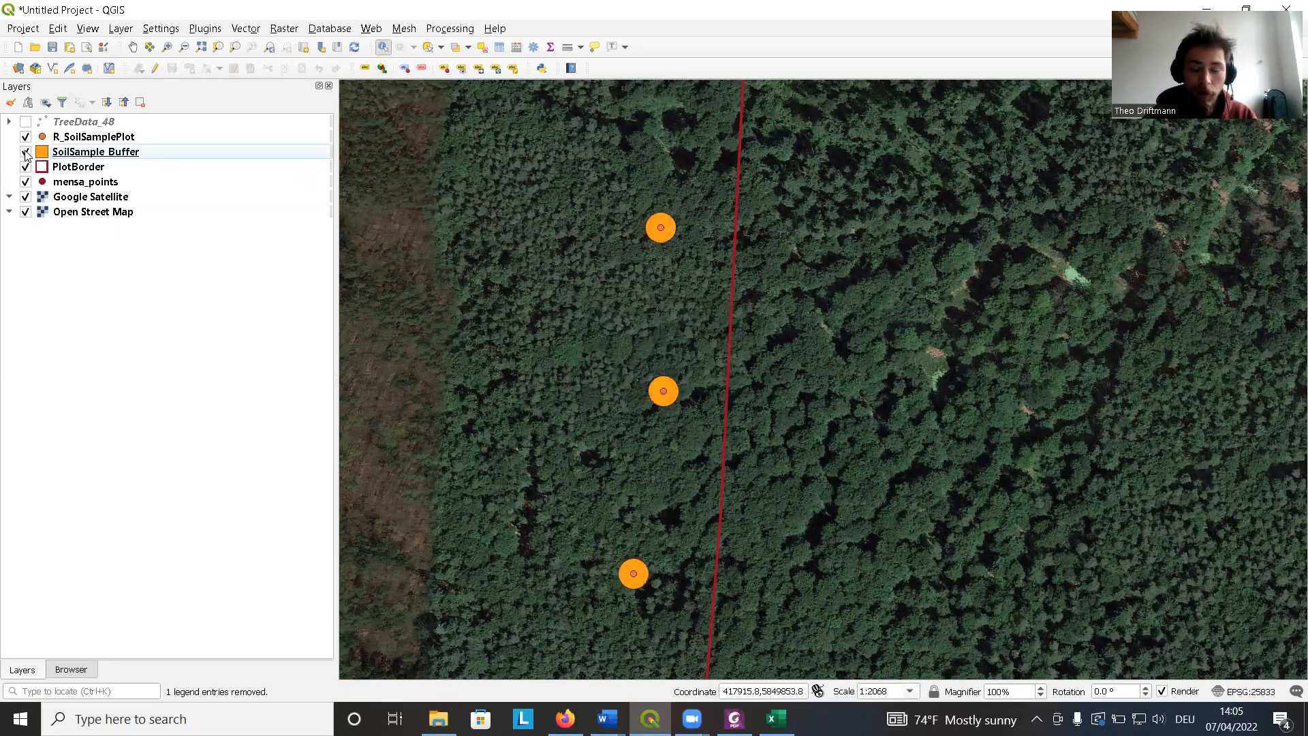
Open R_SoilSamplePlot's attribute table to check its id, xcoord and ycoord columns.
scroll(643, 344, down, 1)
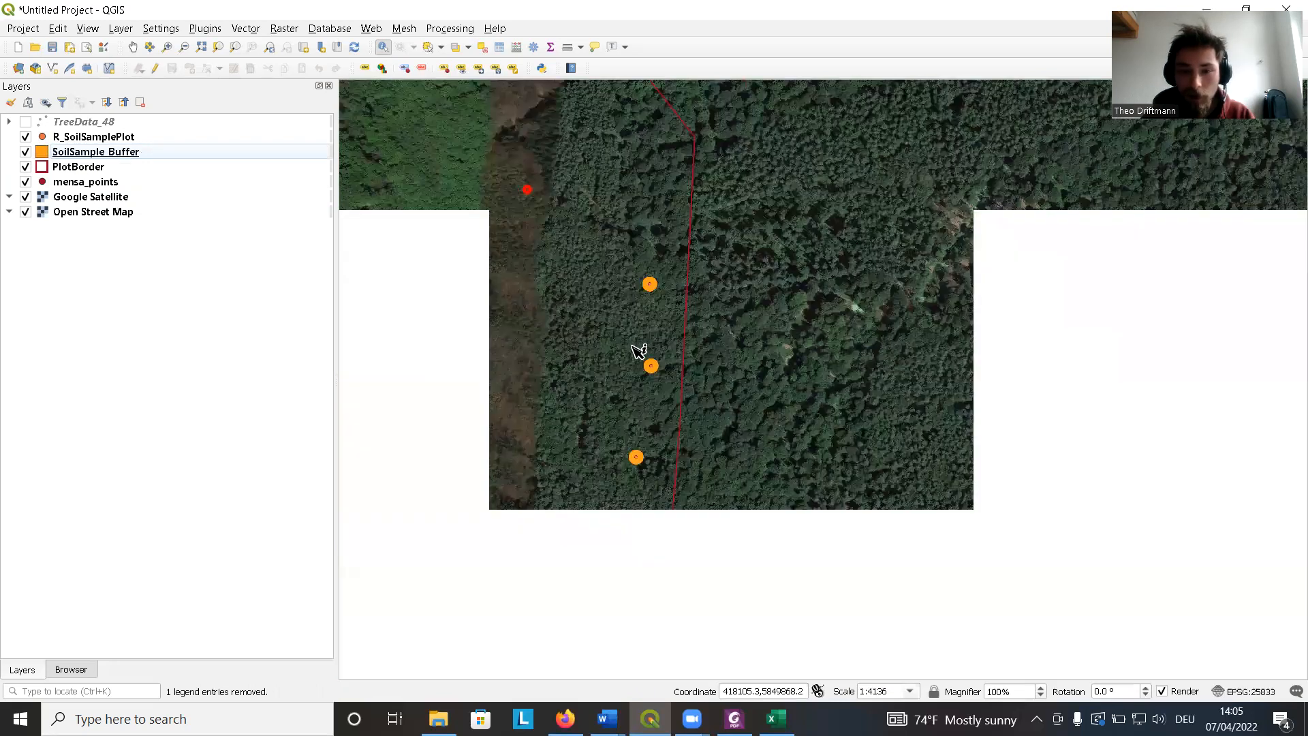
scroll(636, 295, up, 1)
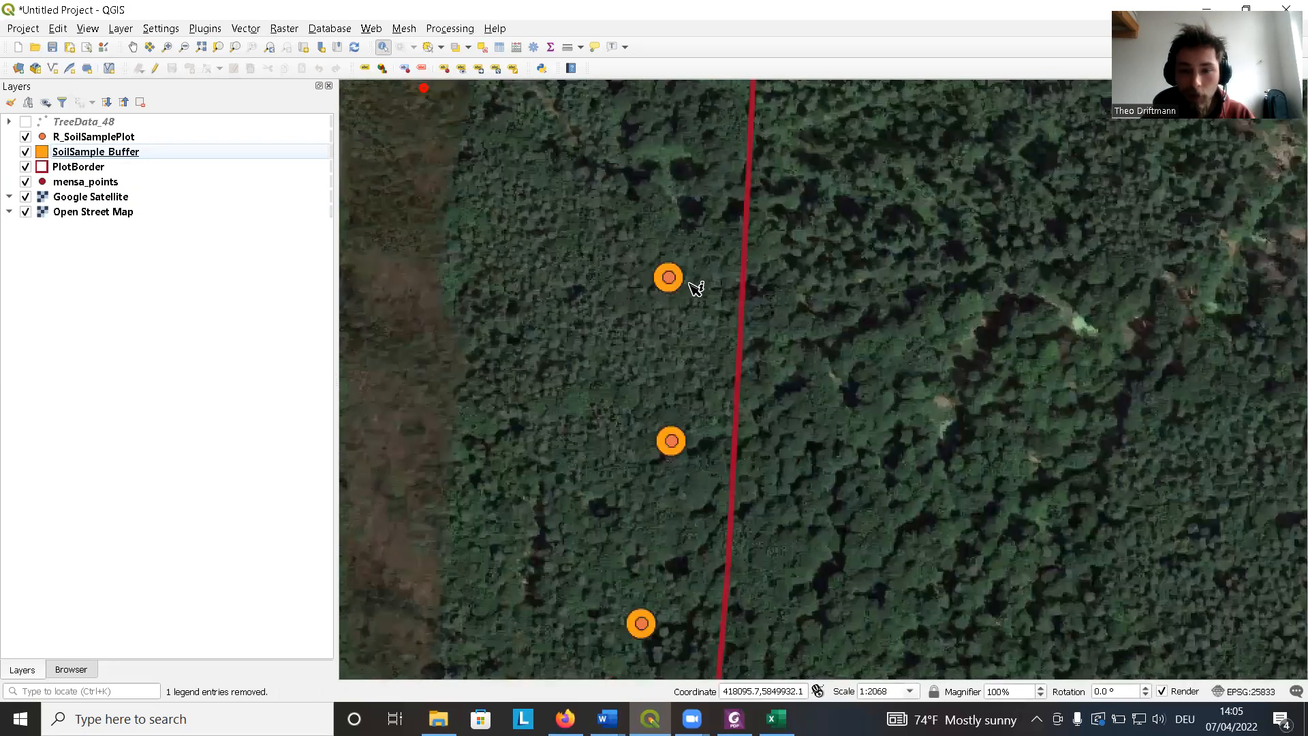
right_click(102, 136)
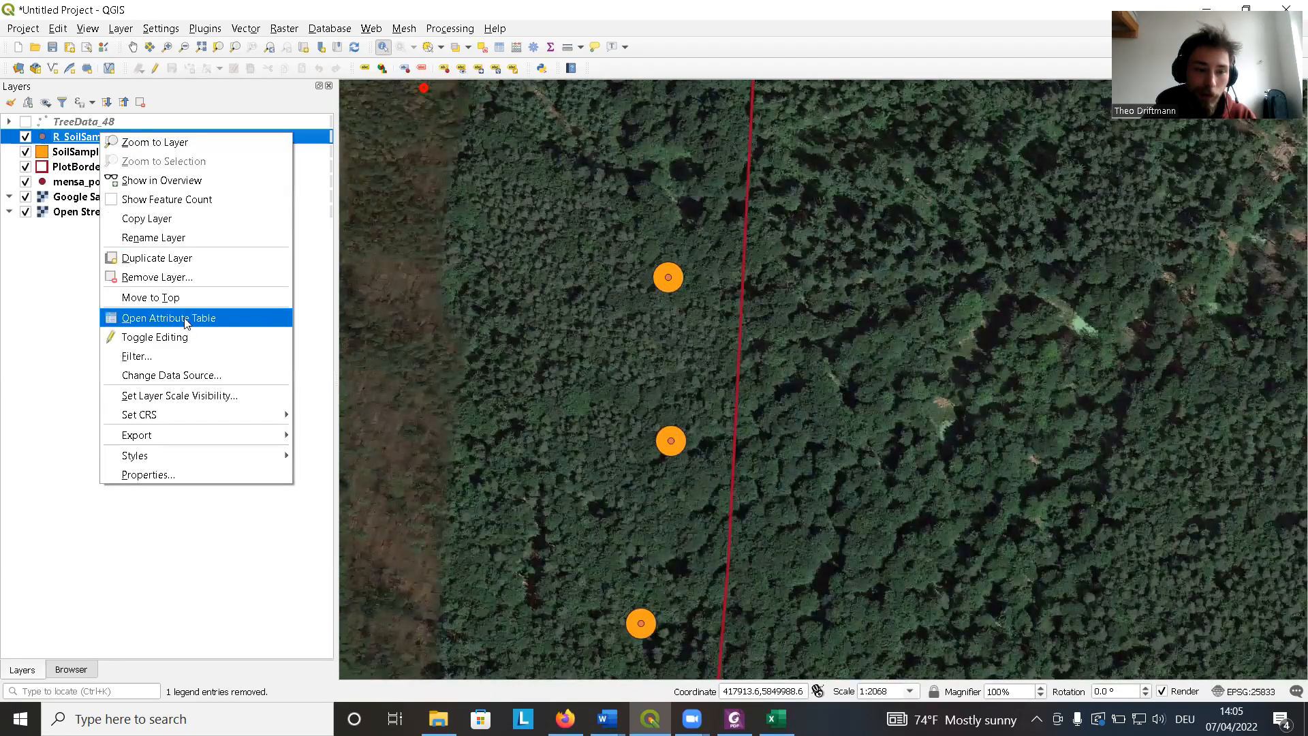
click(191, 319)
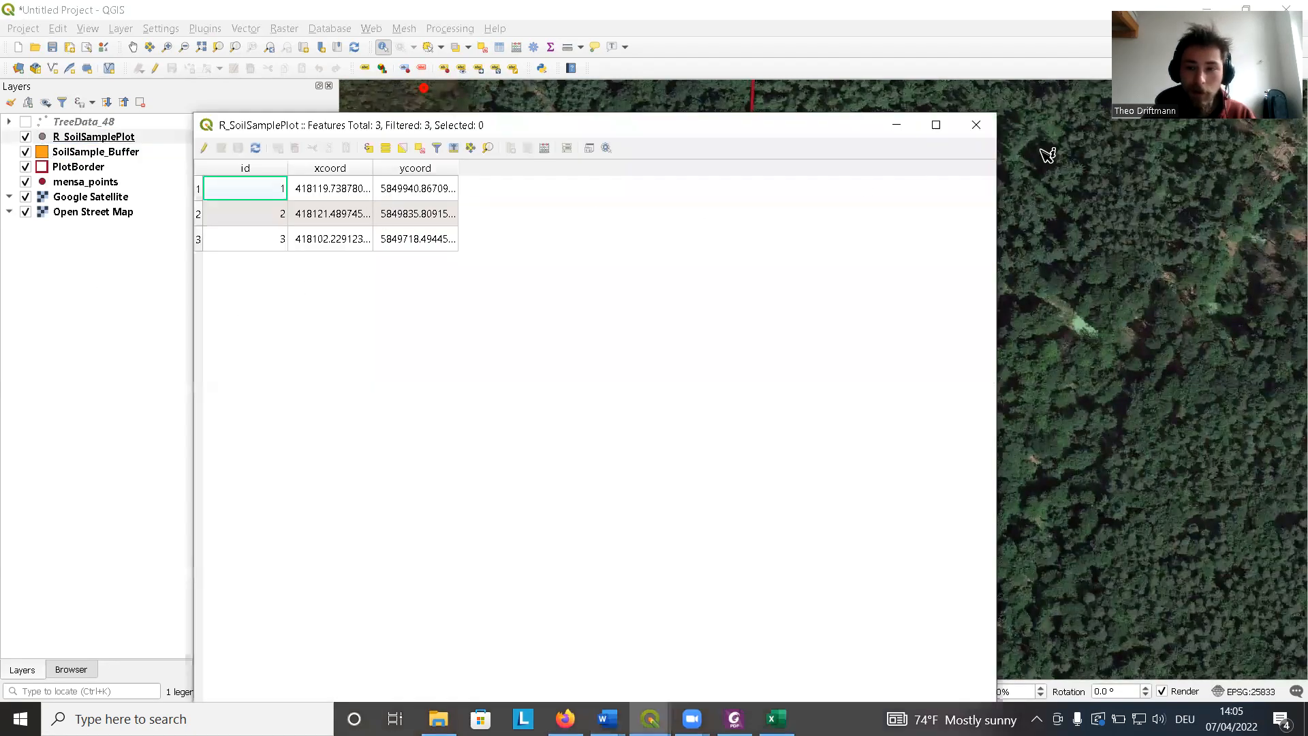
click(976, 126)
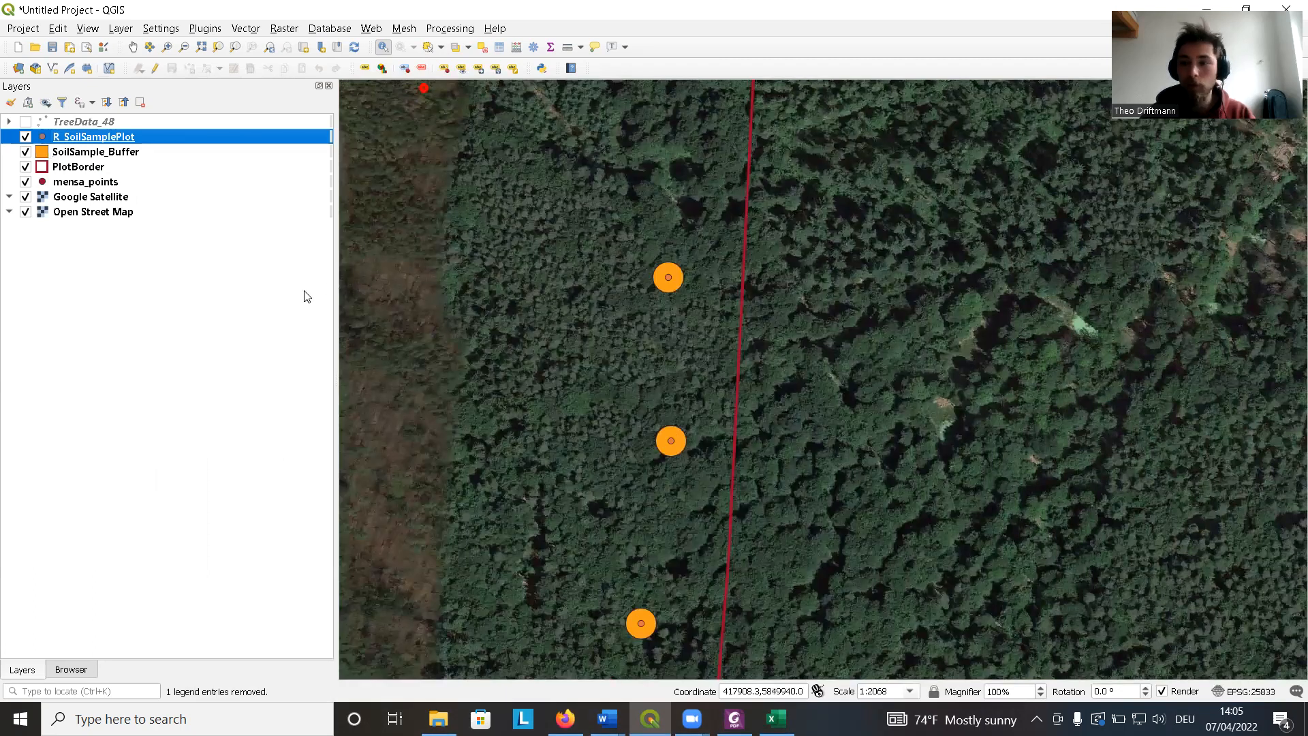
right_click(97, 140)
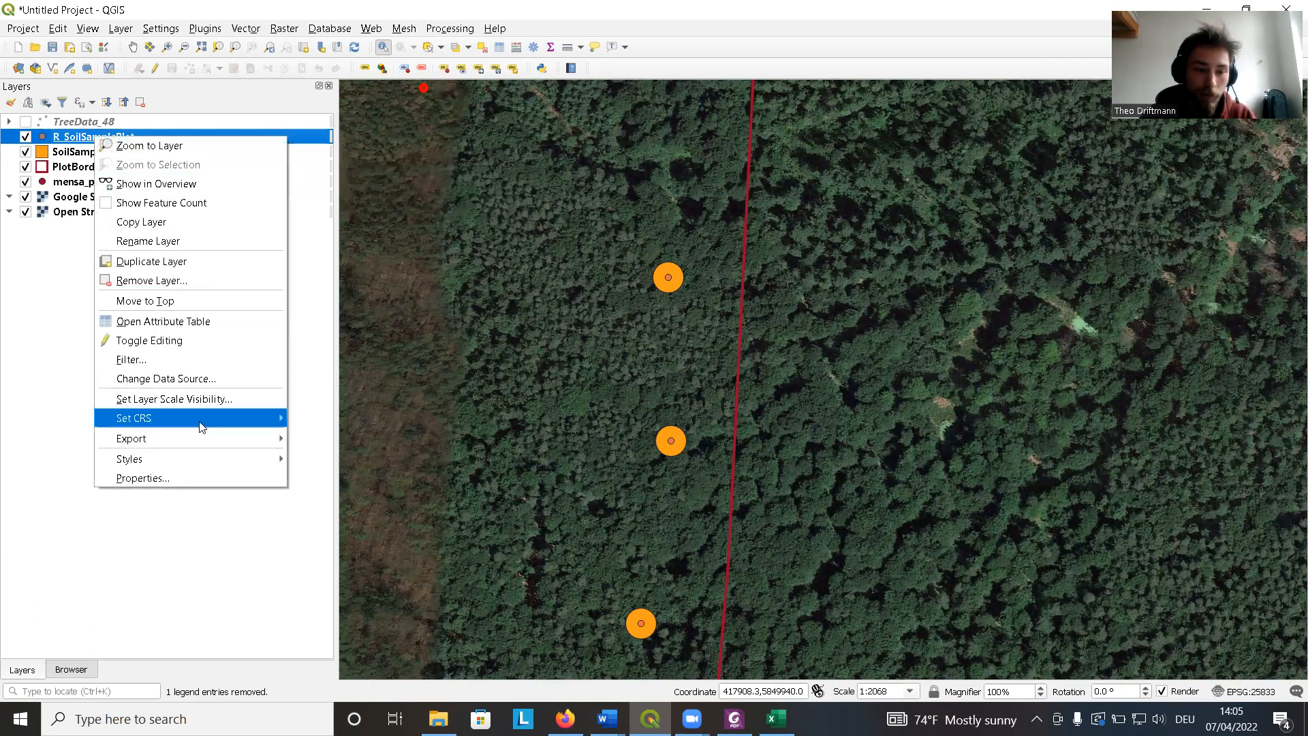
mouse_move(224, 442)
click(333, 441)
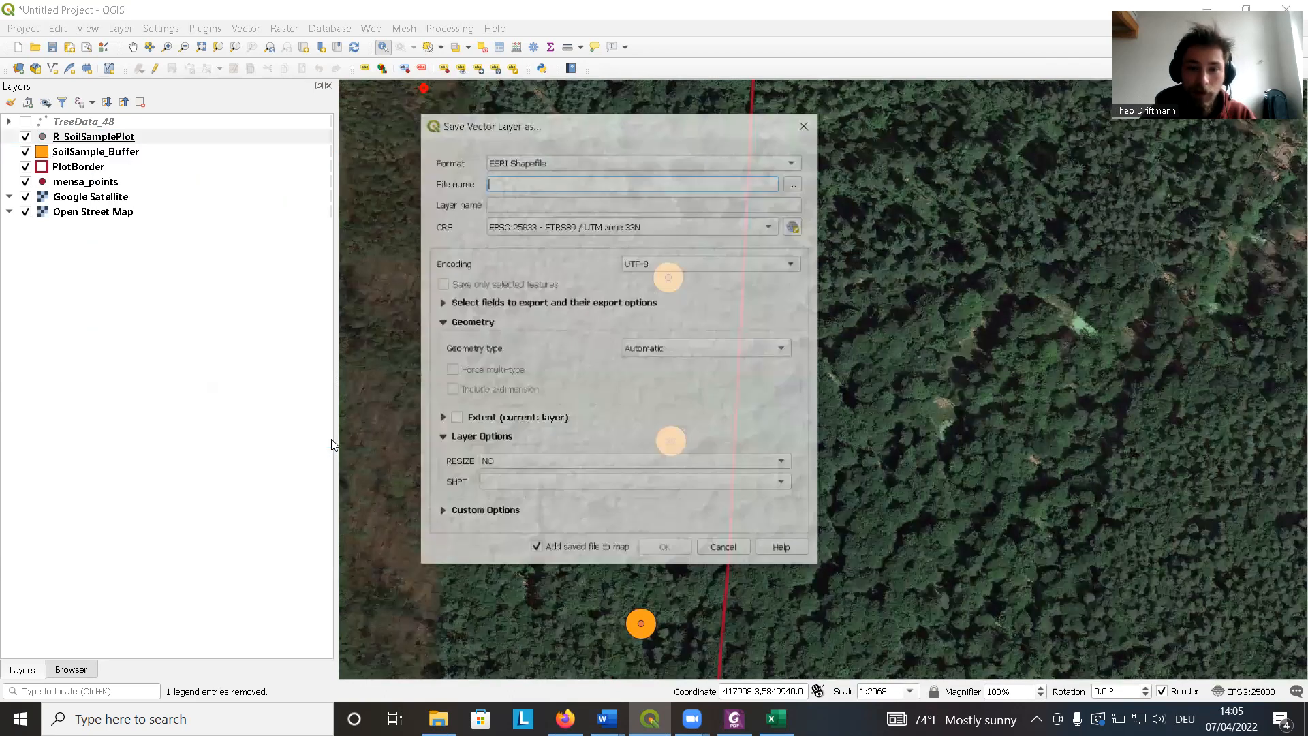
click(666, 164)
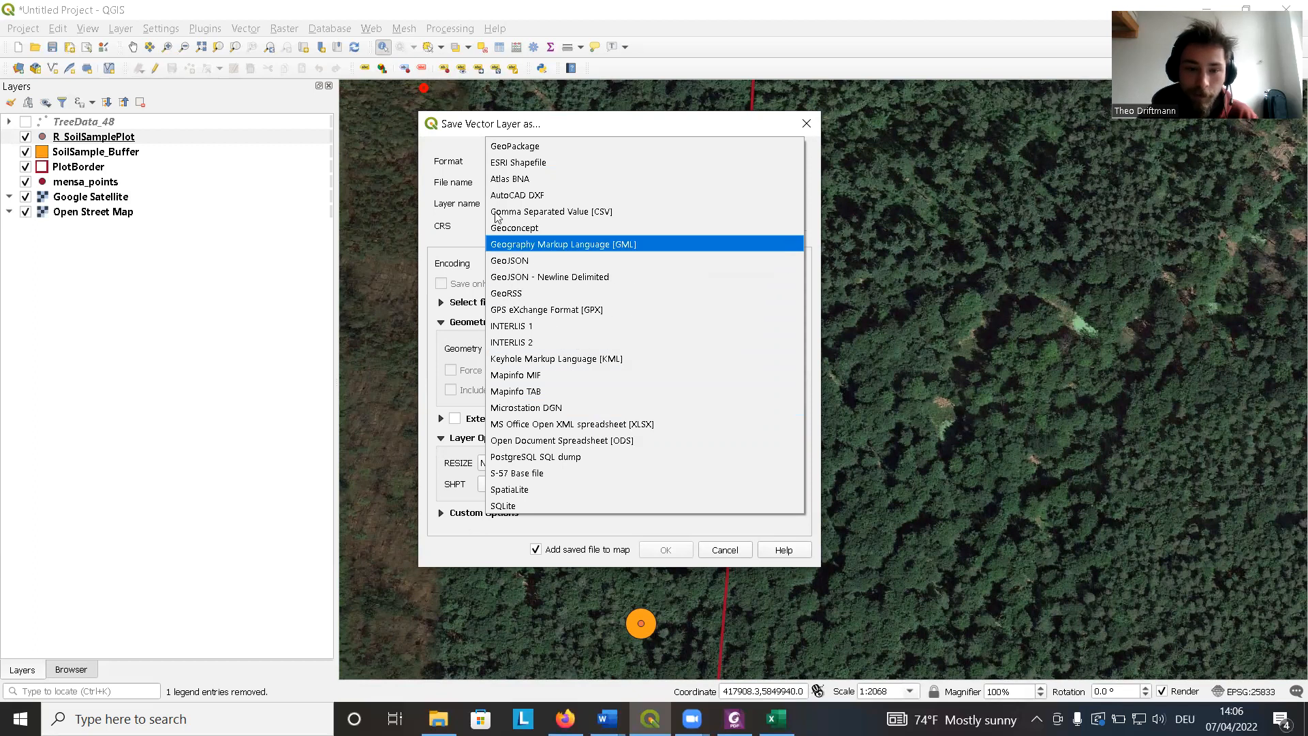
click(462, 151)
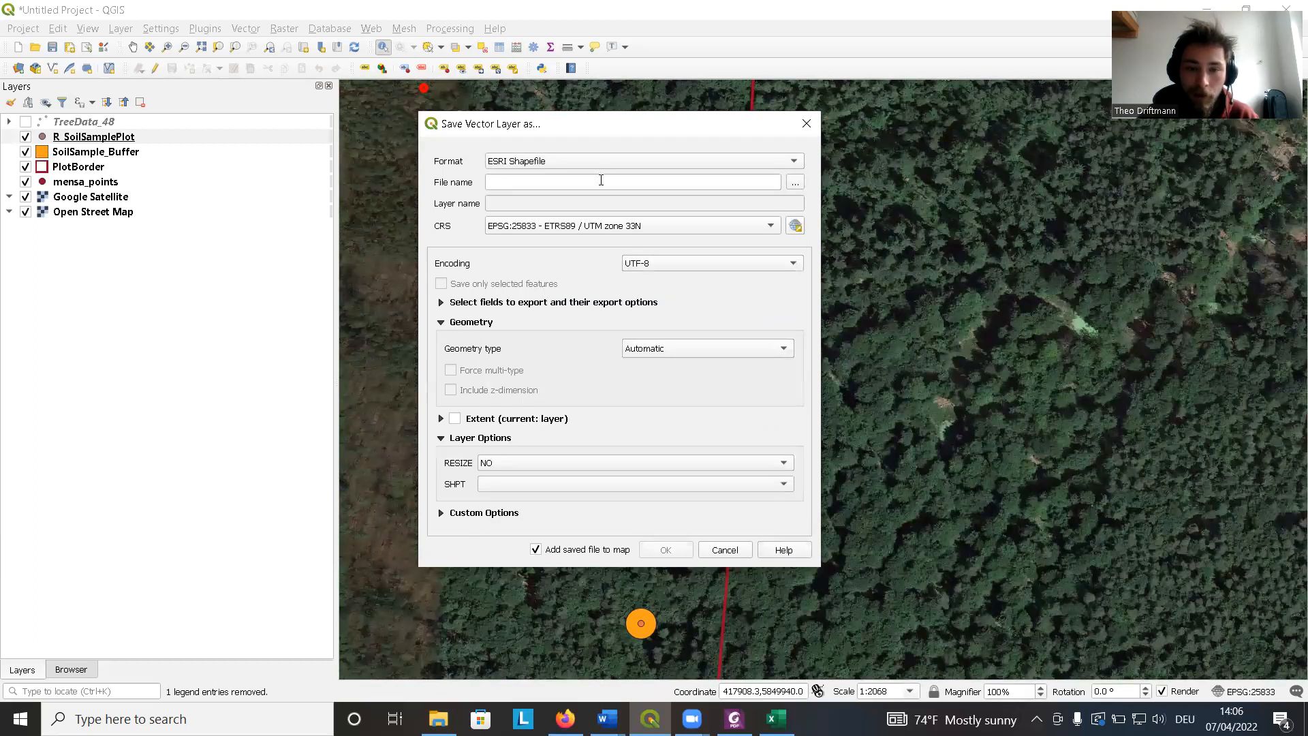
click(807, 126)
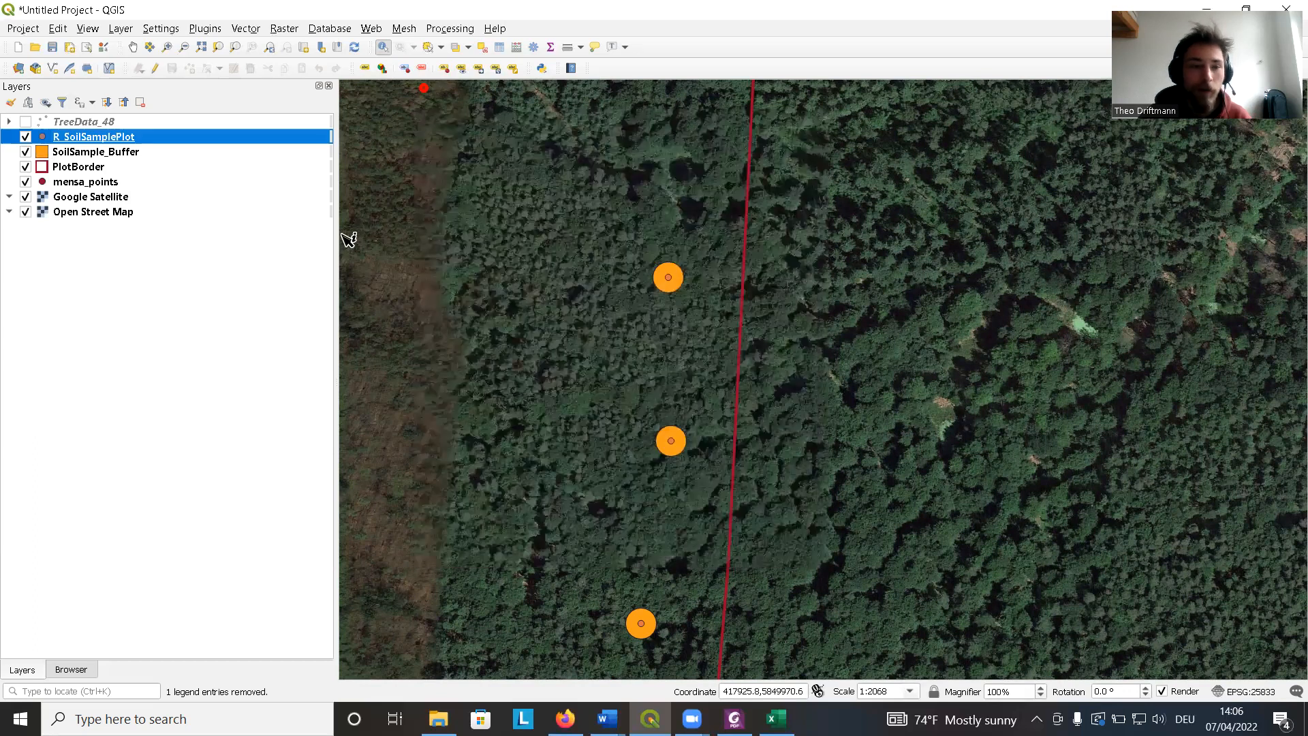
scroll(636, 281, down, 1)
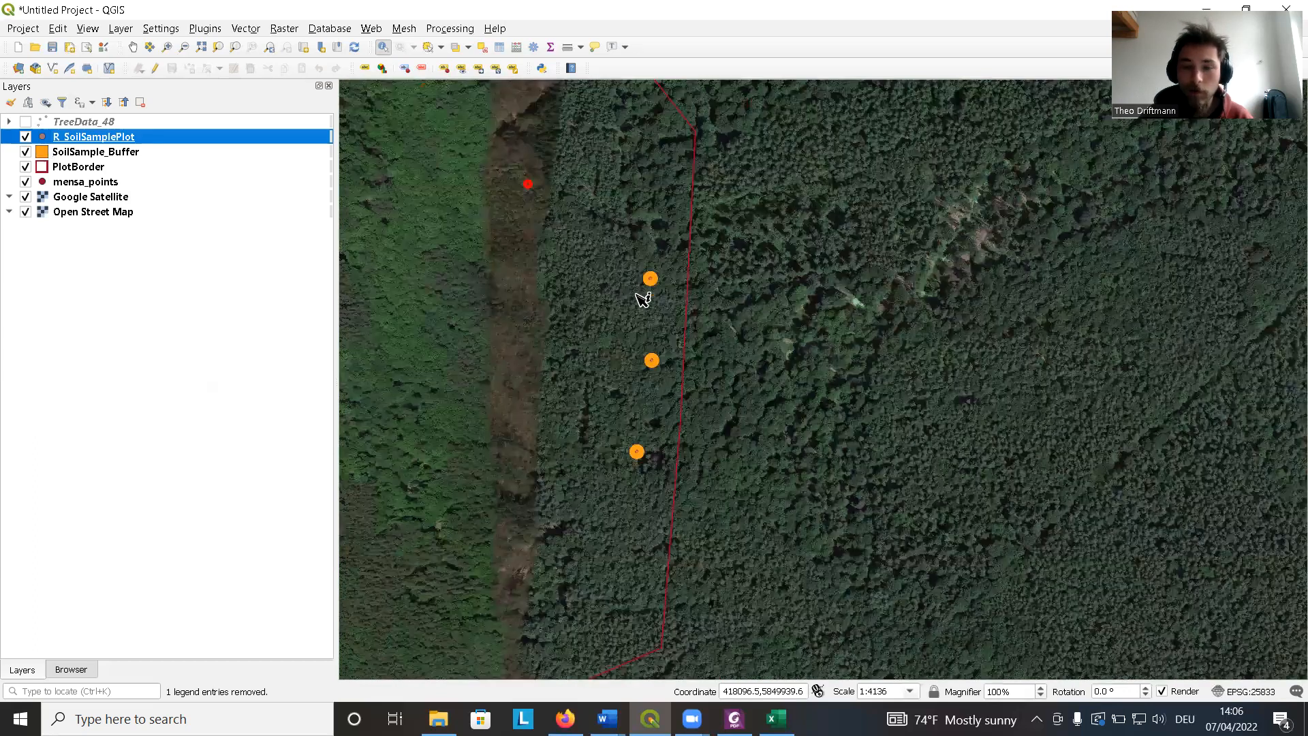
drag(634, 280, 739, 234)
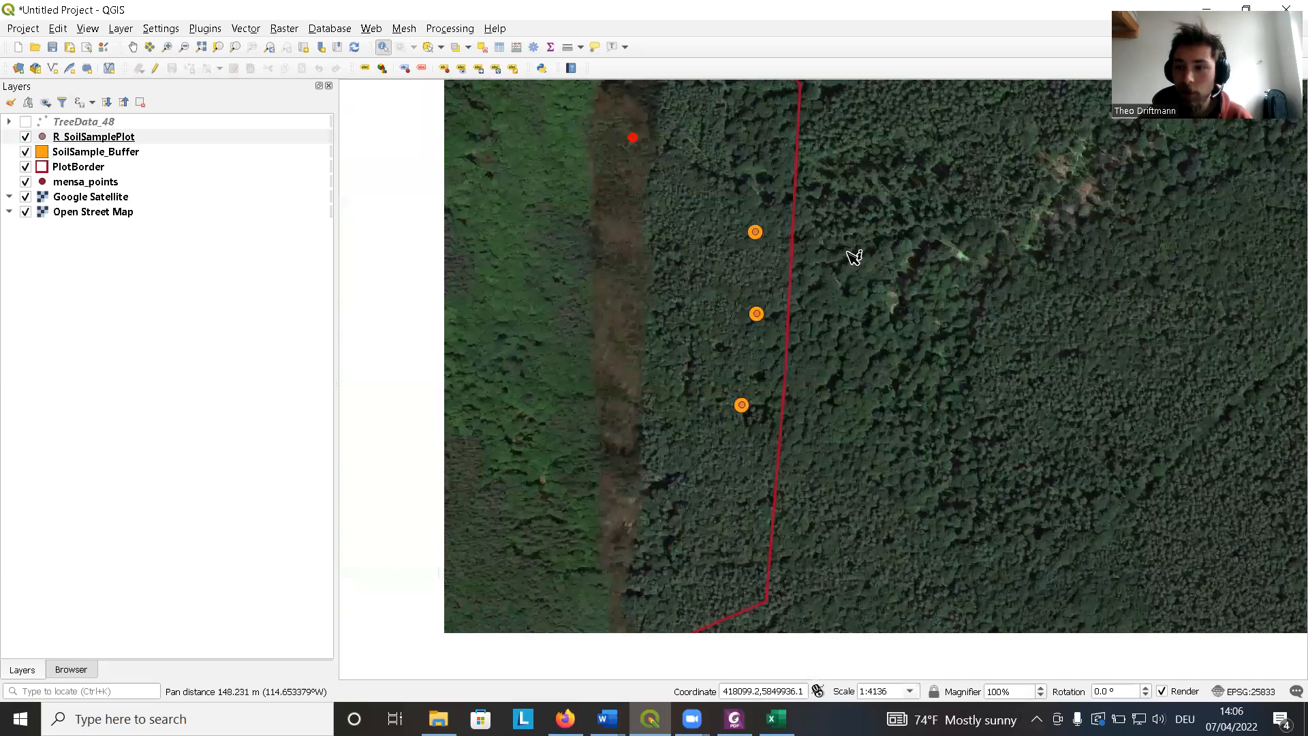
drag(916, 291, 919, 291)
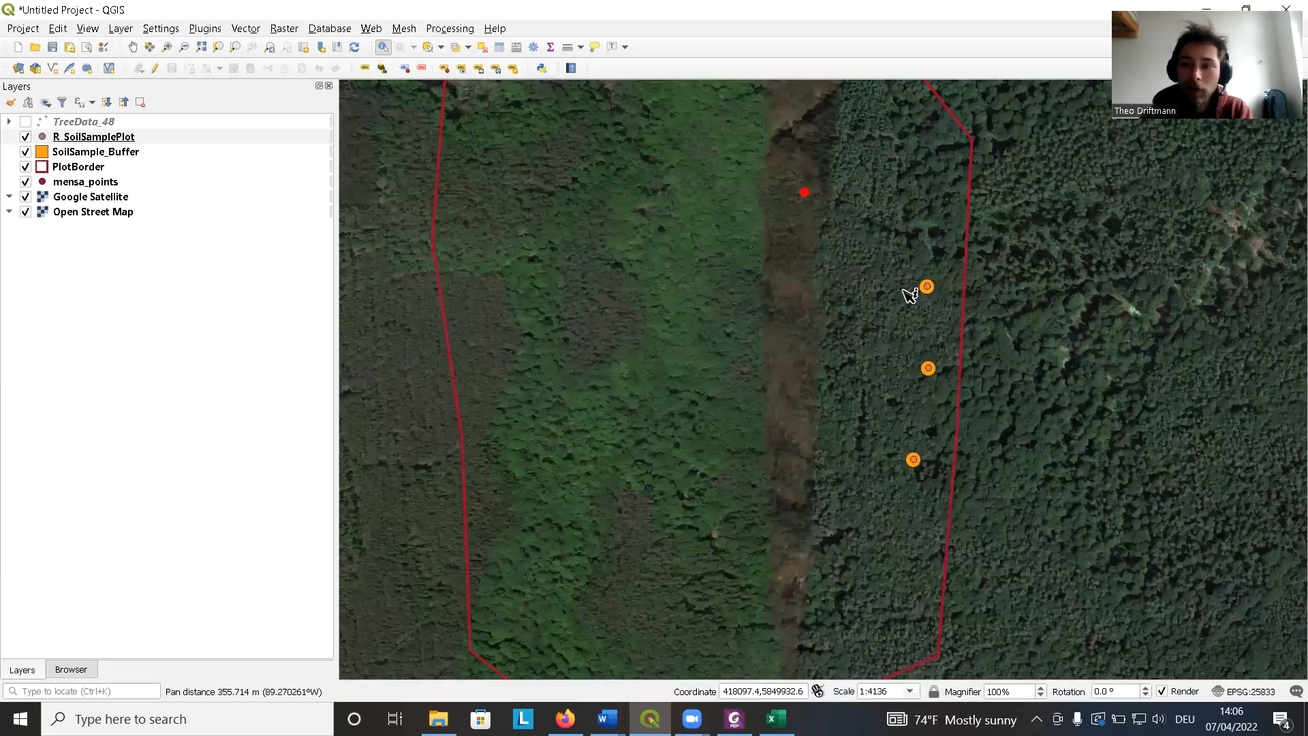